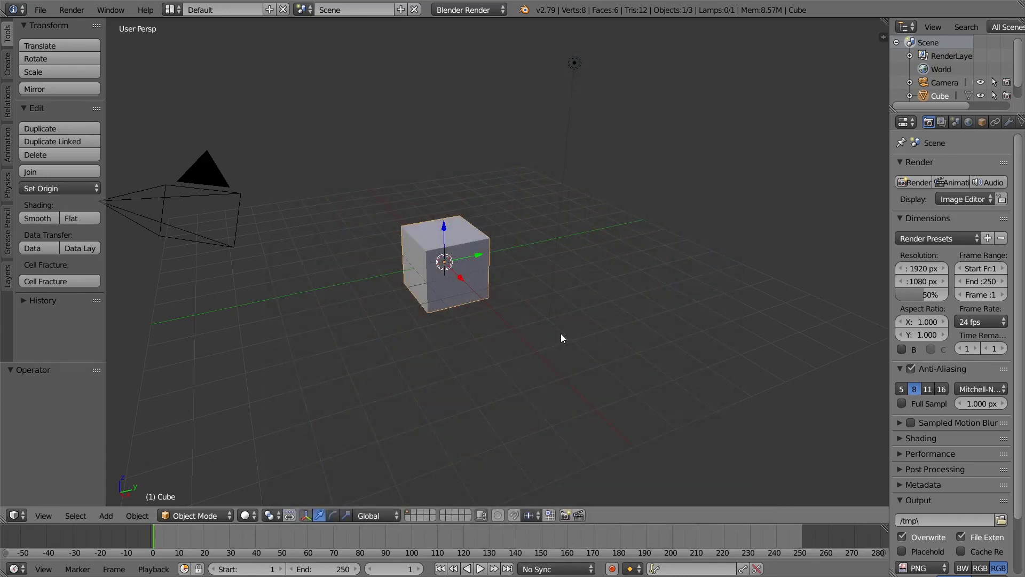
Step: Delete the default cube from the scene
key("alt+Tab")
key("x")
left_click(428, 241)
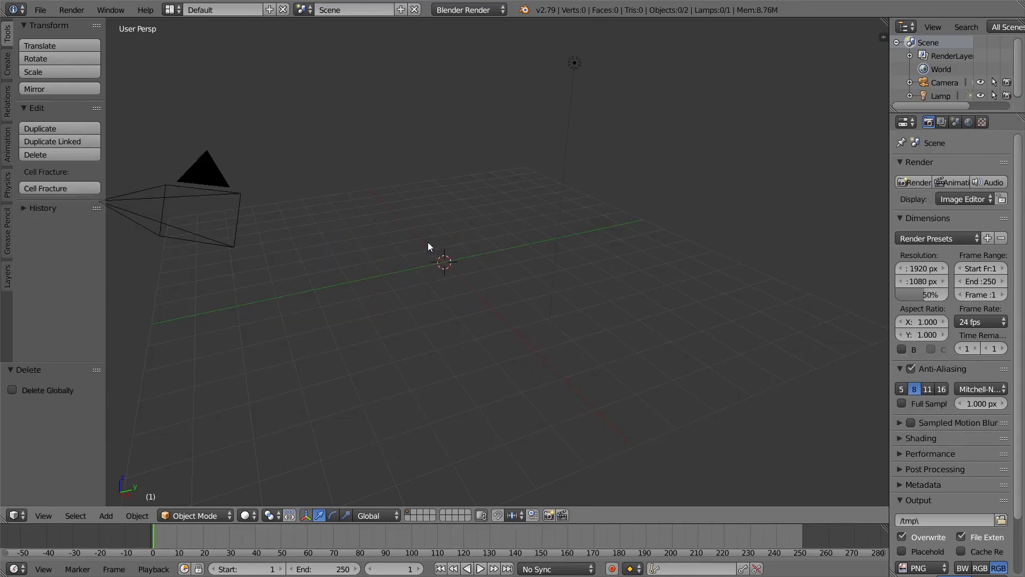
Step: Add a mesh cylinder at the scene centre and set its vertices to 8
key("shift+a")
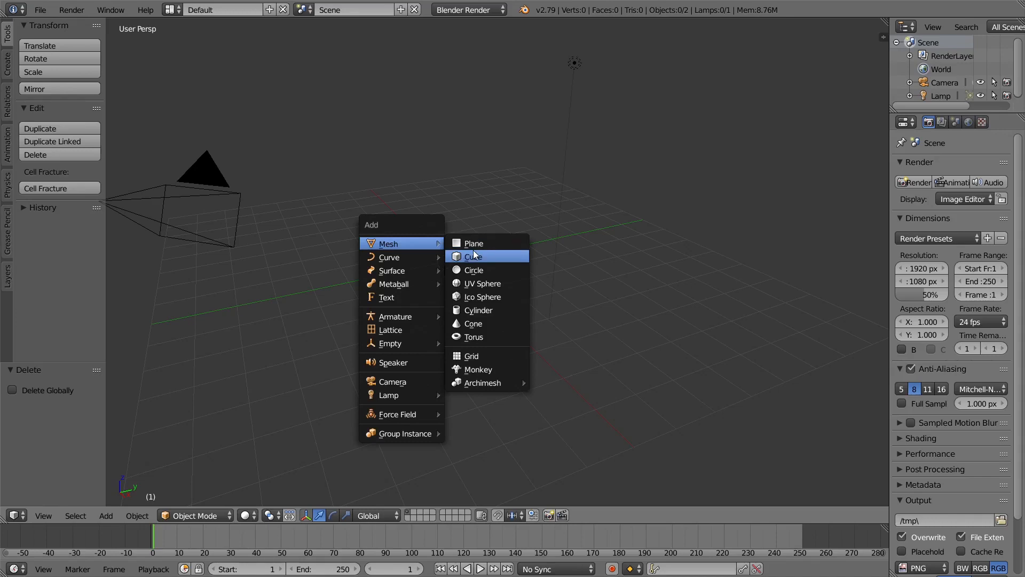
left_click(471, 310)
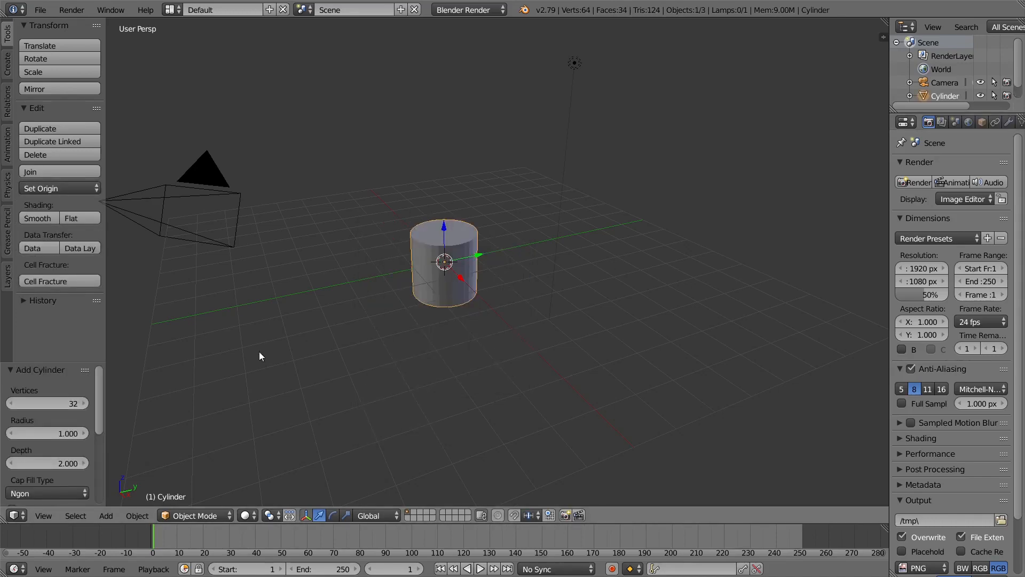
left_click(64, 404)
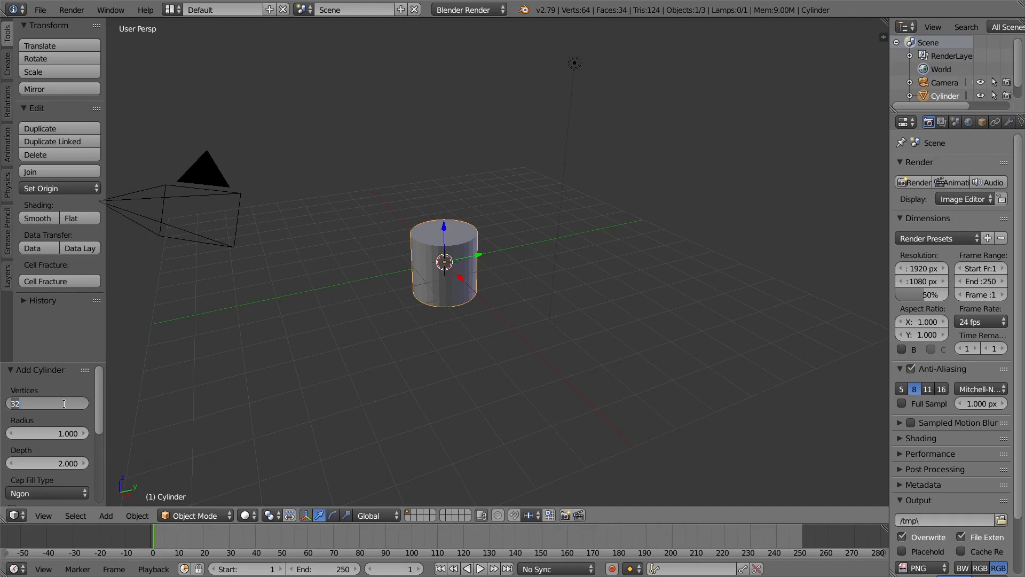
type("8")
key("Return")
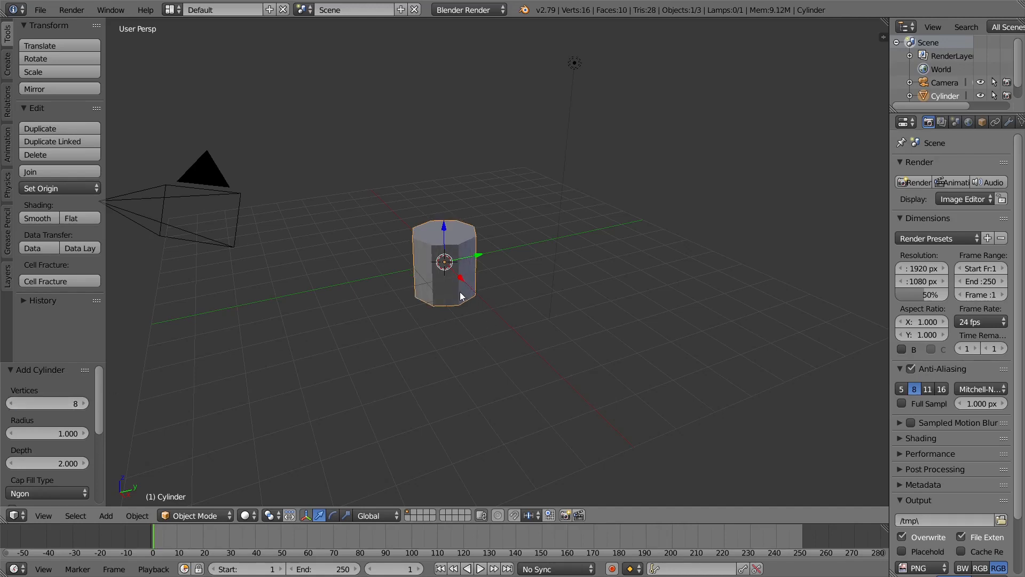
Step: In Edit Mode, cut two horizontal edge loops around the cylinder, one above its middle and one centred in the section below
key("KP_1")
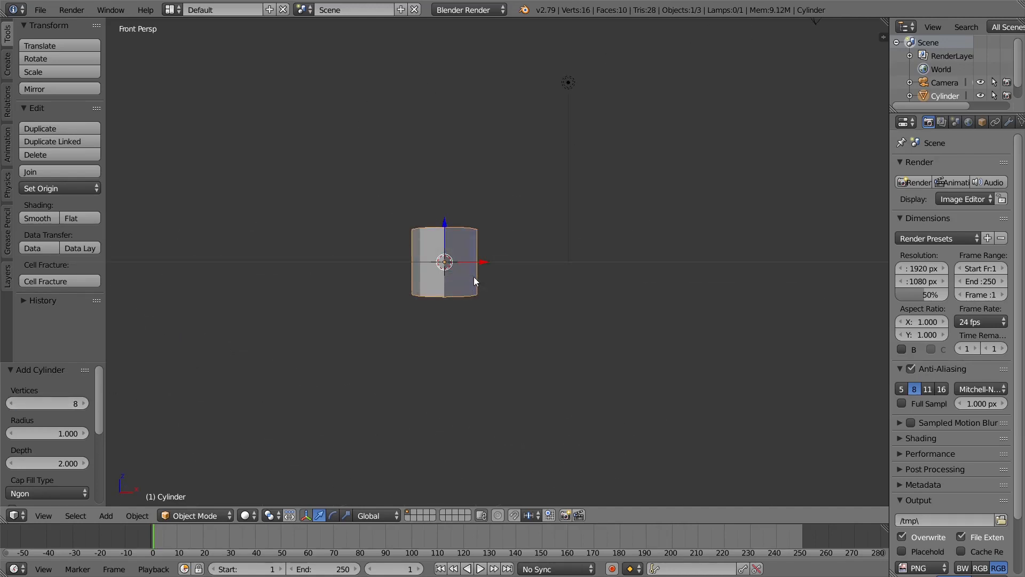
key("KP_5")
scroll(494, 267, "up", 3)
scroll(495, 269, "up", 3)
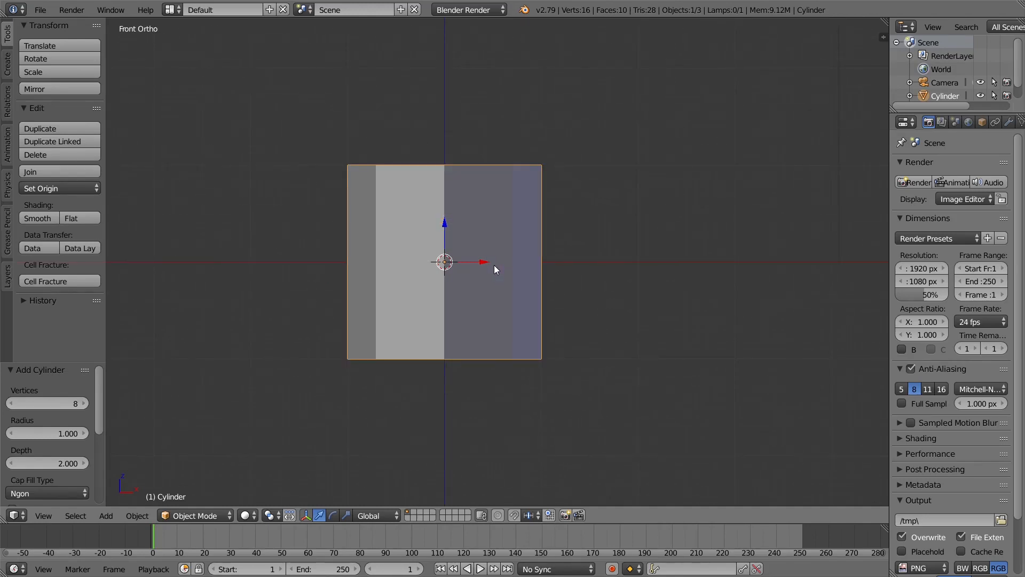
middle_click_drag(494, 265, 494, 295, "shift")
key("Tab")
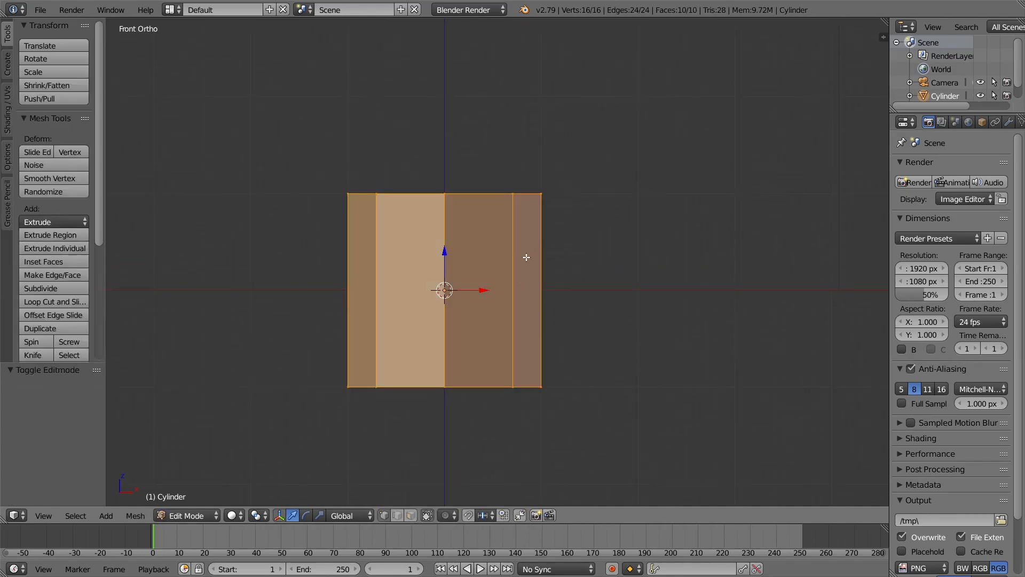
key("ctrl+r")
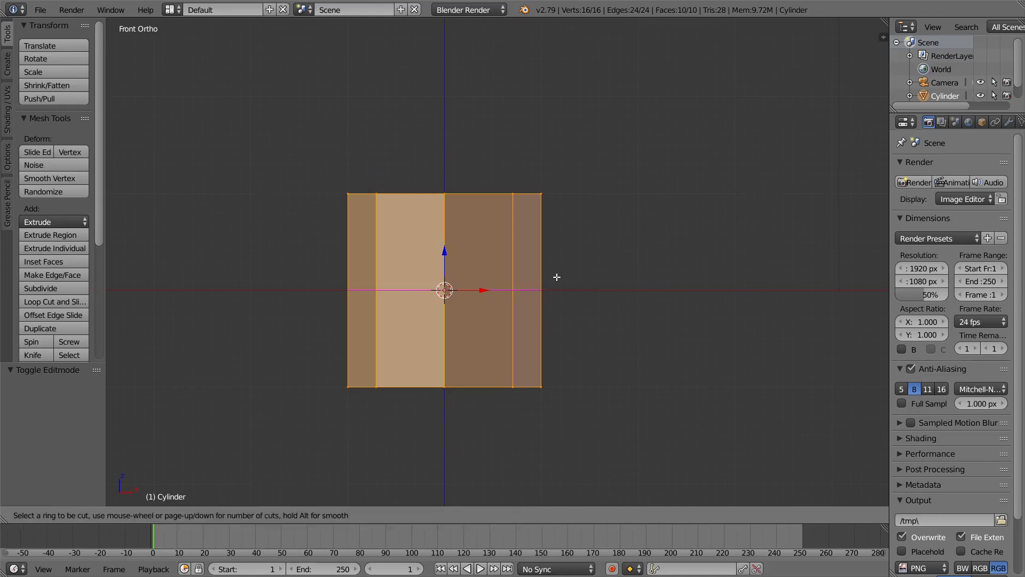
left_click(557, 276)
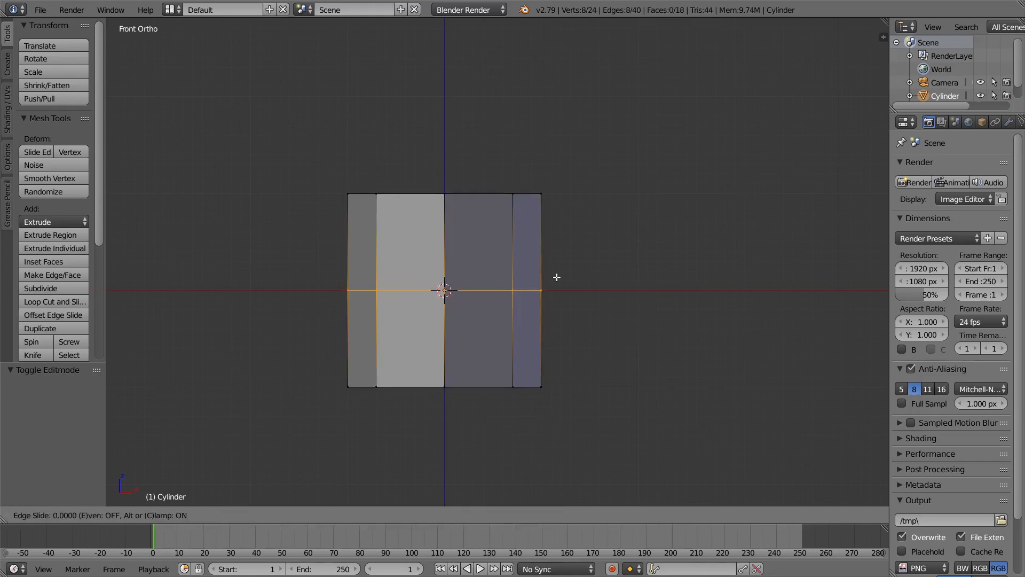
left_click(565, 237)
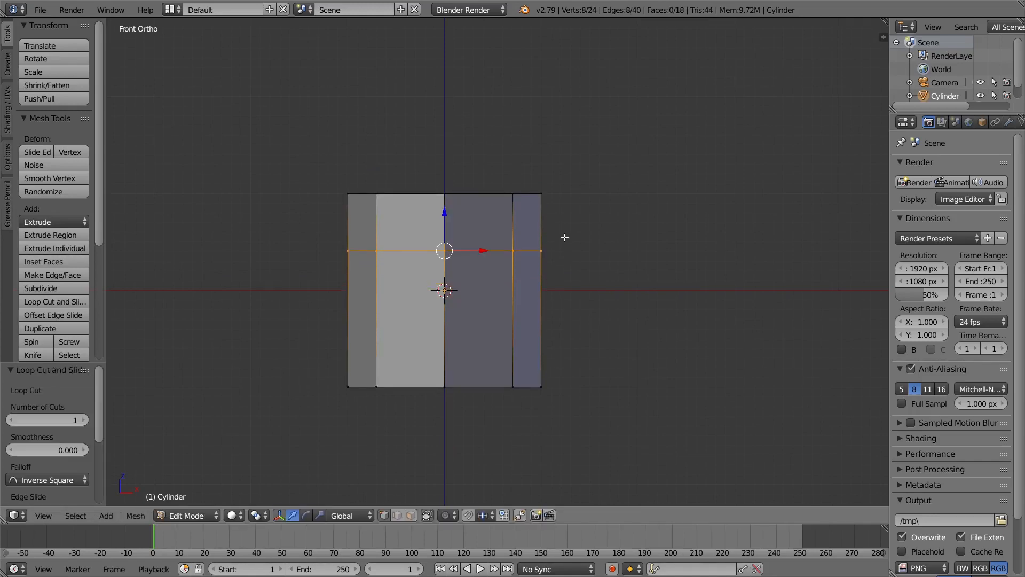
key("ctrl+r")
left_click(551, 288)
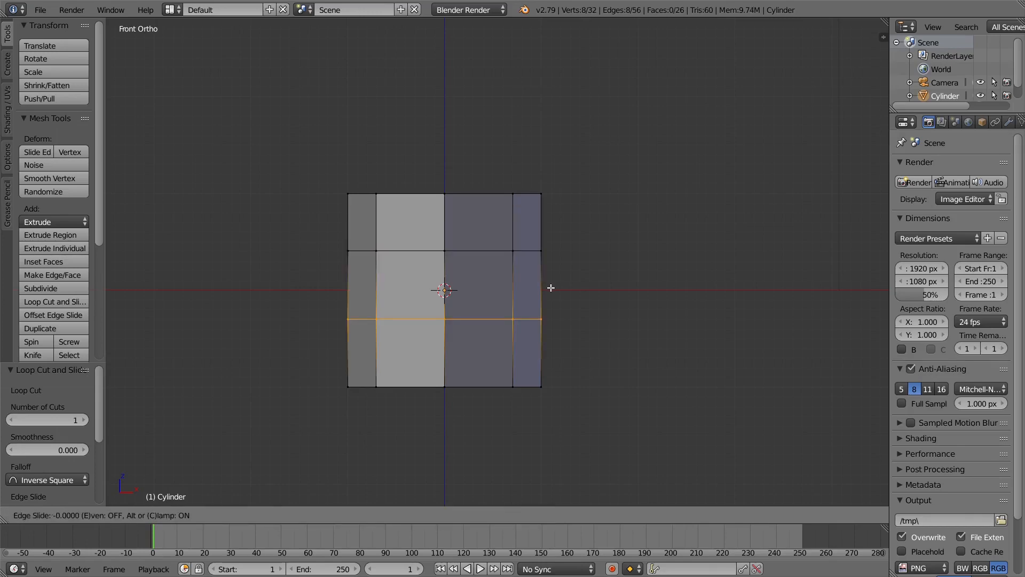
left_click(551, 292)
Step: Select all eight side faces of the cylinder's middle band in face select mode and delete them
middle_click_drag(545, 290, 462, 361)
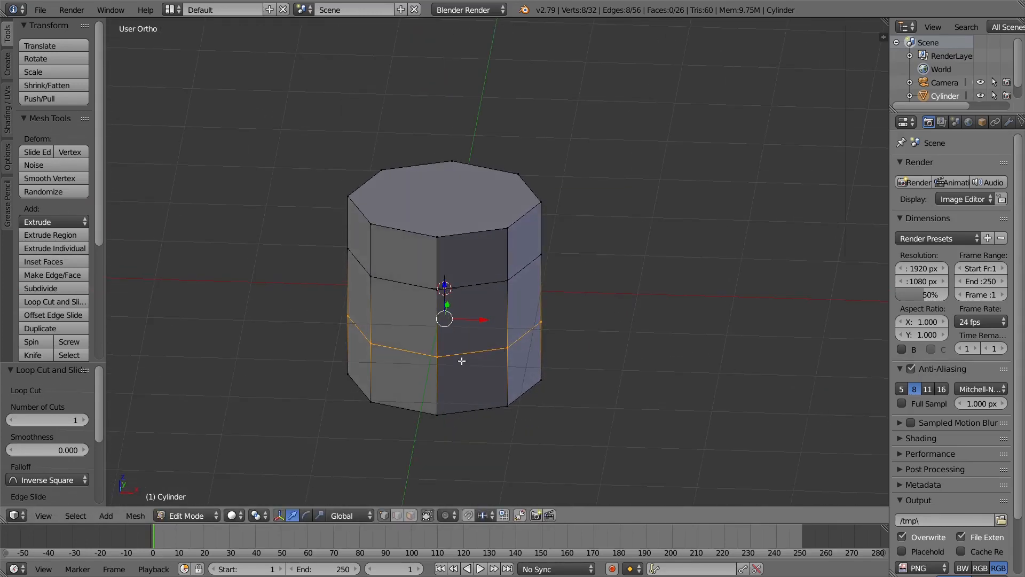
left_click(410, 515)
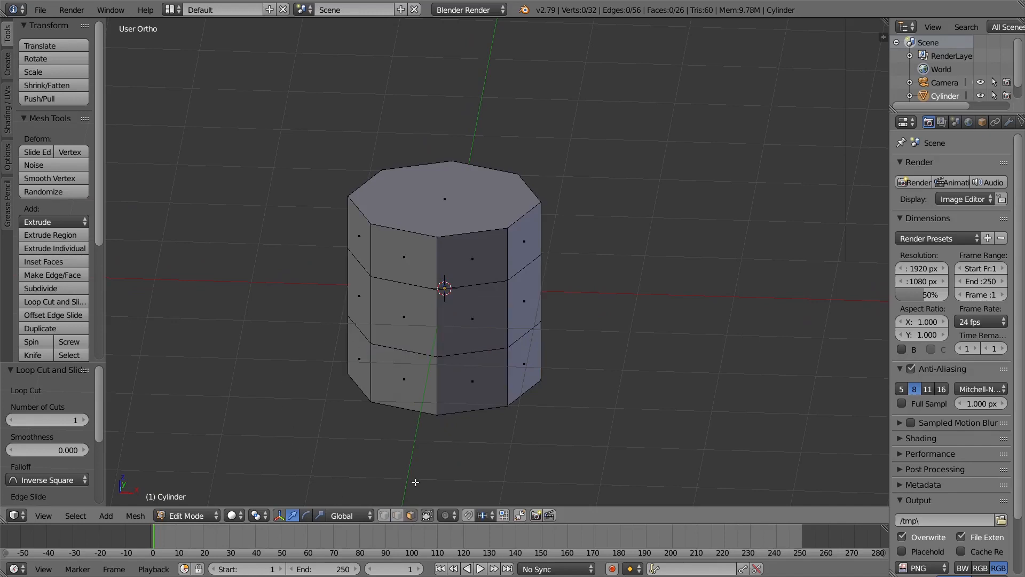
right_click(454, 210)
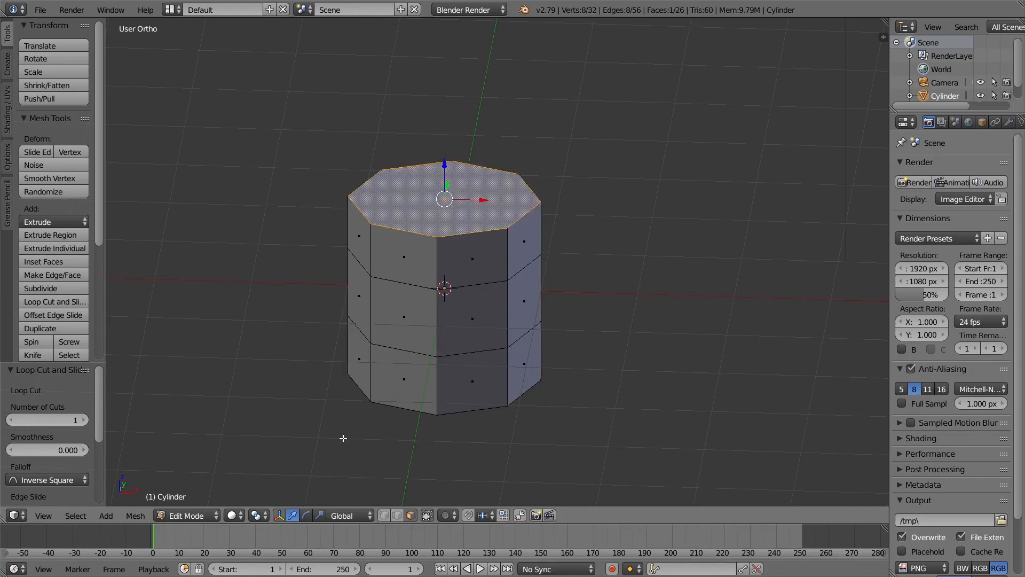
right_click(404, 320)
middle_click_drag(474, 331, 347, 340)
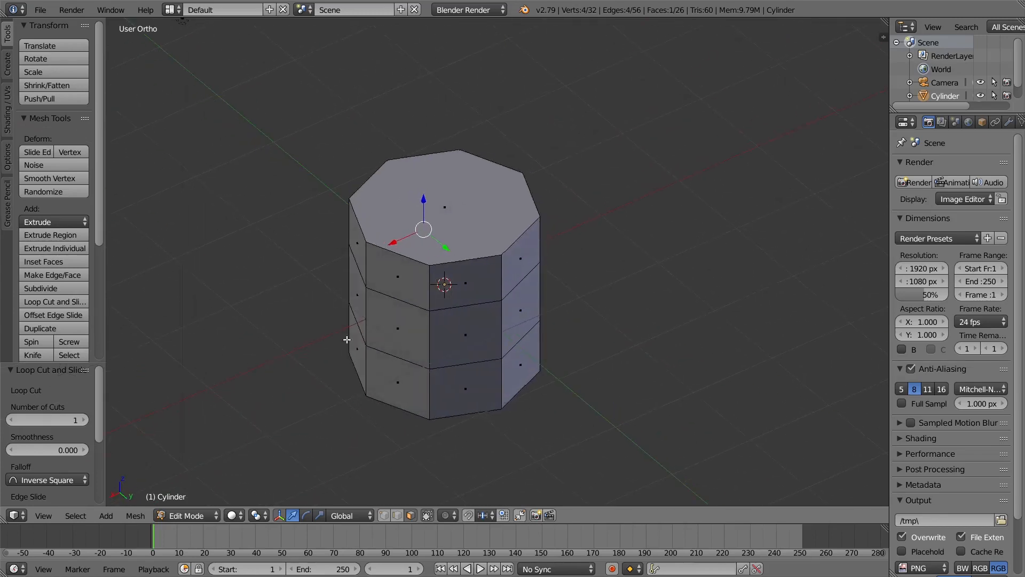
right_click(511, 309, "ctrl")
middle_click_drag(521, 319, 618, 304)
right_click(388, 307, "shift")
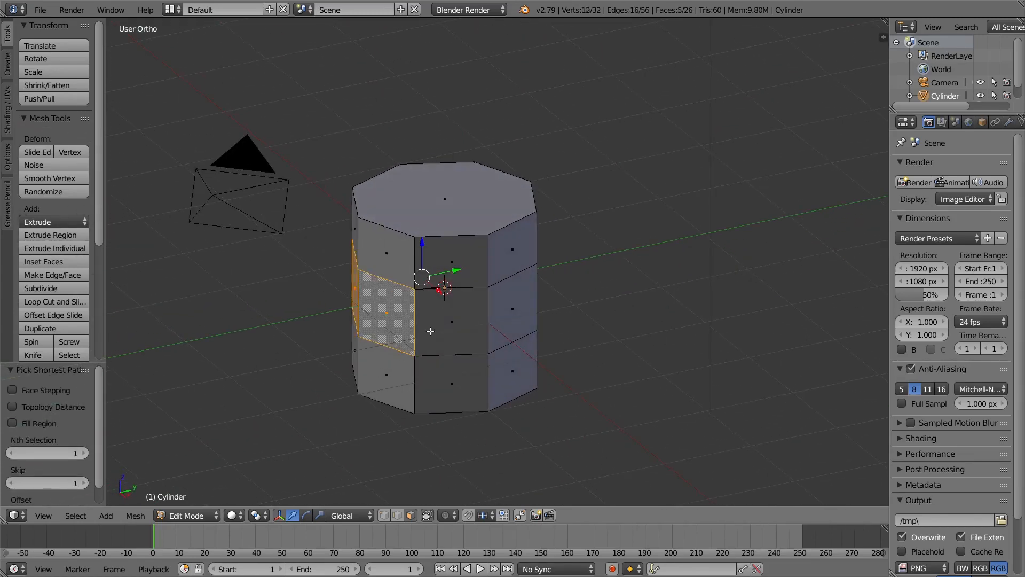
right_click(443, 324, "shift")
right_click(504, 313, "shift")
middle_click_drag(504, 315, 534, 368)
right_click(407, 327, "shift")
key("x")
left_click(530, 398)
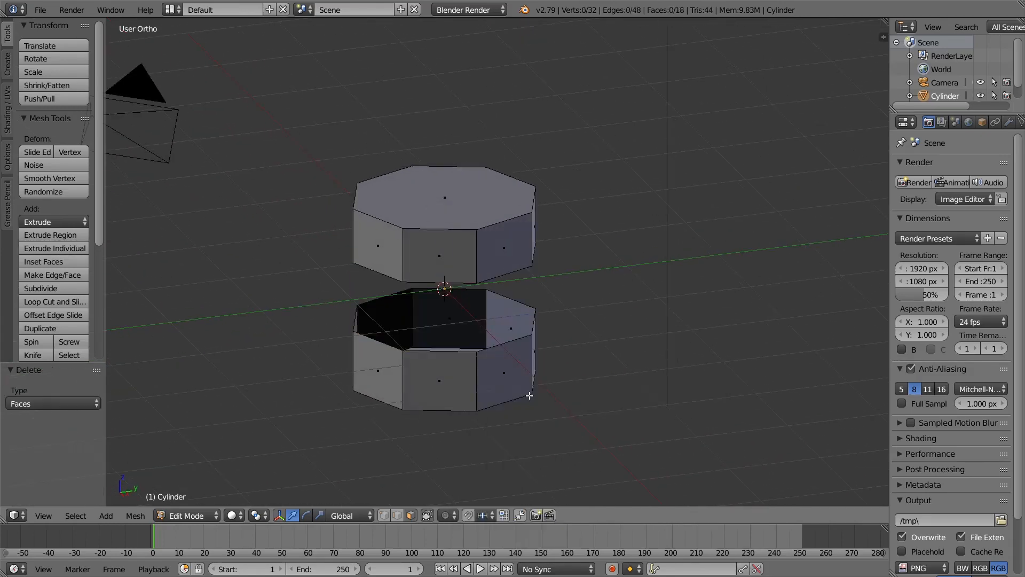
Step: Delete the top cap face of the upper section and the bottom cap face of the lower section
middle_click_drag(436, 267, 486, 371)
right_click(444, 292)
key("KP_1")
middle_click_drag(518, 289, 519, 304)
key("KP_1")
key("x")
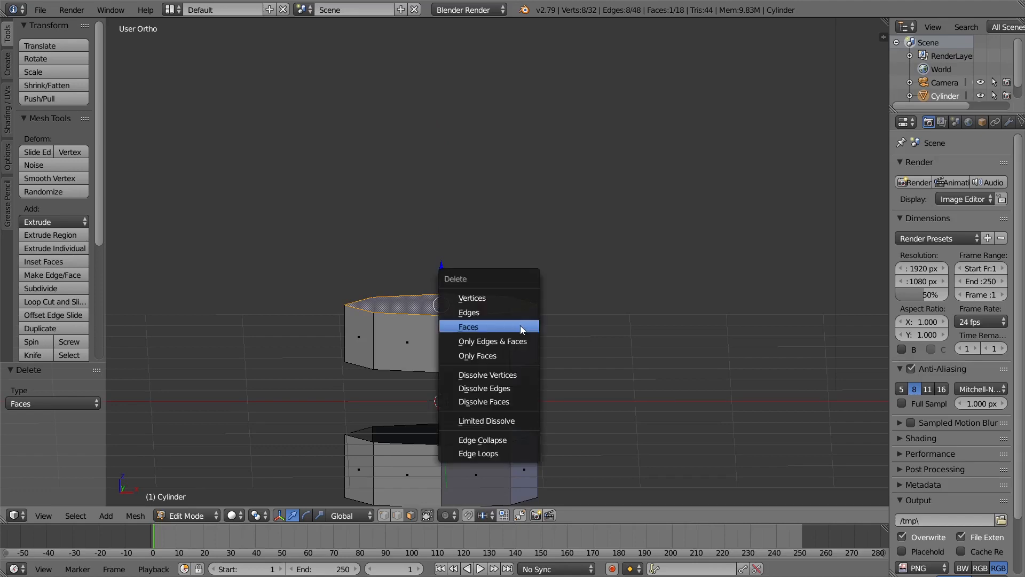
left_click(521, 327)
middle_click_drag(517, 367, 519, 422)
right_click(421, 320)
key("x")
left_click(422, 321)
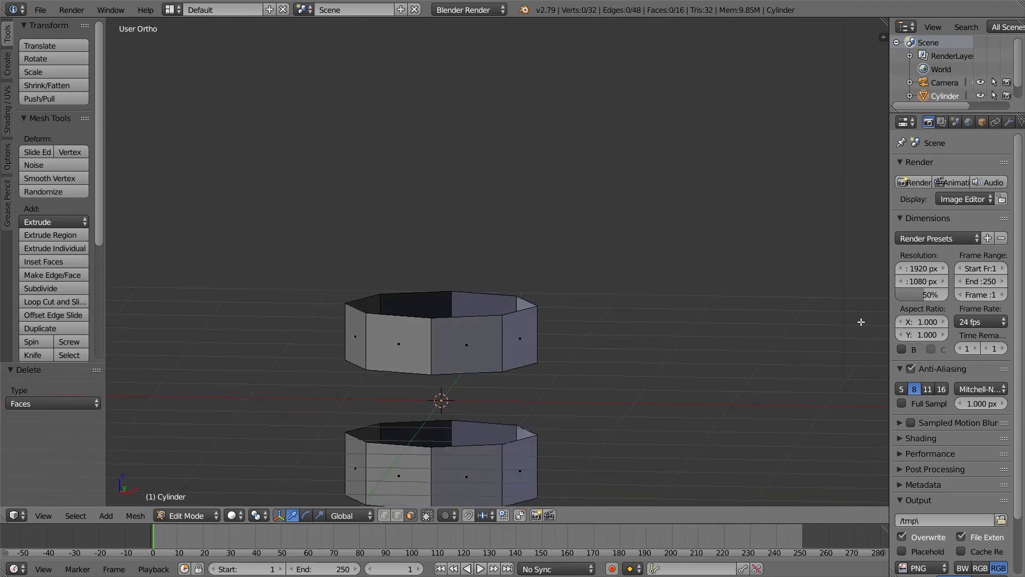
Step: Return to Object Mode and add a Bevel modifier to the cylinder
left_click(1009, 122)
left_click(941, 167)
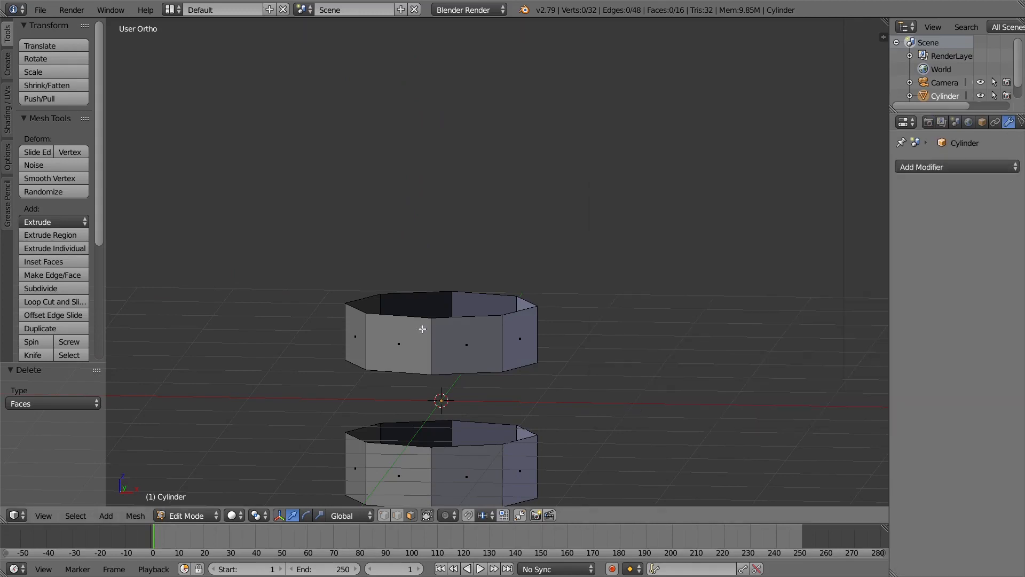
key("Tab")
scroll(462, 330, "up", 5)
middle_click_drag(462, 330, 315, 357)
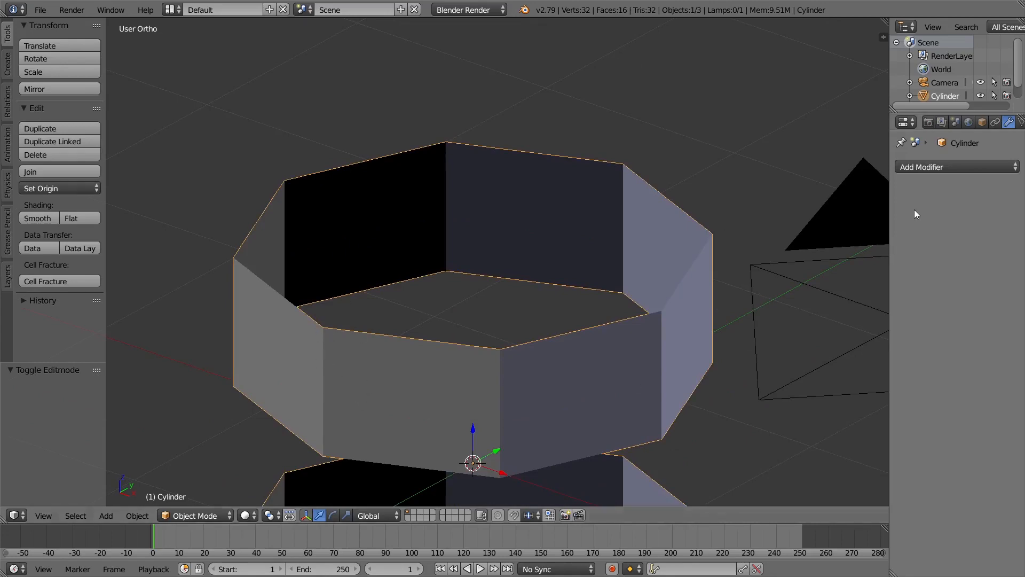
left_click(953, 166)
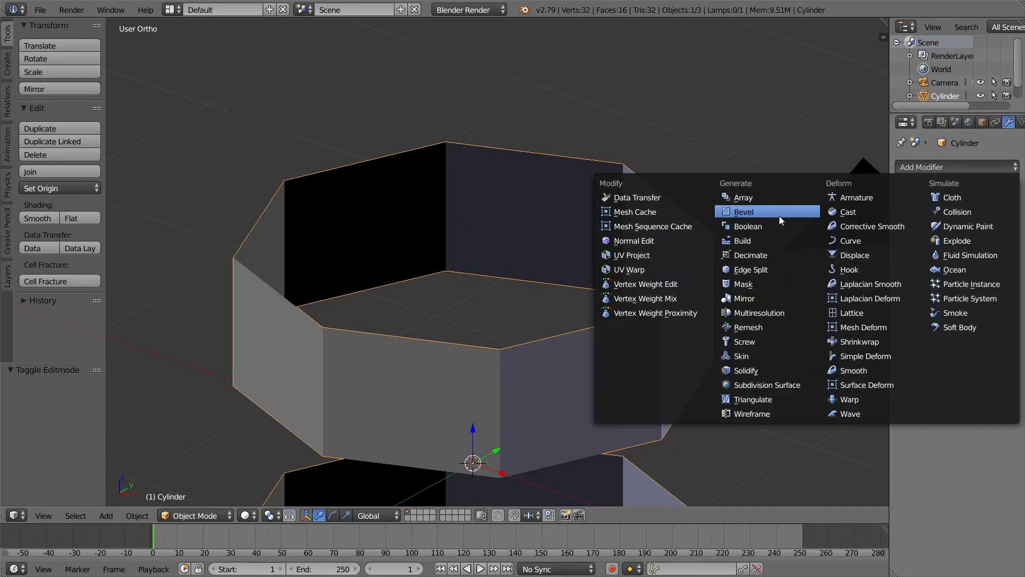
left_click(779, 213)
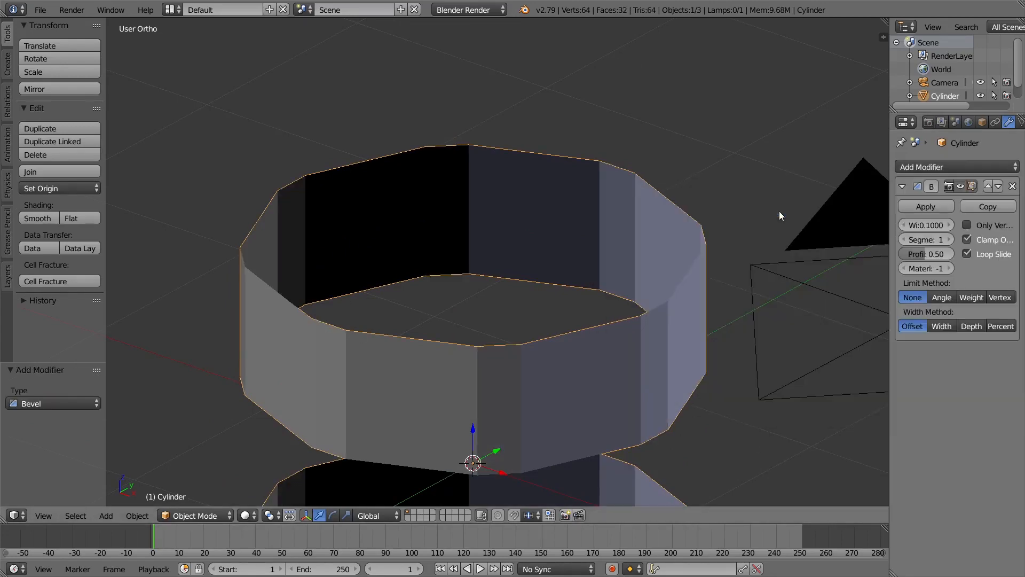
Step: Set the bevel's width method to Width, its width to 0.0040 and its segments to 2
left_click(942, 325)
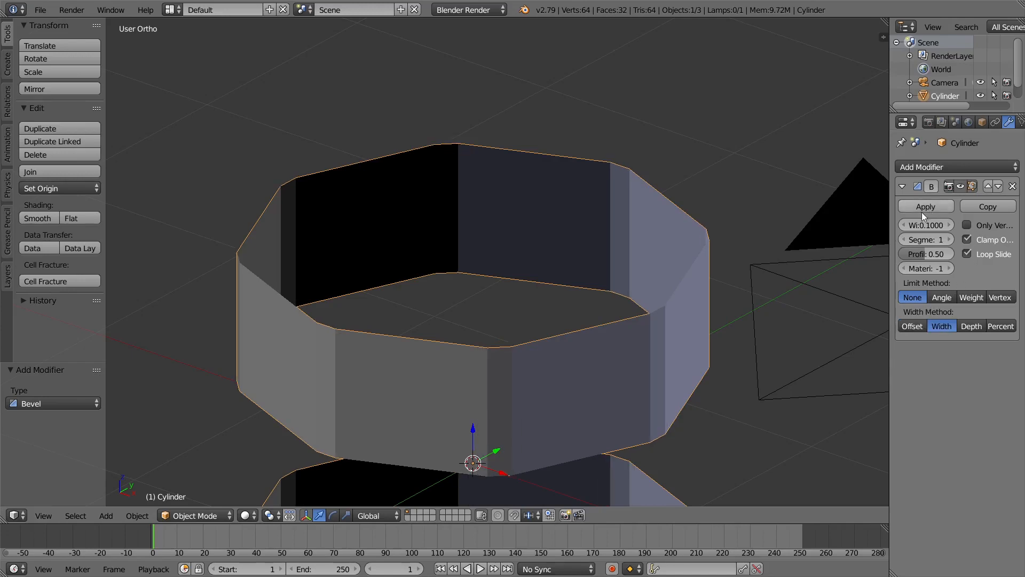
left_click_drag(927, 225, 873, 225)
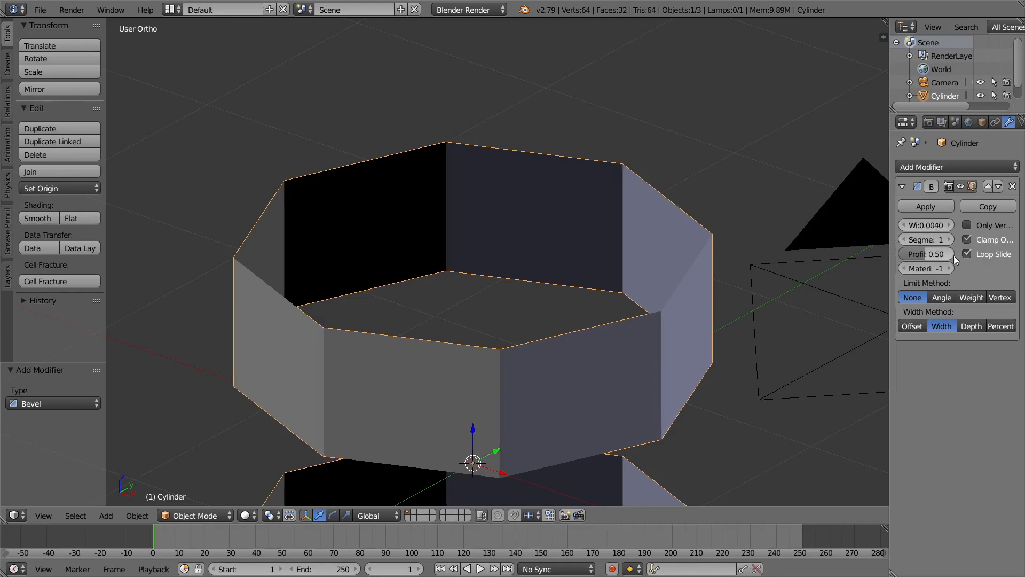
left_click(949, 240)
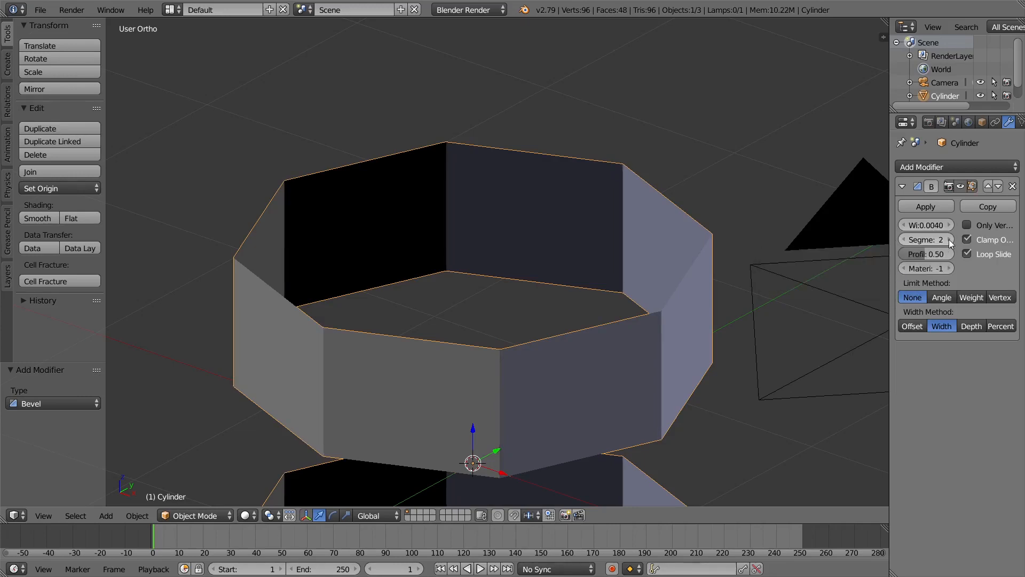
key("Tab")
middle_click_drag(631, 312, 511, 367)
key("Tab")
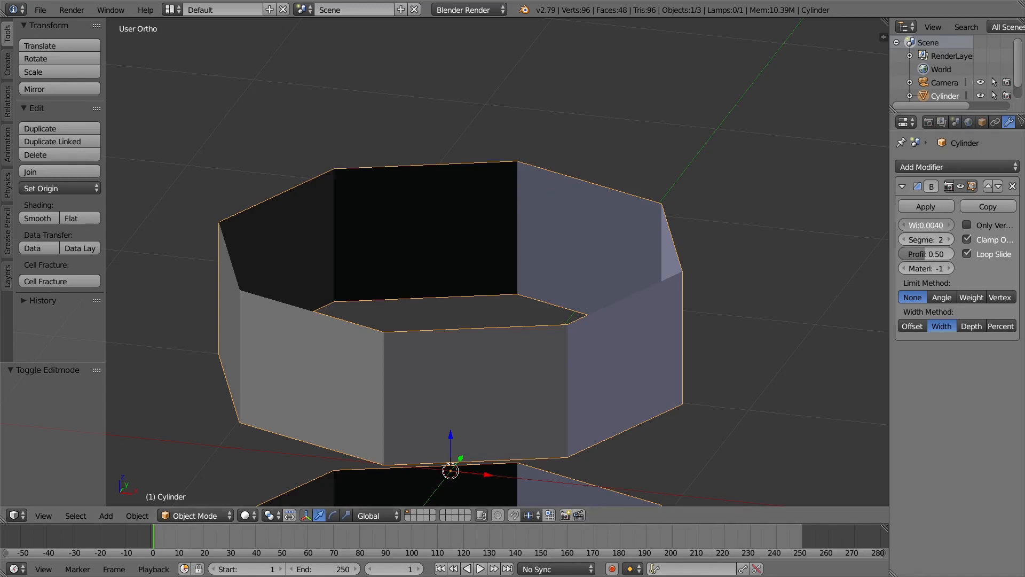
Step: Adjust the bevel width to 0.0130 and set its segments to 4
mouse_move(926, 225)
left_mouse_down()
mouse_move(951, 225)
mouse_move(927, 224)
left_mouse_up()
left_click(961, 186)
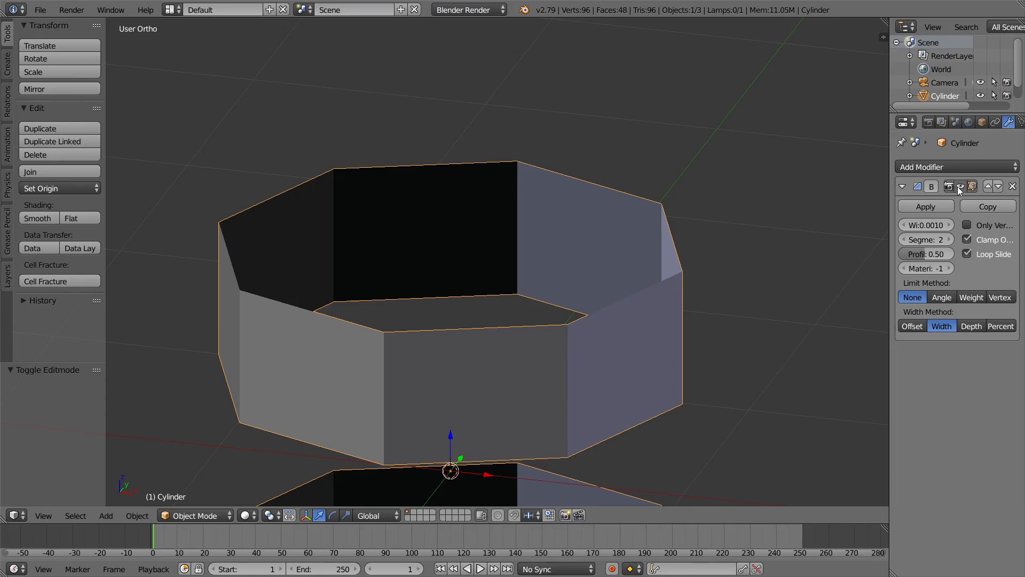
left_click(961, 185)
left_click_drag(926, 224, 937, 225)
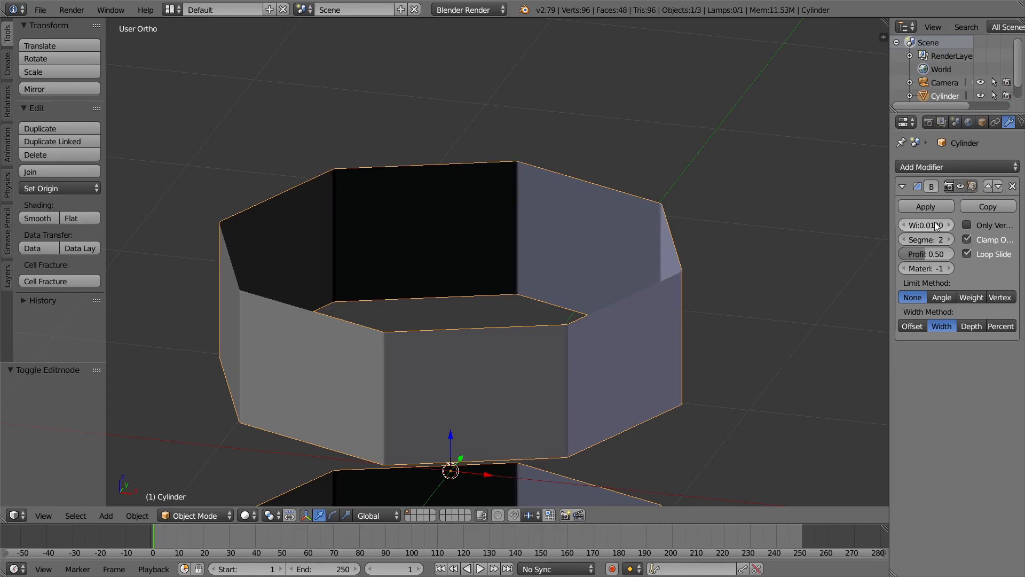
left_click(949, 239)
left_click(949, 240)
Step: Compare the rings' edges with the Bevel modifier hidden and shown in the viewport
middle_click_drag(626, 300, 619, 235)
left_click(960, 186)
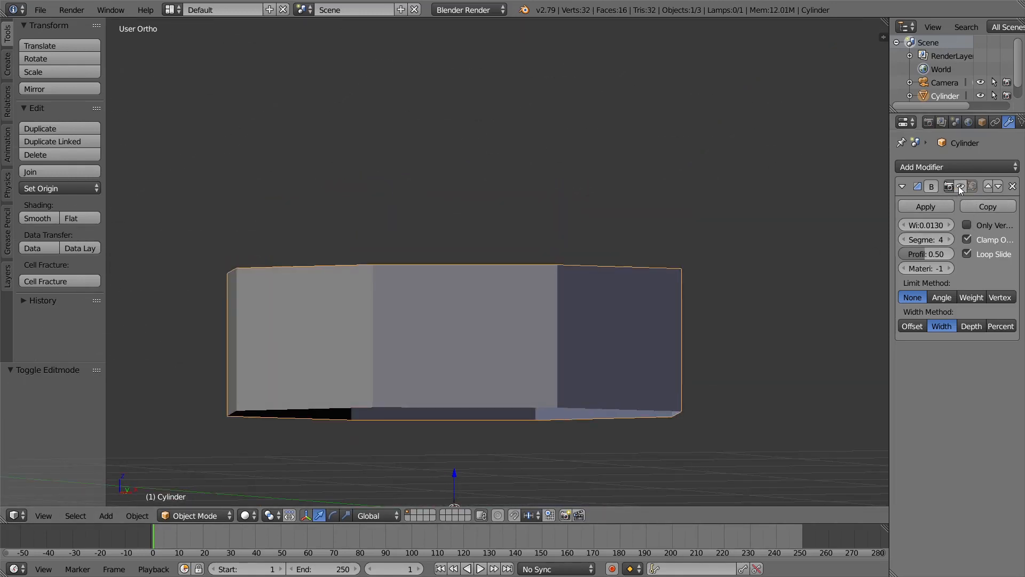
middle_click_drag(775, 267, 264, 338)
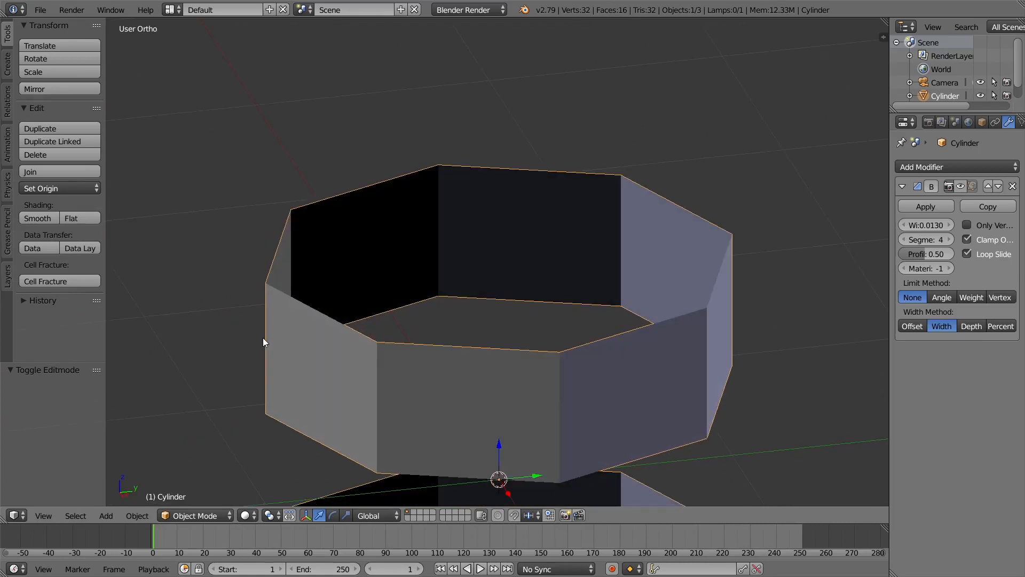
left_click(960, 187)
middle_click_drag(765, 255, 477, 373)
Step: In Edit Mode, extrude the upper ring's top edge loop slightly upward and scale it to 0.918
key("Tab")
key("Tab")
key("Tab")
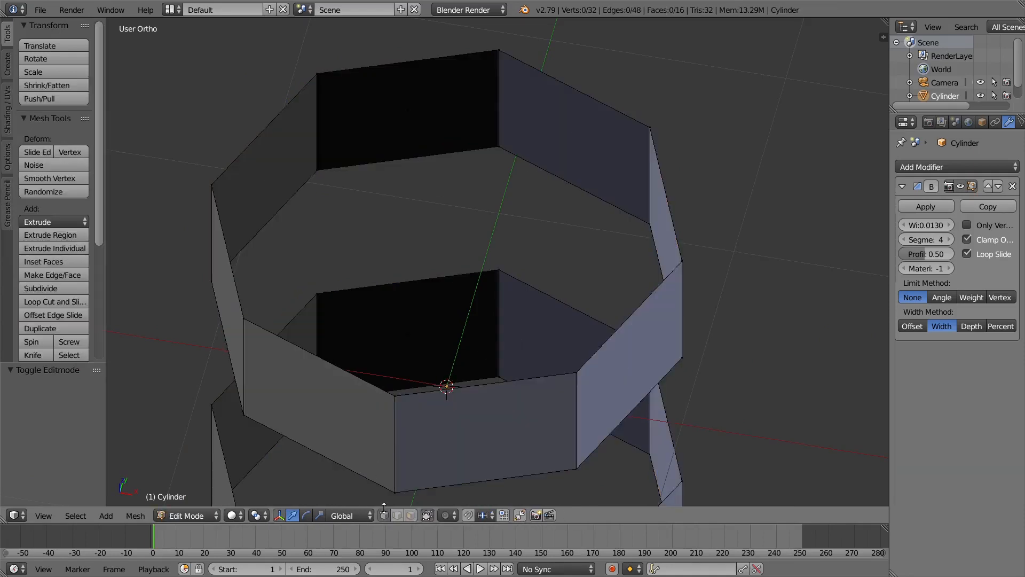
right_click(400, 392)
right_click(424, 394, "alt")
key("KP_1")
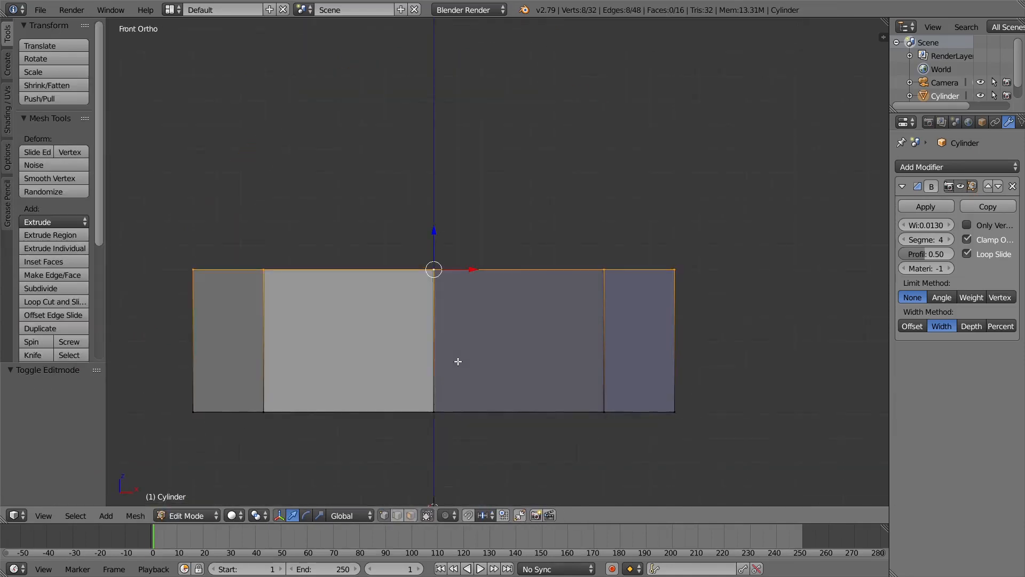
key("e")
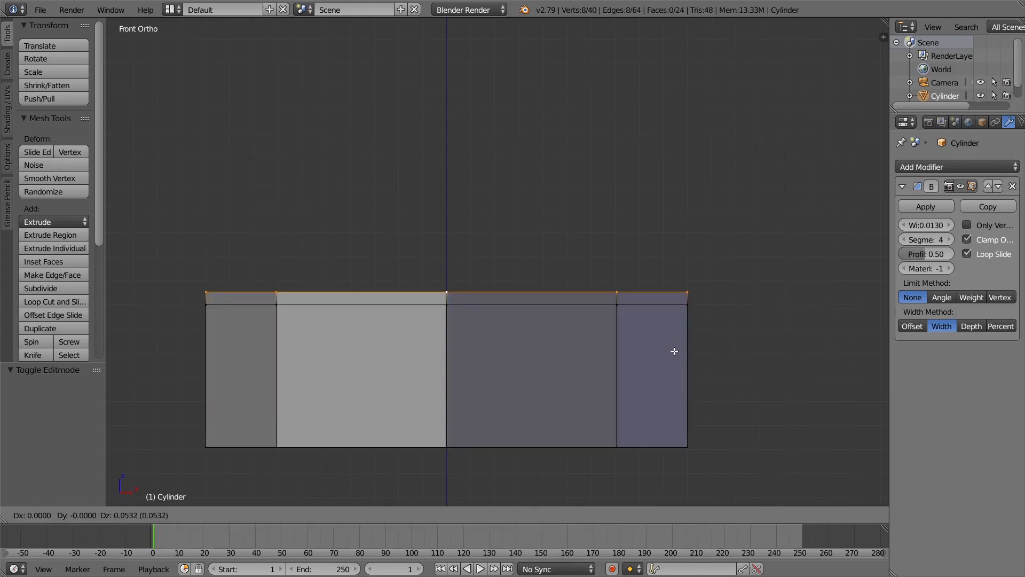
left_click(673, 350)
key("s")
left_click(704, 359)
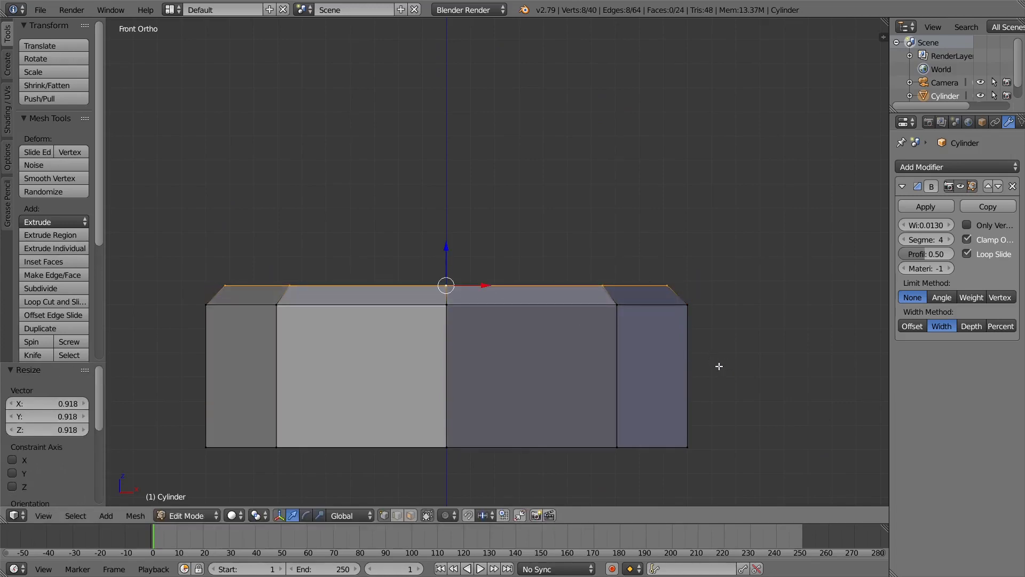
Step: Extrude the upper ring's top loop about 0.091 upward again and scale it to 0.752
key("e")
left_click(717, 345)
key("s")
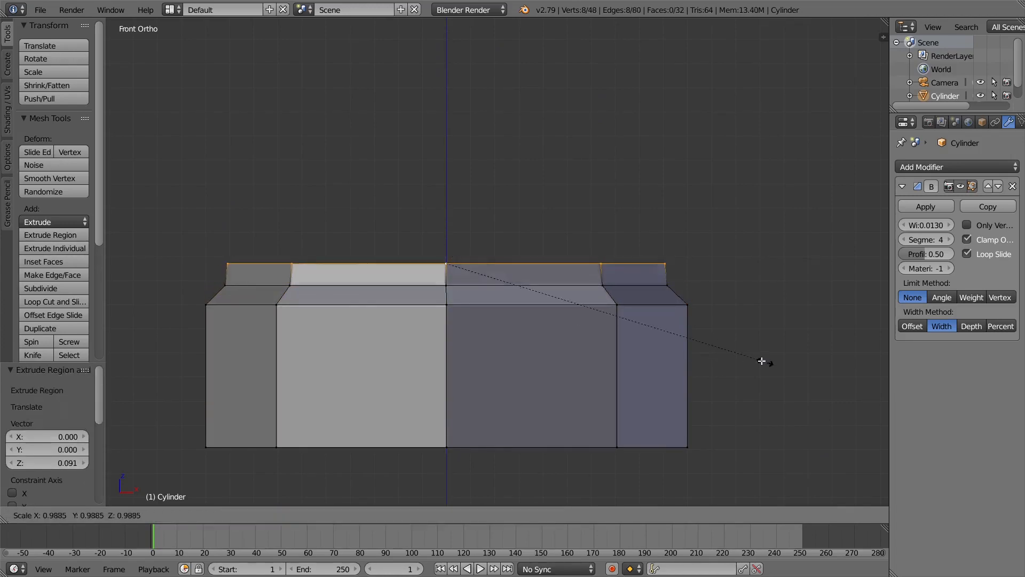
left_click(689, 342)
Step: Extrude the top loop about 0.084 upward, scale it to about 0.51 and lower it about 0.013 along Z
key("e")
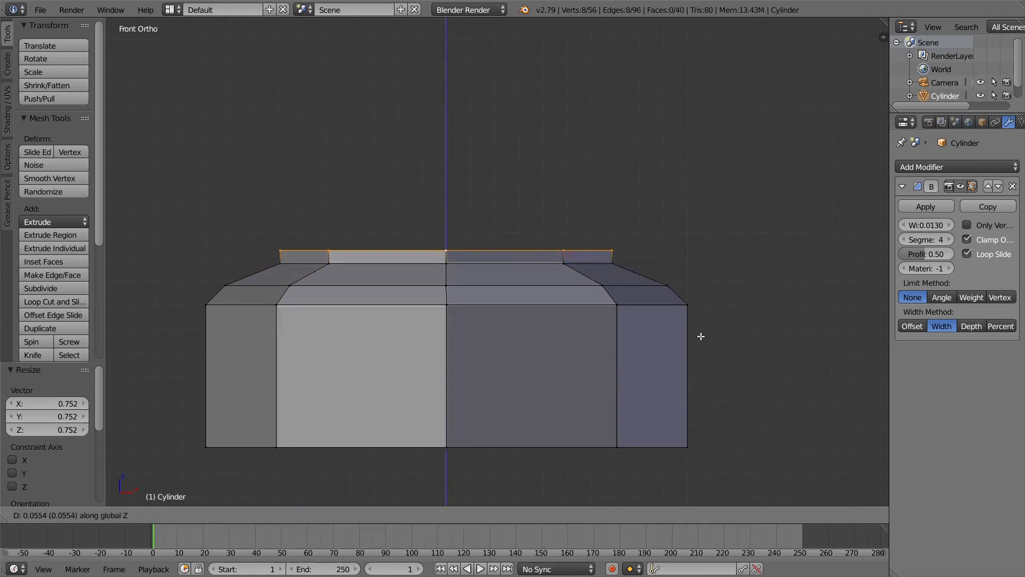
left_click(698, 327)
key("s")
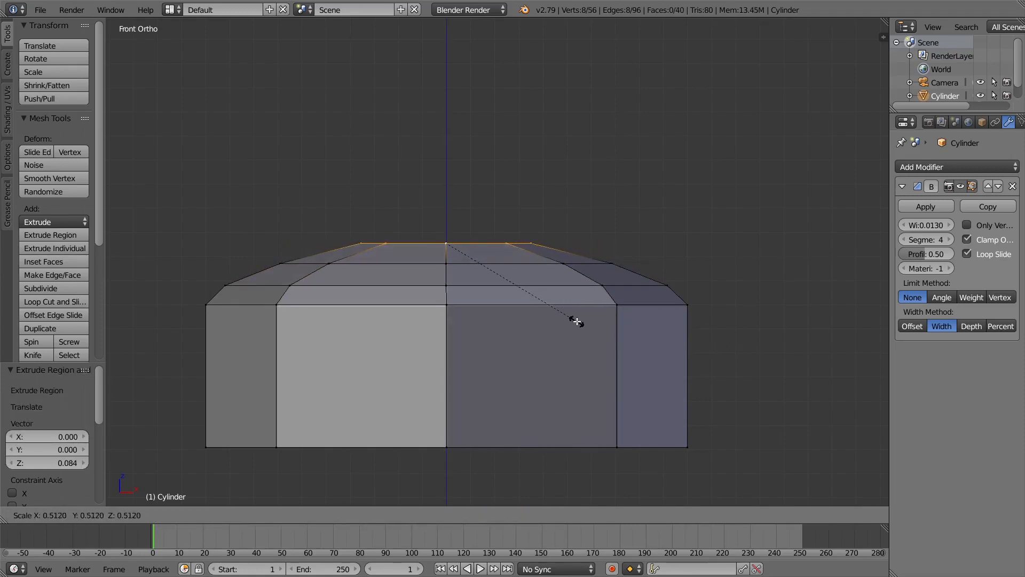
left_click(575, 321)
key("g")
key("z")
left_click(576, 325)
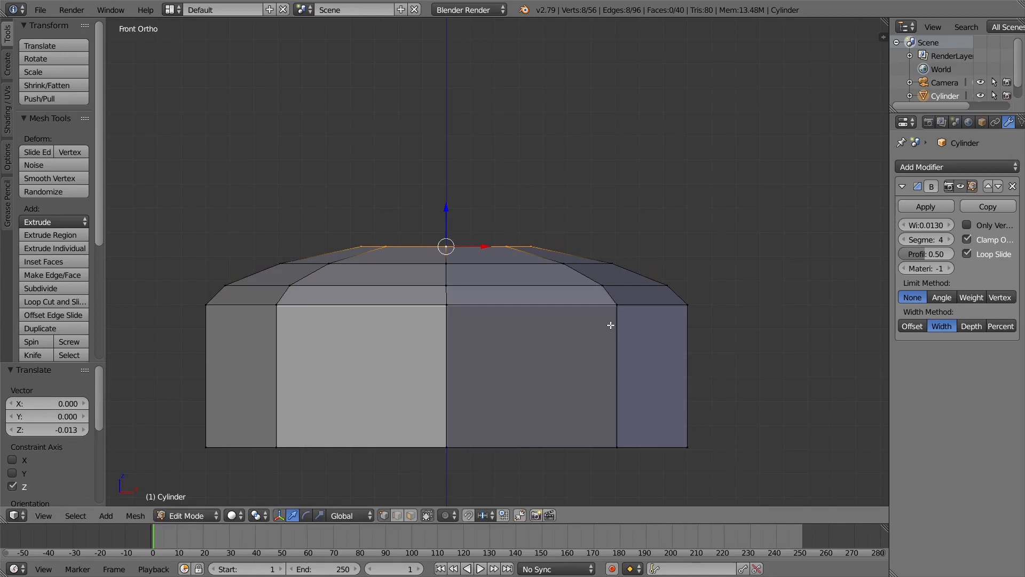
Step: Extrude the top loop about 0.058 upward, scale it to 0.462 and lower it about 0.033 along Z
key("e")
left_click(637, 313)
key("s")
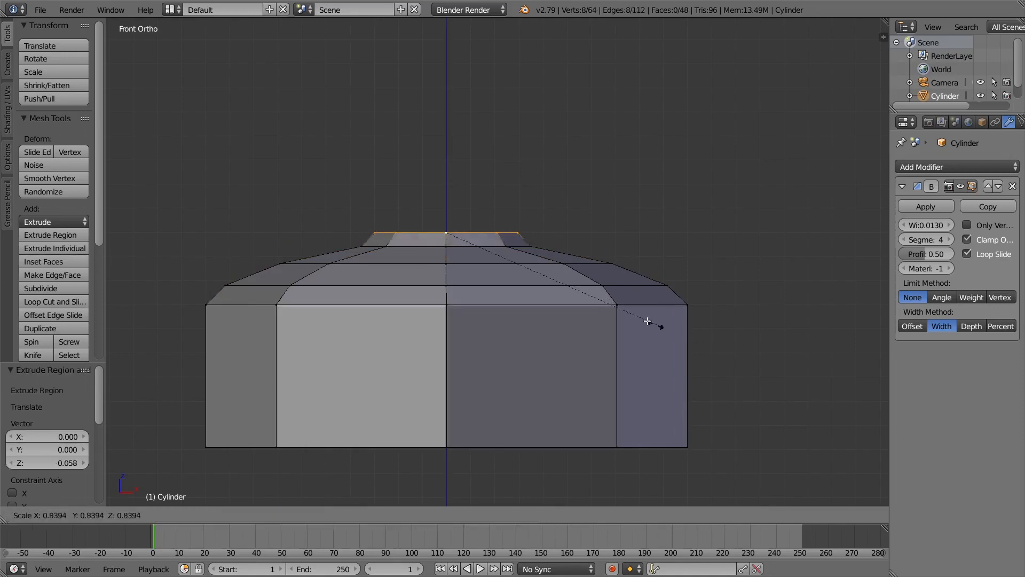
left_click(560, 296)
key("g")
key("z")
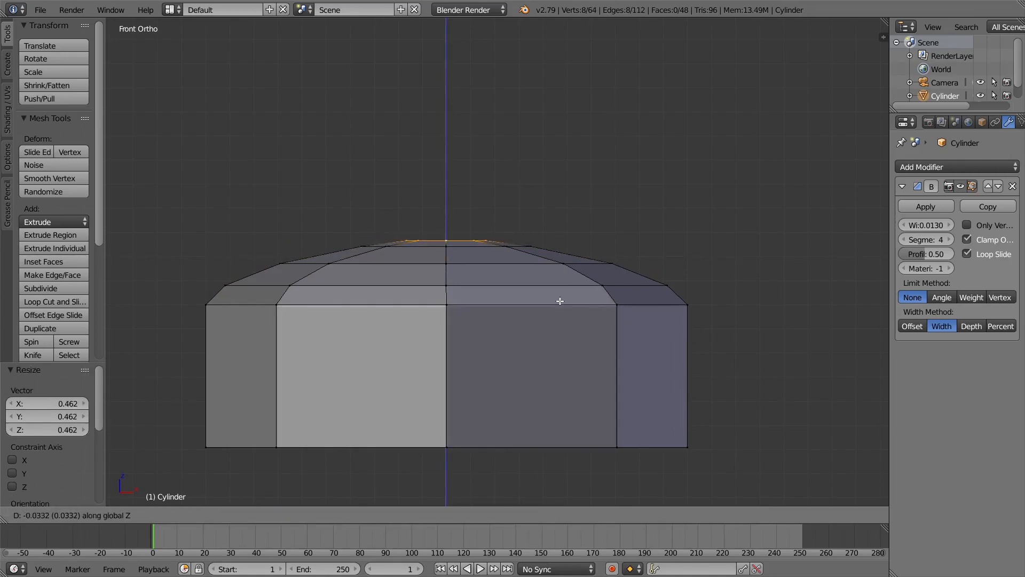
left_click(559, 299)
Step: Close the small octagonal opening at the top of the dome with a face
middle_click_drag(556, 300, 582, 320)
key("KP_1")
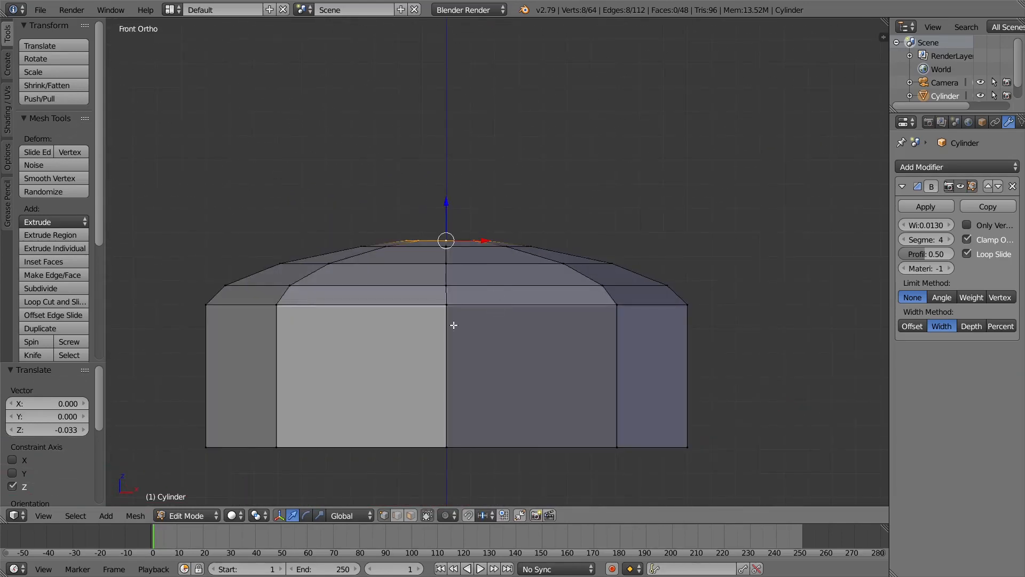
middle_click_drag(507, 280, 546, 322)
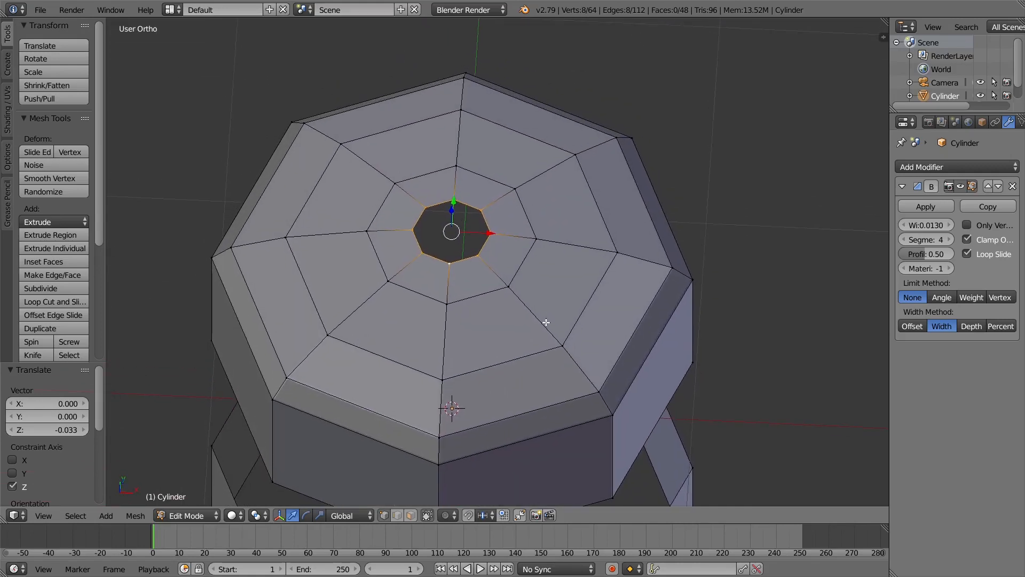
key("f")
middle_click_drag(554, 369, 588, 289)
Step: Select the whole linked upper piece and move it about 0.482 down along Z
key("KP_1")
middle_click_drag(507, 416, 486, 327, "shift")
right_click(460, 352)
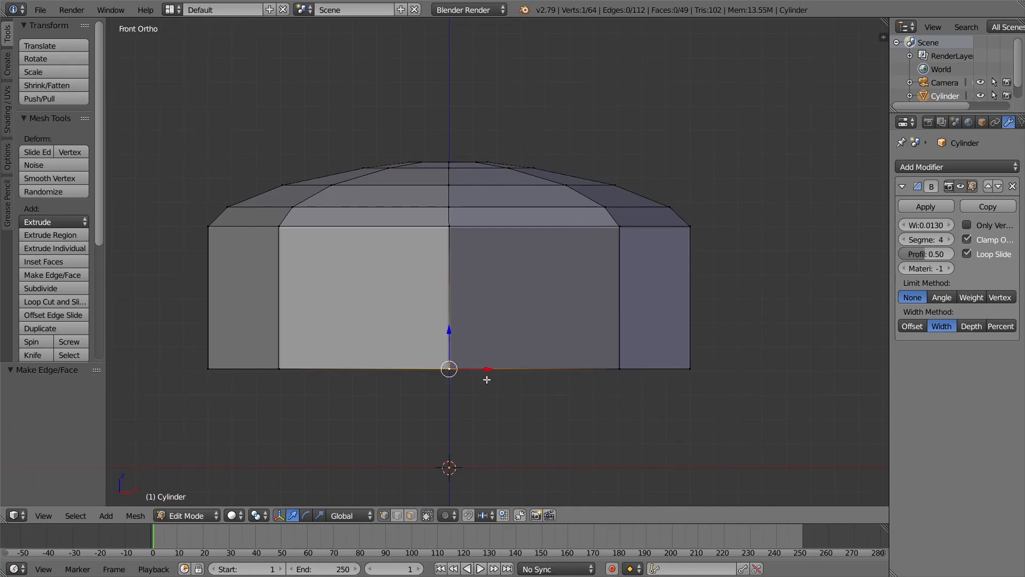
middle_click_drag(506, 369, 517, 313, "shift")
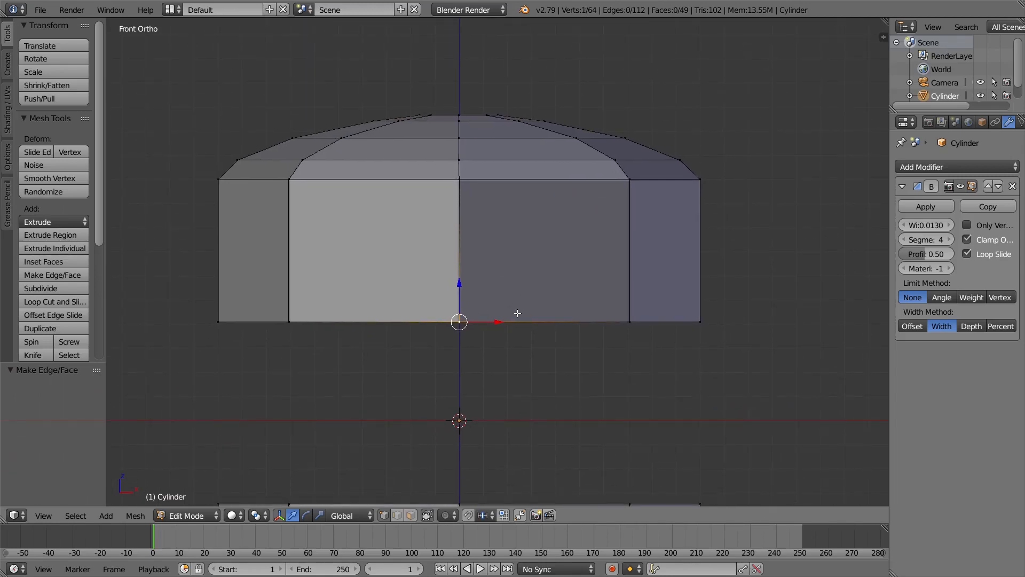
key("ctrl+l")
scroll(492, 201, "down", 2)
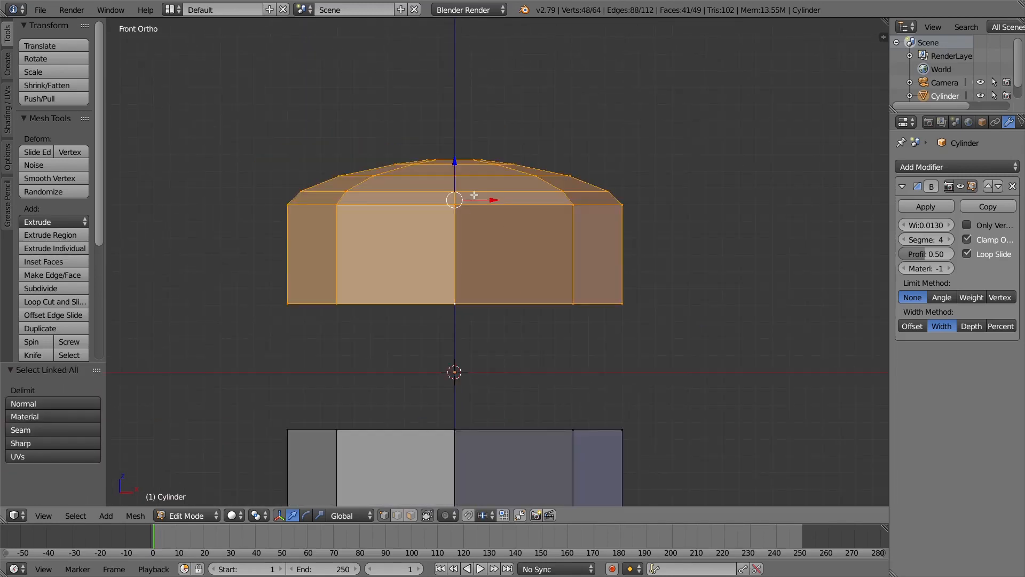
key("g")
key("z")
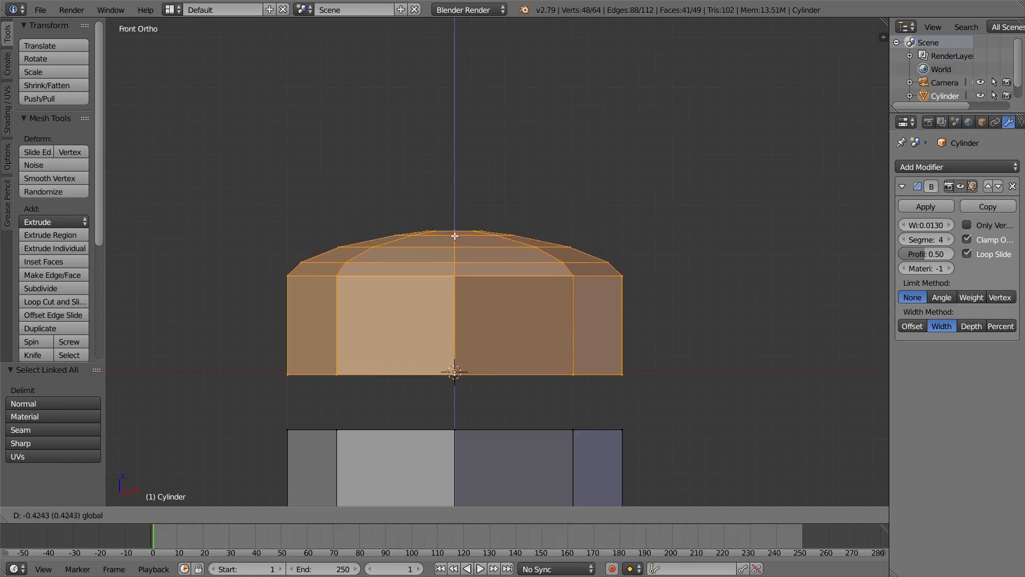
left_click(467, 320)
Step: Raise the upper piece's bottom edge loop about 0.466 along Z and scale it to 1.030
right_click(457, 380)
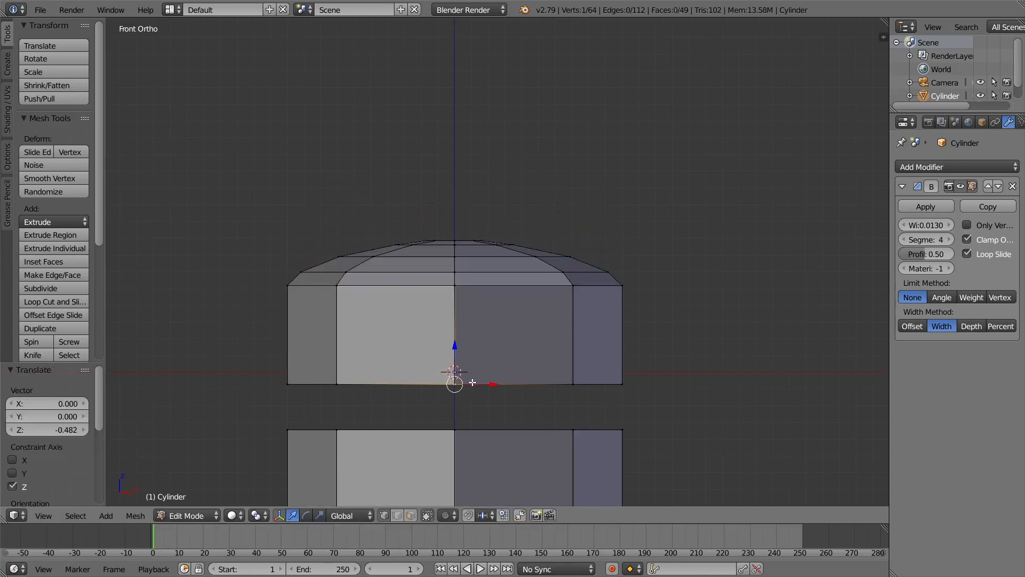
right_click(493, 377, "alt")
key("g")
key("z")
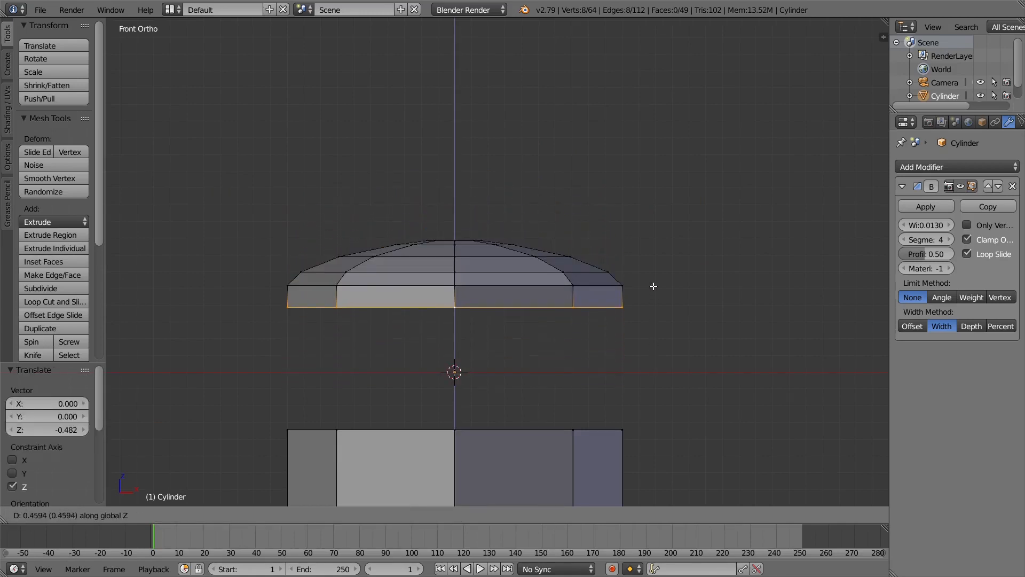
left_click(648, 305)
scroll(651, 320, "up", 1)
key("s")
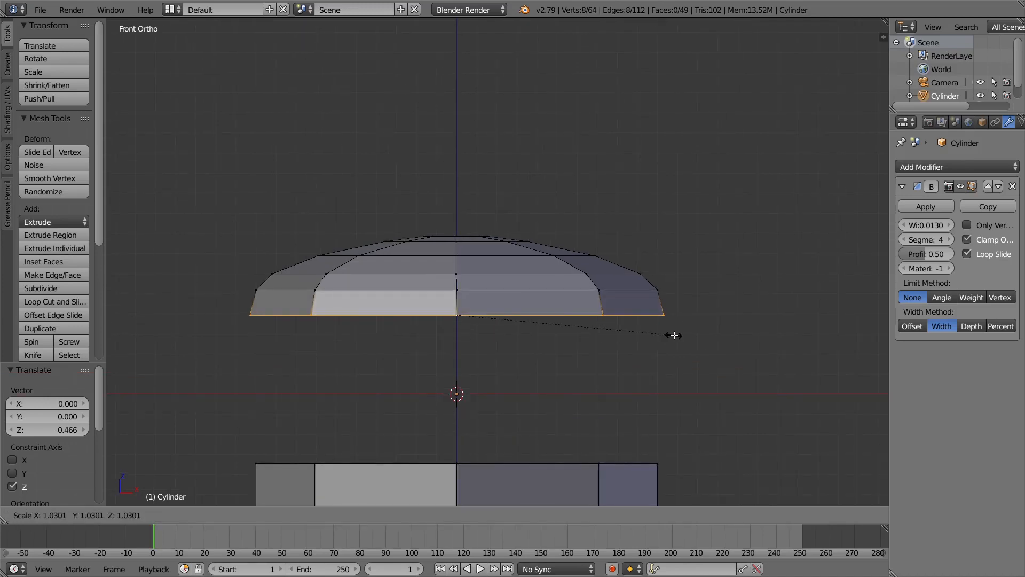
left_click(673, 337)
Step: Extrude the bottom loop about 0.125 down along Z and lower it another 0.011
key("e")
key("z")
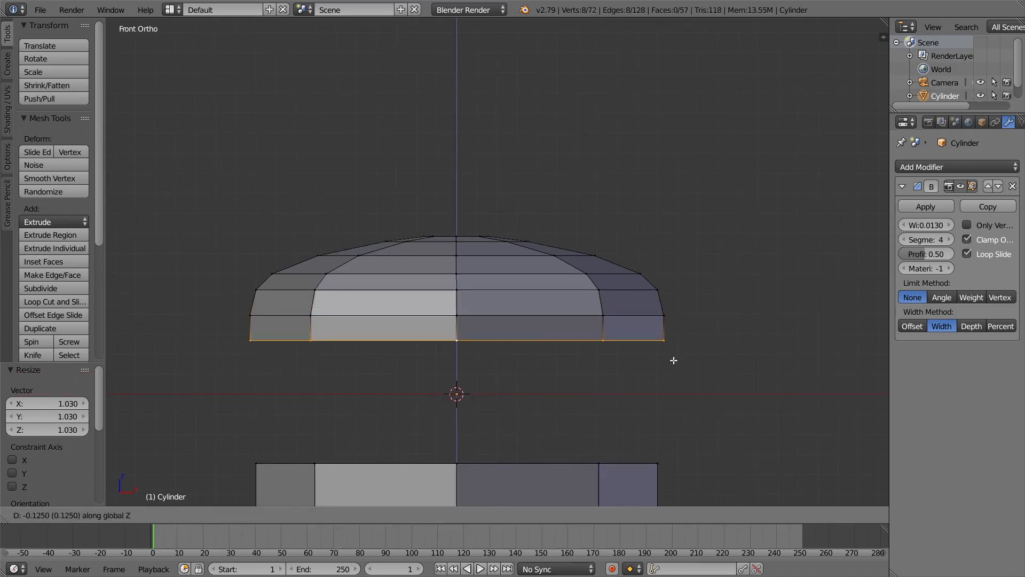
left_click(671, 362)
key("g")
key("z")
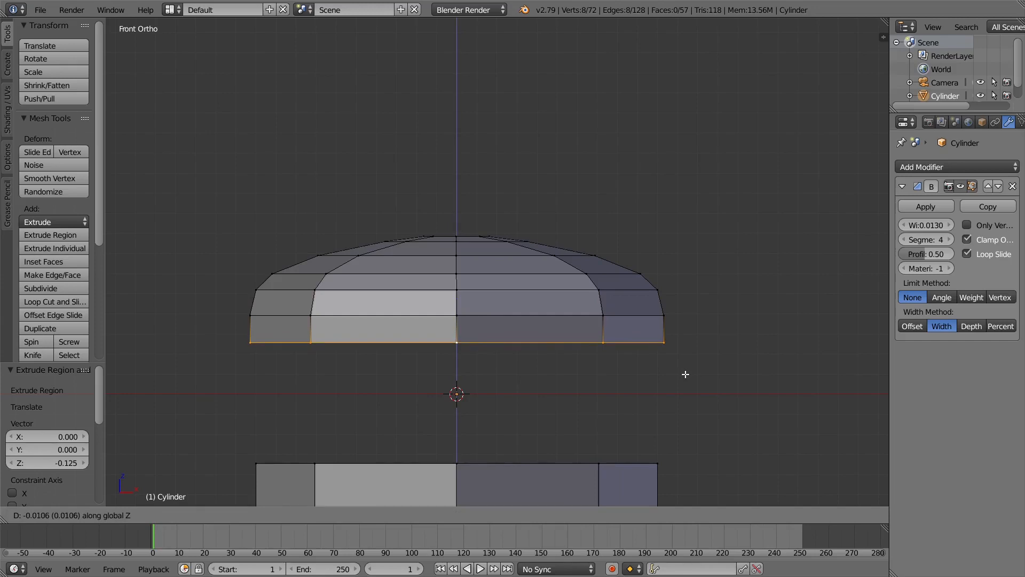
left_click(687, 374)
Step: Extrude the bottom loop about 0.066 down along Z, scale it to 0.930 and widen it again by 1.018
key("e")
key("z")
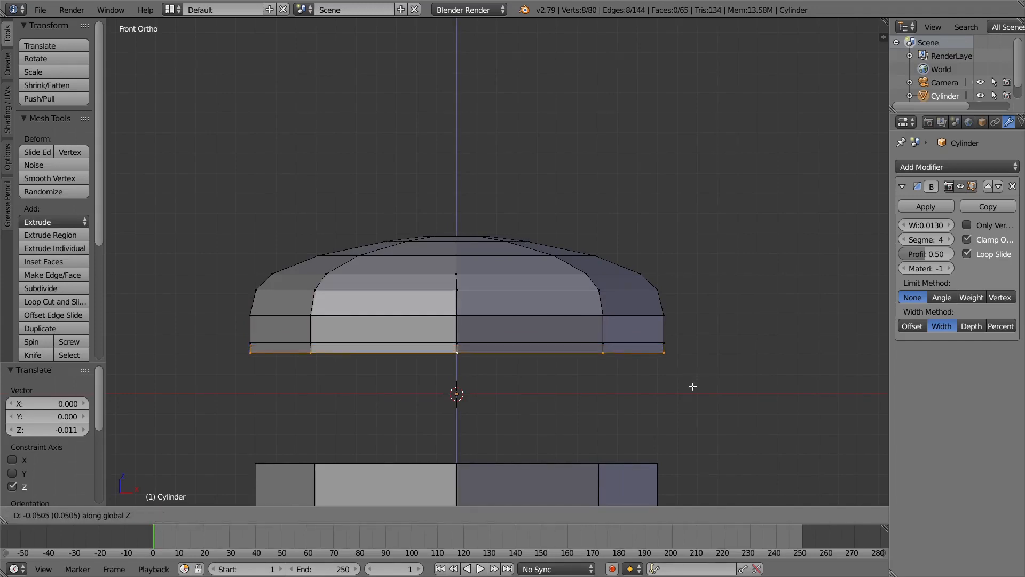
left_click(710, 400)
key("s")
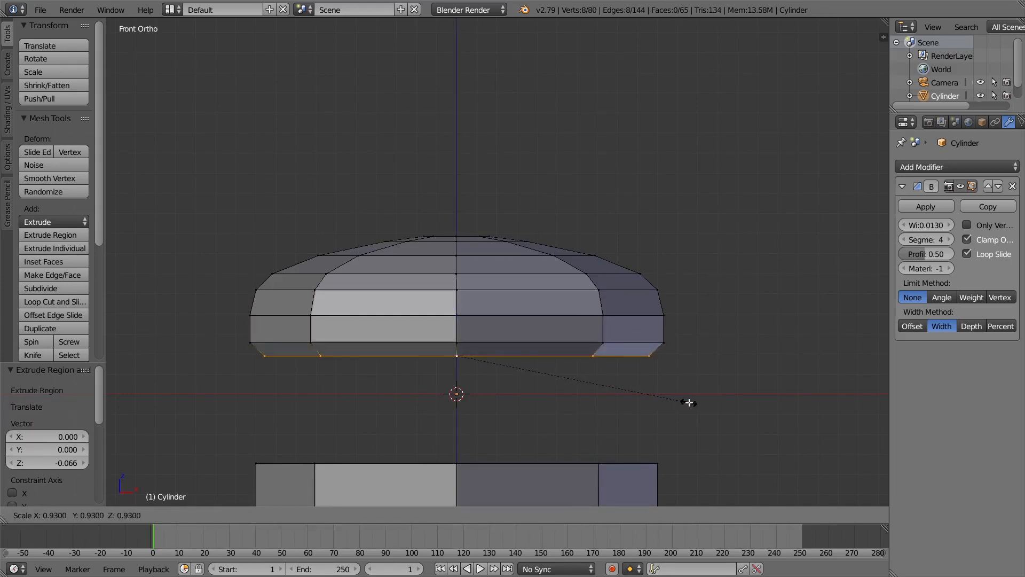
left_click(689, 402)
key("s")
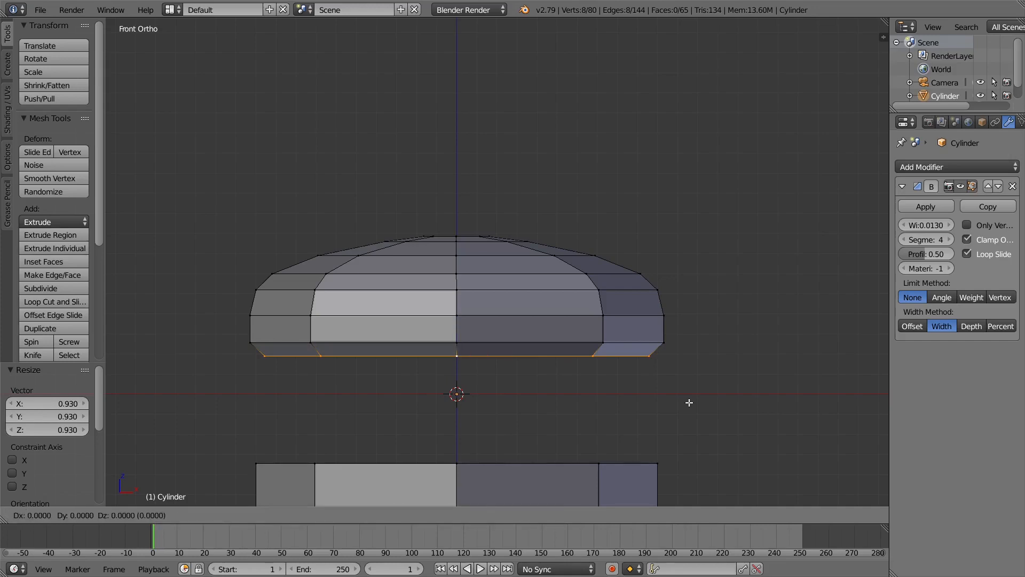
left_click(689, 402)
key("s")
left_click(693, 402)
Step: Extrude the bottom loop slightly further down and scale it to 0.918 to round the underside
key("e")
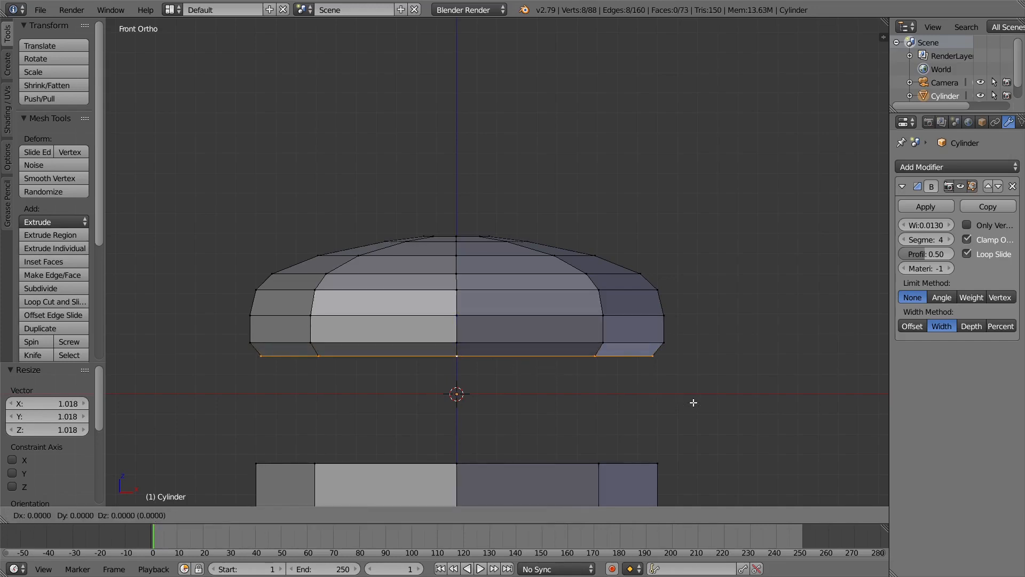
left_click(693, 403)
key("s")
left_click(679, 409)
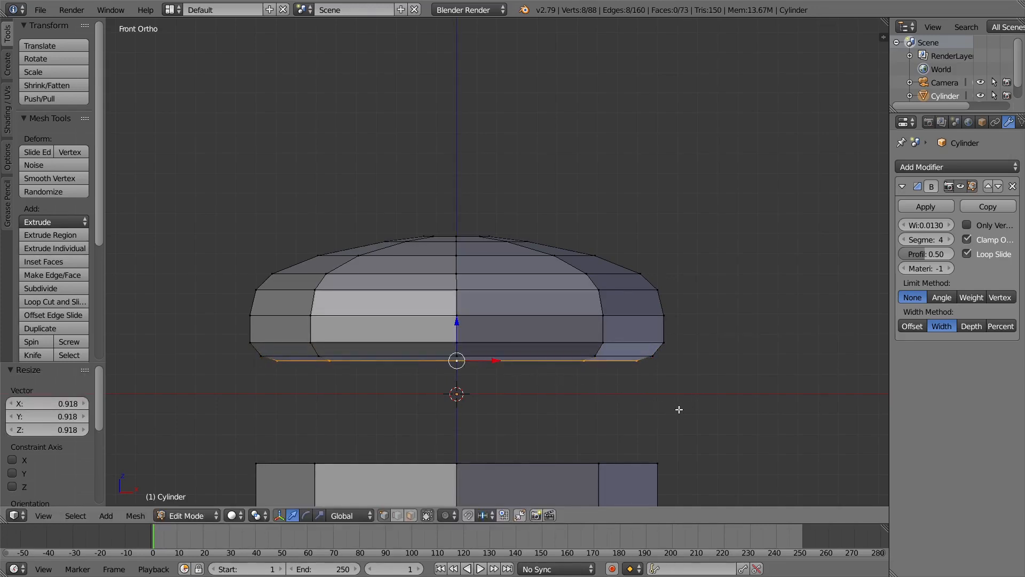
Step: Close the upper piece's underside with a face and view the beveled result from the front in Object Mode
key("f")
middle_click_drag(574, 416, 545, 414)
key("Tab")
key("KP_1")
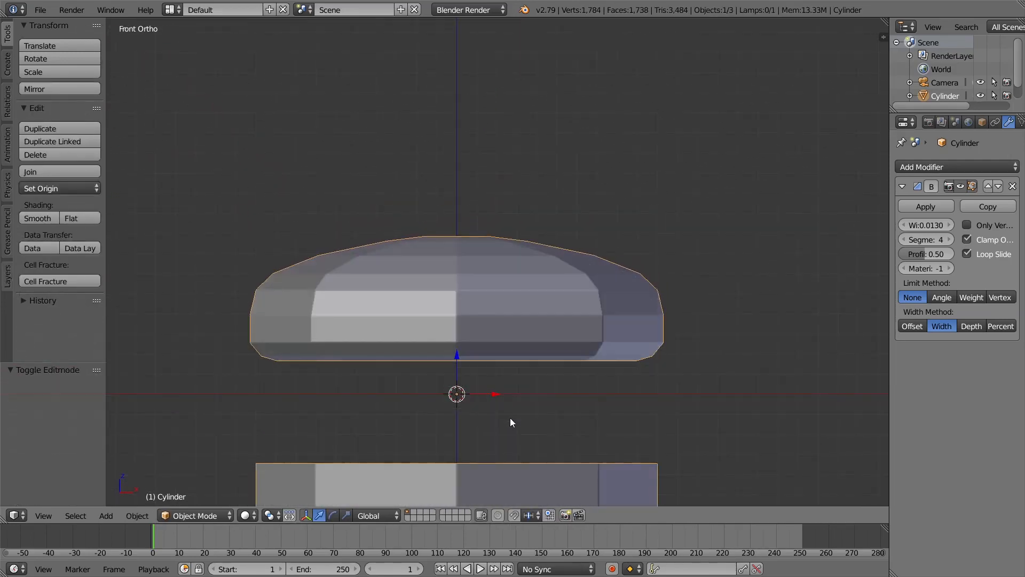
Step: Select the whole linked upper piece in Edit Mode and scale it by 1.102 along Z
key("Tab")
right_click(463, 310)
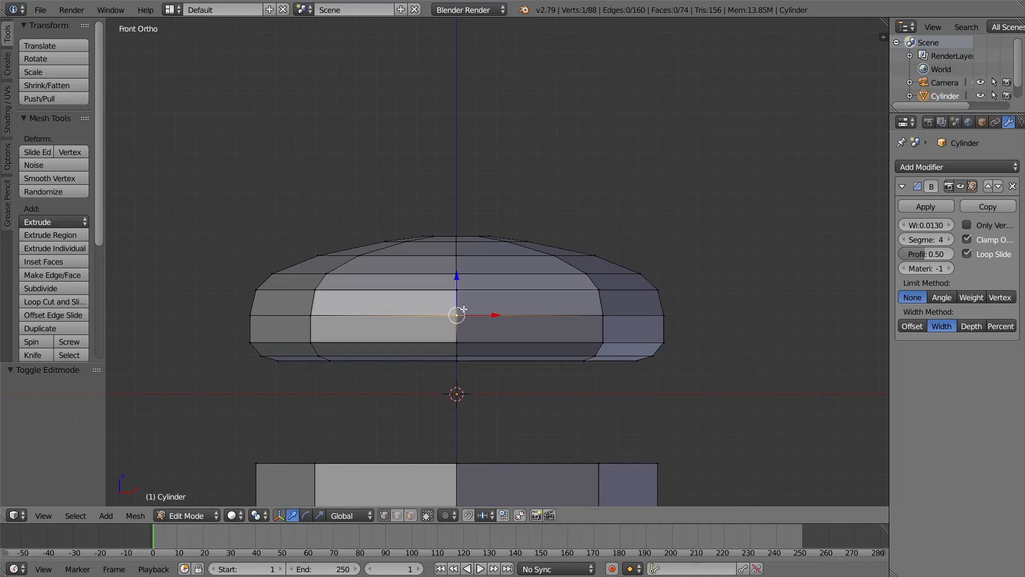
key("ctrl+l")
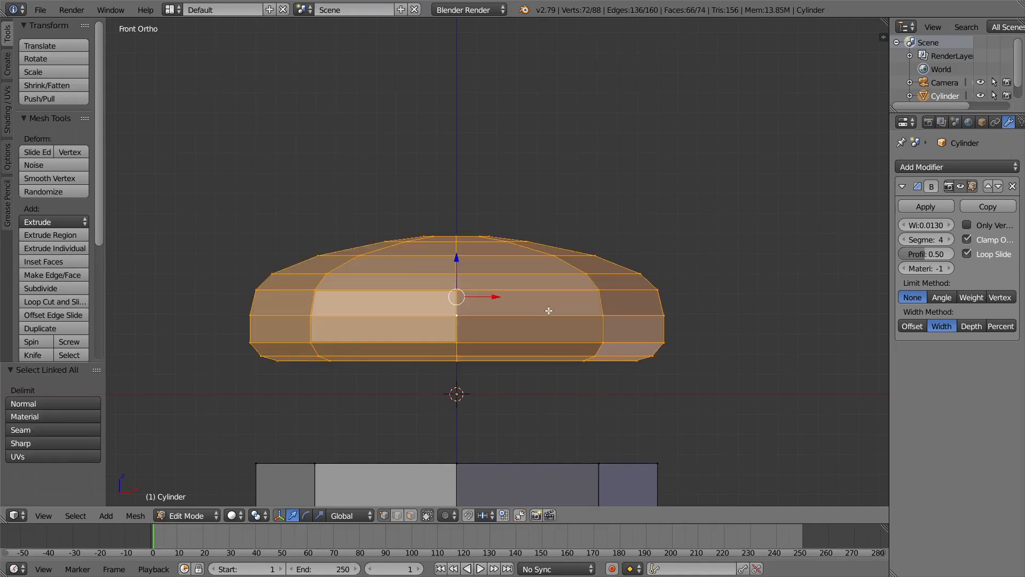
key("s")
key("z")
left_click(531, 346)
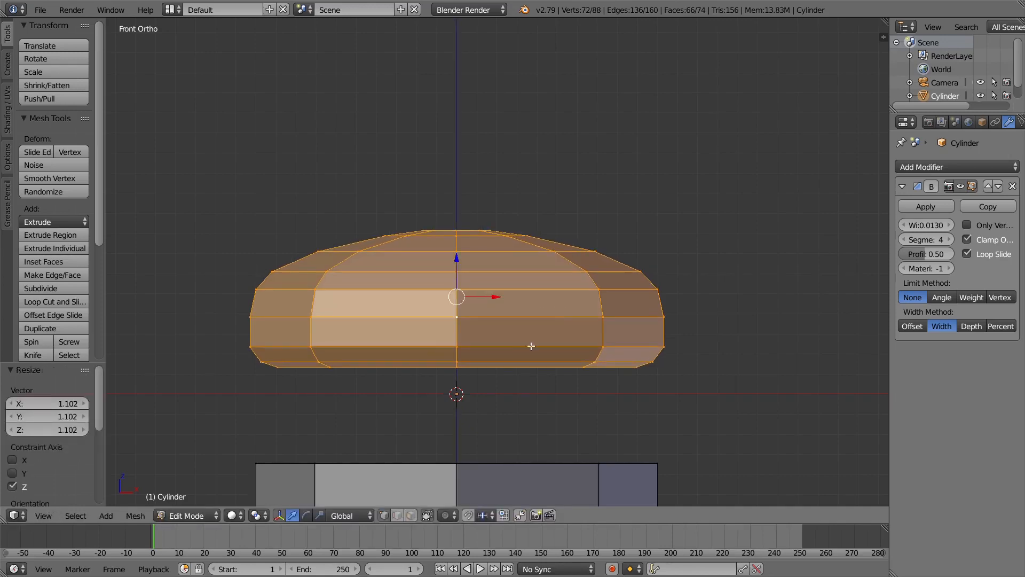
middle_click_drag(531, 346, 495, 375)
key("KP_1")
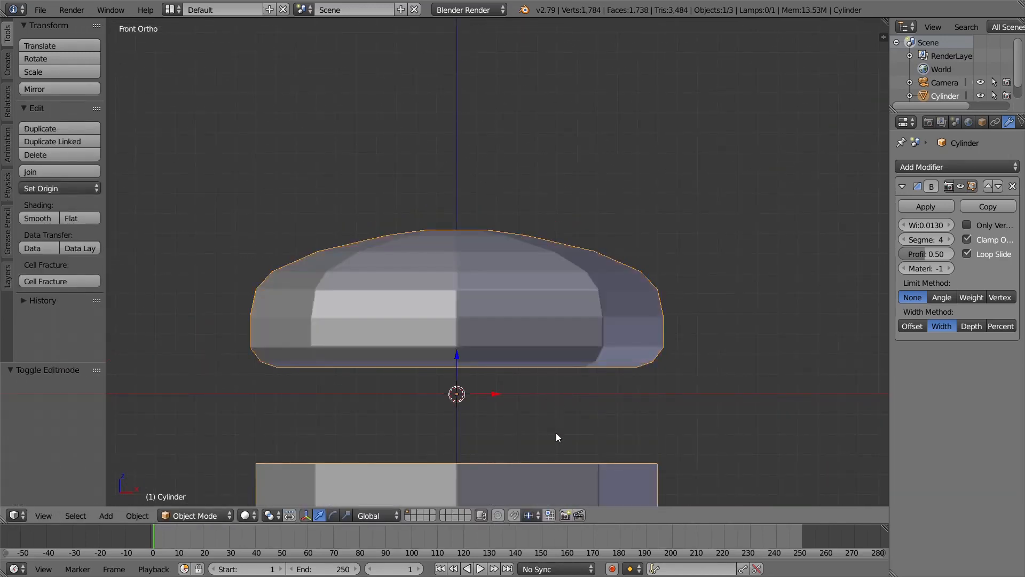
Step: Select the top edge loop of the lower ring in Edit Mode and move it 0.497 down along Z
middle_click_drag(556, 437, 553, 274, "shift")
key("Tab")
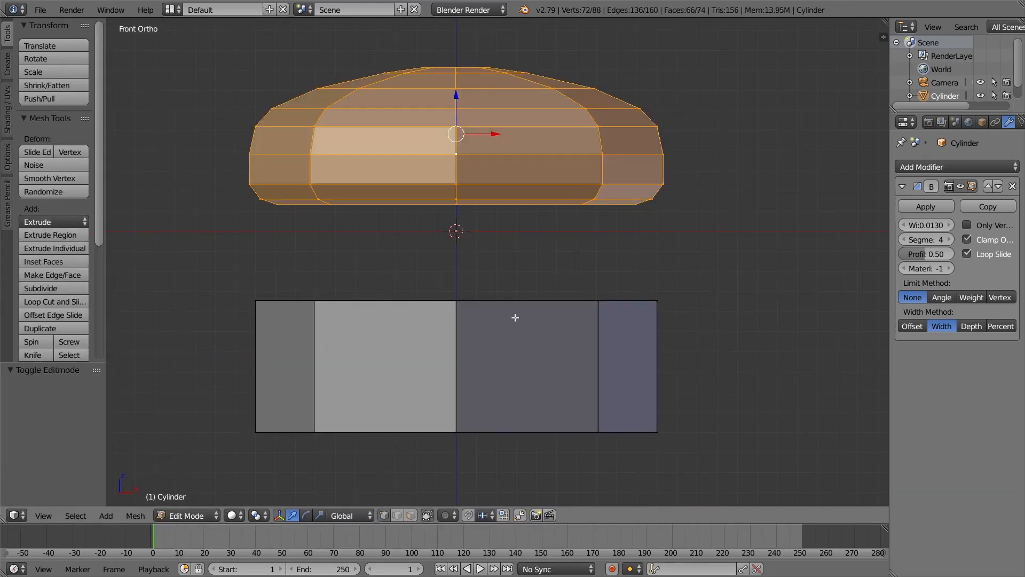
right_click(463, 306)
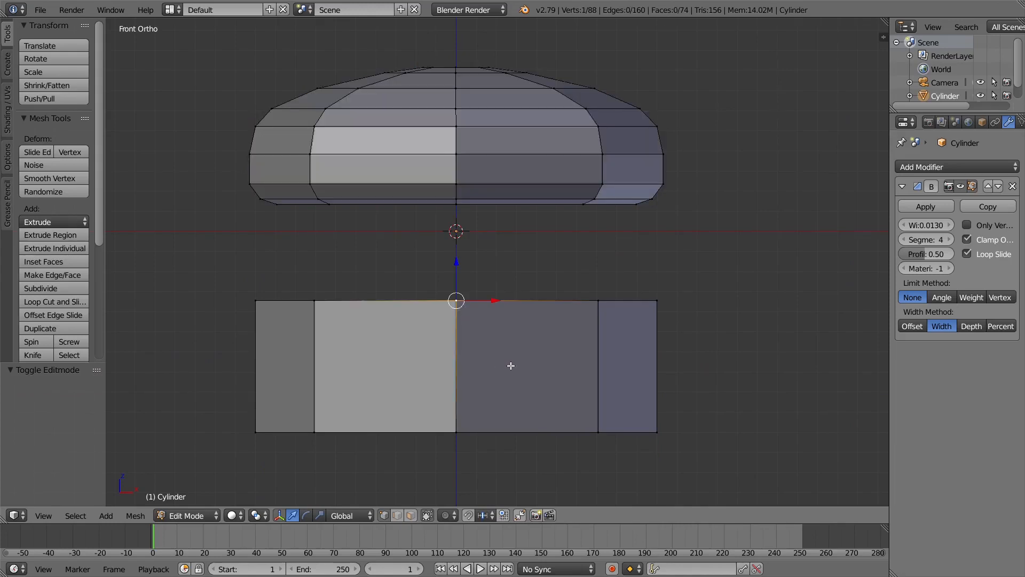
key("ctrl+l")
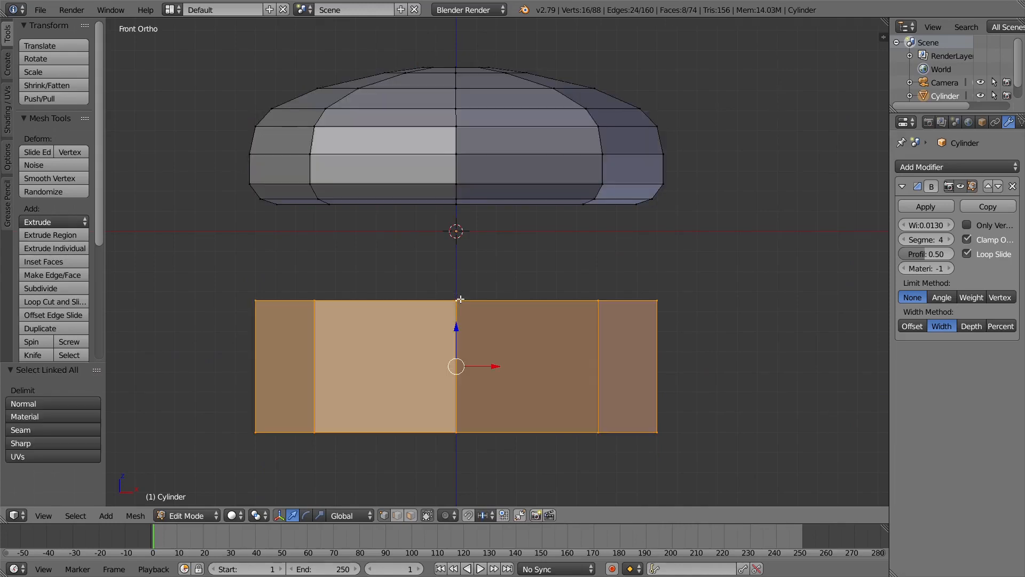
right_click(468, 305, "alt")
middle_click_drag(467, 305, 449, 326)
key("KP_1")
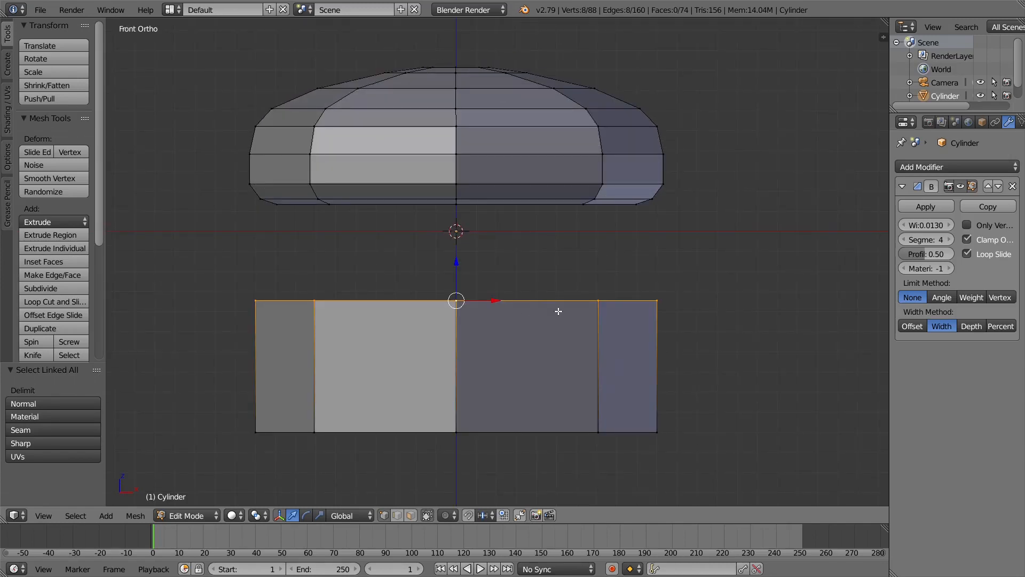
key("g")
key("z")
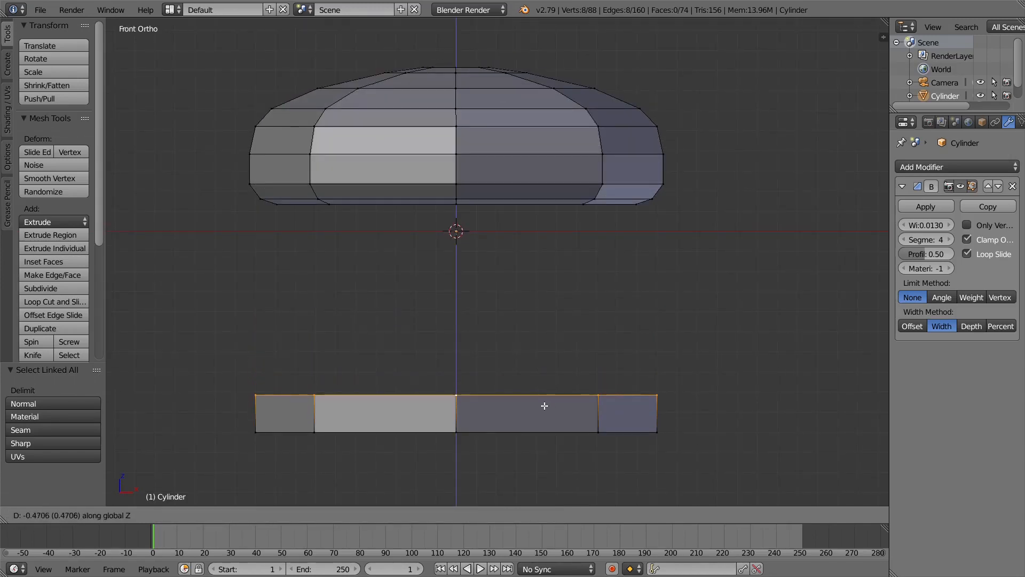
left_click(542, 411)
Step: Widen the lower ring by scaling its bottom loop by 1.022 and its top loop by 1.021
right_click(473, 430)
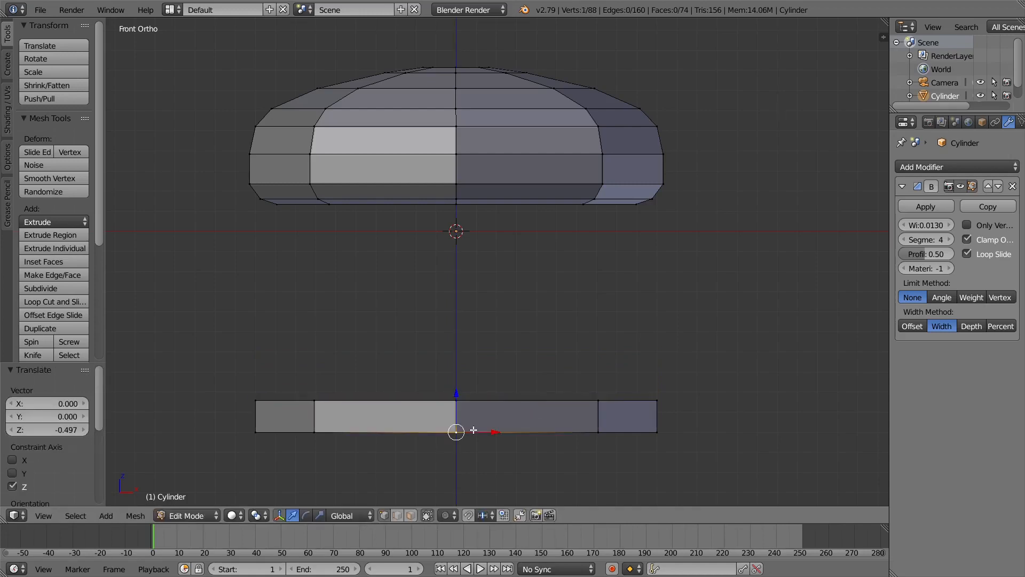
key("s")
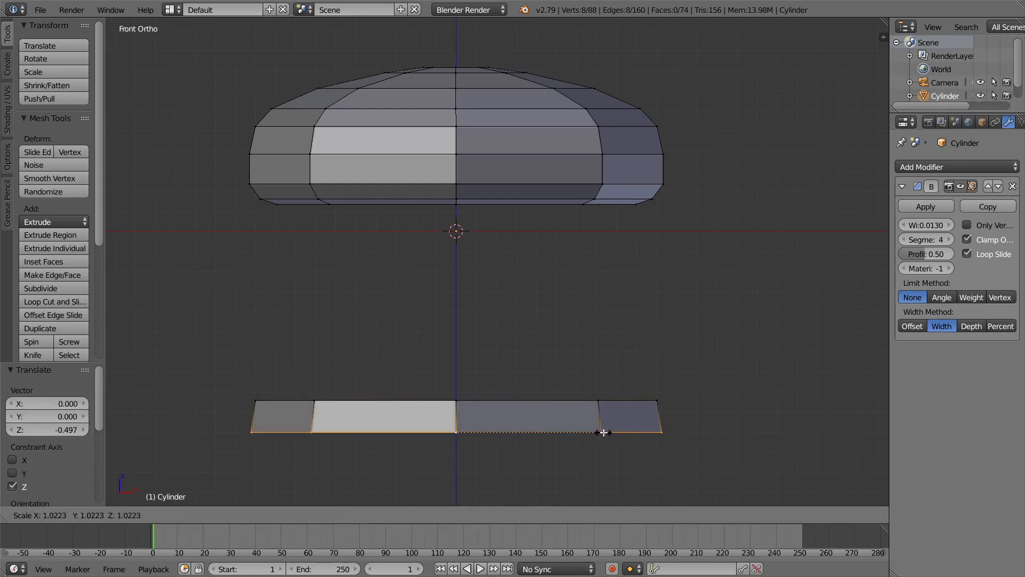
left_click(603, 431)
right_click(590, 400)
key("s")
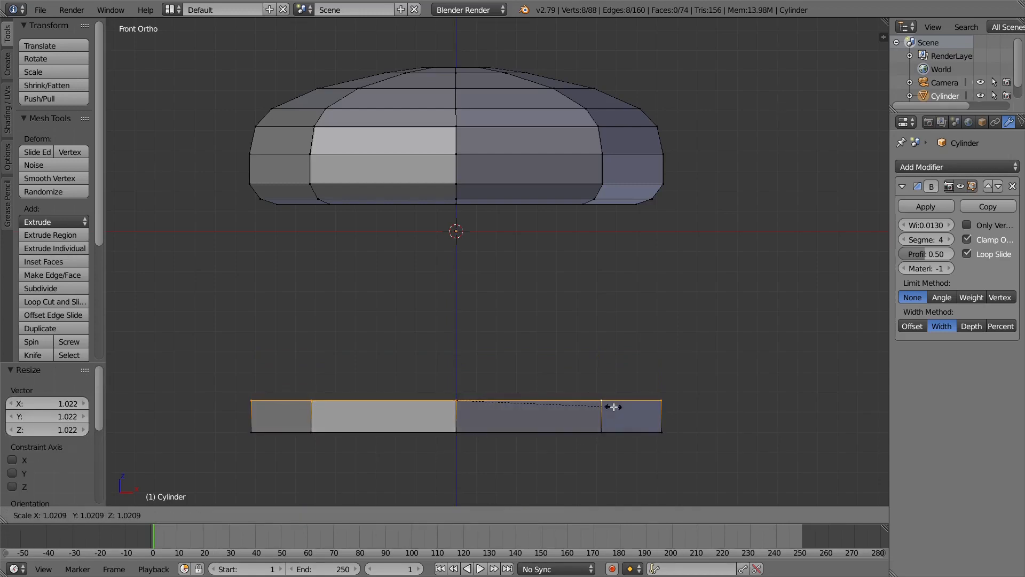
left_click(615, 406)
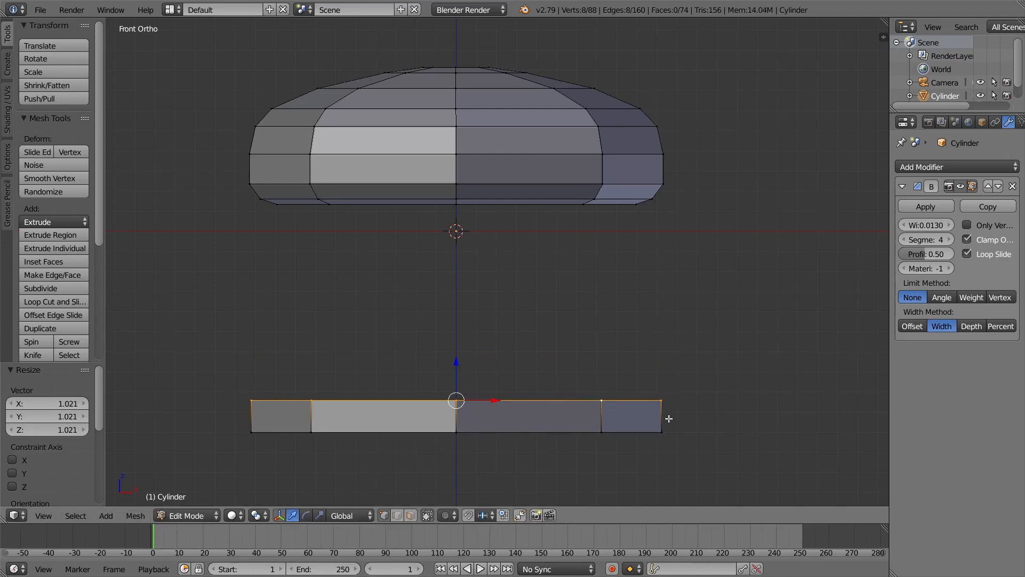
Step: Extrude the lower ring's top loop 0.035 up along Z and scale it to 0.971
key("e")
key("z")
left_click(667, 411)
key("s")
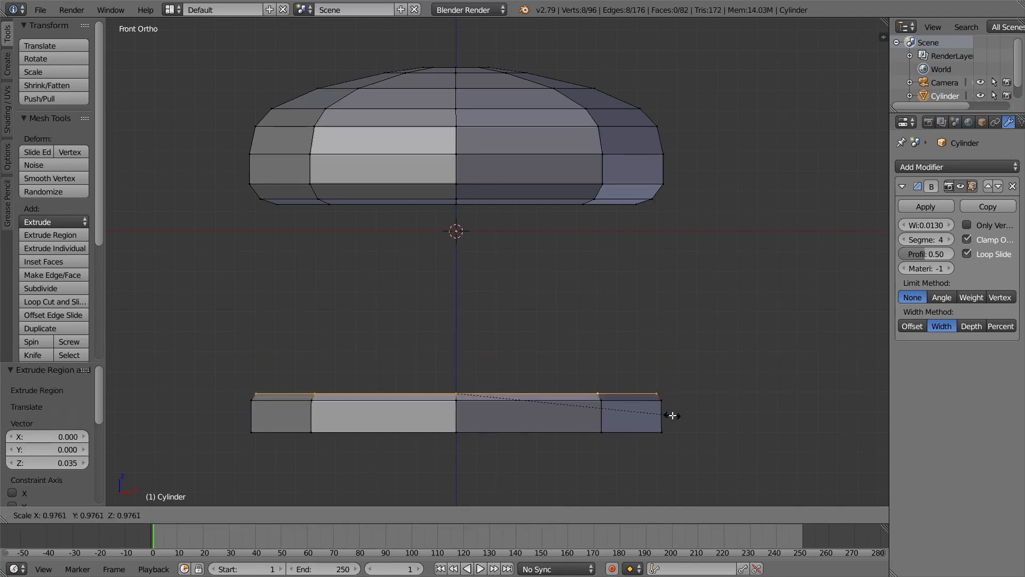
left_click(671, 415)
Step: Extrude the lower ring's top loop slightly further up along Z and scale it to 0.916
key("e")
key("z")
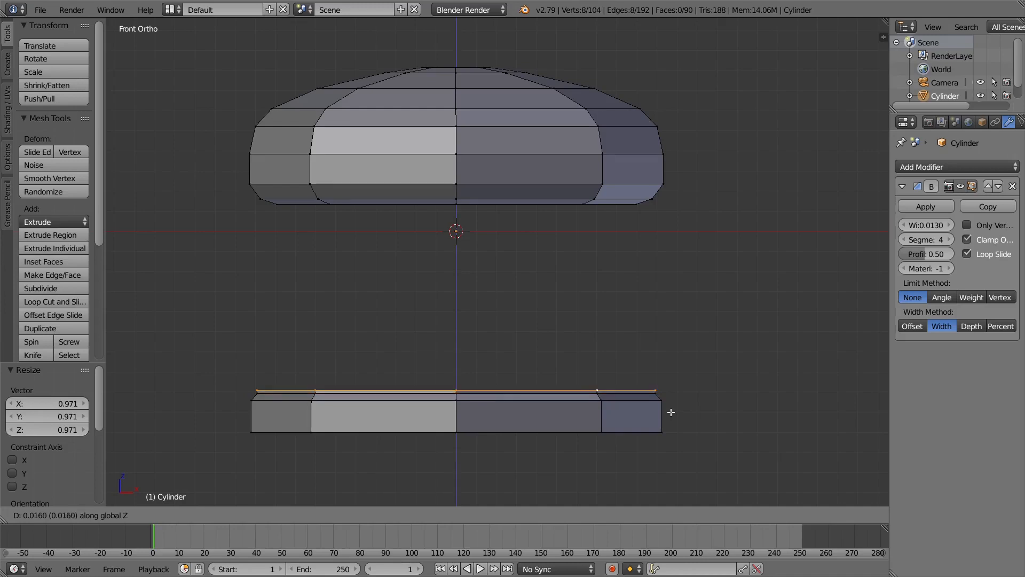
left_click(668, 417)
key("s")
left_click(657, 415)
Step: Close the top opening of the lower ring with a face
middle_click_drag(635, 415, 574, 430)
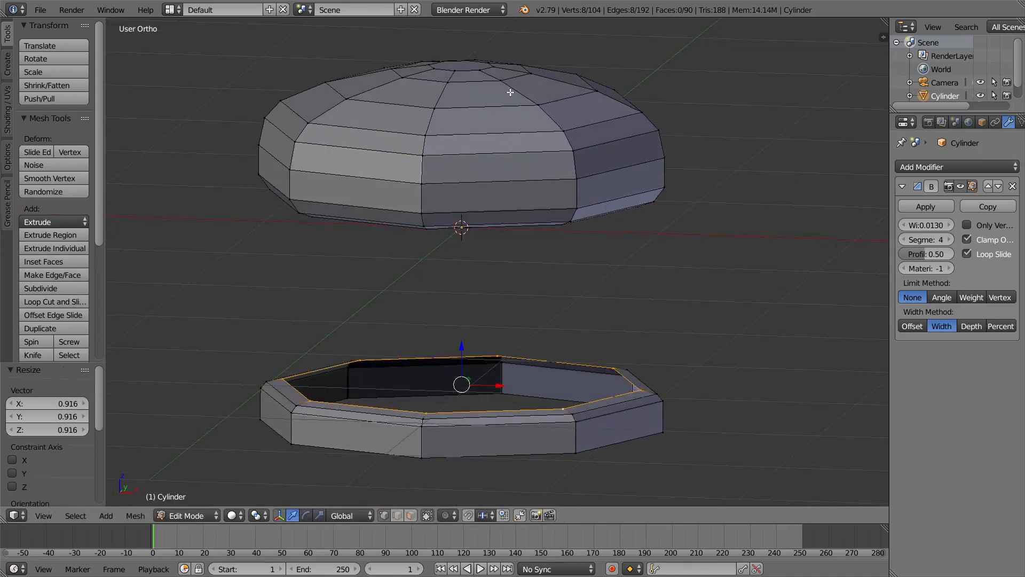
key("KP_1")
middle_click_drag(508, 341, 506, 310, "shift")
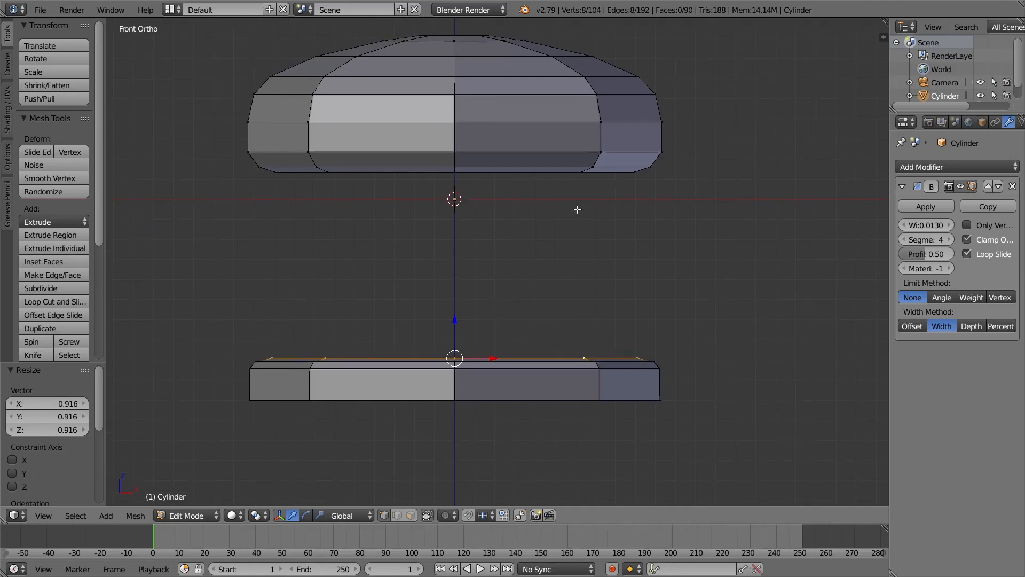
middle_click_drag(542, 365, 532, 398)
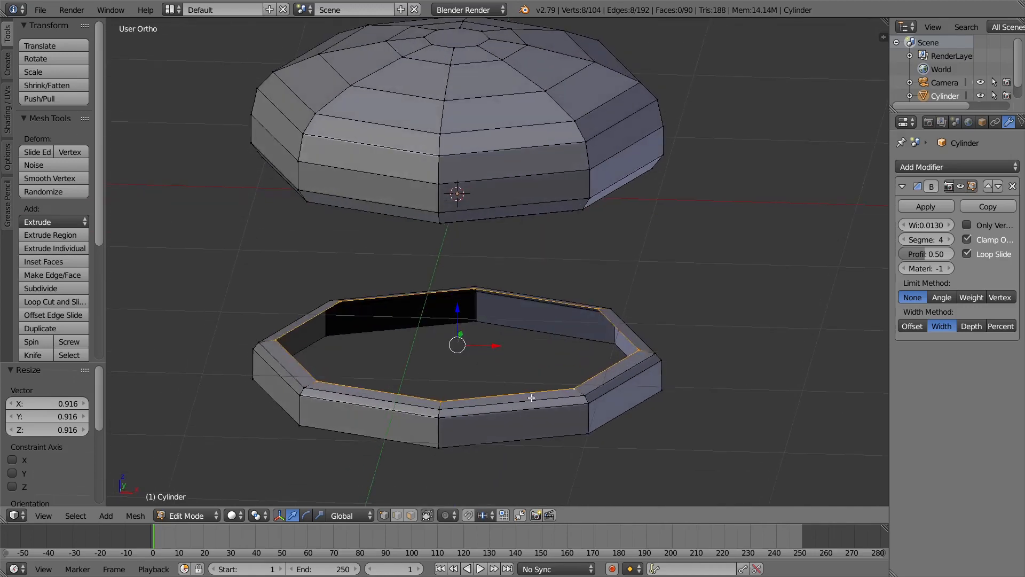
key("f")
Step: Extrude the lower piece's bottom loop 0.029 down along Z and scale it to about 0.95
middle_click_drag(532, 434, 528, 350)
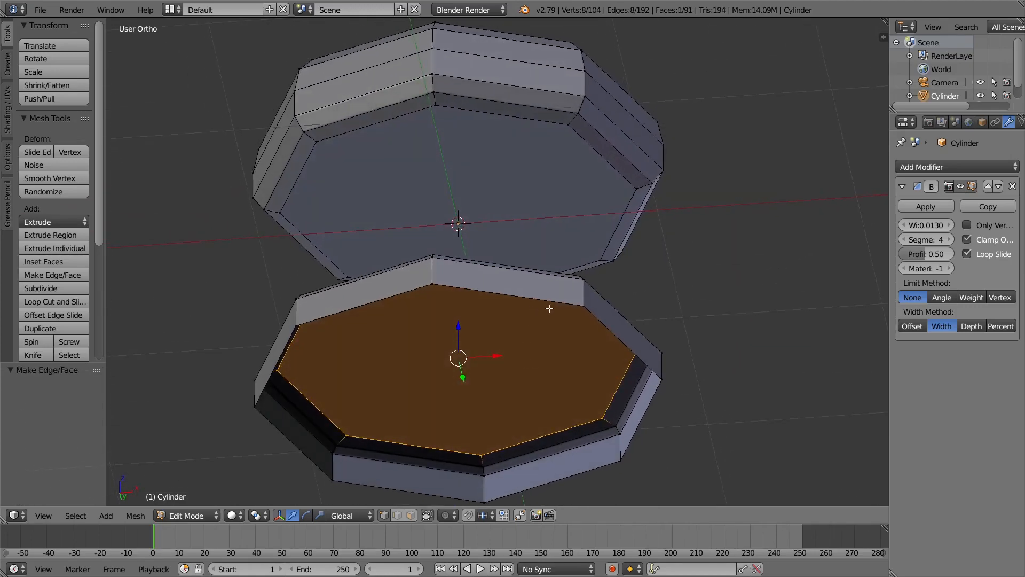
right_click(580, 304)
right_click(607, 320, "alt")
key("KP_1")
key("e")
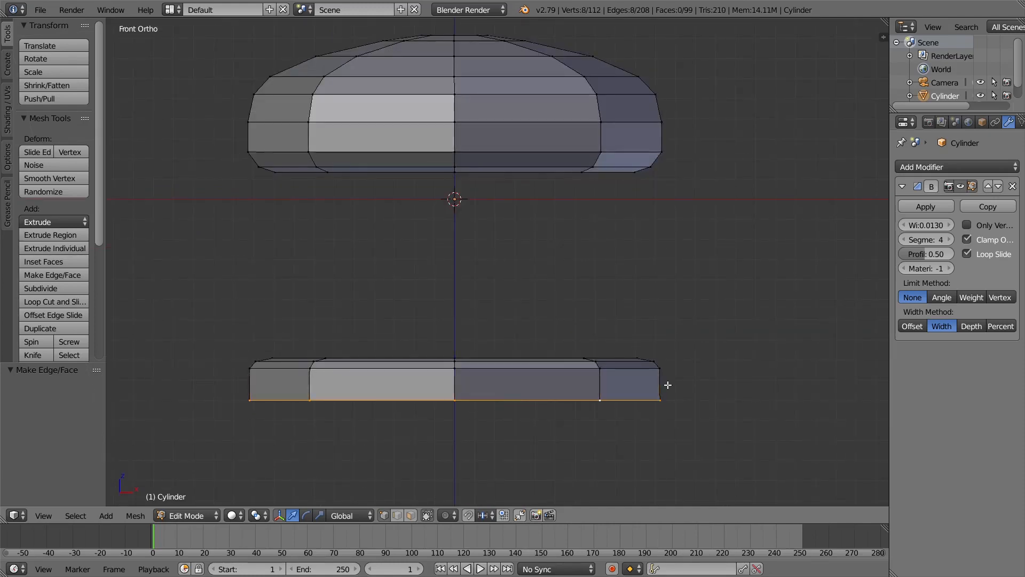
left_click(668, 390)
key("s")
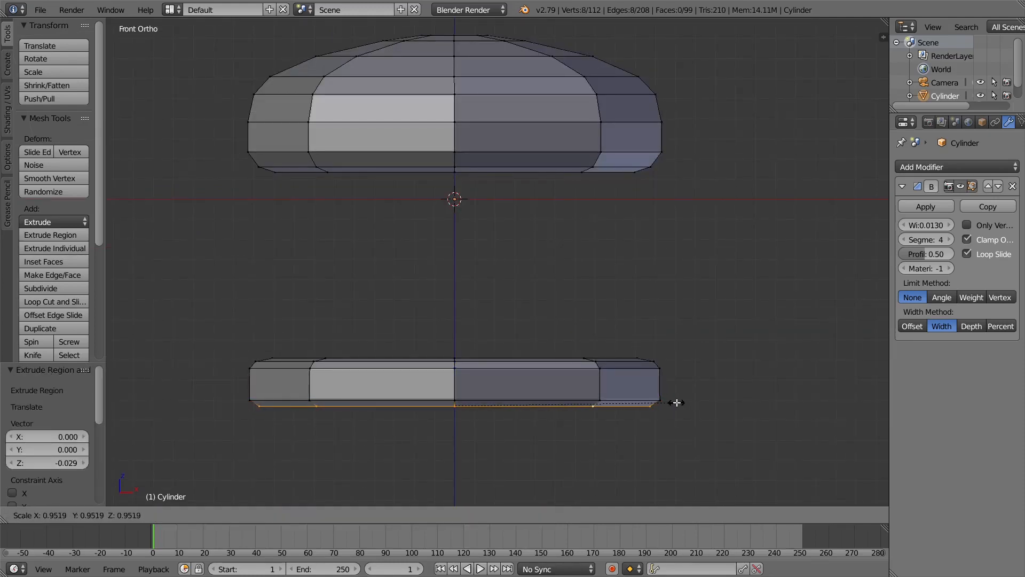
left_click(676, 404)
Step: Extrude the bottom loop another 0.024 down and scale it to about 0.945
key("e")
left_click(685, 410)
key("s")
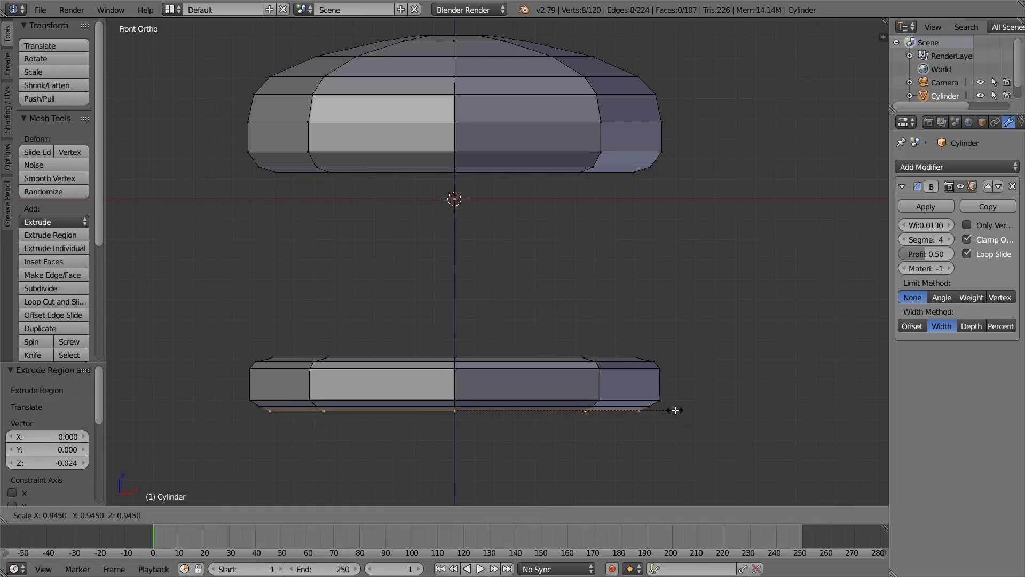
left_click(675, 410)
Step: Close the lower piece's underside with a face and view the beveled result from the front in Object Mode
key("f")
middle_click_drag(675, 410, 632, 422)
key("Tab")
key("KP_1")
scroll(550, 340, "down", 2)
Step: Select the whole linked lower piece in Edit Mode and move it 0.436 up along Z
key("Tab")
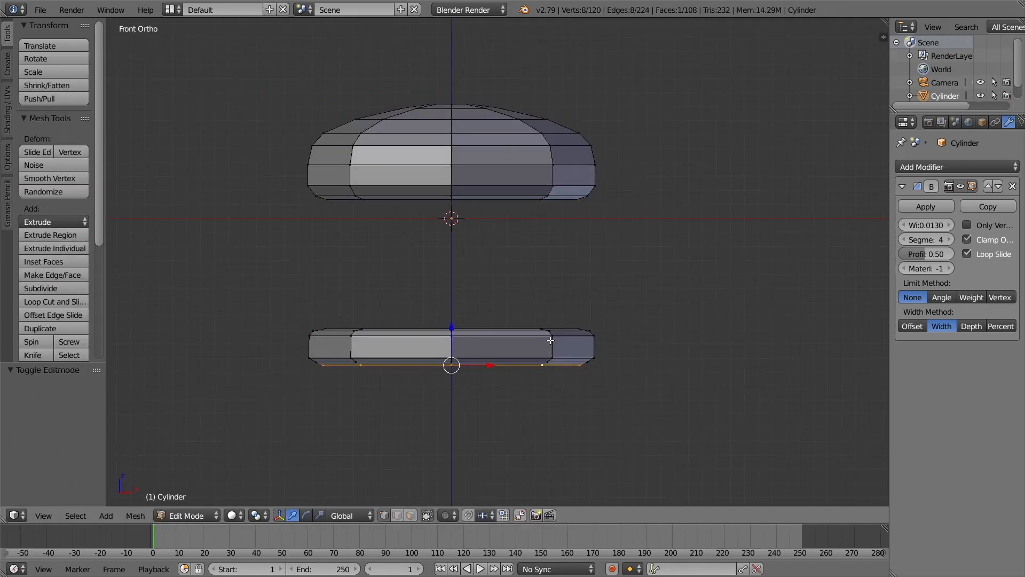
key("ctrl+l")
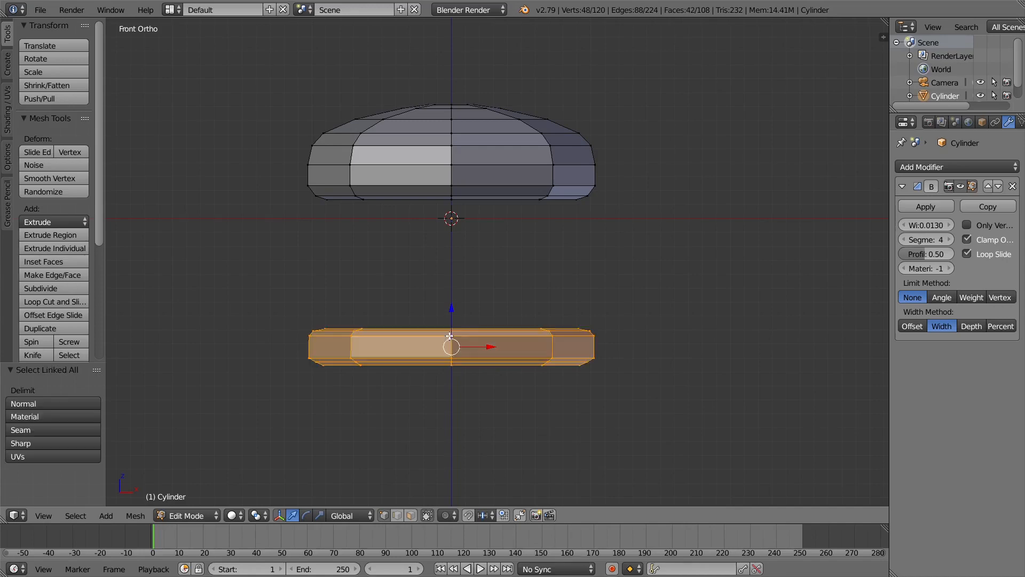
key("g")
key("z")
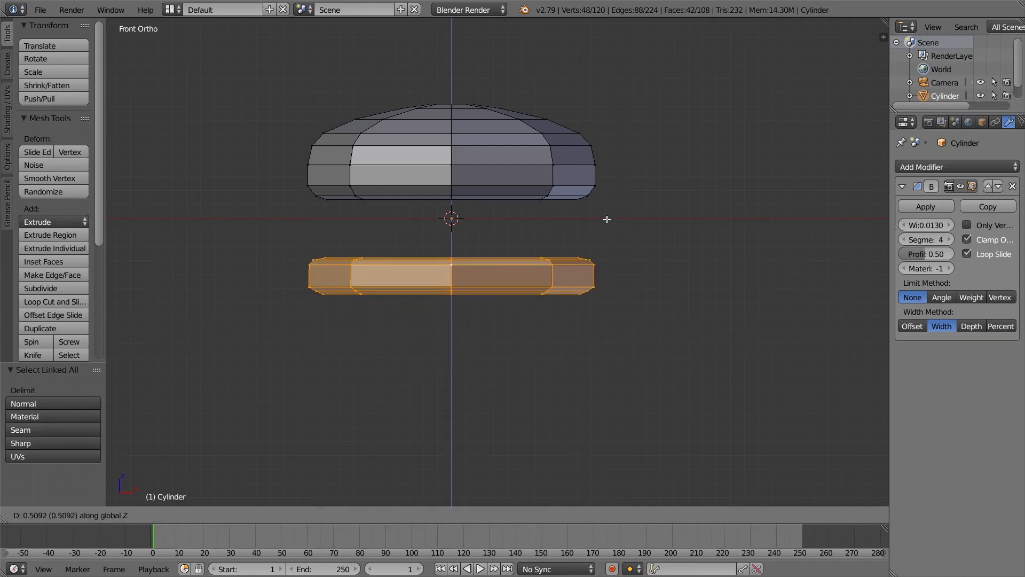
left_click(606, 230)
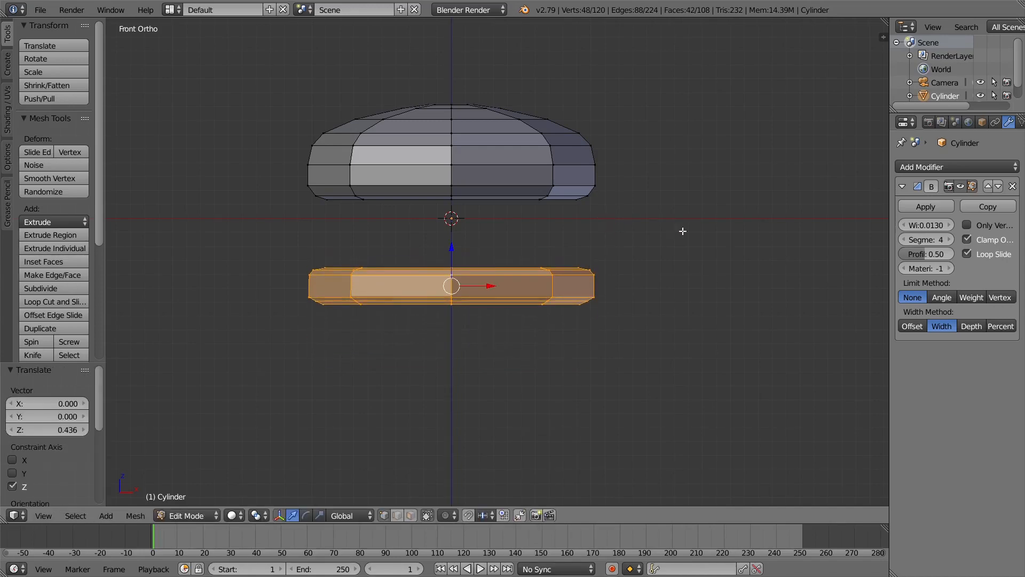
Step: Start the Screencast Keys display in Object Mode with text size 80, mouse size 116 and X position 14
key("Tab")
middle_click_drag(770, 255, 810, 259)
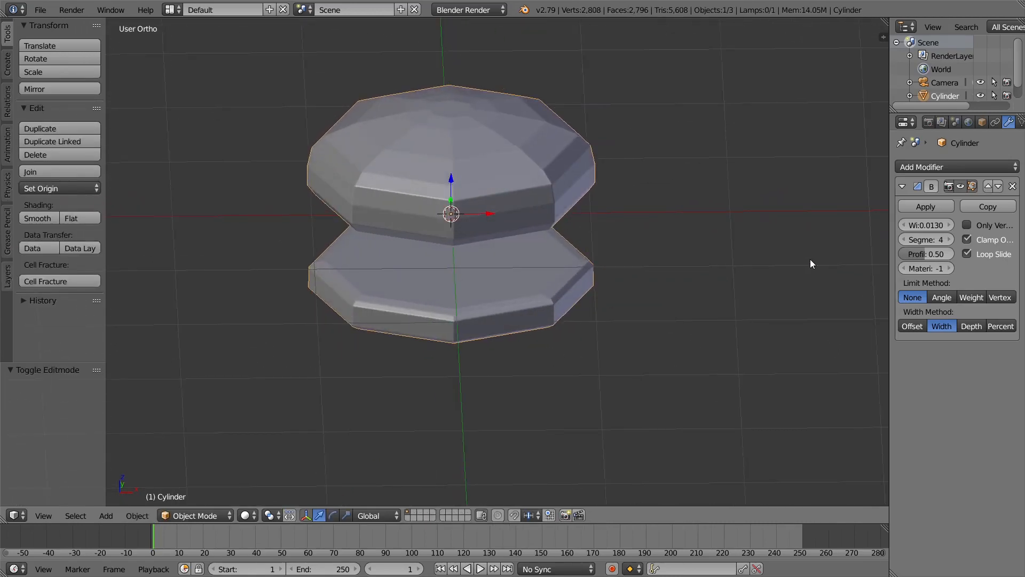
key("n")
scroll(836, 328, "down", 12)
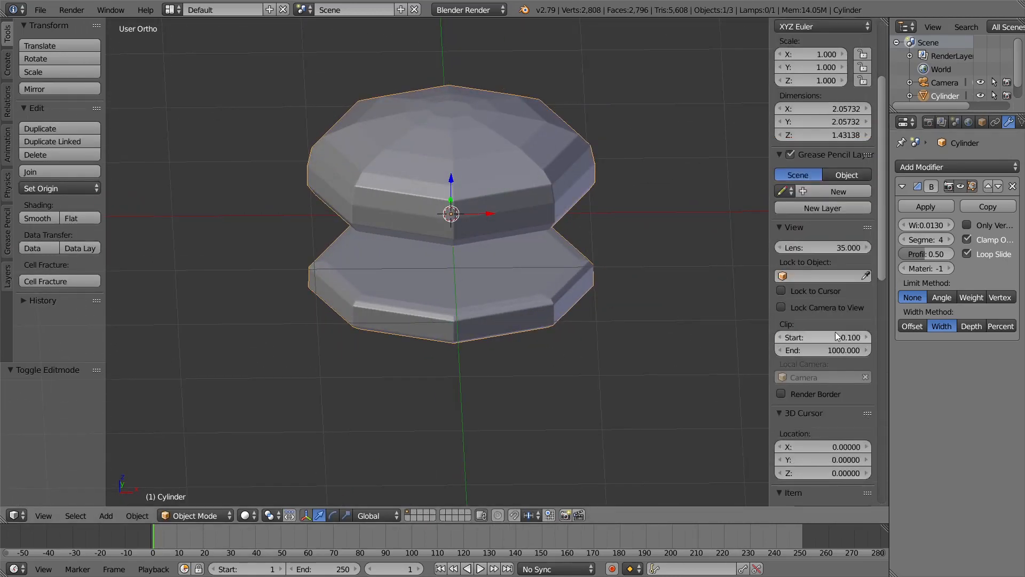
scroll(835, 331, "down", 9)
left_click(816, 234)
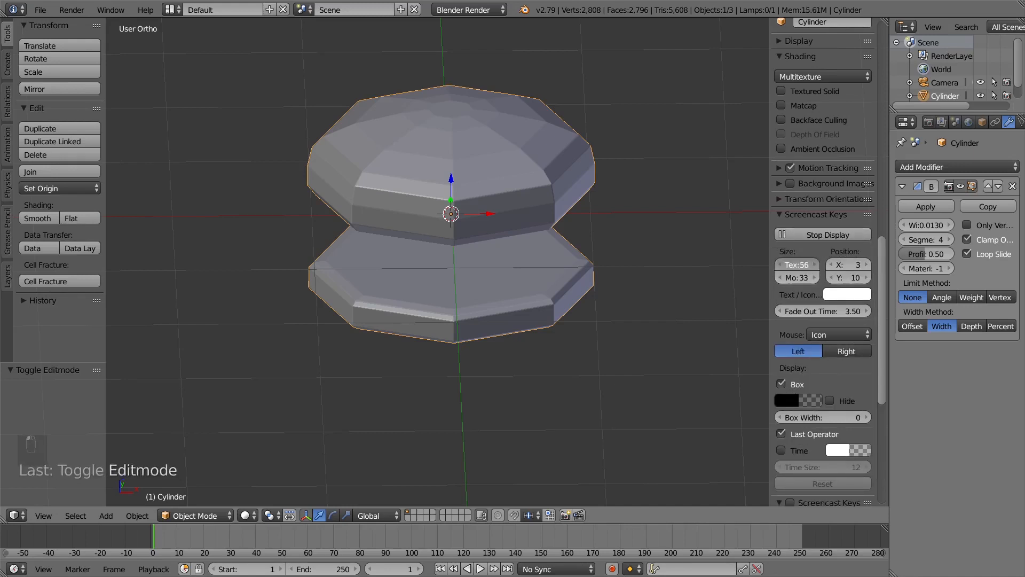
left_click_drag(798, 266, 855, 279)
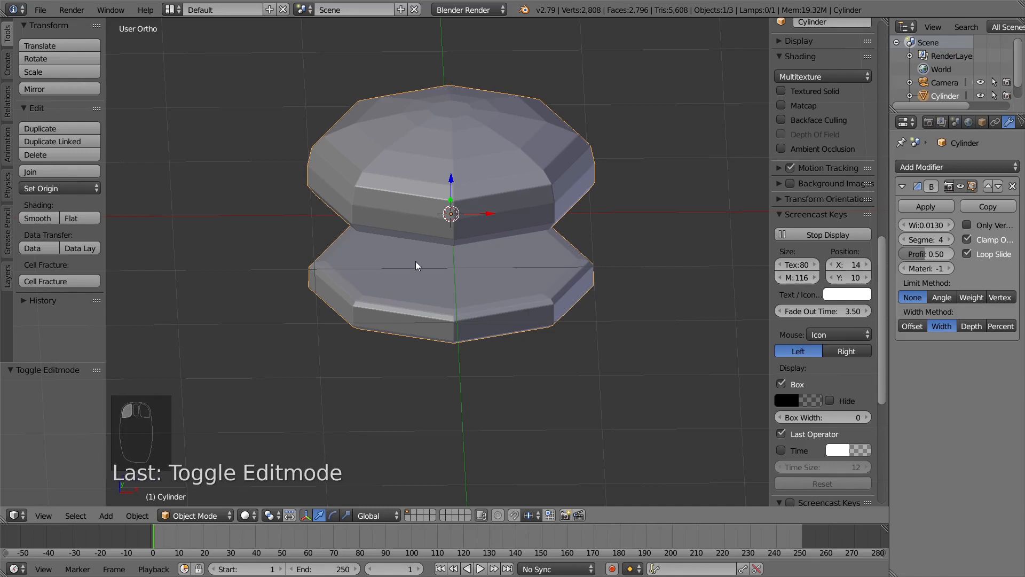
key("n")
Step: Select the whole linked lower slab in Edit Mode and duplicate it 0.371 up along Z
key("Tab")
key("KP_1")
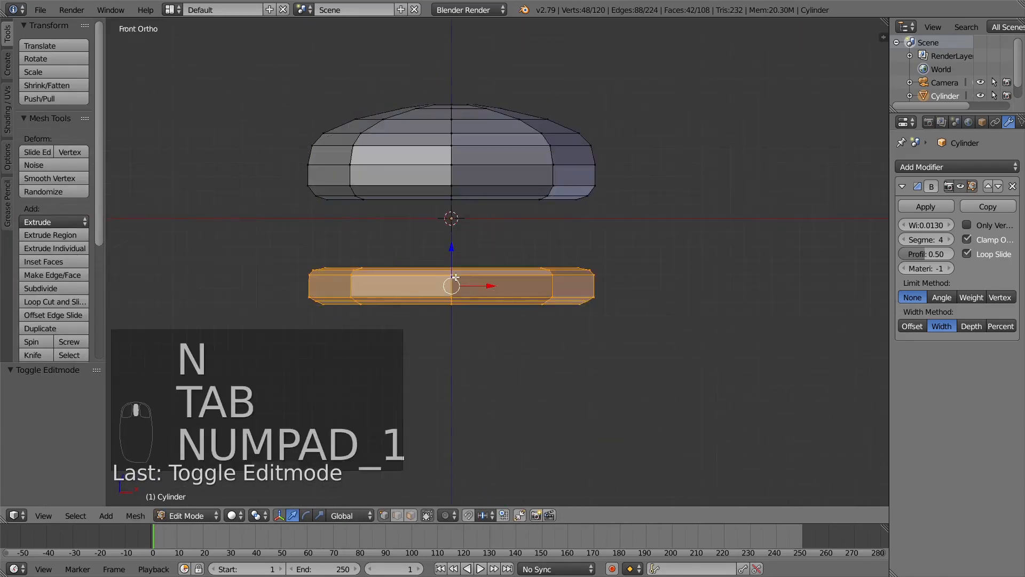
middle_click_drag(443, 313, 446, 327)
key("KP_1")
right_click(460, 282)
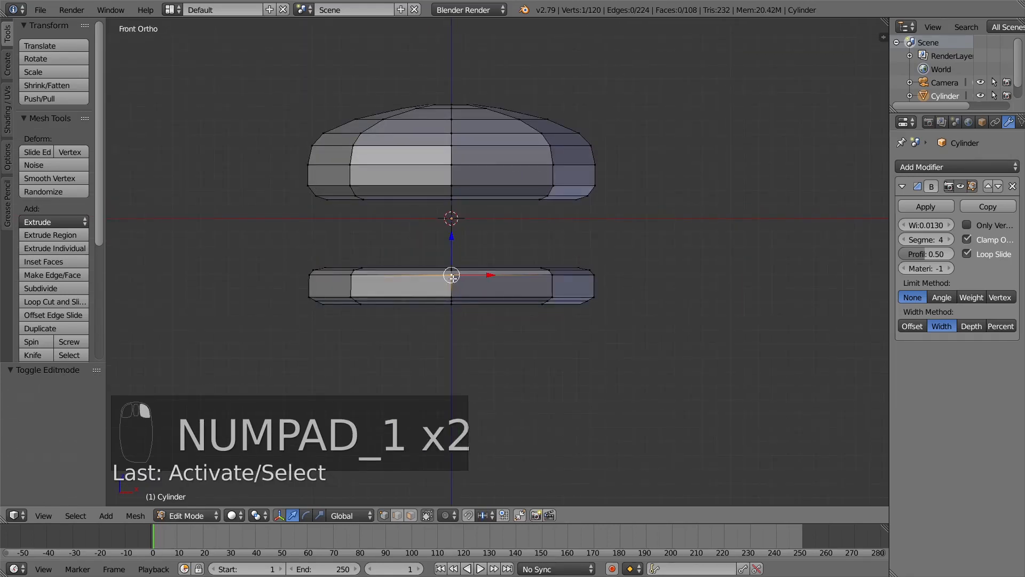
middle_click_drag(457, 280, 441, 300)
key("KP_1")
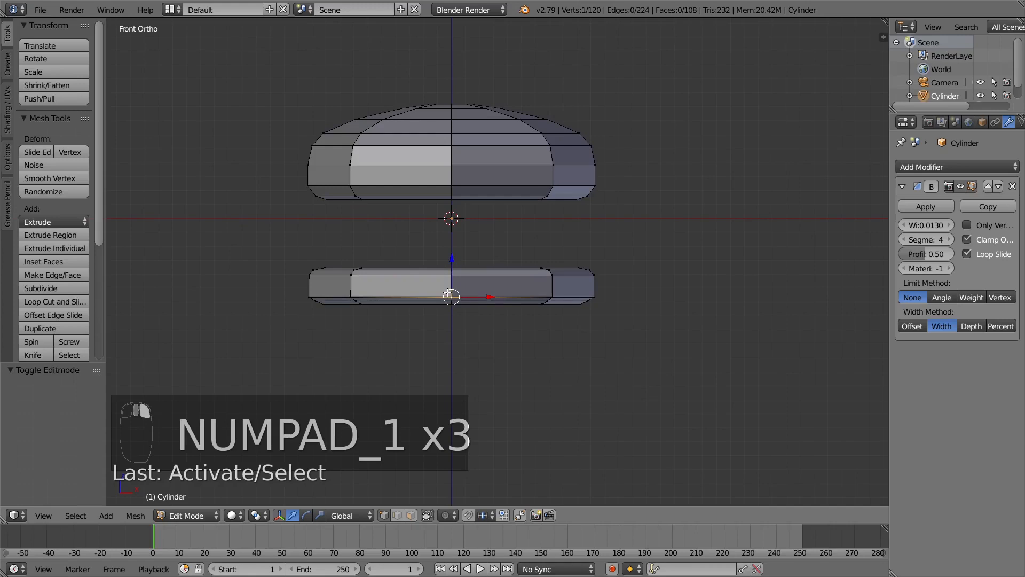
key("ctrl+l")
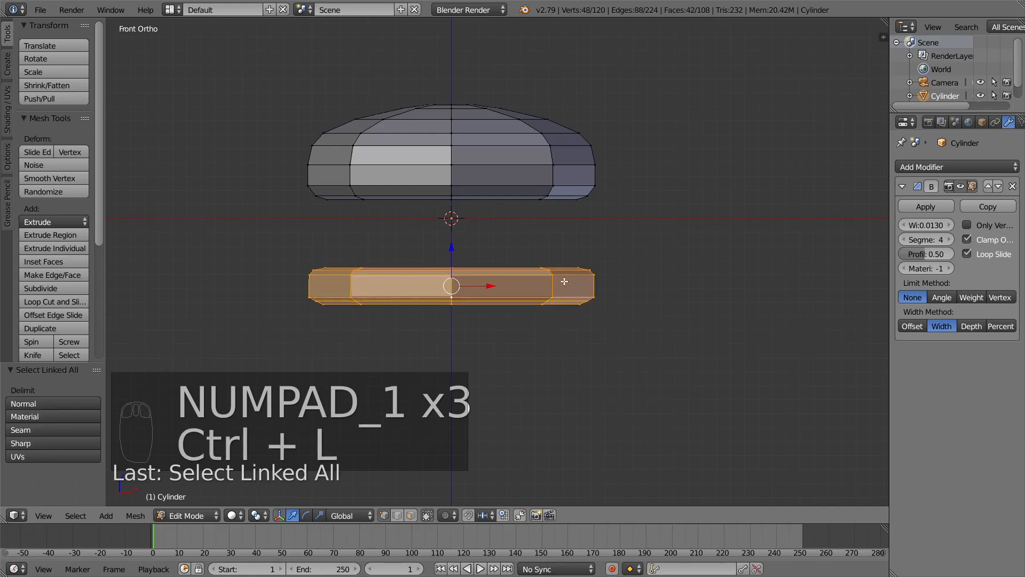
key("shift+d")
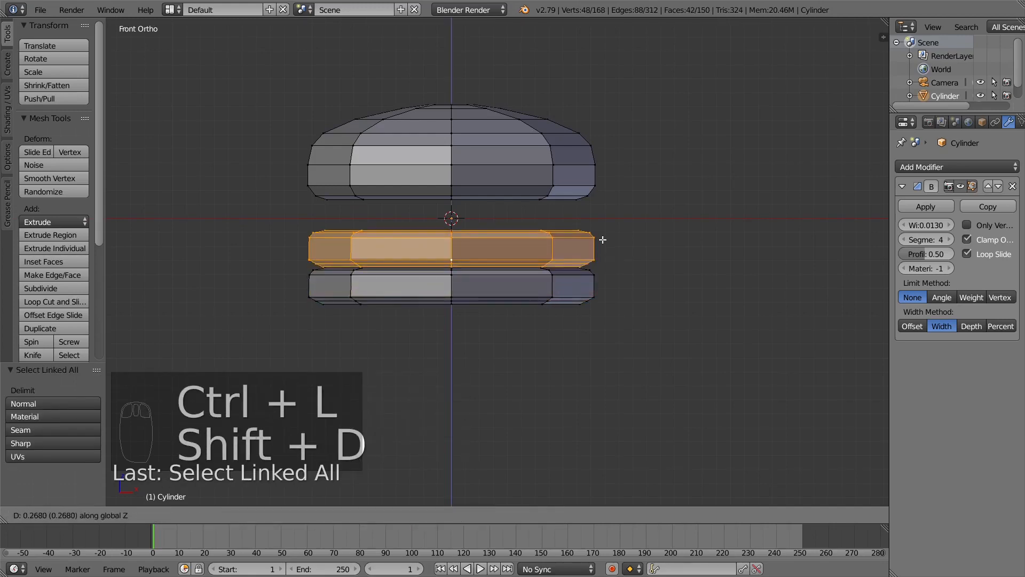
left_click(603, 227)
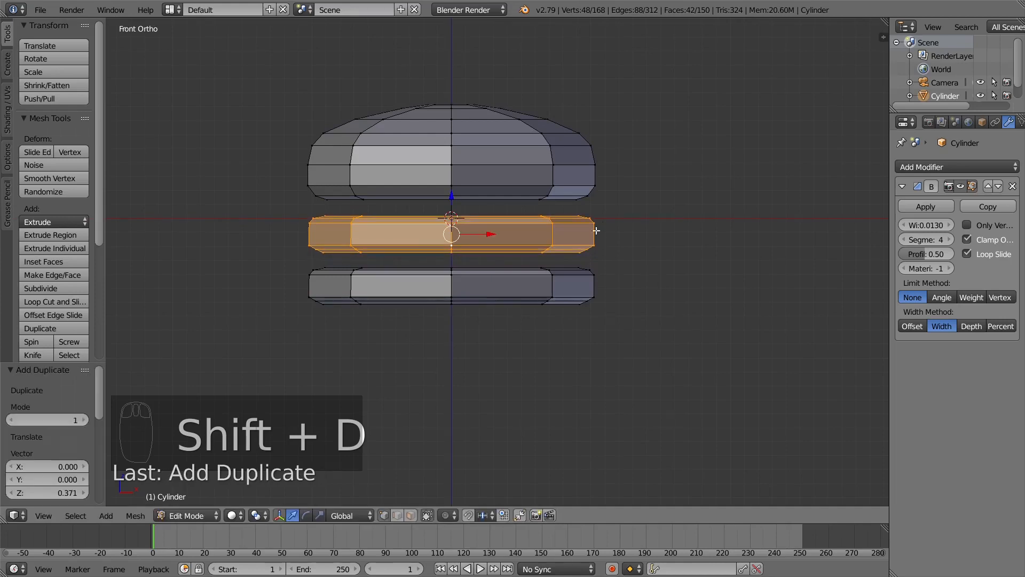
Step: Scale the whole linked bottom slab by 1.272 along Z and move it 0.103 down along Z
right_click(460, 279)
key("ctrl+l")
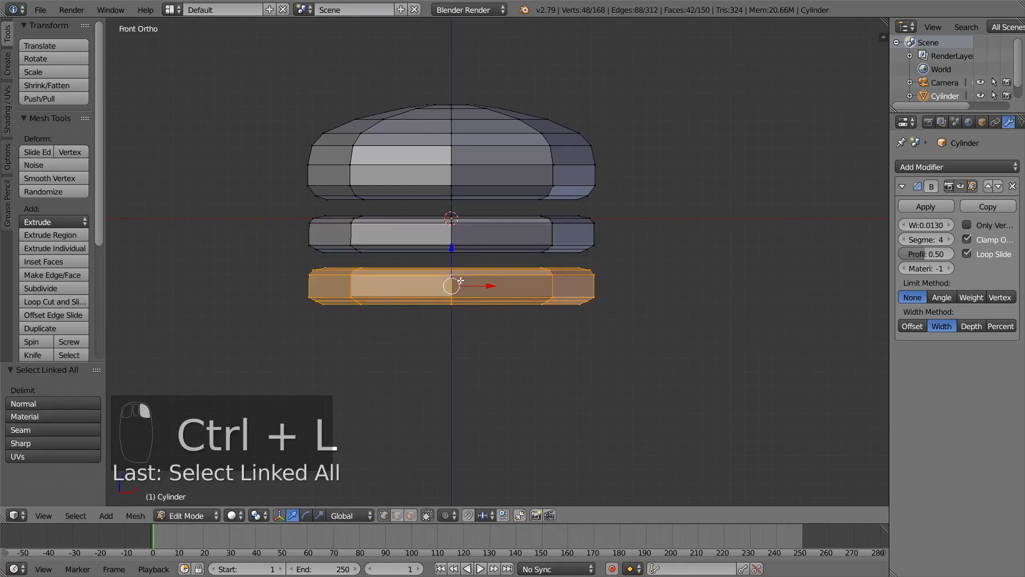
key("s")
key("z")
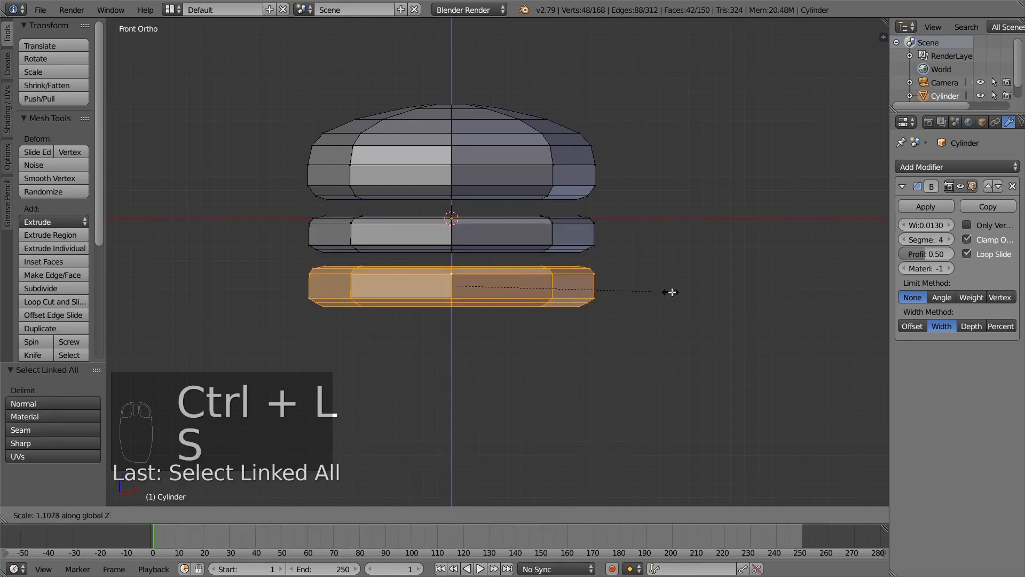
left_click(697, 291)
key("g")
key("z")
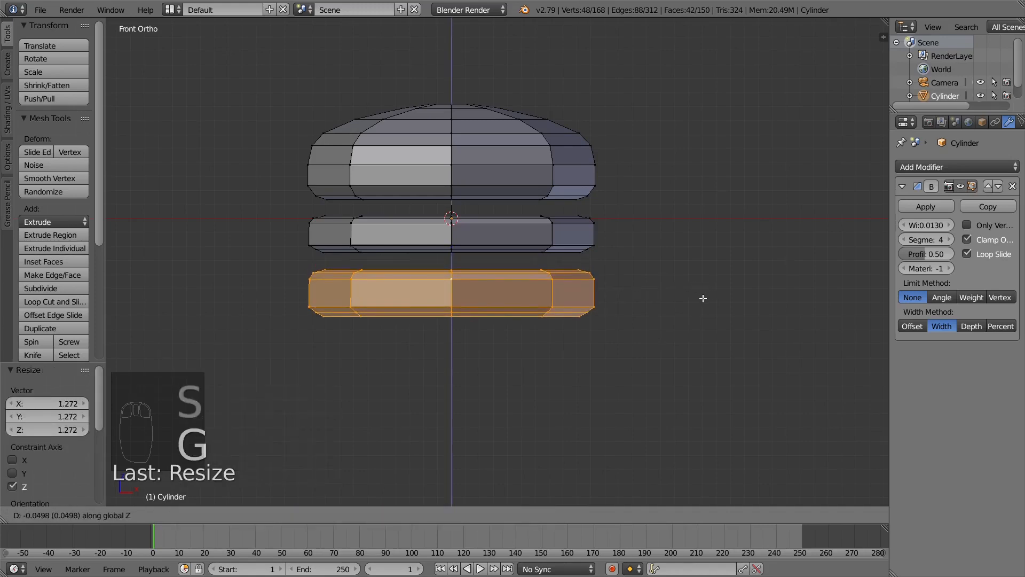
left_click(684, 298)
Step: Select the whole linked middle slab and scale it by 0.857 along Z
right_click(451, 224)
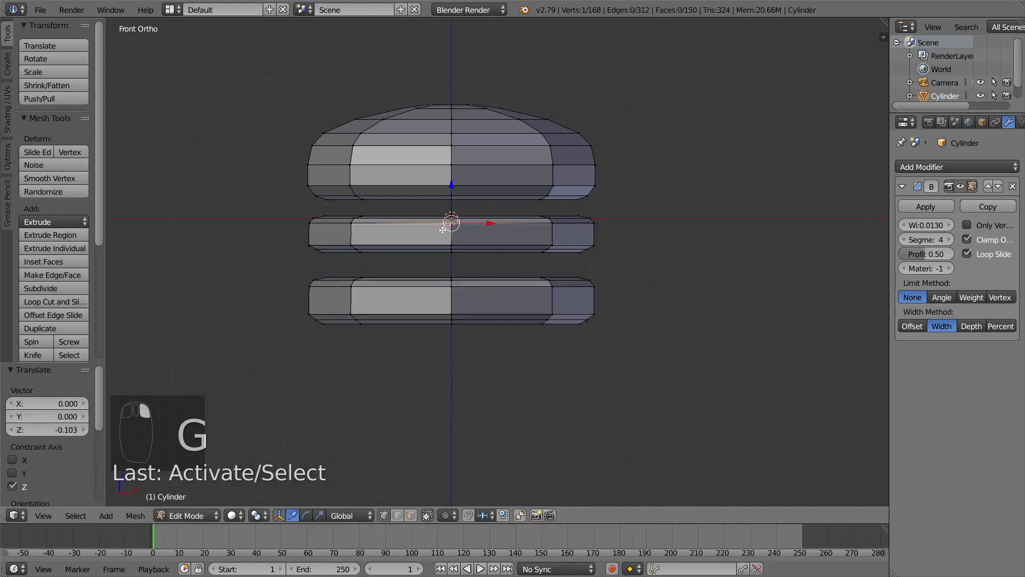
middle_click_drag(451, 224, 449, 267)
key("ctrl+l")
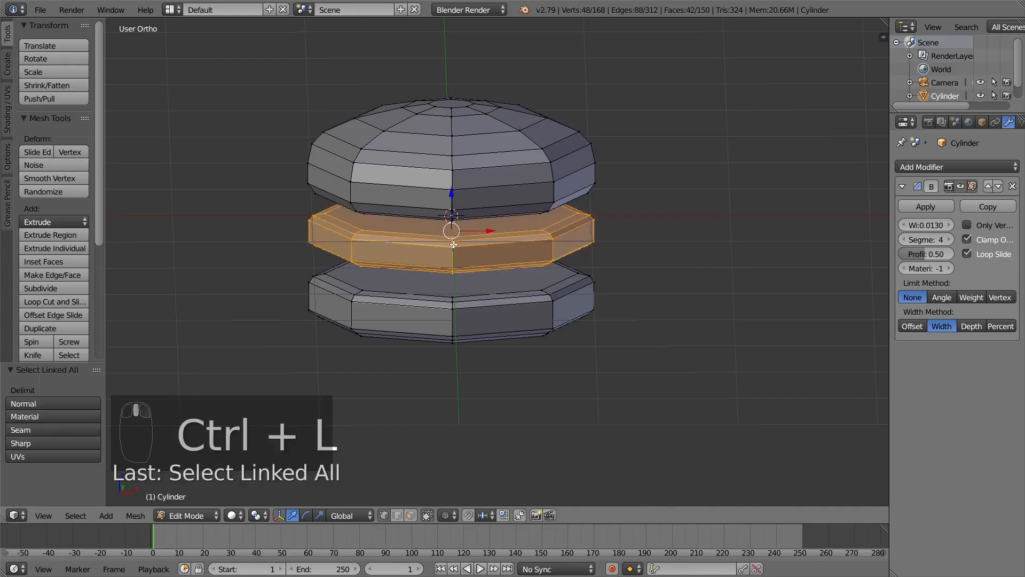
key("KP_1")
key("s")
key("z")
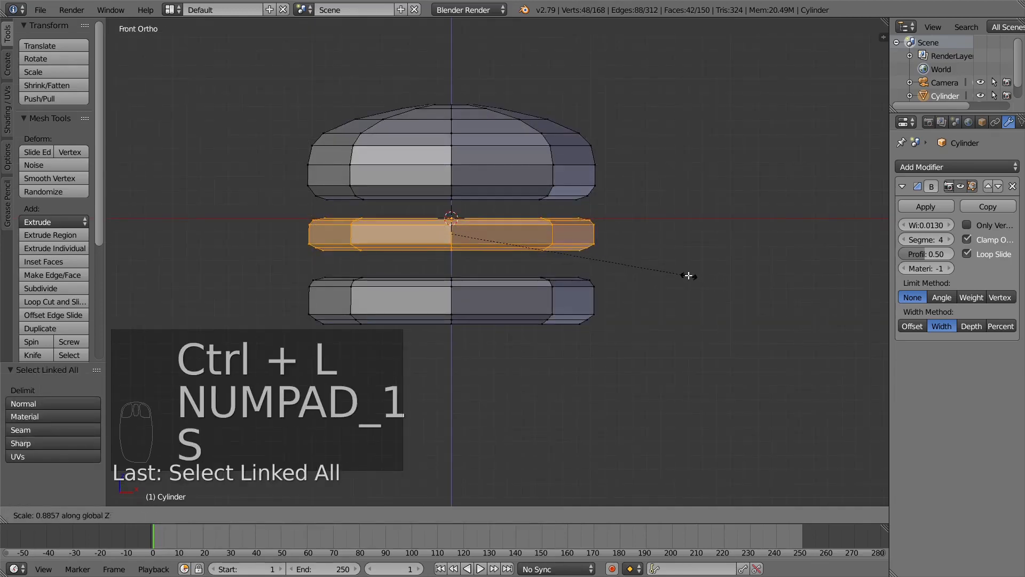
left_click(682, 273)
scroll(566, 299, "up", 4)
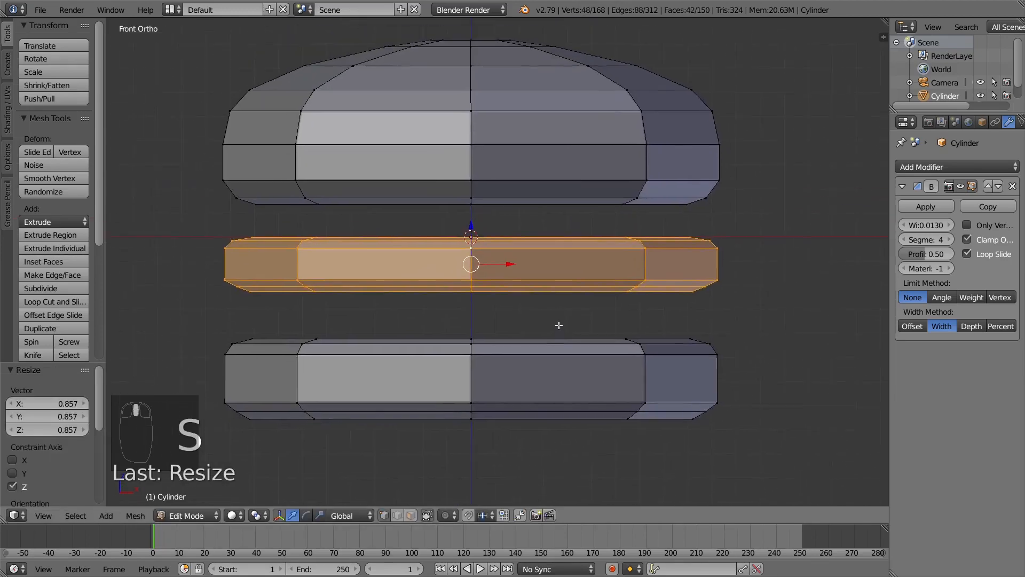
middle_click_drag(559, 325, 532, 341)
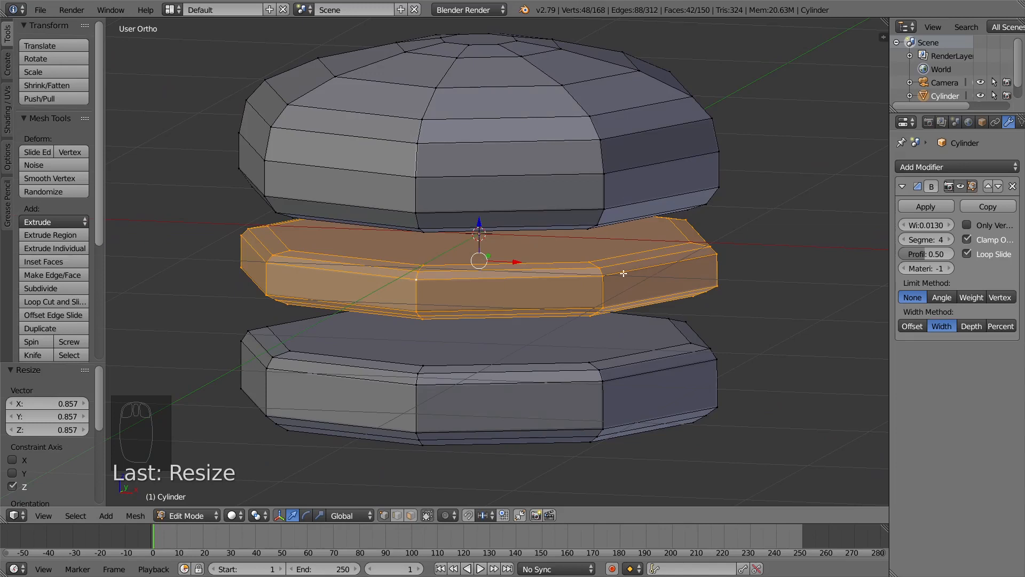
key("KP_1")
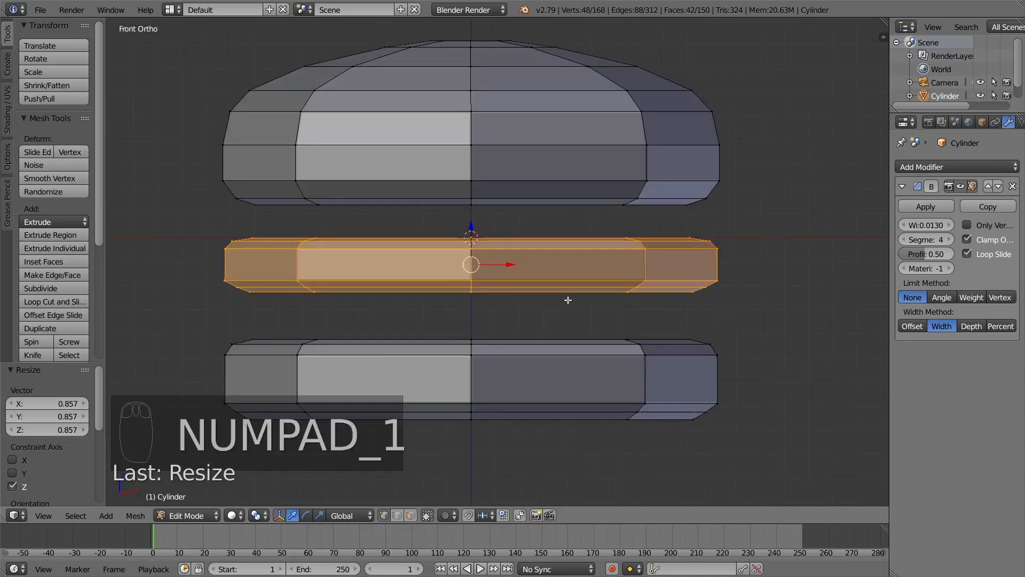
Step: Add a cube at the scene centre in Object Mode and move it 1.891 up along Z, above the dome
key("Tab")
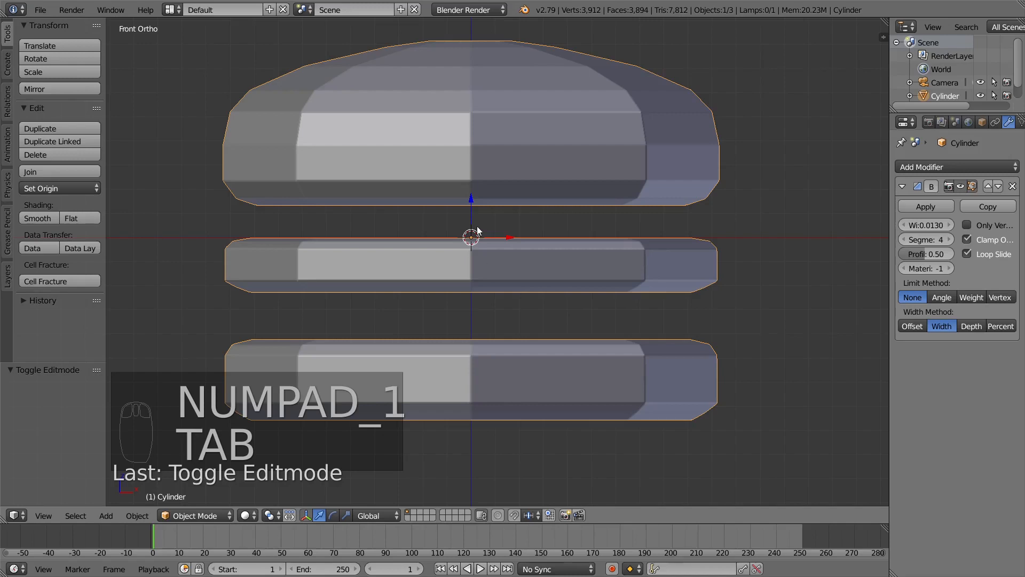
key("shift+c")
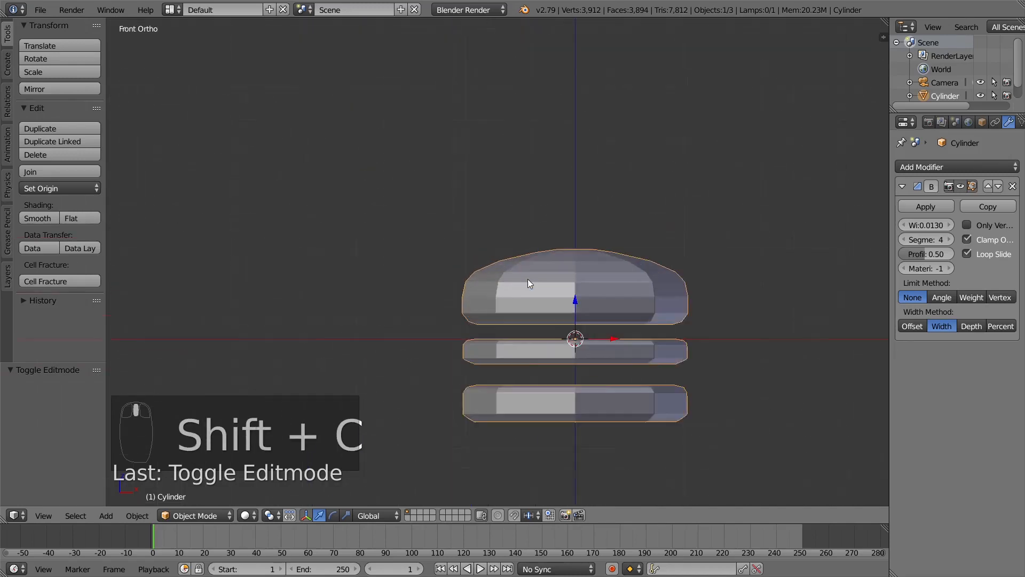
scroll(528, 278, "up", 4)
middle_click_drag(730, 363, 558, 280, "shift")
key("shift+a")
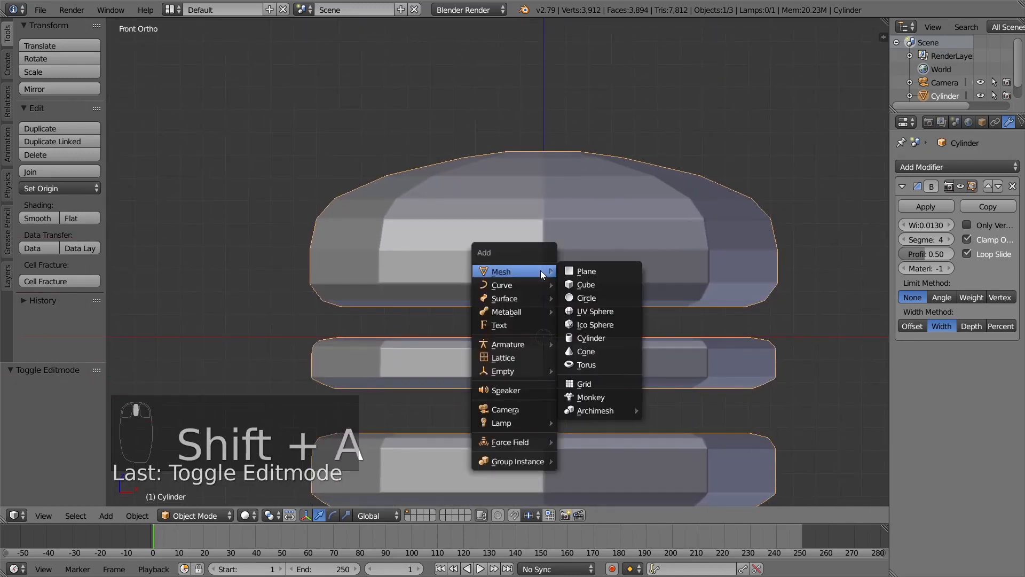
left_click(579, 289)
scroll(659, 330, "down", 4)
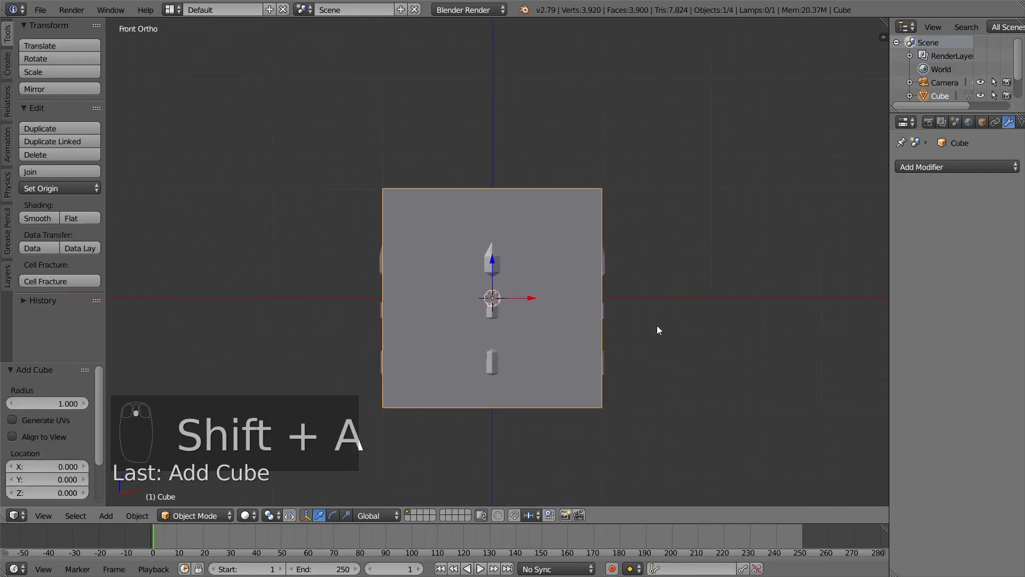
key("g")
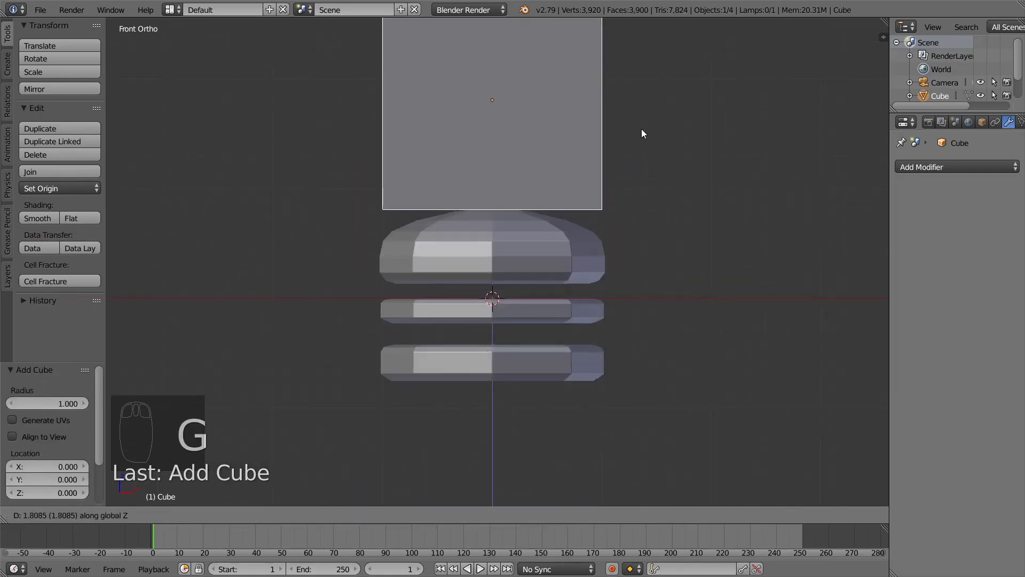
left_click(640, 124)
scroll(626, 285, "up", 6, "shift")
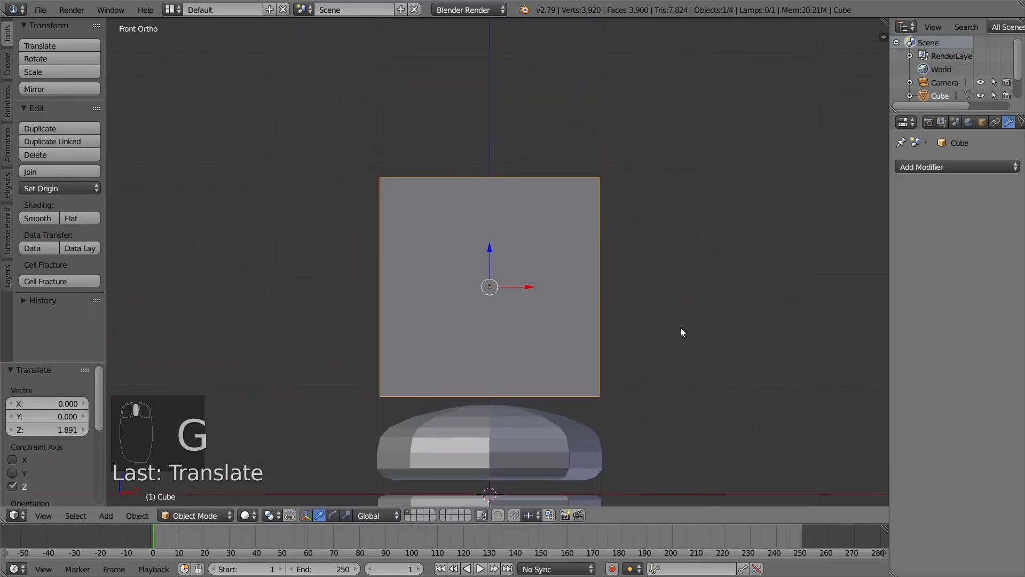
Step: Flatten the cube's mesh in Edit Mode by scaling it along Z by 0.097 and again by 0.726
key("Tab")
key("s")
key("z")
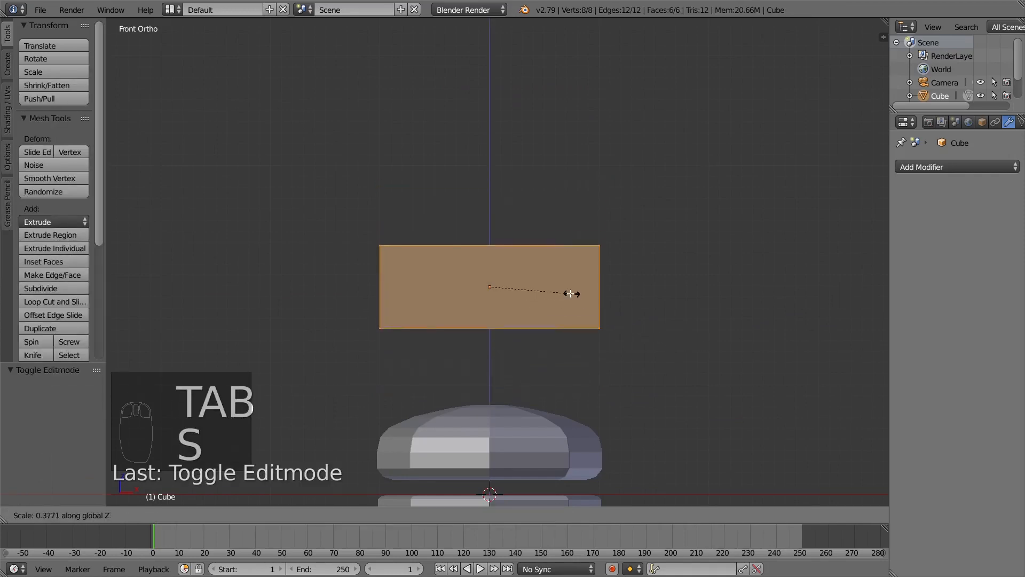
left_click(516, 289)
key("s")
key("z")
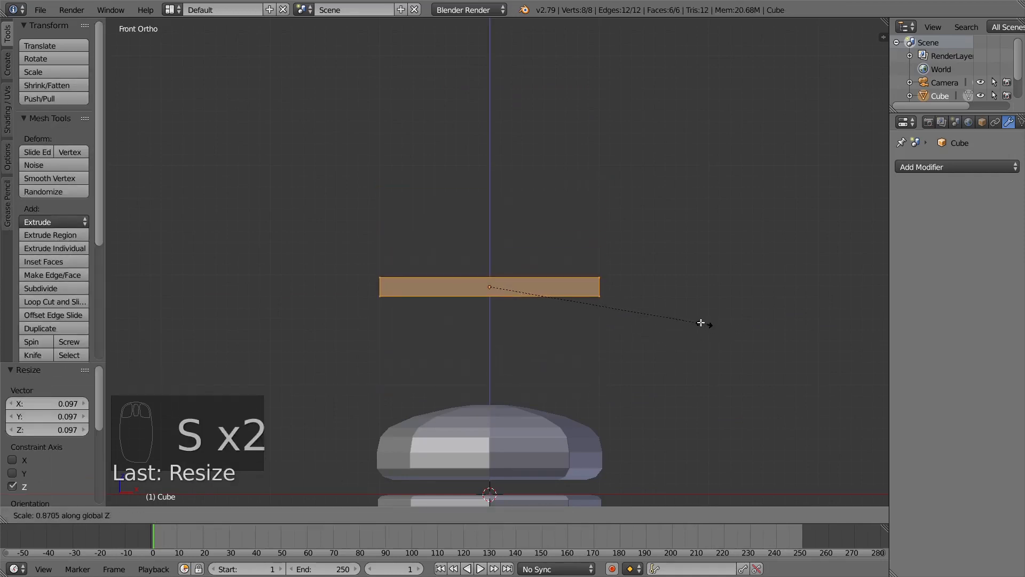
left_click(671, 311)
Step: Thin the plate by scaling it 0.307 along Z, and enlarge it uniformly by 1.125
middle_click_drag(671, 311, 717, 385)
key("s")
key("z")
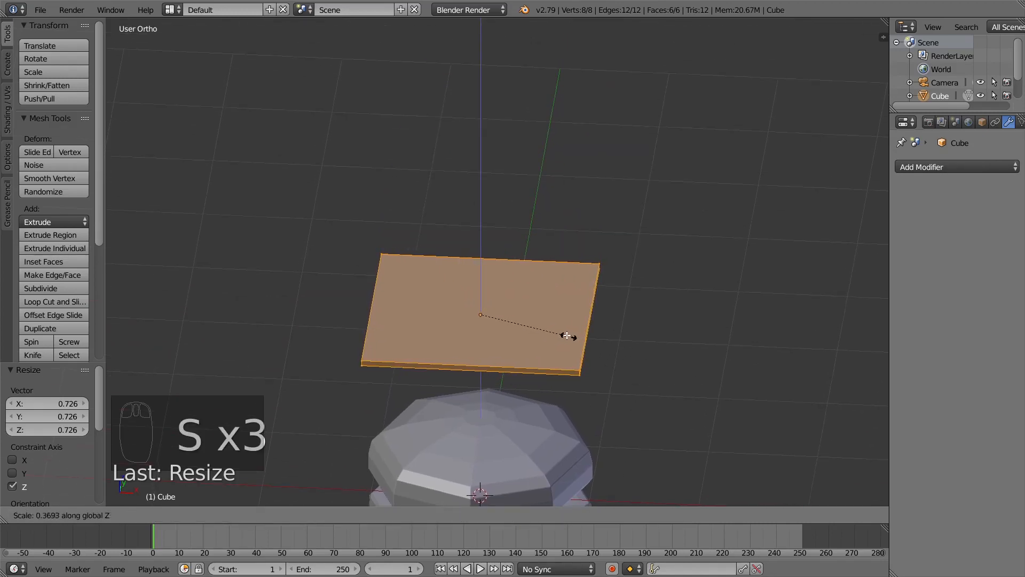
left_click(555, 331)
key("s")
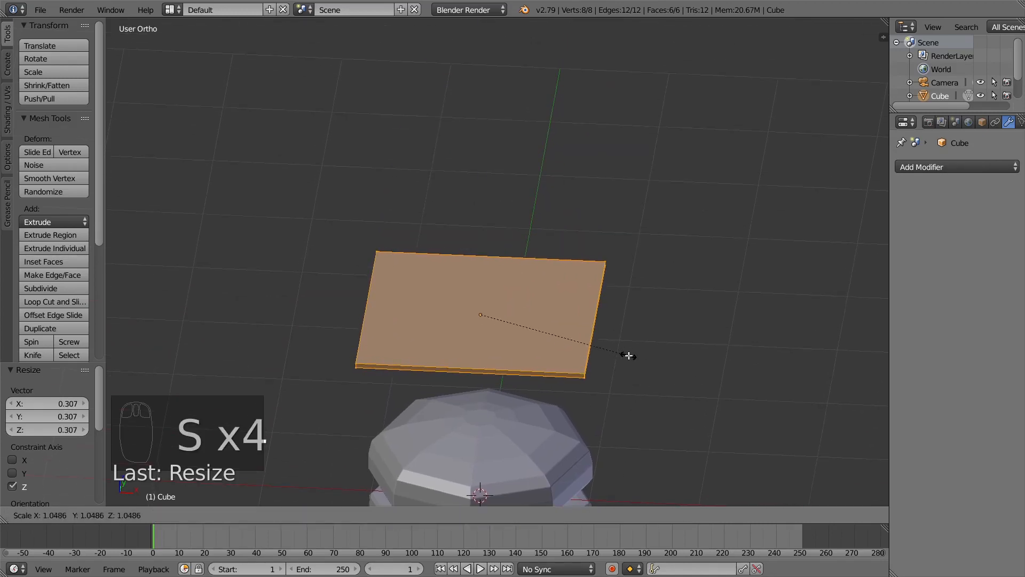
left_click(637, 357)
Step: Thicken the flat plate slightly by scaling it 1.335 along Z in front view
key("KP_1")
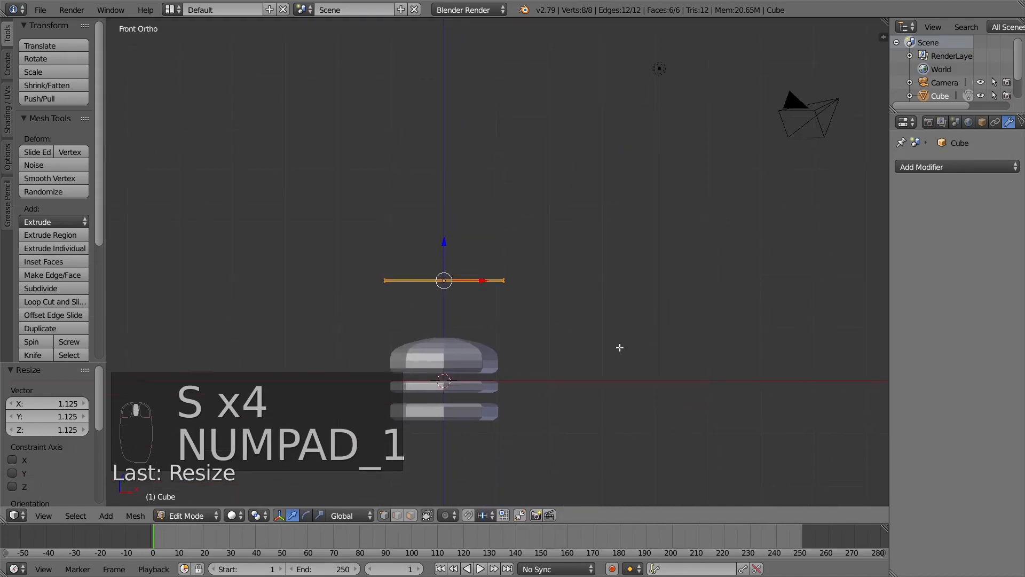
scroll(620, 345, "up", 5)
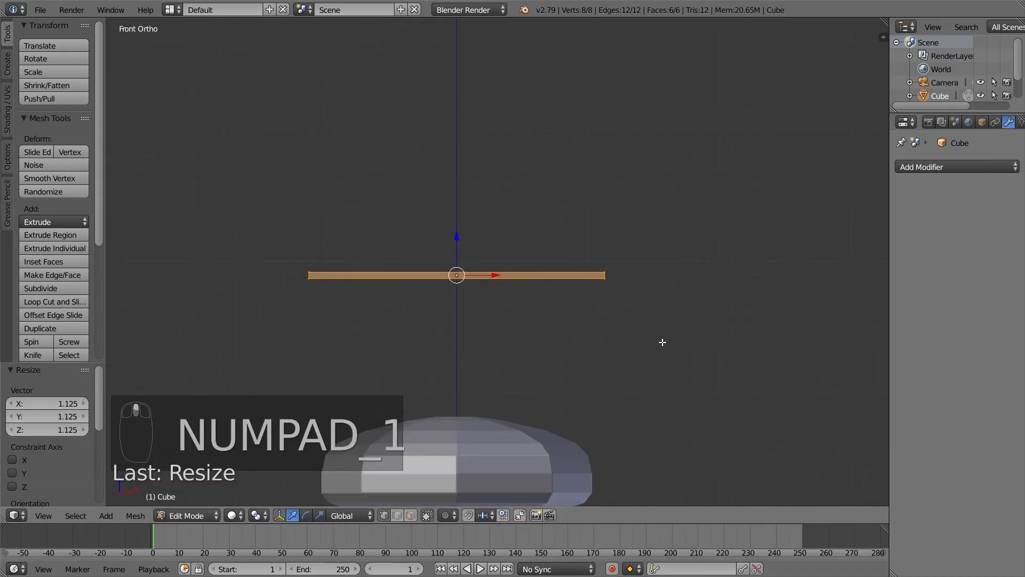
key("s")
key("z")
left_click(733, 355)
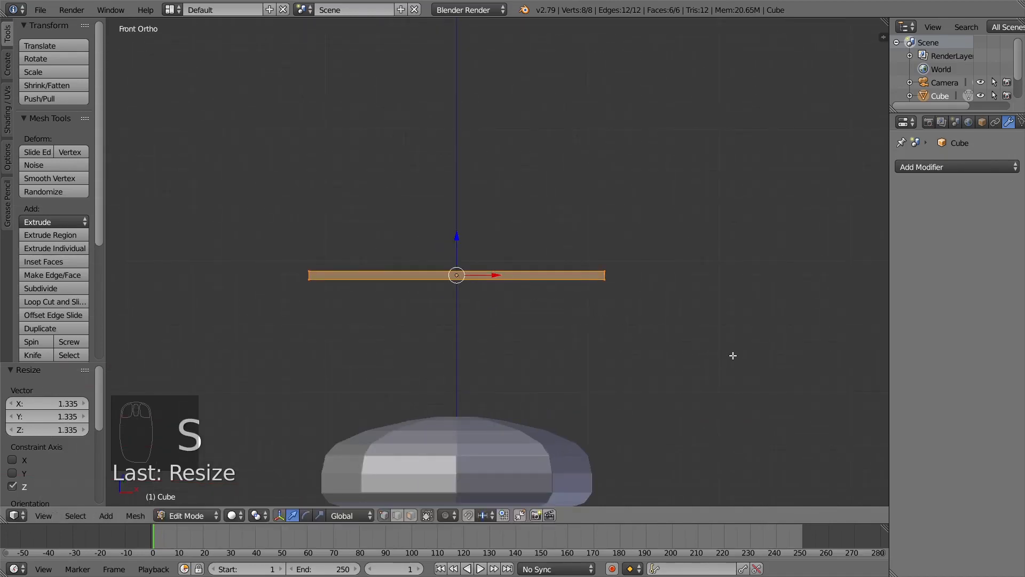
Step: Move the plate 1.811 down along Z in Object Mode, between the dome and the middle slab
scroll(678, 290, "down", 3)
scroll(677, 290, "down", 1, "shift")
key("Tab")
key("g")
key("z")
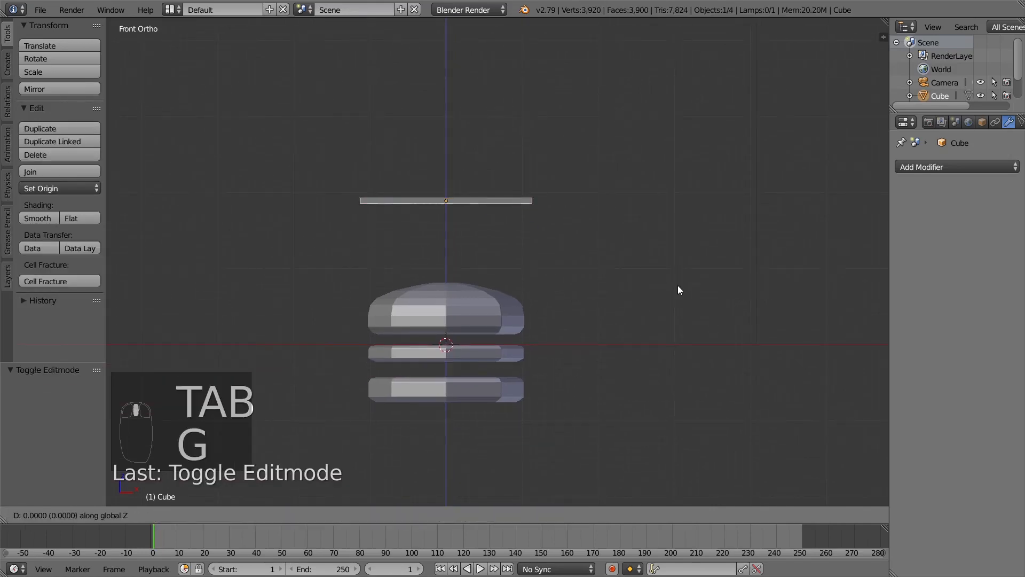
left_click(683, 422)
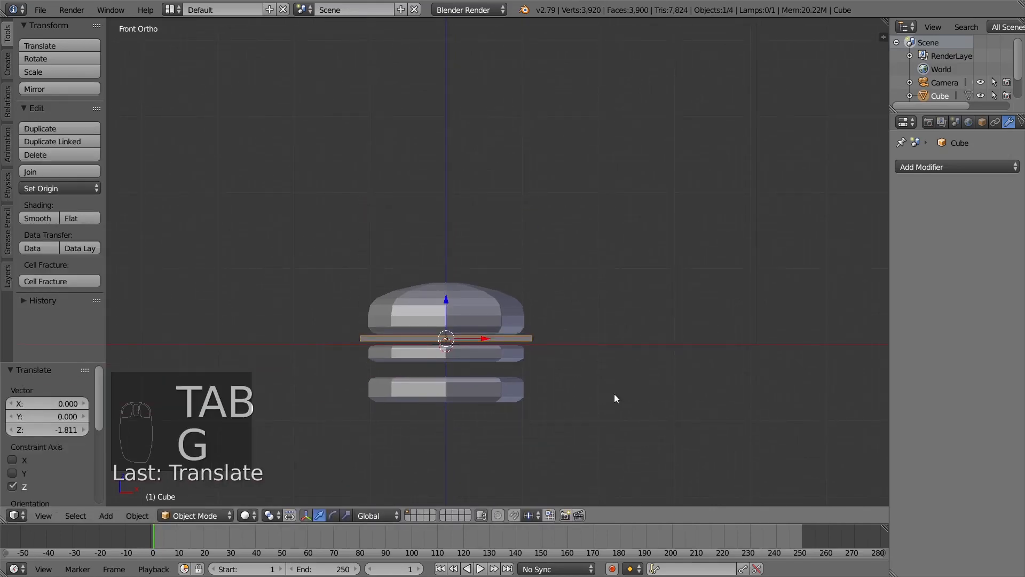
Step: Shrink the plate uniformly by 0.782 and again by 0.972 so only its corners protrude from the stack
middle_click_drag(614, 395, 665, 415)
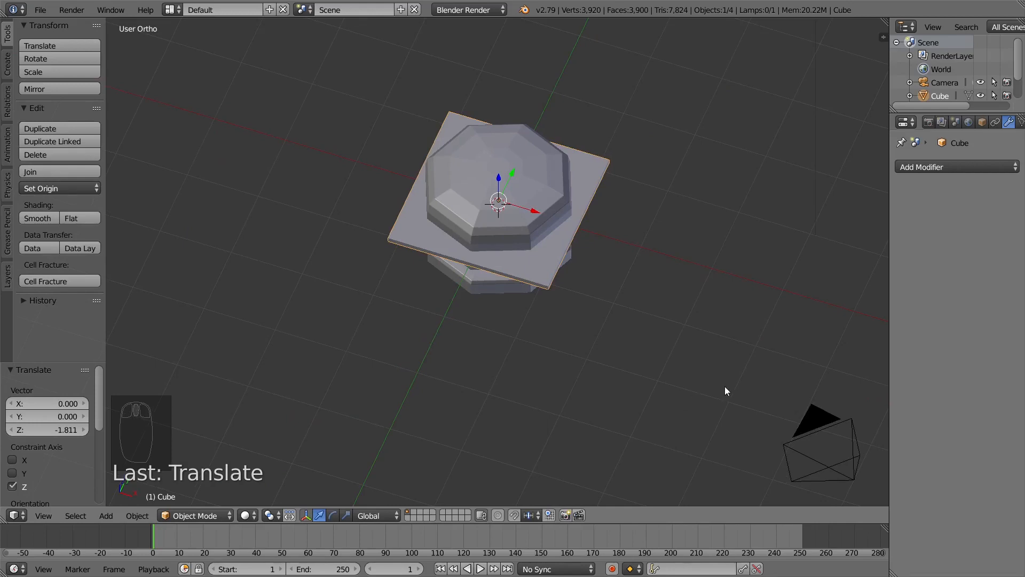
key("s")
left_click(672, 352)
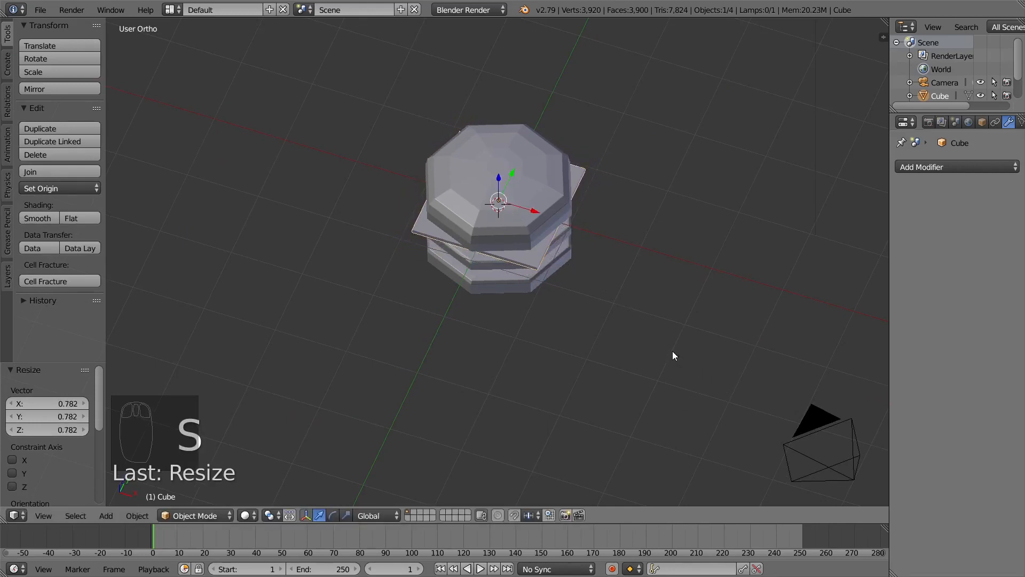
middle_click_drag(672, 355, 688, 341)
key("s")
left_click(672, 398)
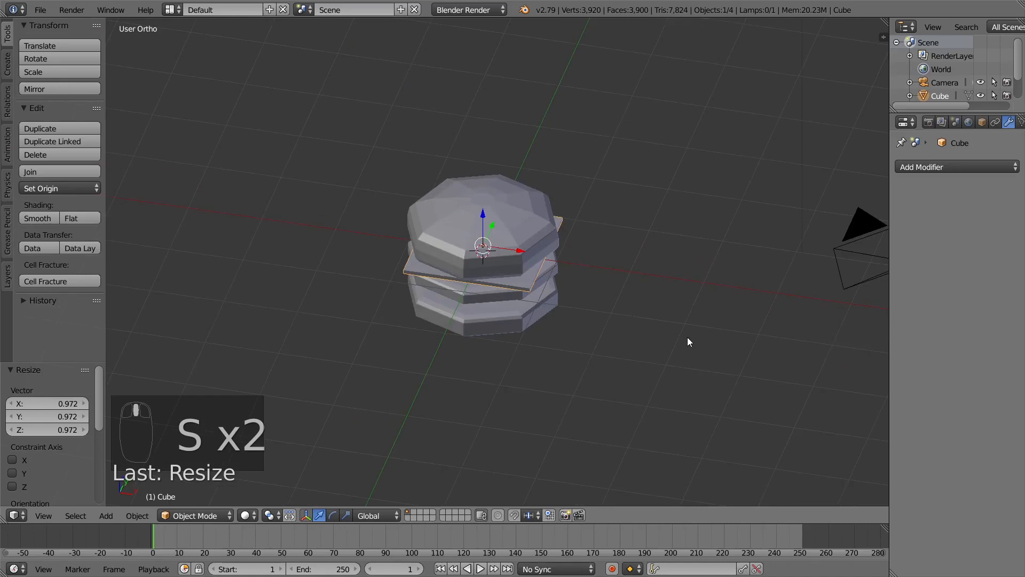
Step: Move the plate 1.064 up along Z so it sits clear above the dome
key("KP_1")
scroll(628, 373, "up", 3)
middle_click_drag(628, 373, 710, 301)
key("KP_1")
key("g")
left_click(673, 123)
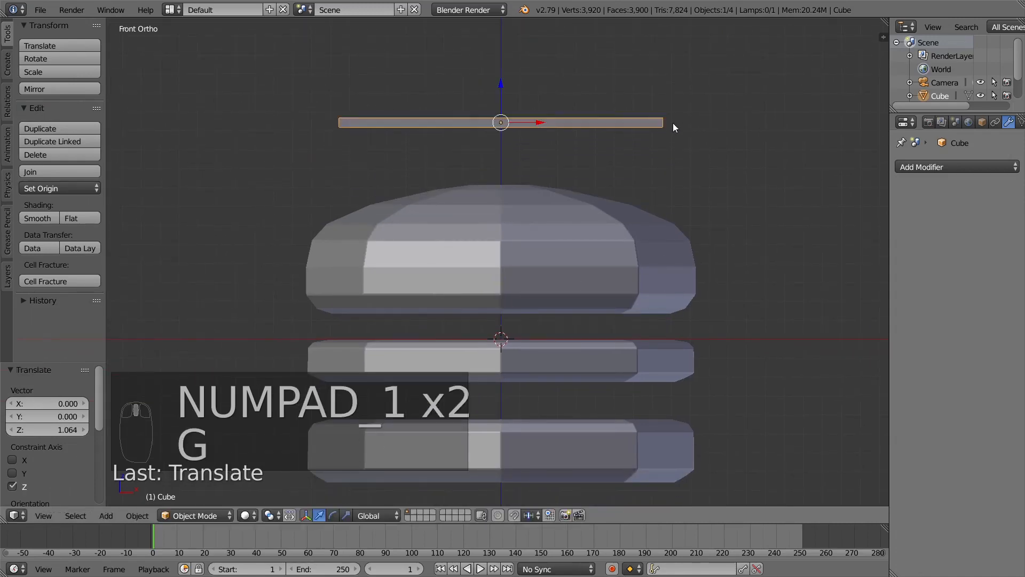
Step: Cut the plate in Edit Mode with two centred, perpendicular loop cuts, dividing it into four quarters
middle_click_drag(673, 127, 652, 241)
key("Tab")
middle_click_drag(667, 176, 620, 279)
key("ctrl+r")
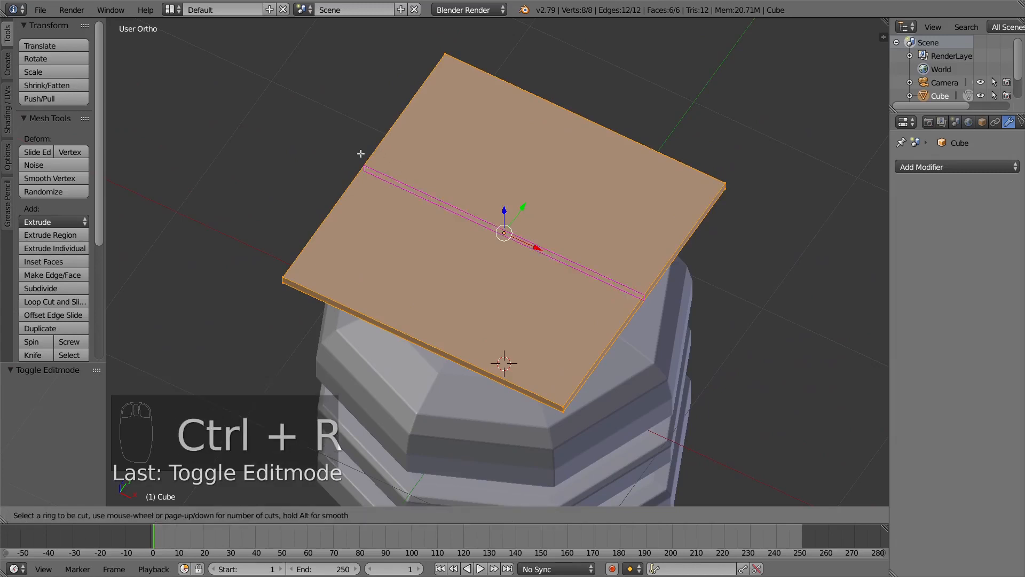
right_click(495, 153)
key("ctrl+r")
left_click(375, 160)
right_click(375, 160)
key("ctrl+r")
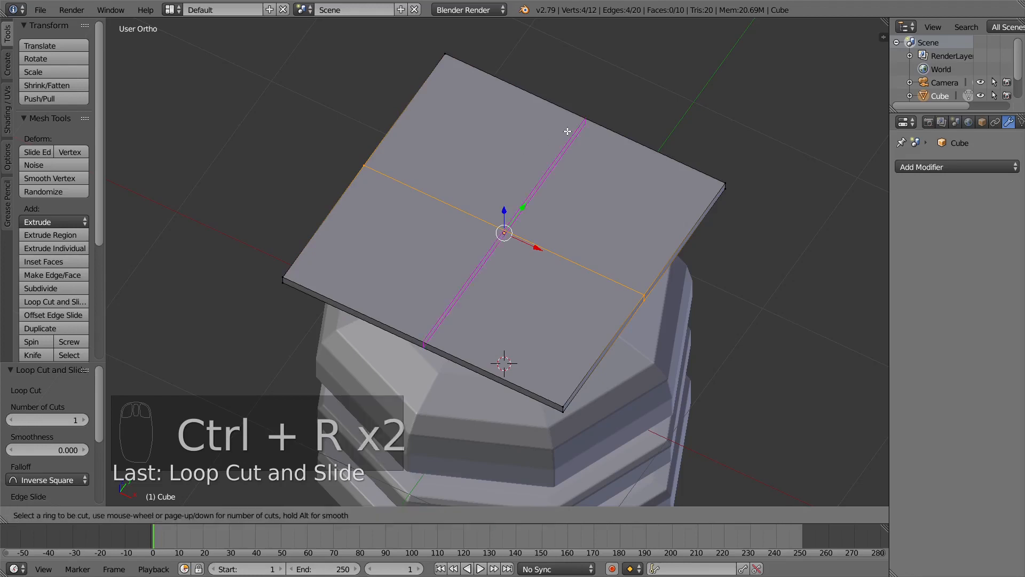
left_click(567, 131)
right_click(567, 131)
Step: Select the four vertices at both ends of the X-direction centre cut and scale them 1.2 along X
right_click(645, 294)
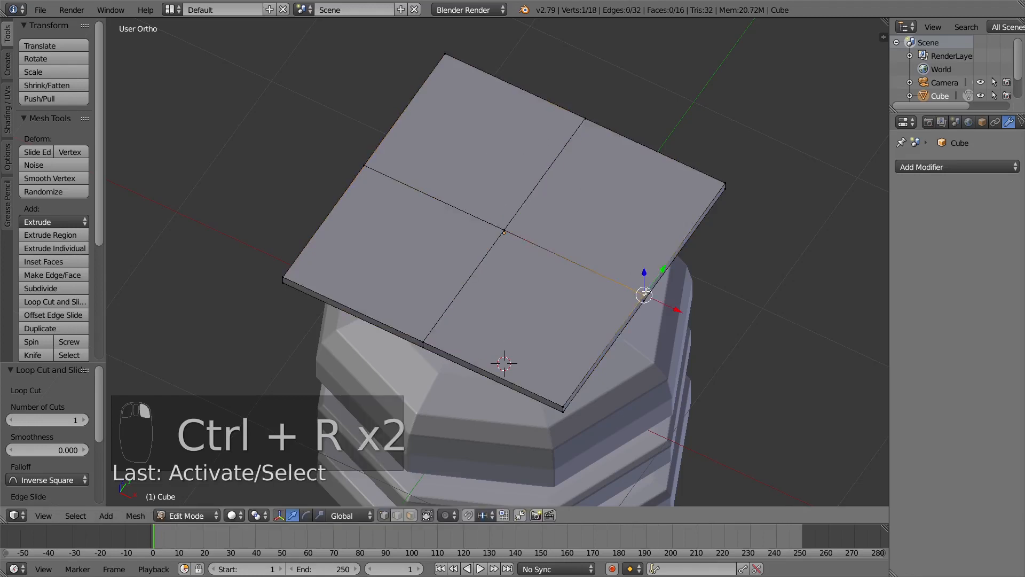
right_click(645, 303, "shift")
middle_click_drag(433, 267, 527, 275)
middle_click_drag(467, 230, 497, 231)
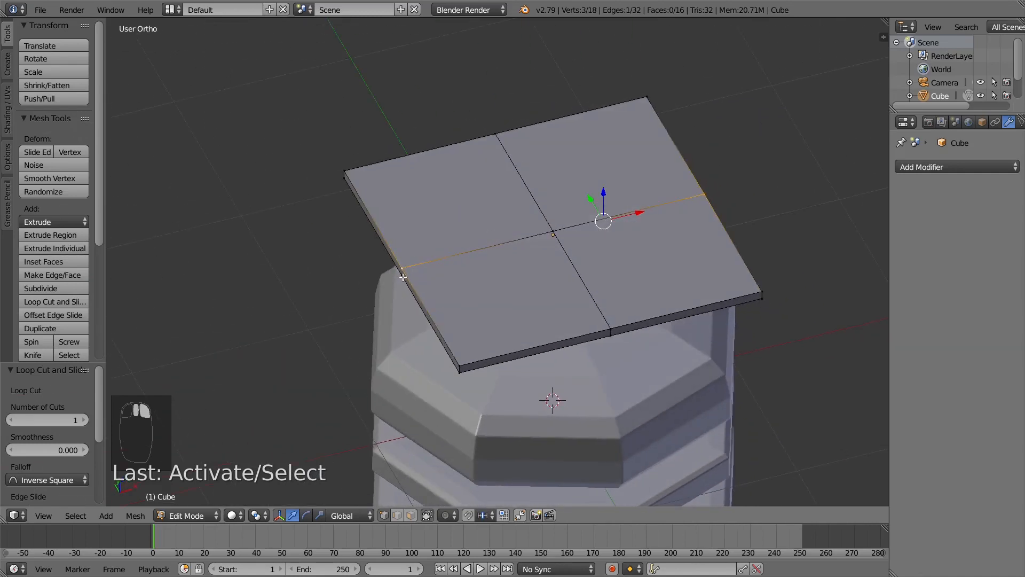
middle_click_drag(608, 293, 623, 301)
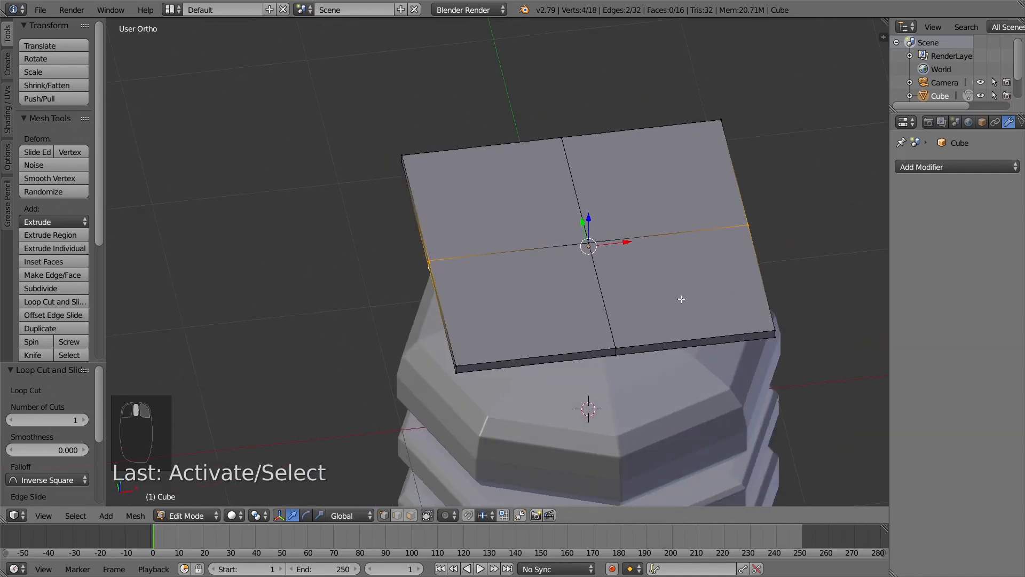
key("s")
key("x")
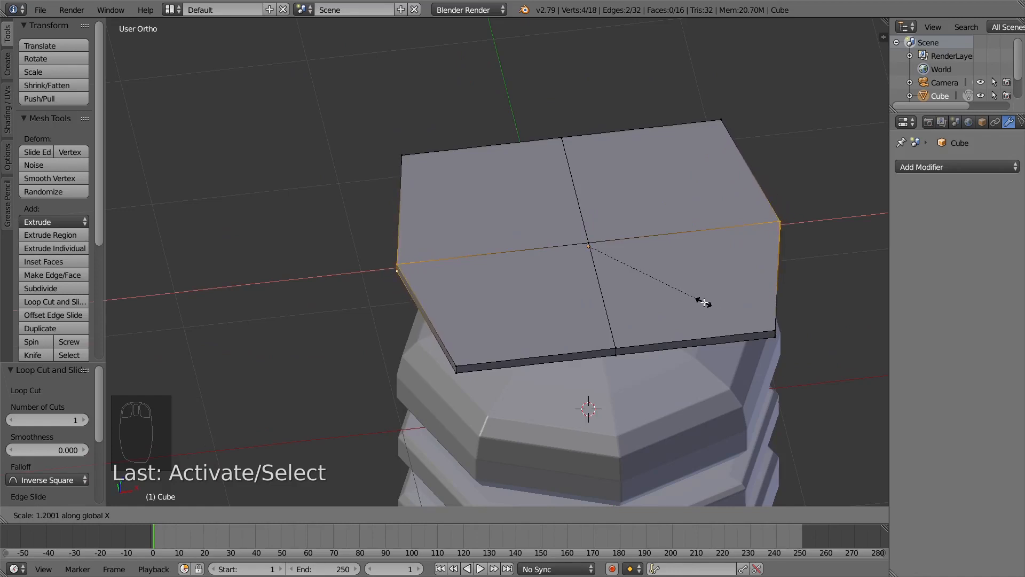
left_click(704, 302)
Step: Select the four vertices at both ends of the Y-direction centre cut and scale them 1.081 along Y
right_click(612, 346)
right_click(612, 355, "shift")
middle_click_drag(602, 272, 603, 377)
middle_click_drag(368, 216, 352, 376)
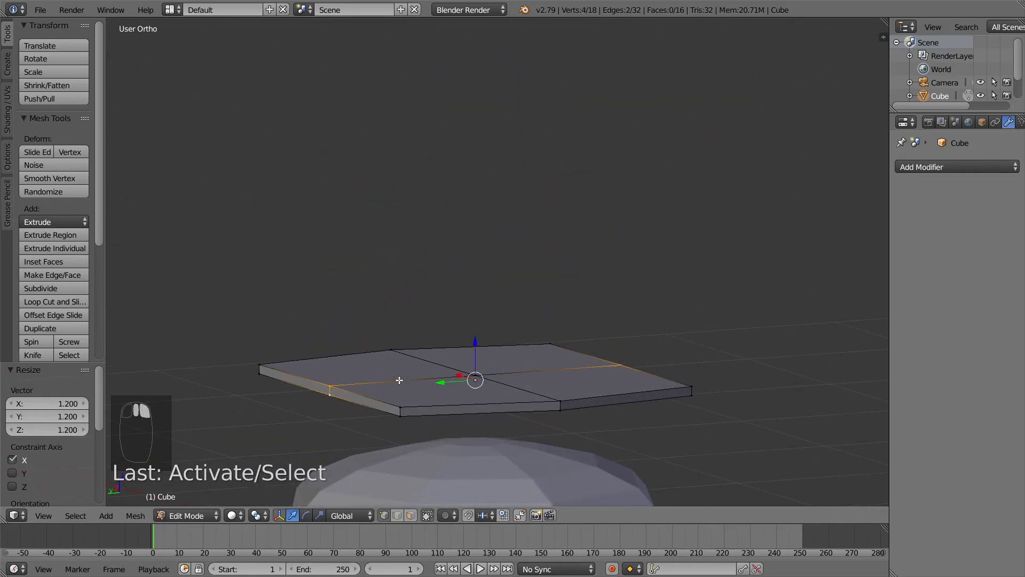
key("s")
key("y")
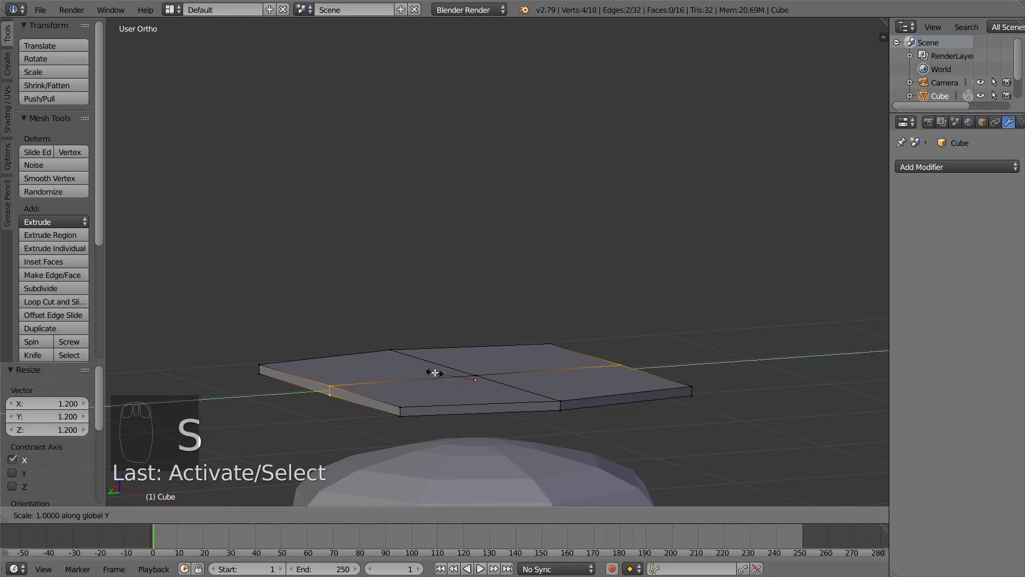
left_click(431, 371)
Step: Scale the same four end vertices by a further 1.057 along Y, checking the outline from above
key("KP_7")
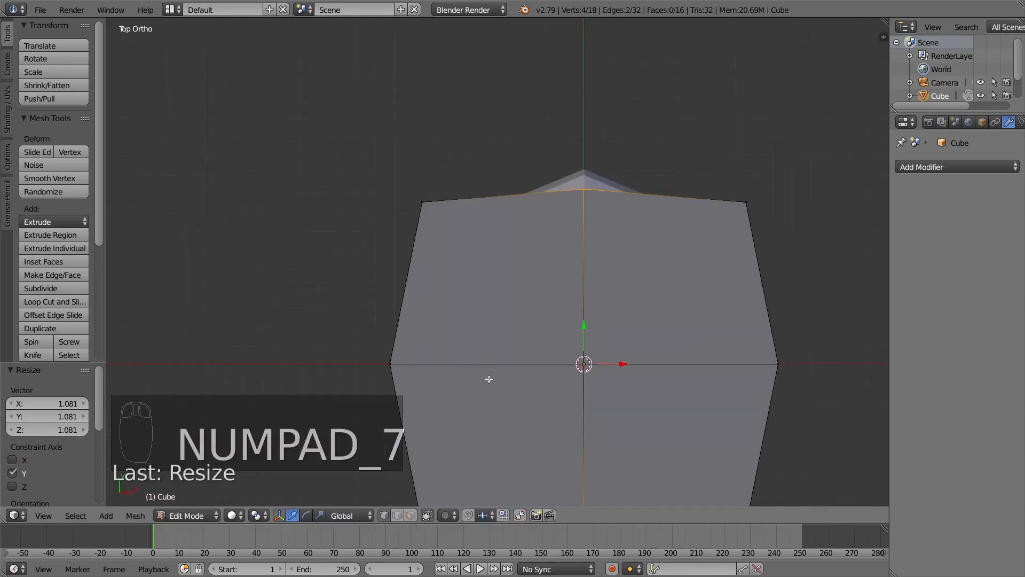
key("s")
key("y")
left_click(620, 397)
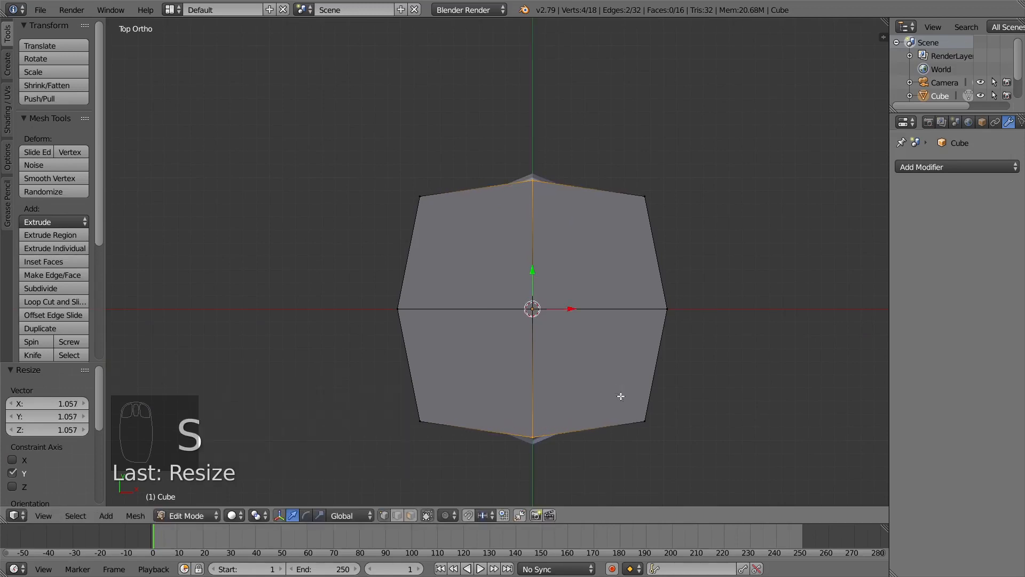
Step: In Object Mode, try the plate 1.044 lower along Z beneath the dome and raise it back up by 1.052
key("KP_1")
key("Tab")
middle_click_drag(621, 419, 617, 242, "shift")
key("g")
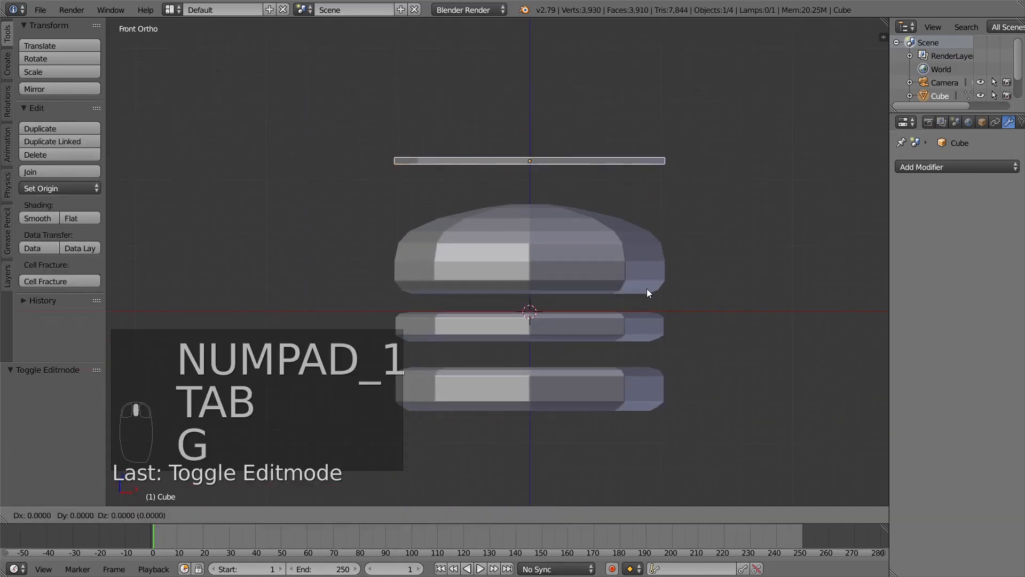
key("z")
left_click(647, 426)
middle_click_drag(647, 426, 680, 418)
key("KP_1")
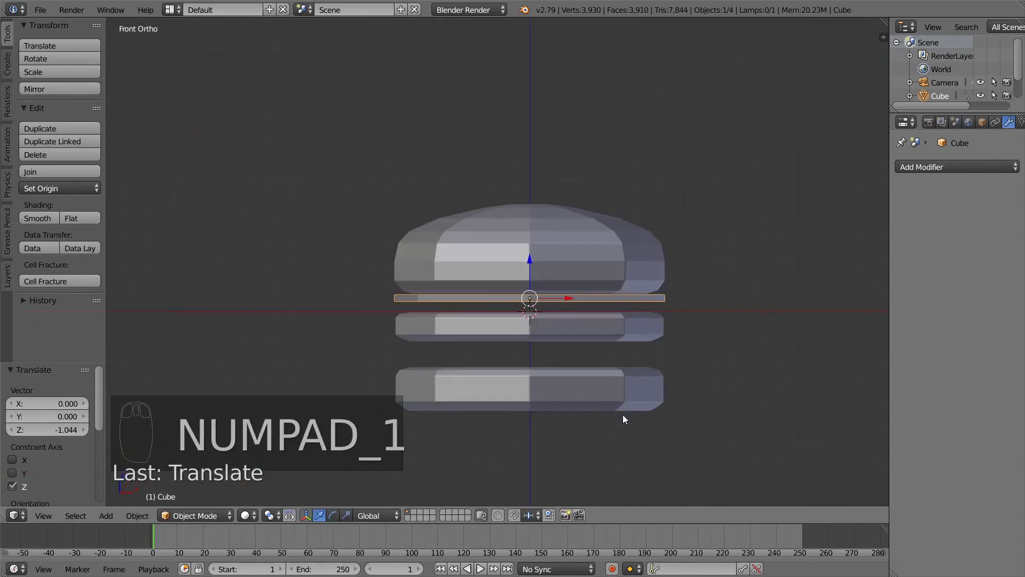
key("g")
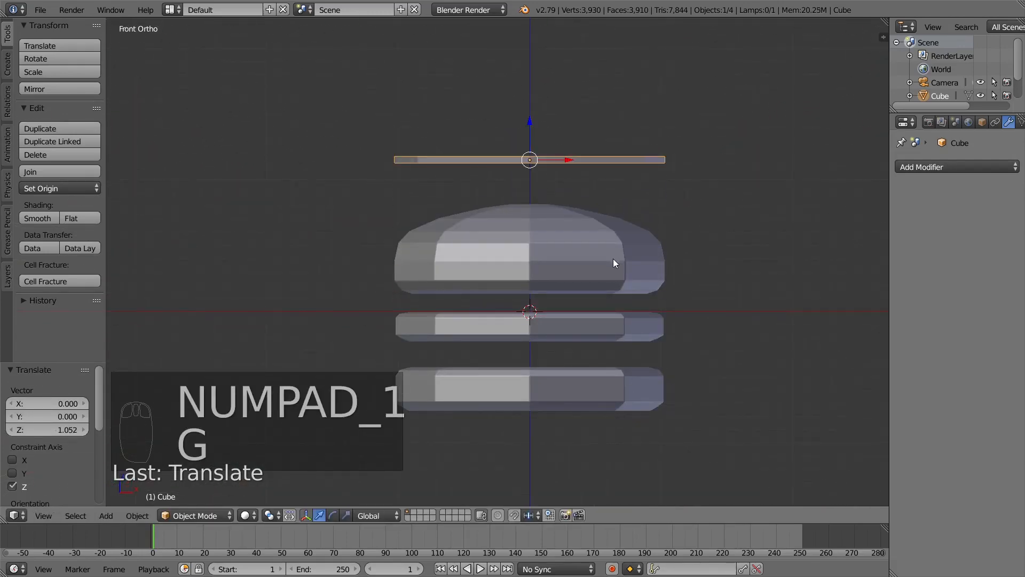
left_click(613, 259)
Step: Select the plate's entire mesh in Edit Mode and subdivide it twice with one cut each
middle_click_drag(613, 259, 633, 400)
key("Tab")
scroll(600, 297, "up", 2)
middle_click_drag(626, 400, 622, 415)
key("a")
key("a")
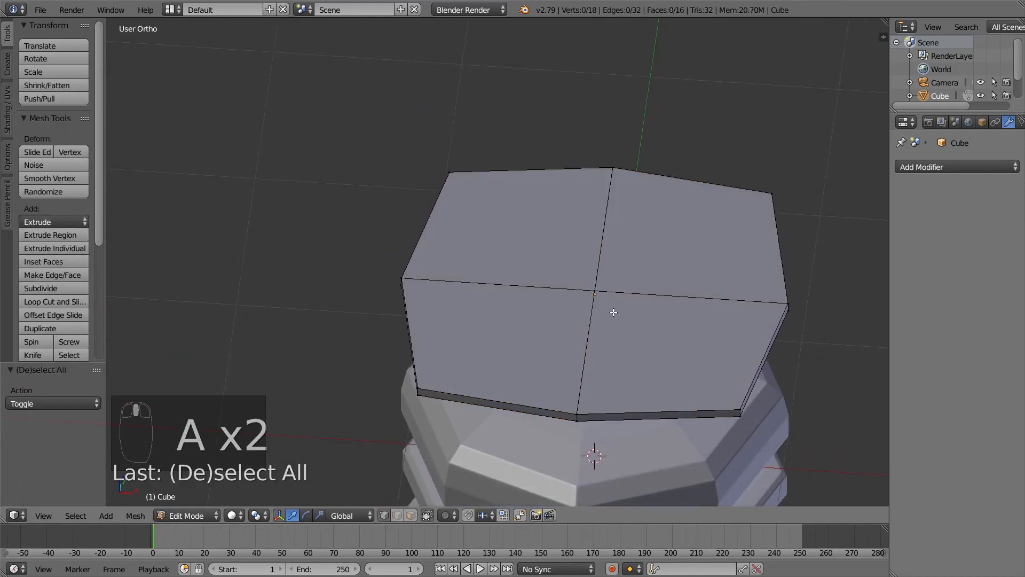
key("a")
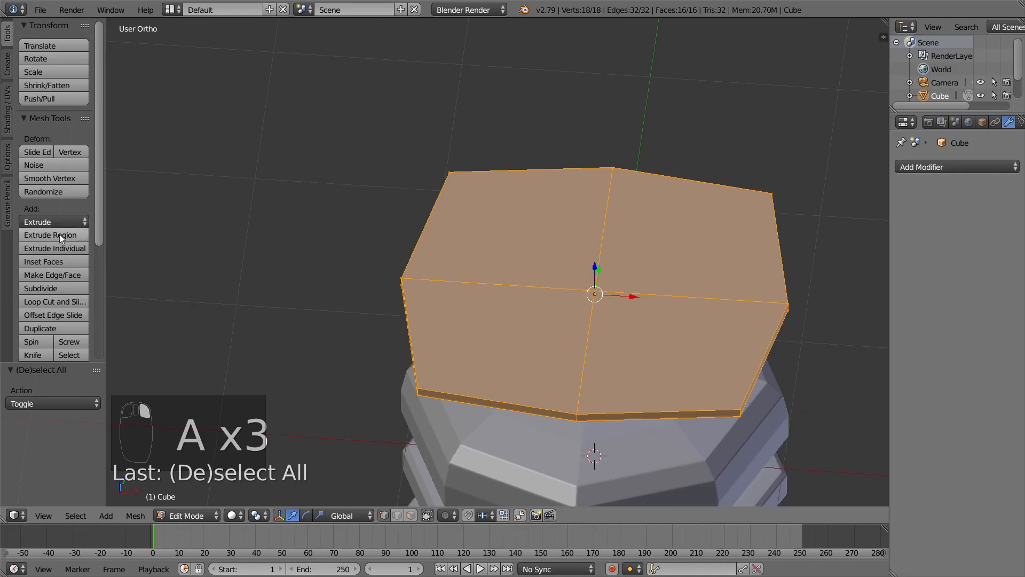
scroll(44, 189, "down", 2)
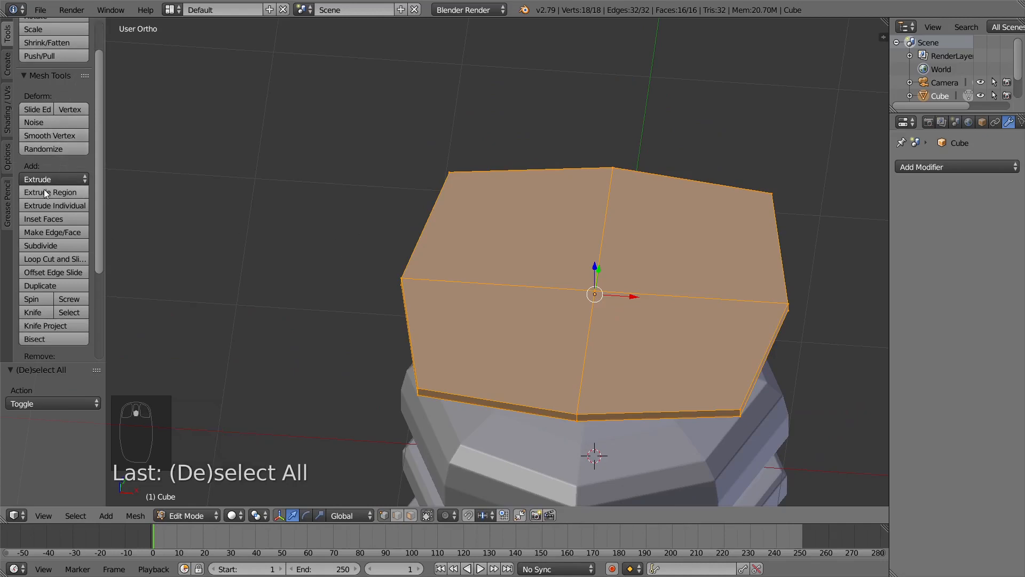
left_click(55, 247)
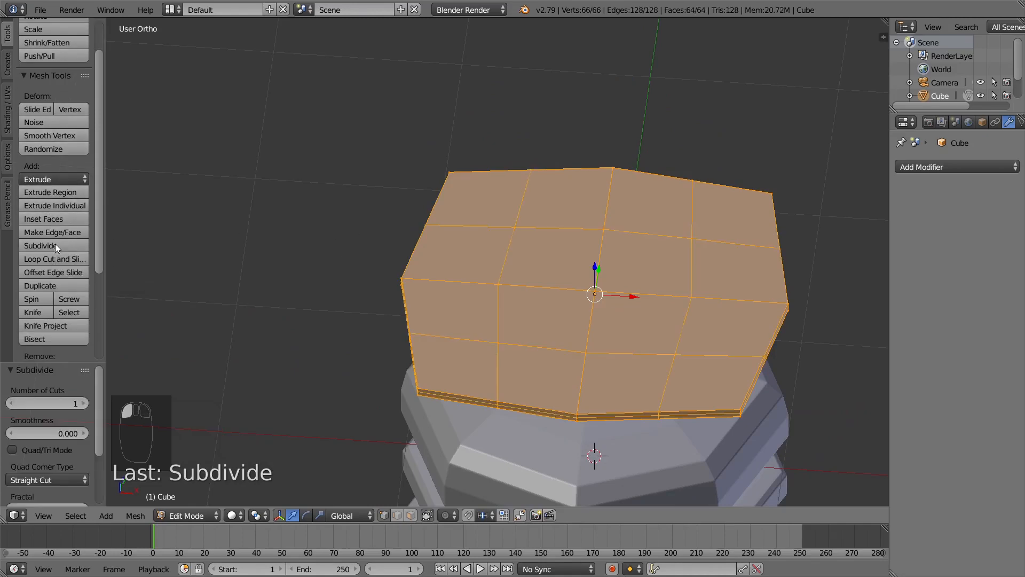
left_click(56, 245)
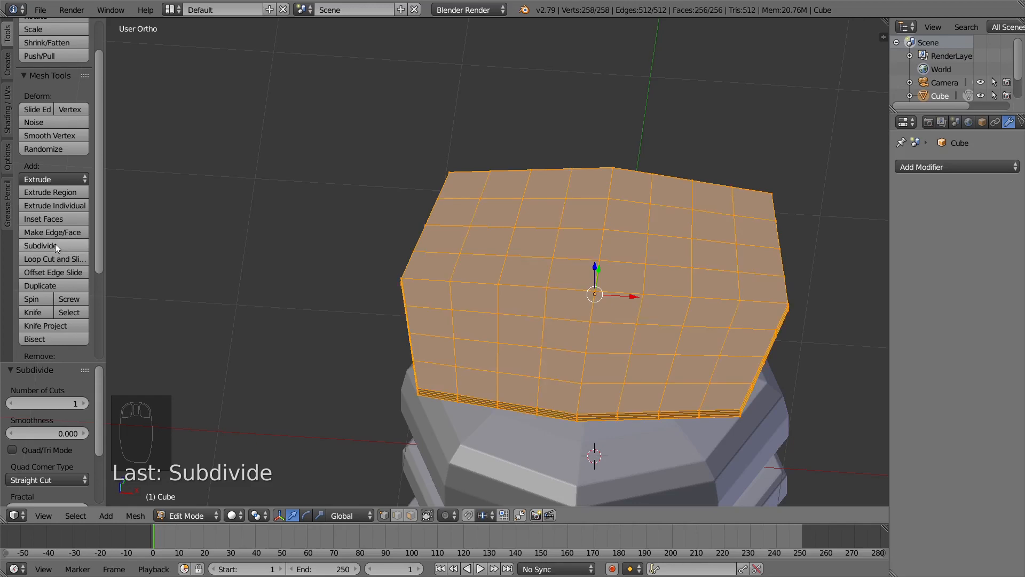
middle_click_drag(584, 336, 539, 305)
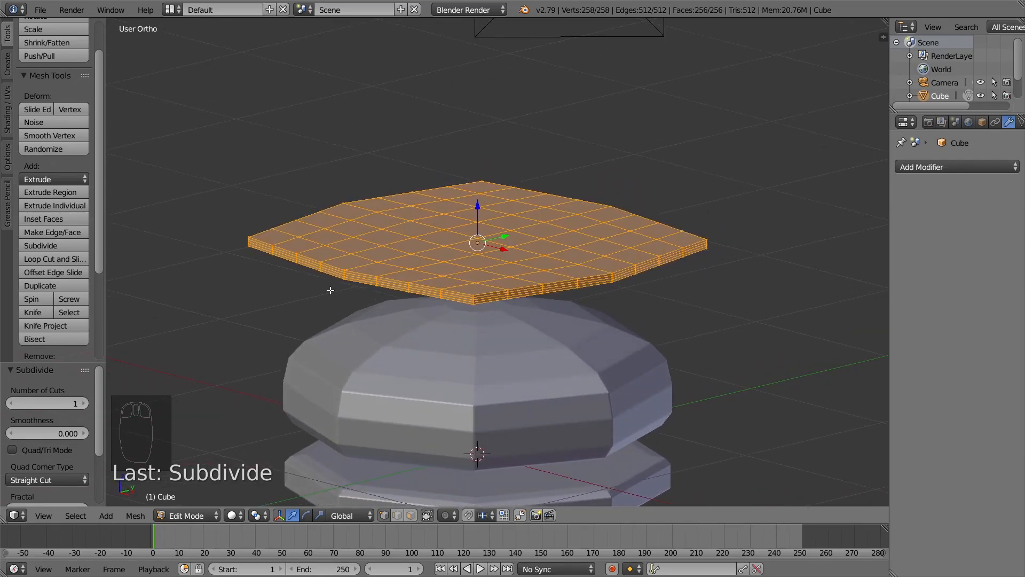
key("Tab")
key("Tab")
Step: Select the vertical edge loop at one corner of the subdivided plate
middle_click_drag(443, 272, 524, 365)
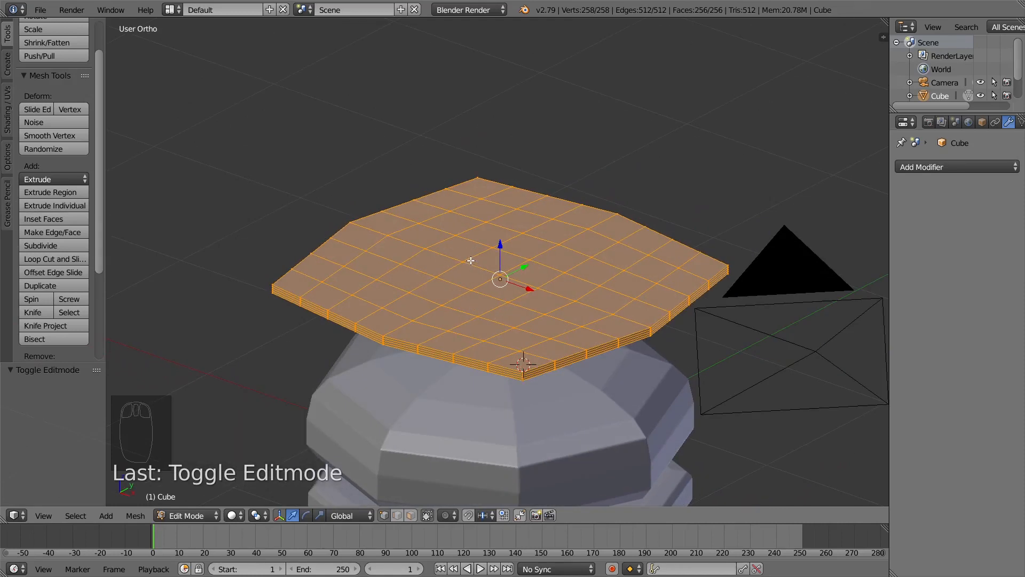
scroll(505, 345, "up", 5)
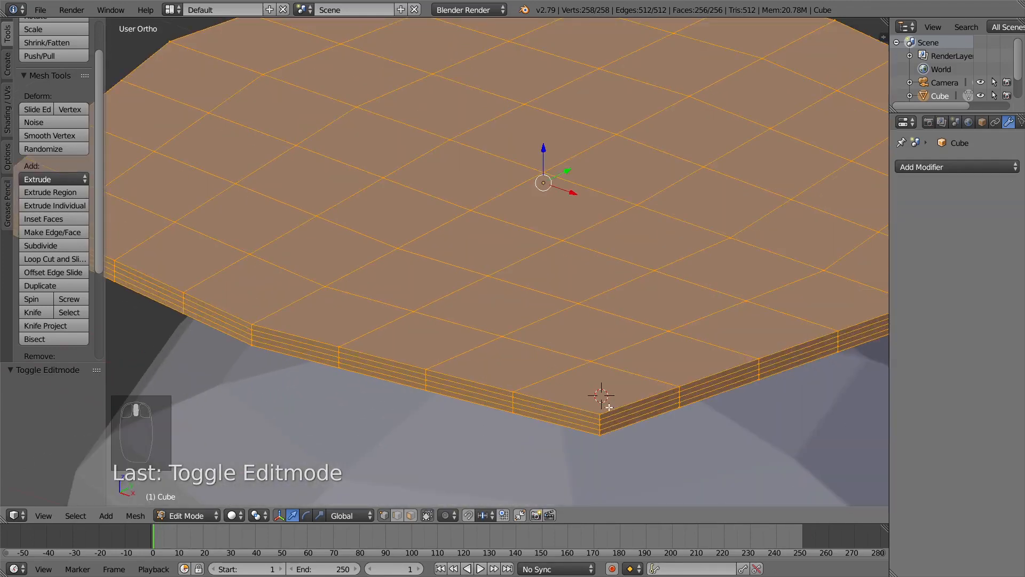
right_click(601, 416)
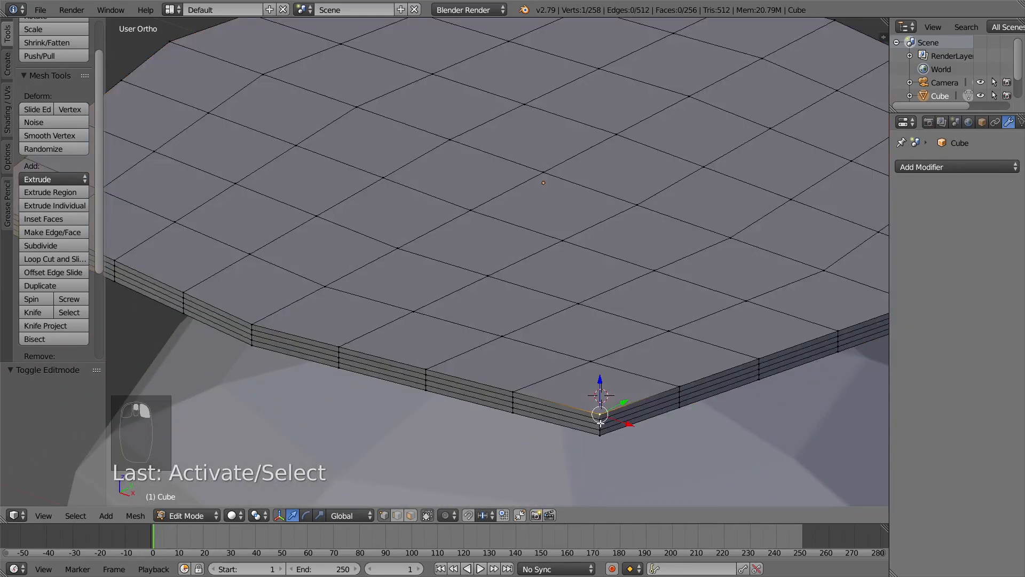
scroll(604, 426, "up", 2)
middle_click_drag(604, 433, 563, 325, "shift")
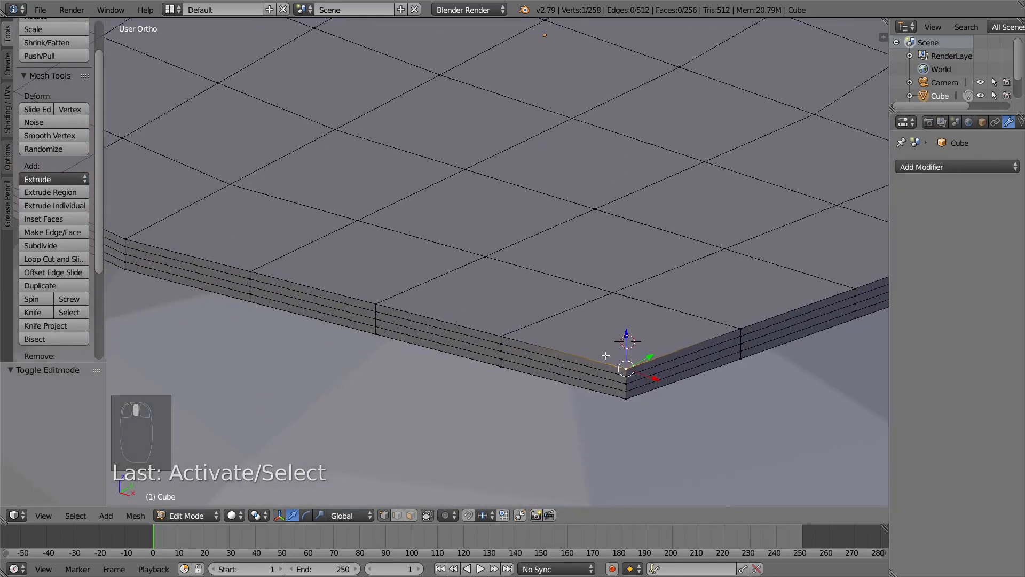
right_click(627, 381, "alt")
Step: Add the vertical edge loops at the plate's other three corners to the selection
scroll(560, 287, "down", 7)
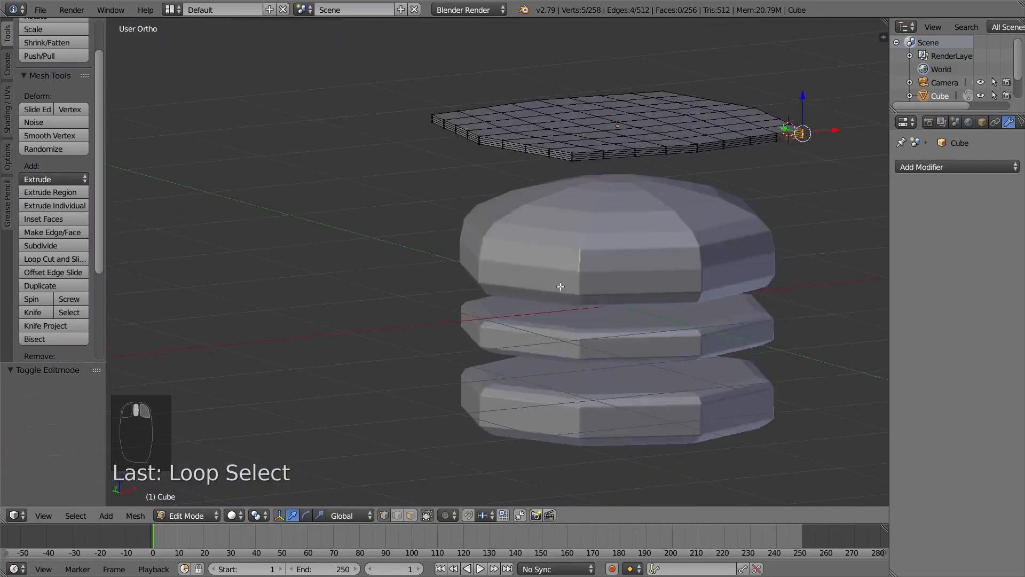
middle_click_drag(560, 286, 529, 310)
scroll(593, 286, "up", 5)
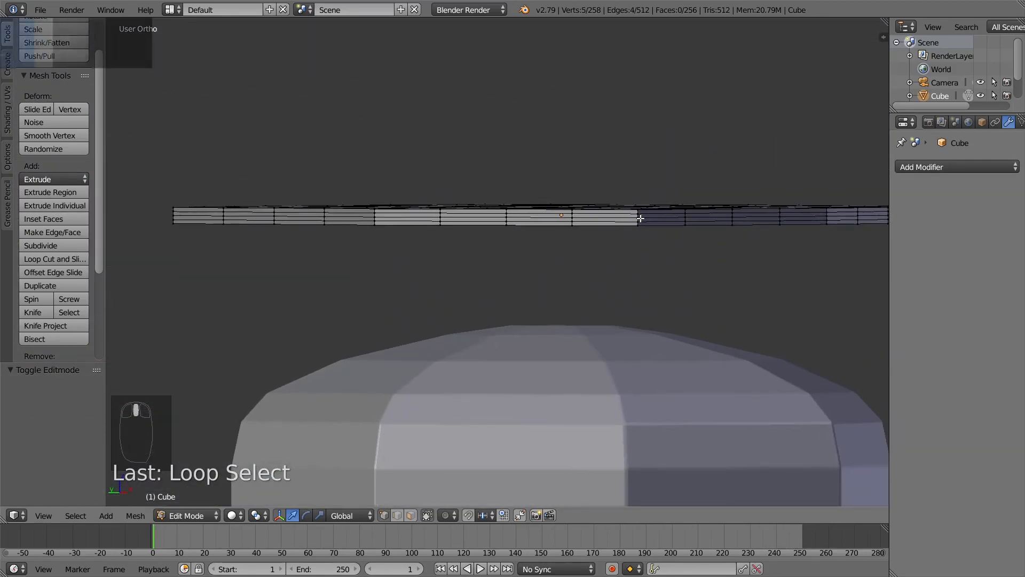
right_click(638, 218, "alt+shift")
middle_click_drag(299, 257, 393, 259)
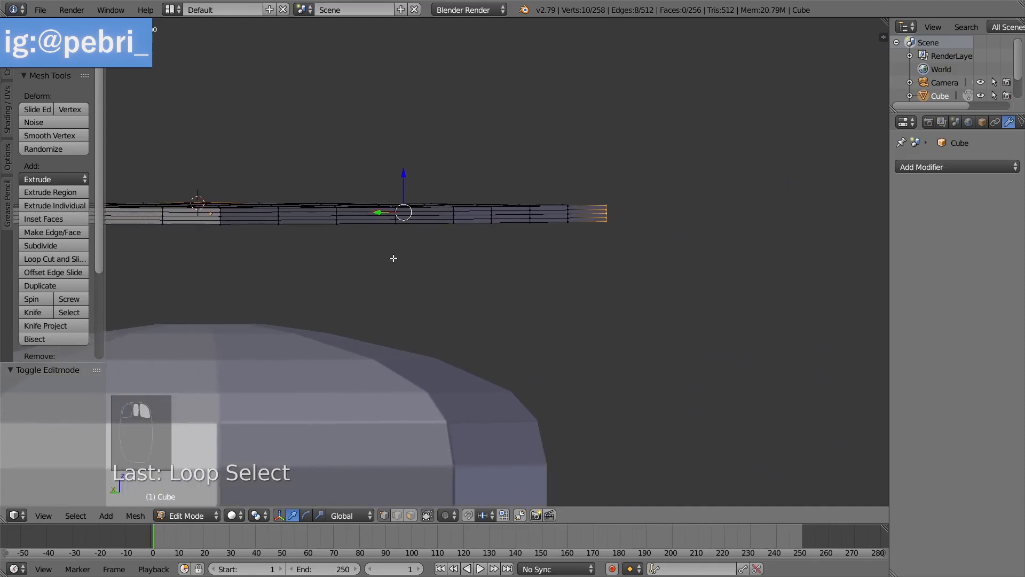
right_click(221, 216, "alt+shift")
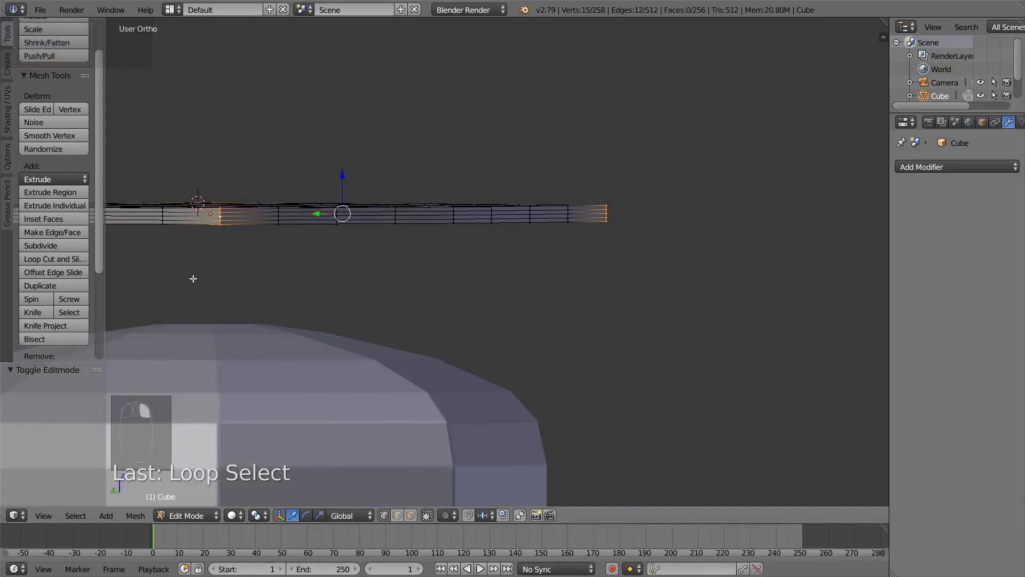
middle_click_drag(192, 278, 361, 251)
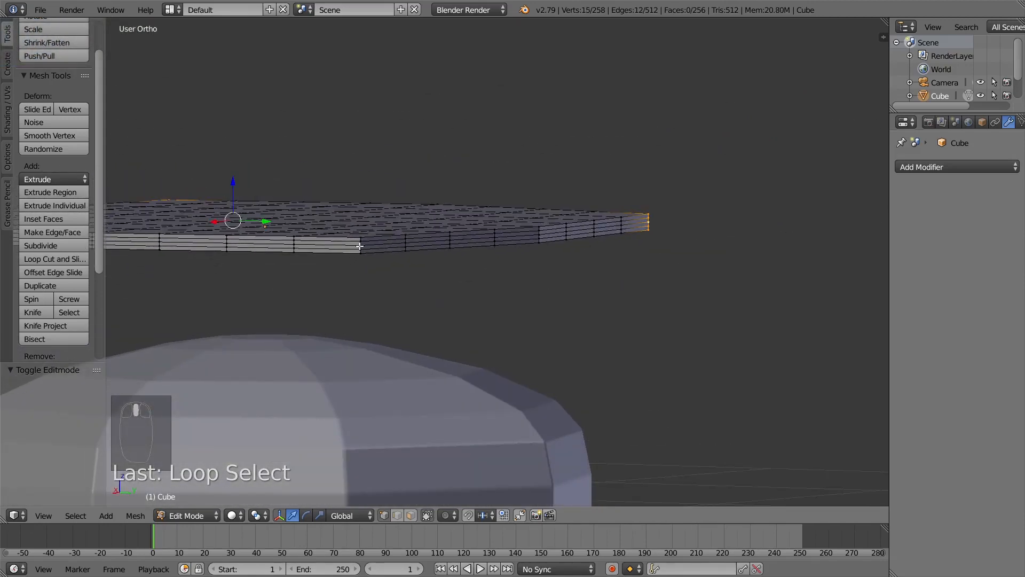
right_click(361, 248, "alt+shift")
middle_click_drag(439, 241, 490, 306)
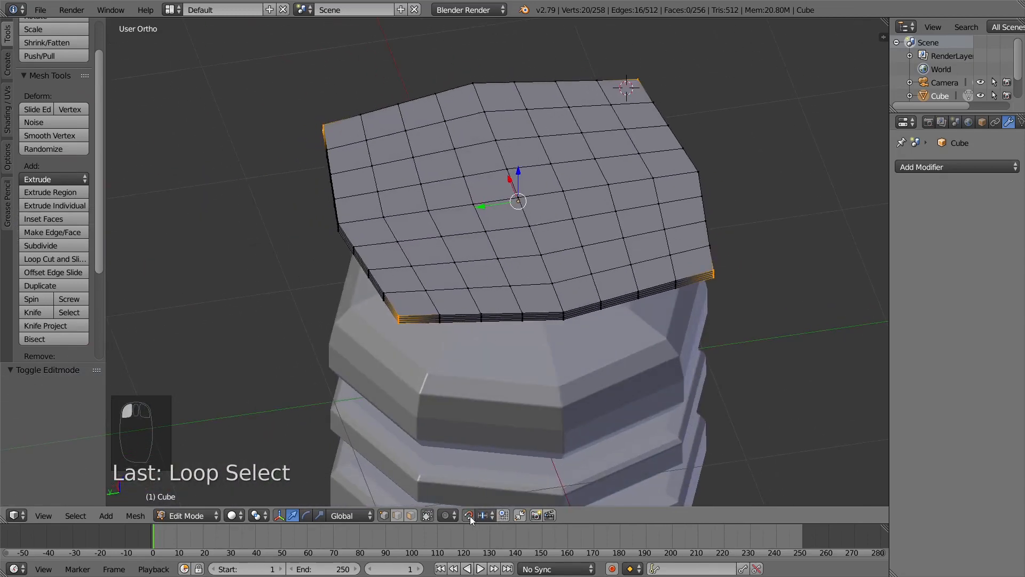
Step: Enable proportional editing and pull the four selected corners slightly down along Z with smooth falloff and size 1.00
left_click(444, 514)
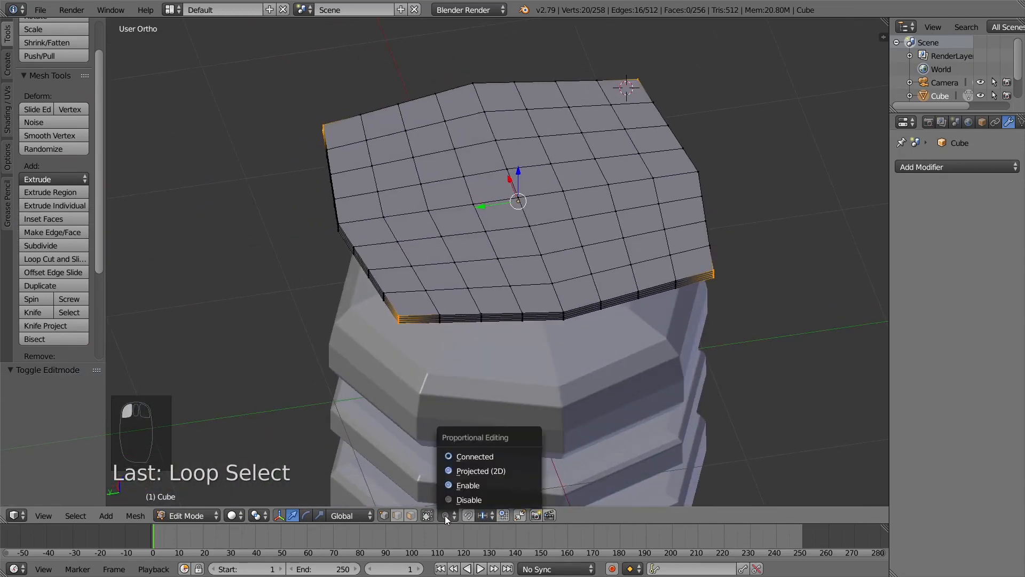
left_click(460, 488)
key("KP_1")
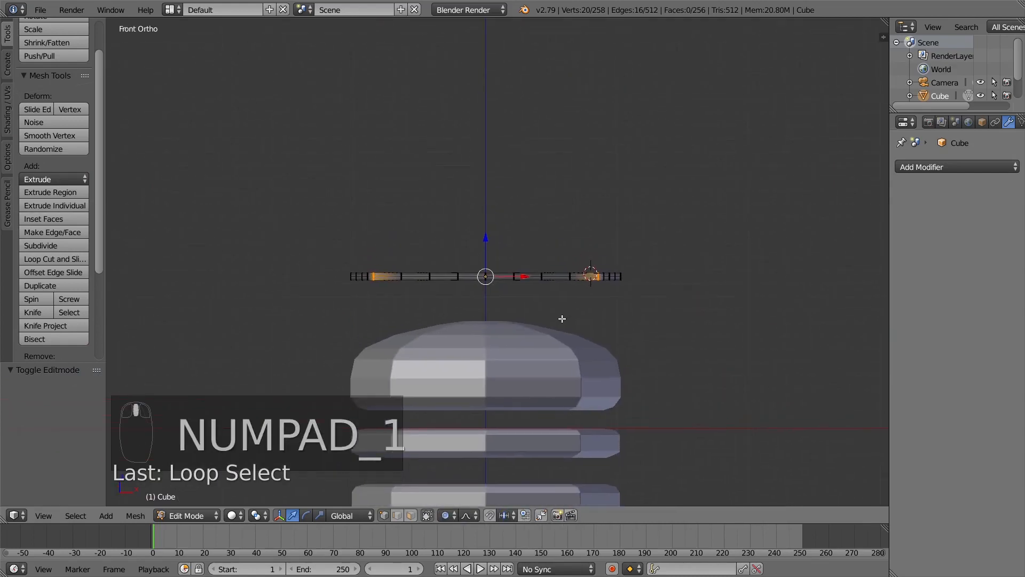
key("g")
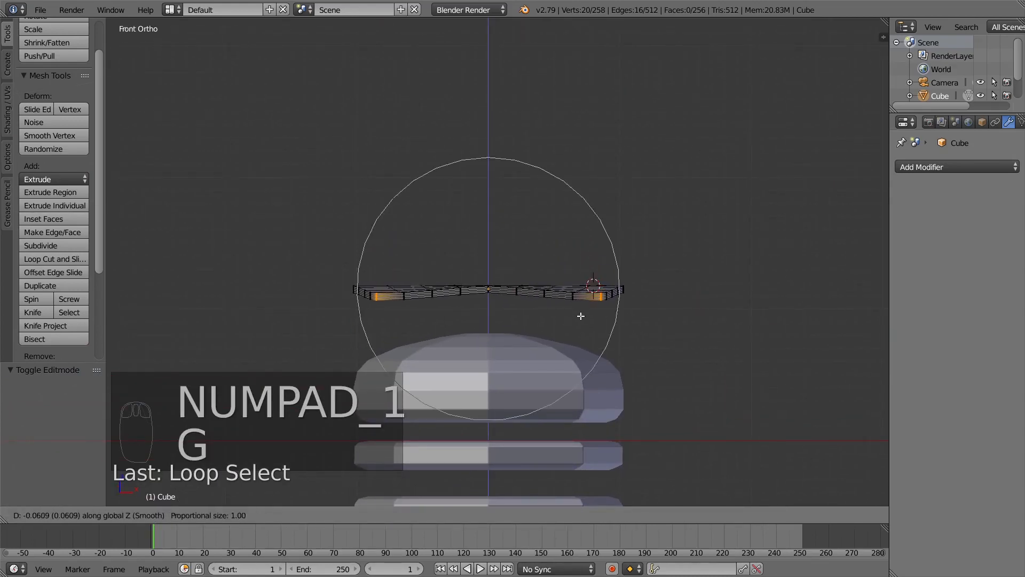
left_click(581, 318)
mouse_move(579, 316)
middle_mouse_down()
mouse_move(533, 351)
mouse_move(581, 327)
middle_mouse_up()
Step: Try lowering the whole plate along Z onto the stack in Object Mode, undo it and return to Edit Mode
key("Tab")
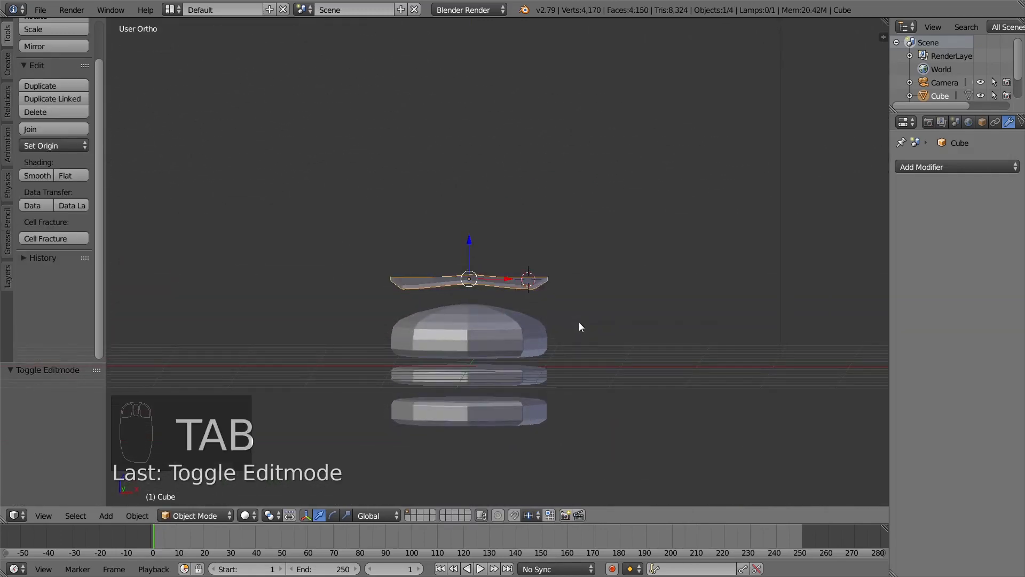
left_click_drag(463, 248, 463, 317)
middle_click_drag(463, 317, 511, 372)
key("ctrl+z")
key("Tab")
scroll(522, 284, "up", 5)
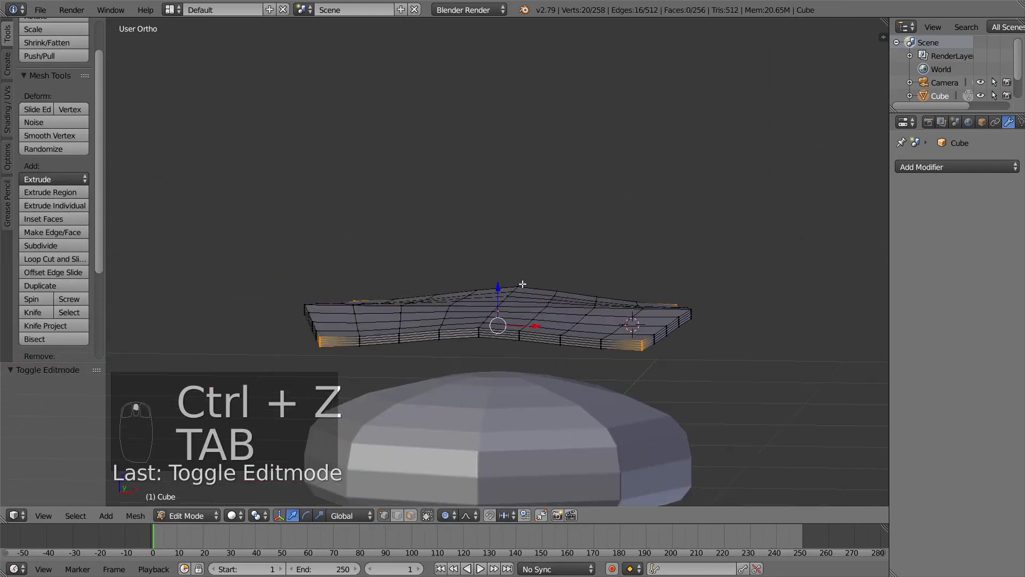
Step: Try to undo the proportional drop of the plate's four corners
middle_click_drag(522, 284, 578, 374)
key("ctrl+z")
key("ctrl+z")
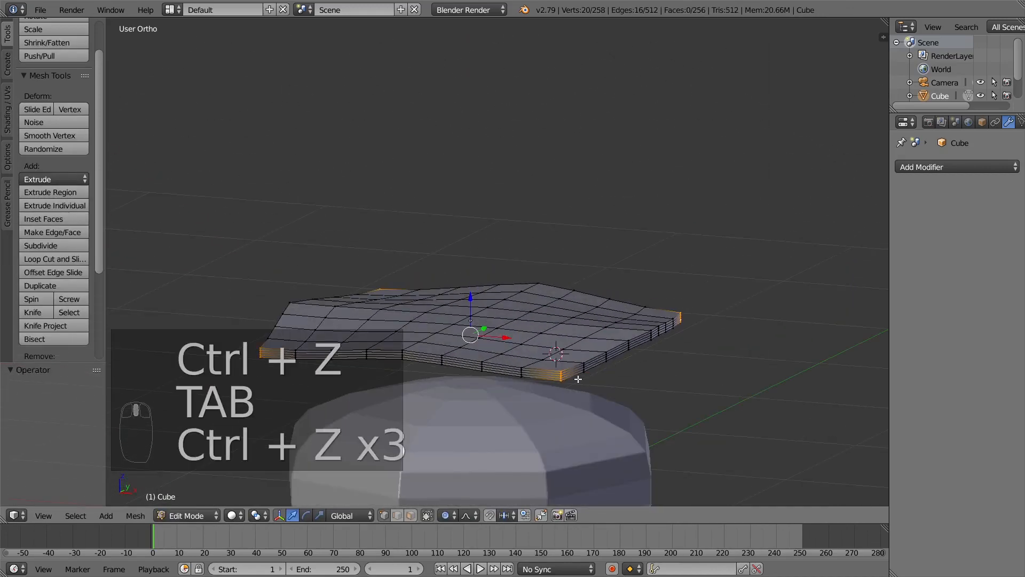
key("ctrl+z")
key("ctrl+z")
key("ctrl+z")
key("ctrl+z")
key("ctrl+z")
key("ctrl+z")
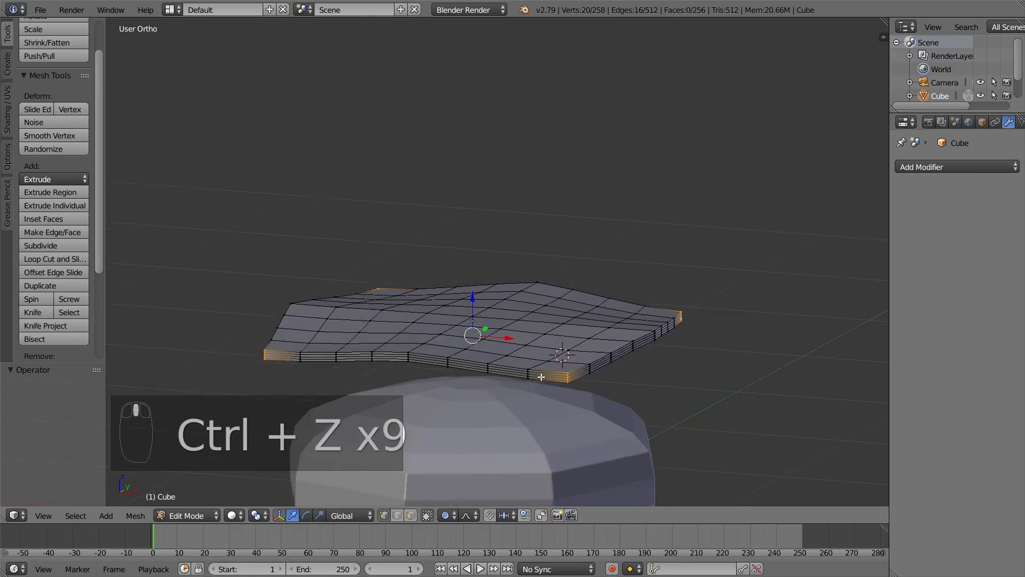
key("ctrl+z")
Step: Move the four selected corners 0.079 up along Z with proportional editing to level the plate
key("KP_1")
key("g")
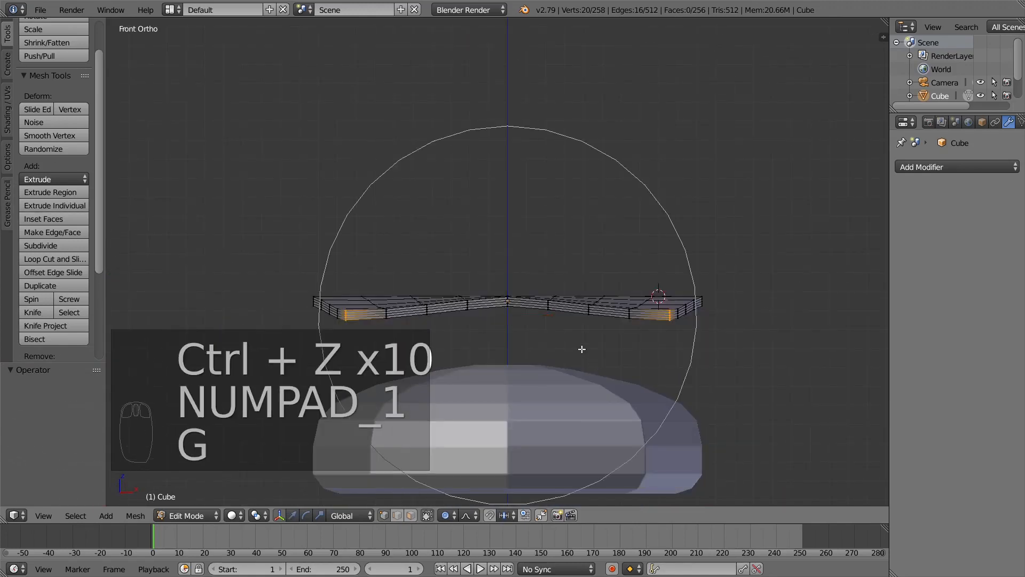
key("z")
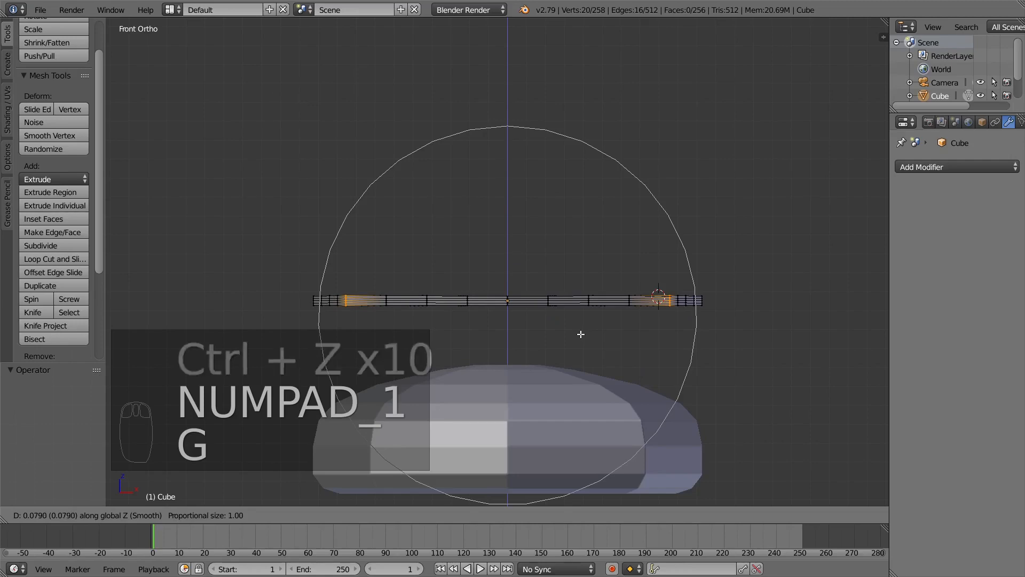
left_click(581, 334)
middle_click_drag(581, 335, 505, 275)
scroll(507, 387, "up", 3)
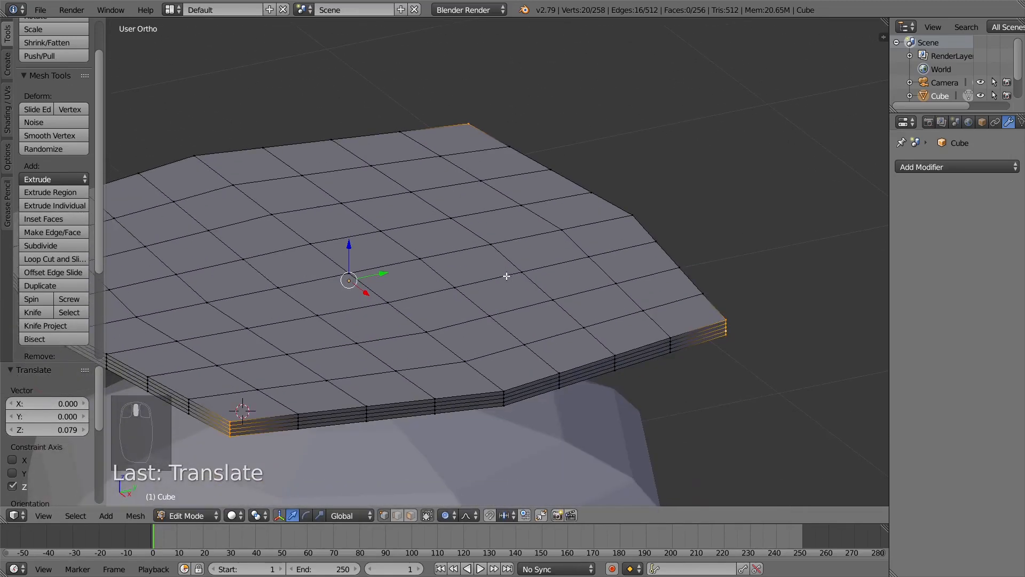
scroll(506, 276, "up", 3)
middle_click_drag(542, 482, 525, 376, "shift")
right_click(531, 388, "alt")
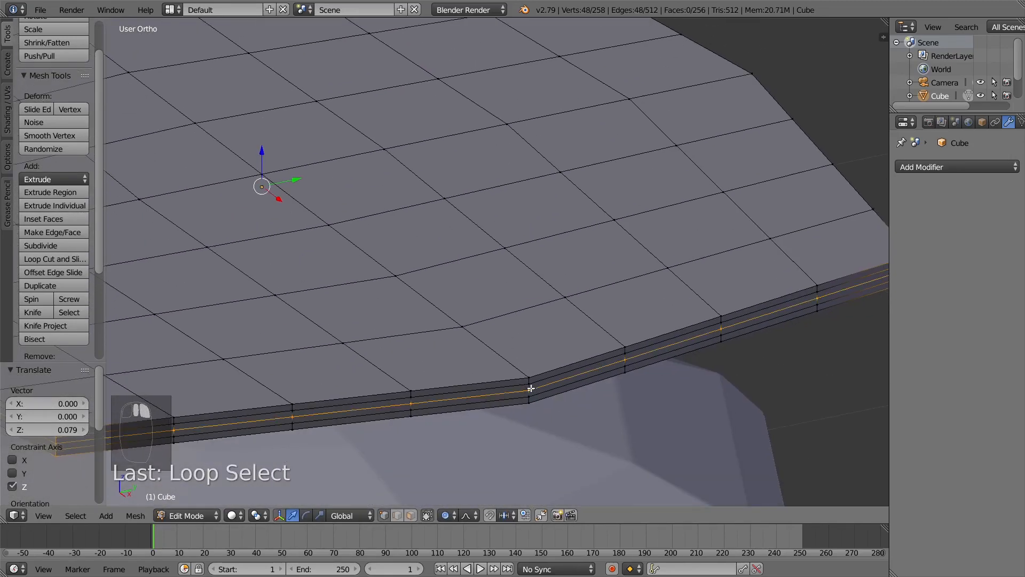
key("ctrl+z")
right_click(529, 388, "alt+shift")
scroll(491, 382, "down", 5)
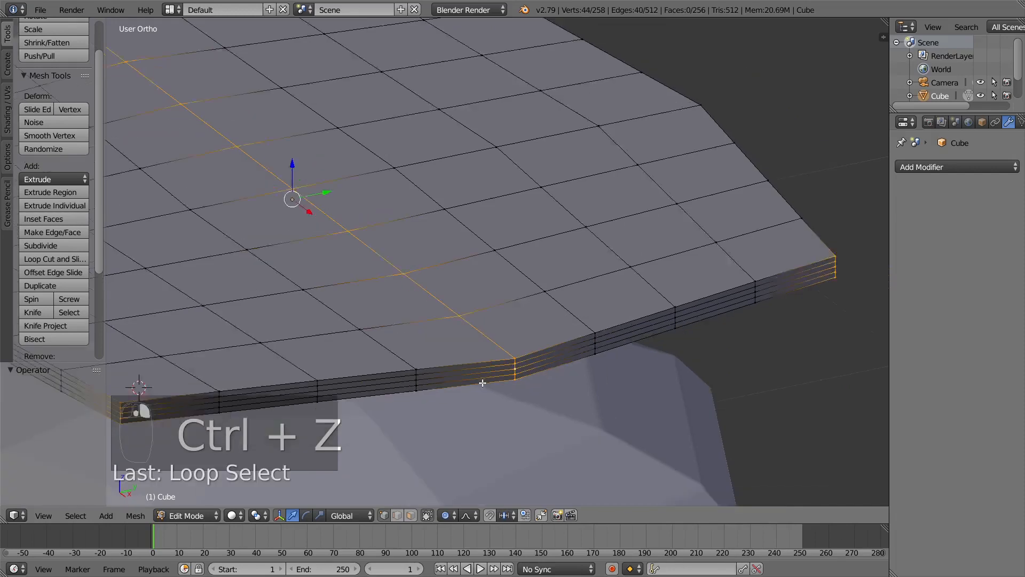
key("ctrl+z")
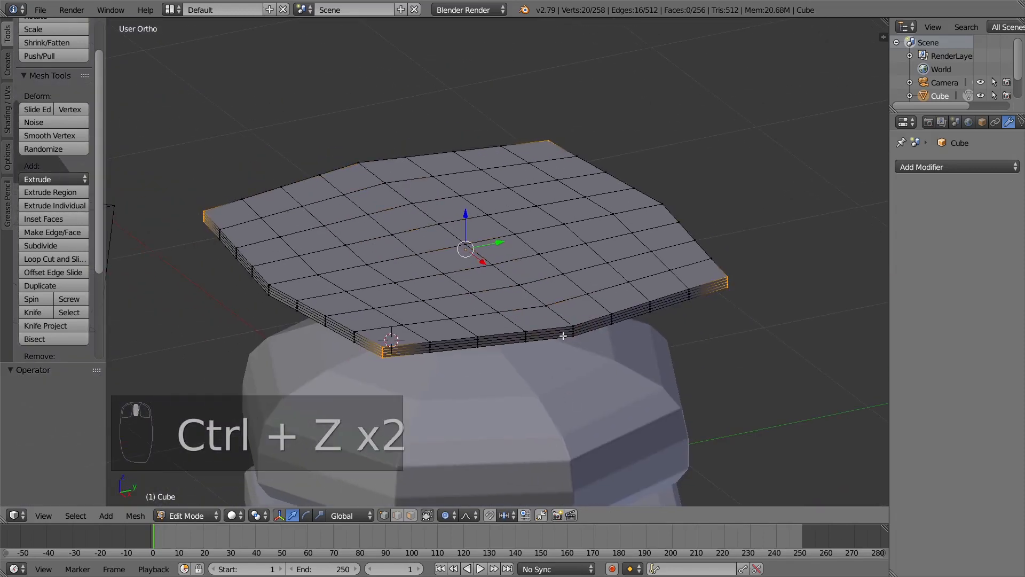
Step: Add the vertices down the plate's +X corner edge to the existing four-corner selection
scroll(540, 335, "up", 5)
right_click(496, 370, "shift")
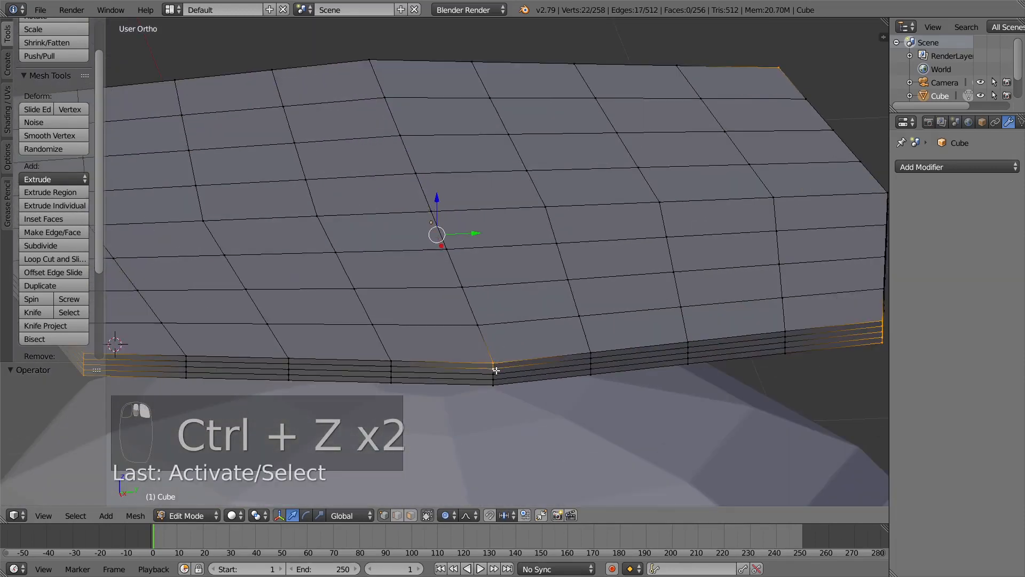
right_click(494, 380, "shift")
right_click(494, 383, "shift")
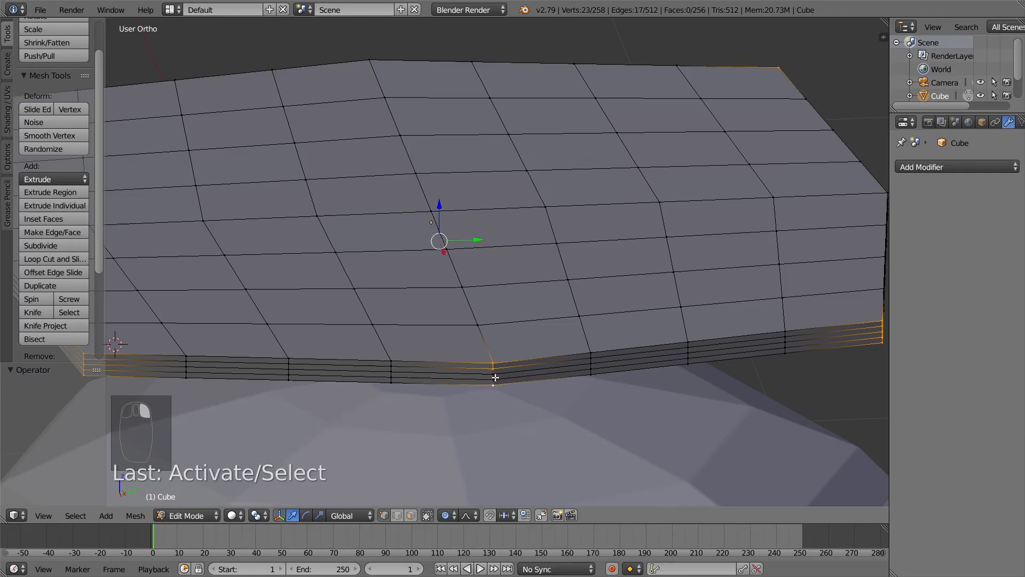
Step: Add the five vertices down the plate's opposite, -X corner edge to the selection
scroll(494, 375, "down", 4)
middle_click_drag(463, 373, 599, 373)
scroll(438, 291, "up", 3)
scroll(438, 291, "up", 1)
right_click(395, 297, "shift")
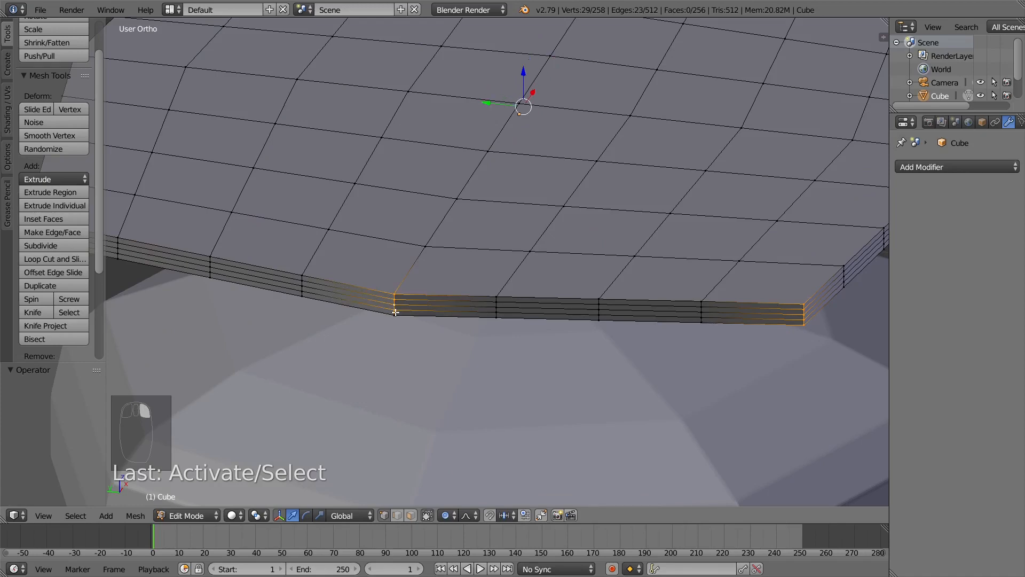
right_click(396, 314, "shift")
Step: Add the vertex column at the plate's back (+Y) corner to the selection with Circle Select
scroll(391, 315, "down", 3)
middle_click_drag(390, 315, 485, 314)
scroll(341, 305, "up", 1)
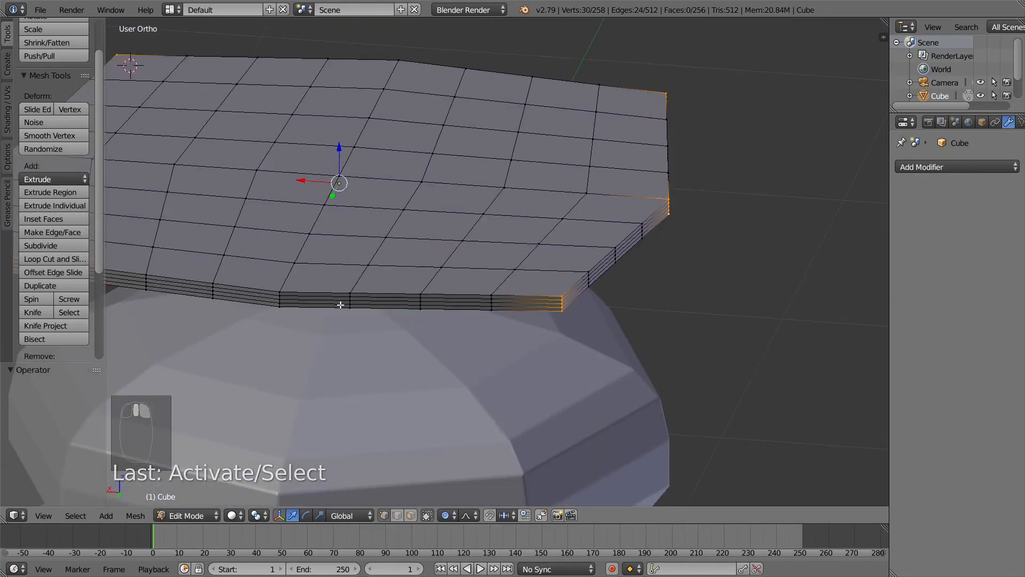
key("c")
left_click(281, 299)
right_click(282, 306)
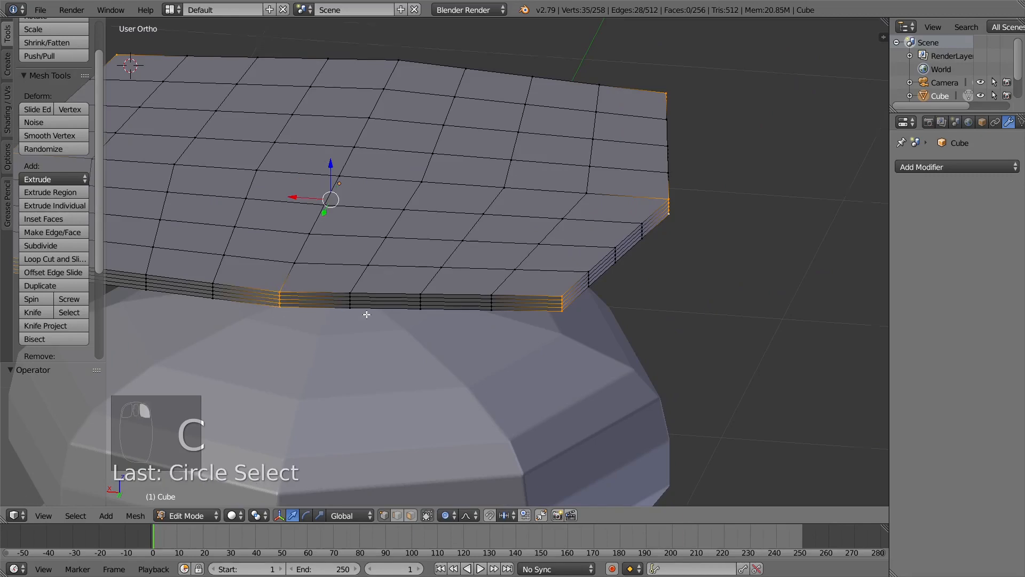
key("KP_1")
key("g")
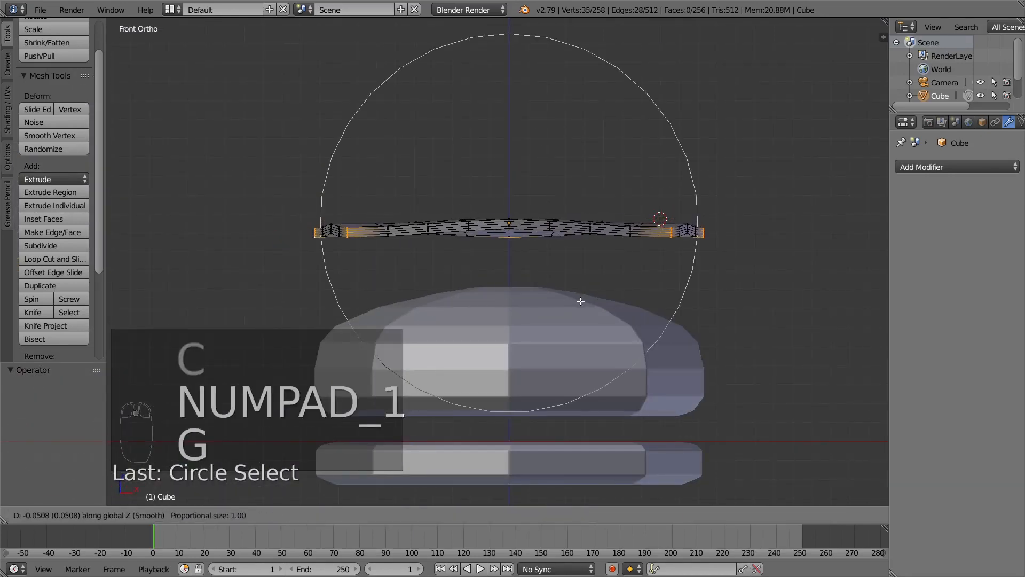
right_click(557, 303)
Step: Circle-select the plate's front corner column too and pull all eight corners about 0.05 down along Z with proportional size 1.00
middle_click_drag(556, 302, 515, 342)
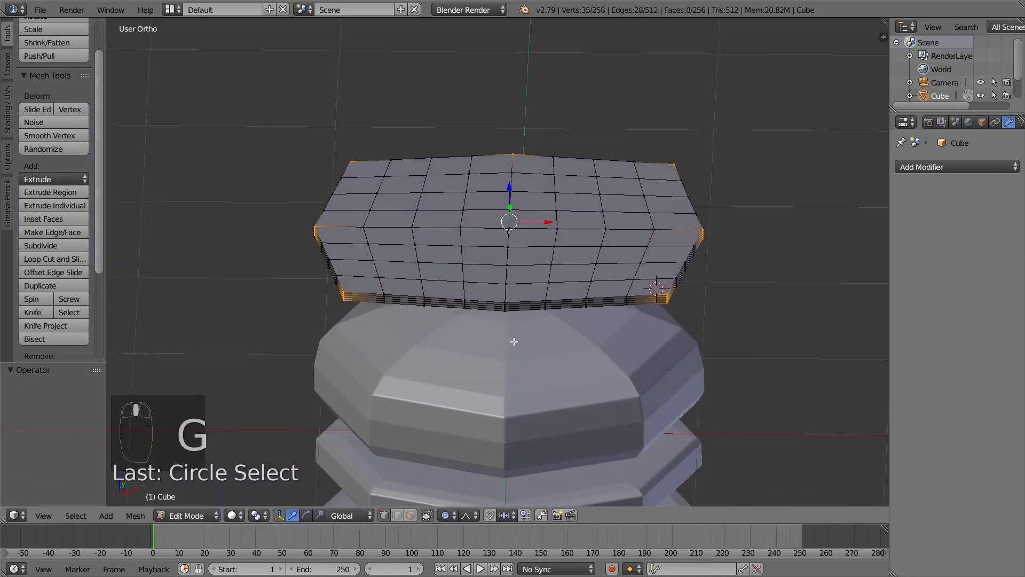
left_click(504, 308)
right_click(508, 309)
key("KP_1")
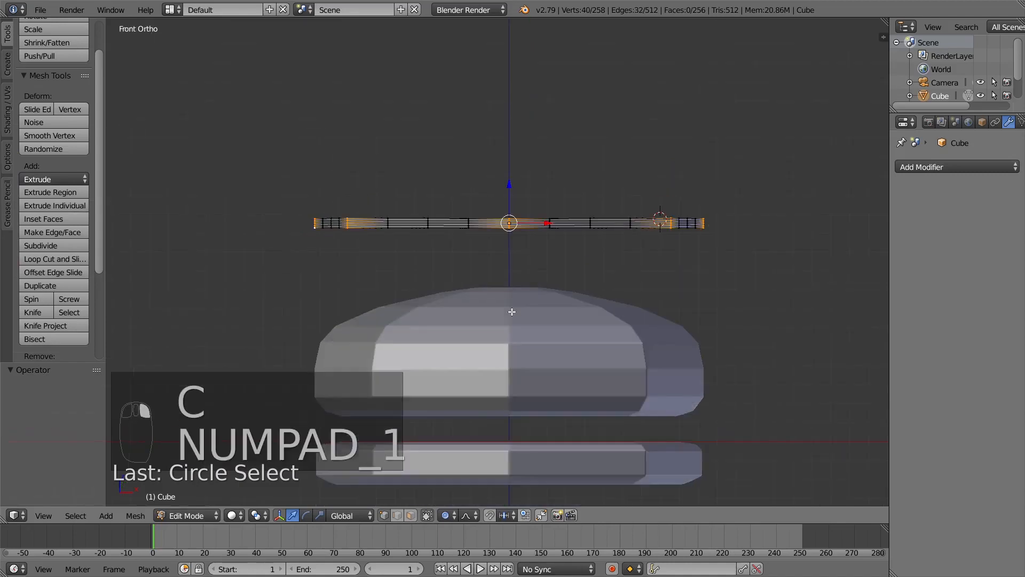
key("g")
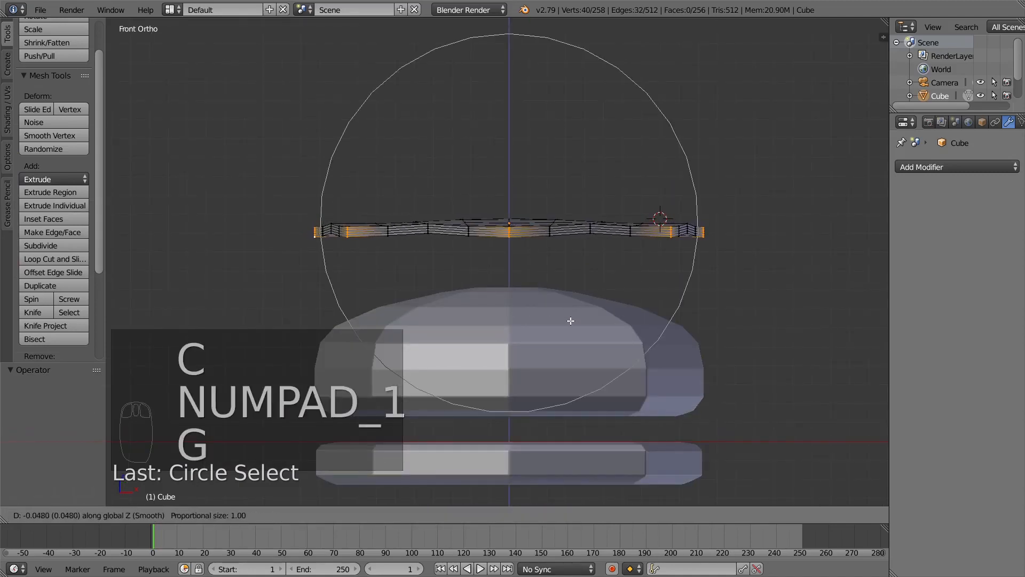
left_click(571, 324)
Step: Move the whole cheese plate 1.035 down along Z in Object Mode, between the top bun and the patty
key("Tab")
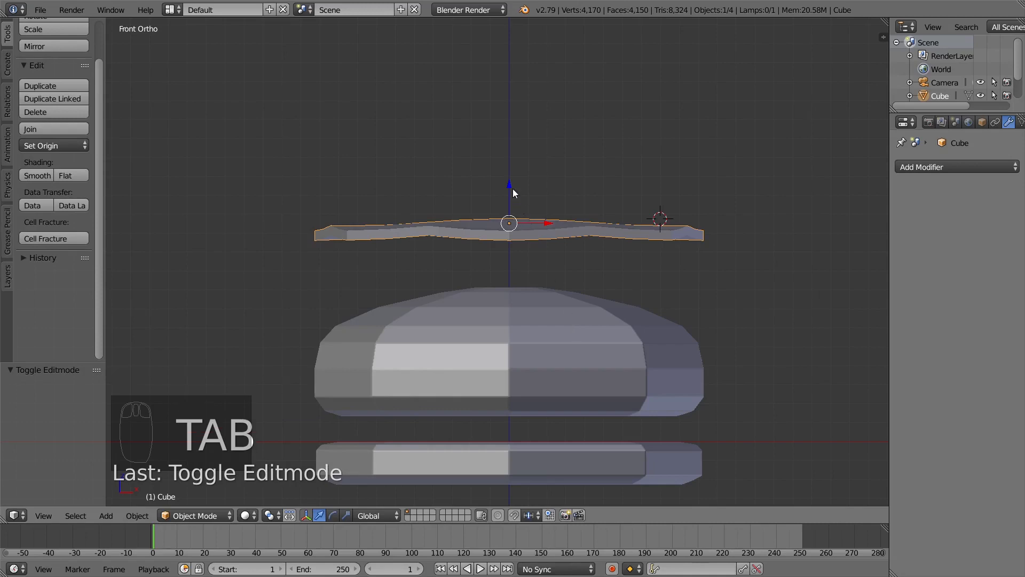
left_click_drag(509, 197, 509, 375)
middle_click_drag(509, 375, 519, 412)
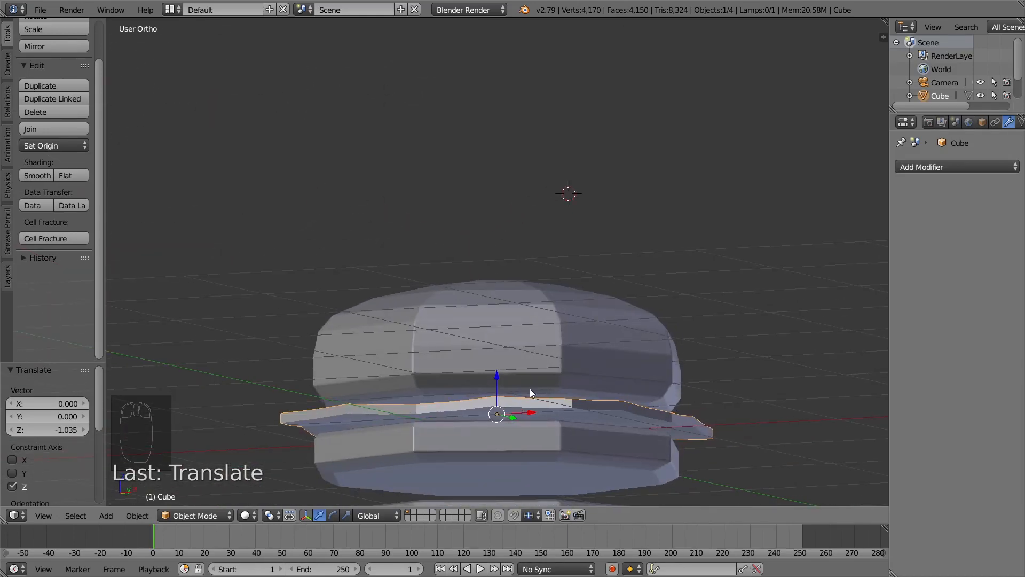
Step: Scale the cheese plate by 1.182 along Z to thicken it
key("KP_1")
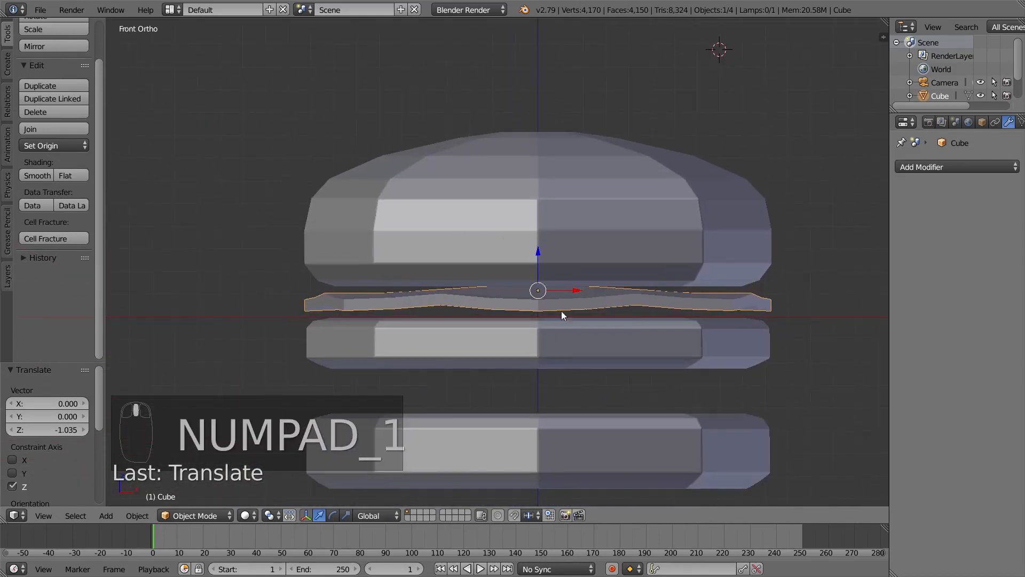
key("s")
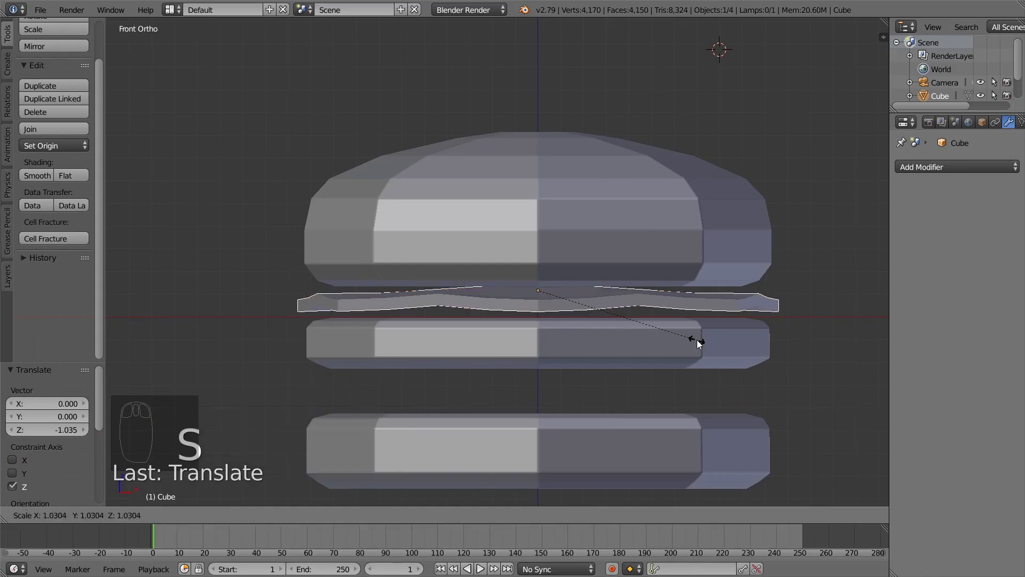
key("z")
left_click(716, 346)
middle_click_drag(668, 348, 484, 368)
Step: Duplicate the cheese plate and place the copy 0.350 lower along Z, just beneath the patty
key("KP_1")
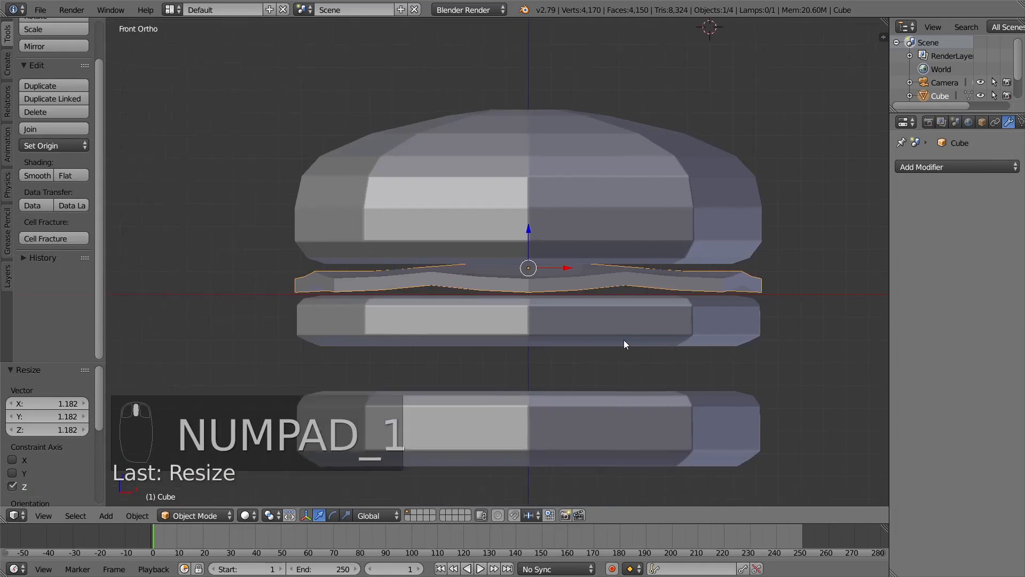
key("shift+d")
key("z")
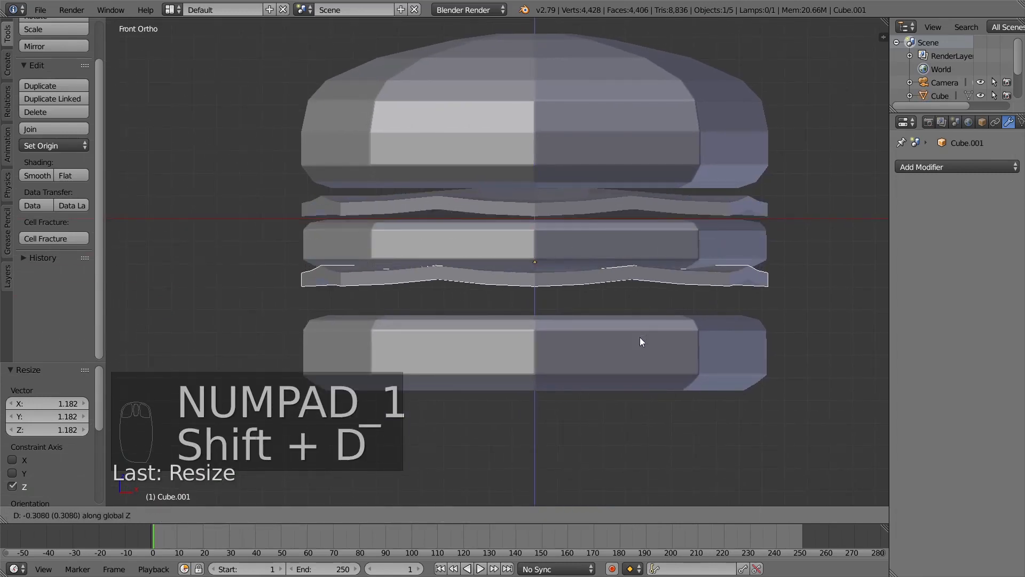
left_click(642, 347)
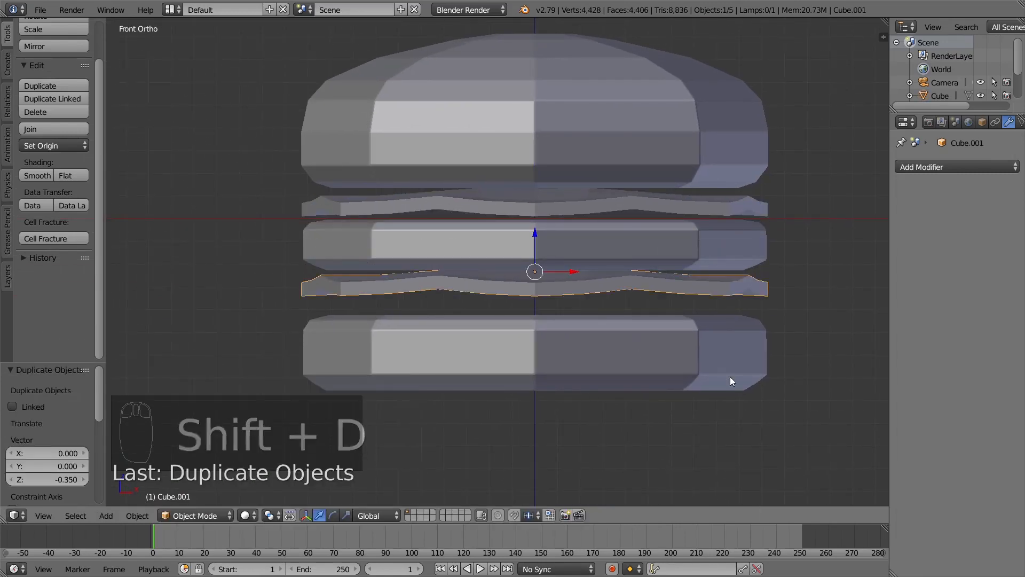
Step: Flatten the duplicated plate by scaling it to 0.424 along Z
key("s")
key("z")
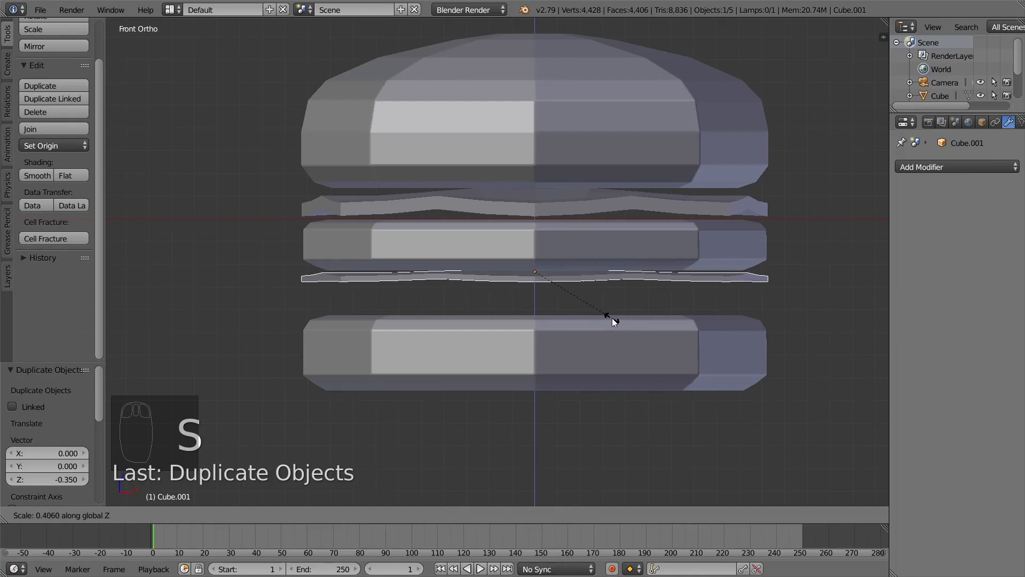
left_click(617, 317)
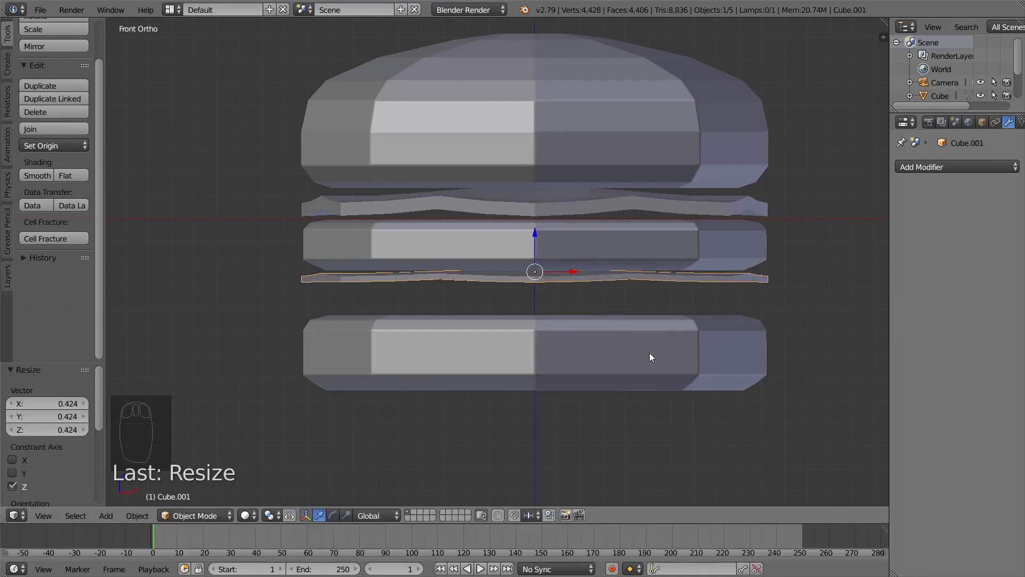
Step: Duplicate the flattened plate and place the copy 0.040 lower along Z
middle_click_drag(650, 353, 645, 325, "shift")
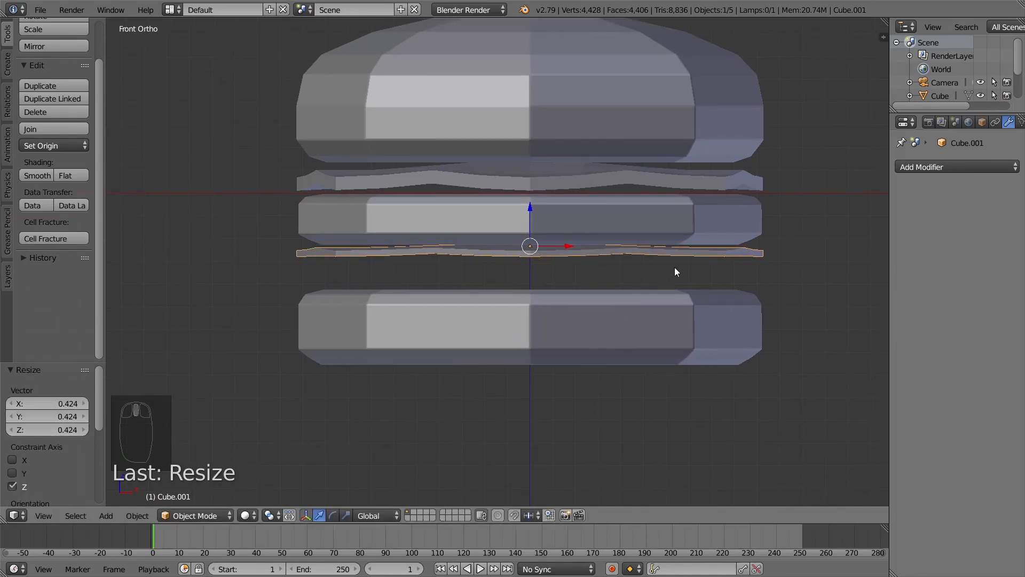
key("shift+d")
key("z")
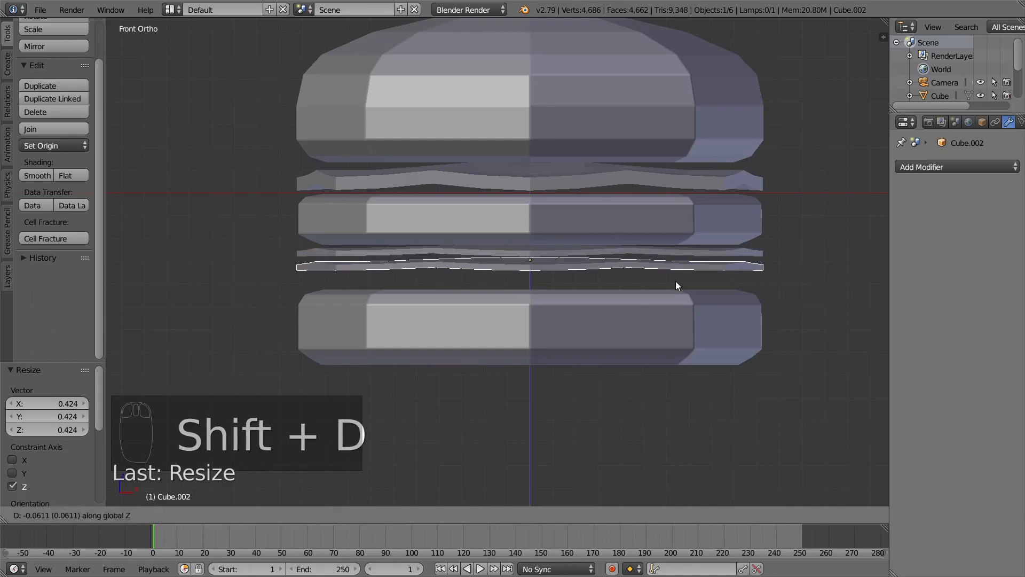
left_click(677, 281)
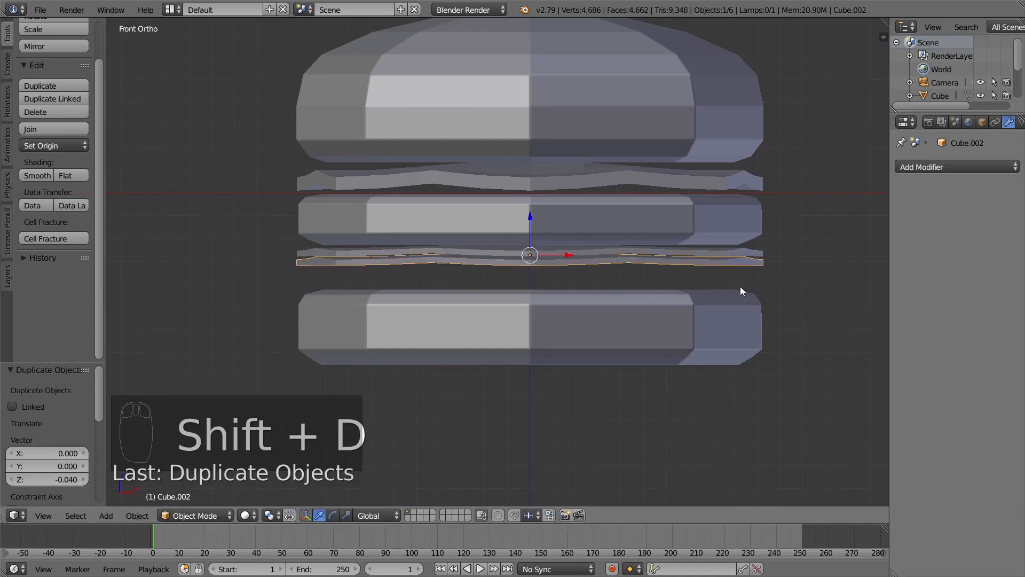
key("e")
key("z")
key("z")
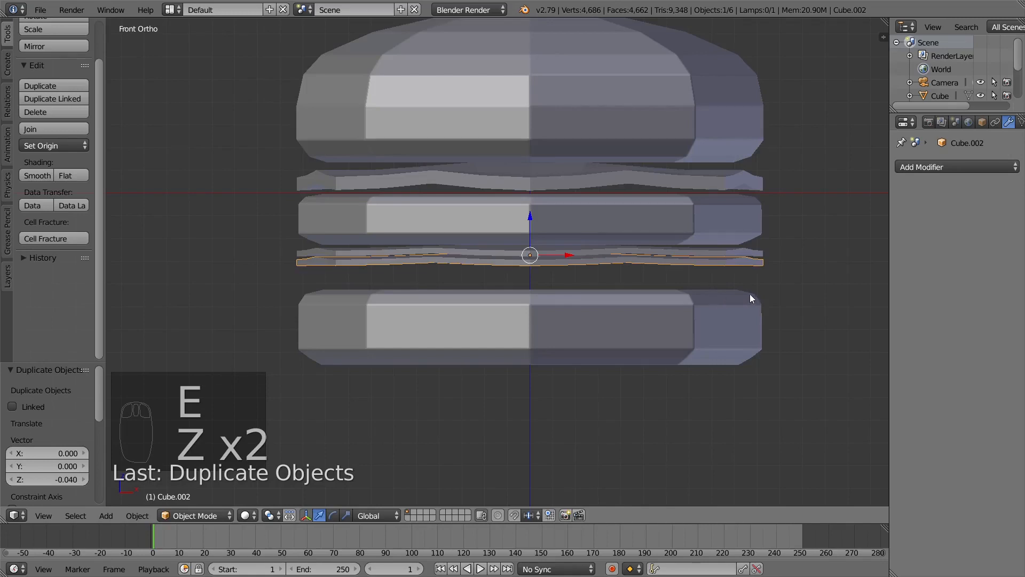
Step: Rotate the lowest thin plate 16.7° about Z and another 2.77° so its corners are offset from the plate above
key("r")
left_click(632, 299)
middle_click_drag(632, 300, 723, 354)
key("r")
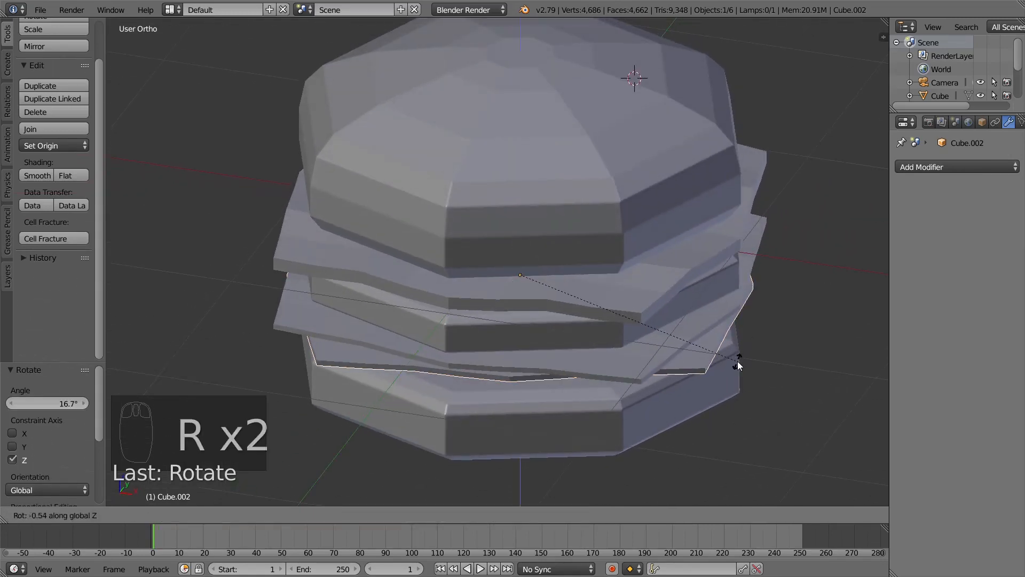
left_click(743, 351)
Step: Open the bun and patty object in Edit Mode and select all linked geometry of the bottom bun
key("KP_1")
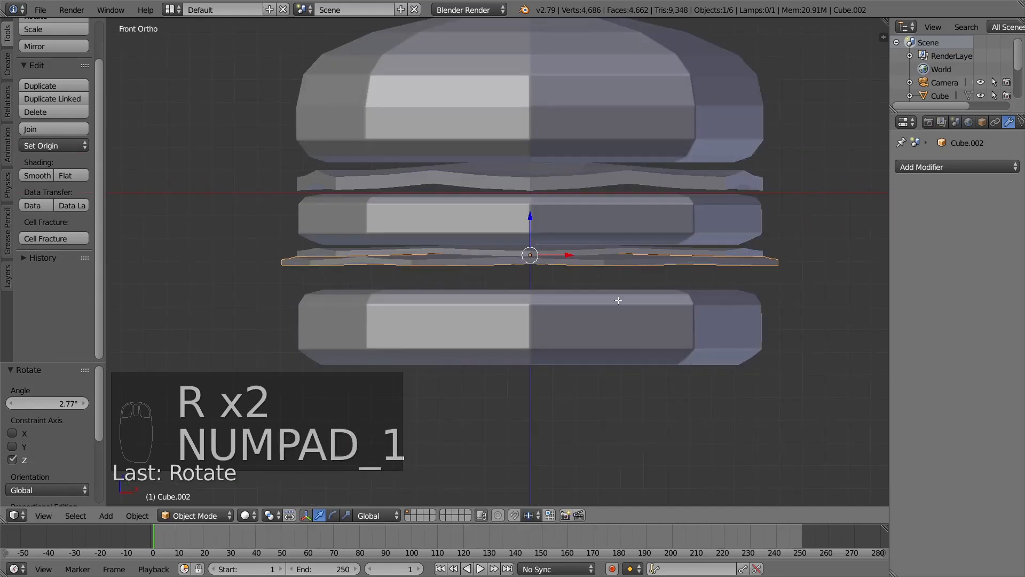
key("Tab")
key("Tab")
key("Tab")
right_click(569, 217)
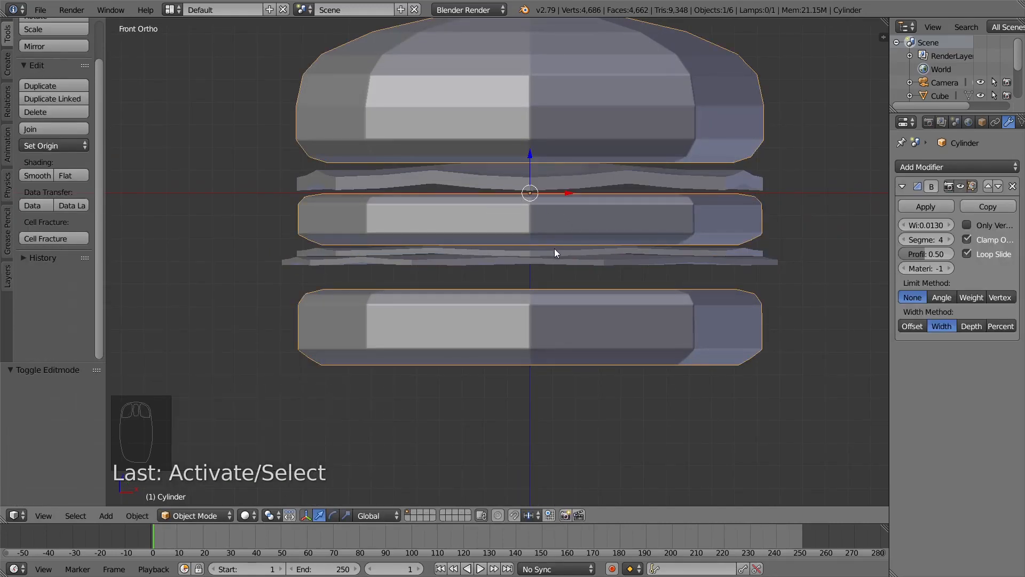
key("Tab")
right_click(540, 304)
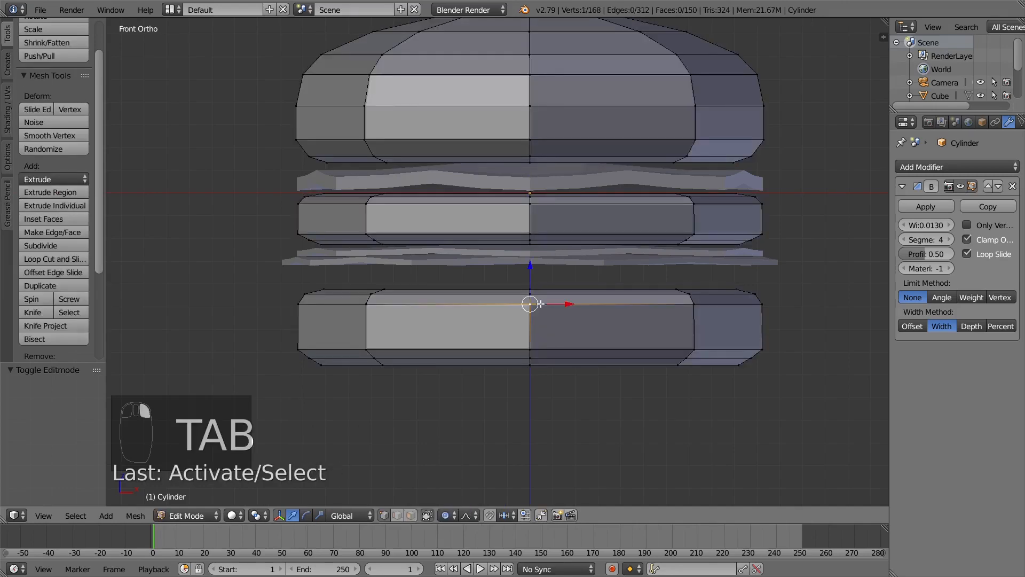
key("ctrl+l")
Step: Turn off proportional editing and move the bottom bun 0.125 up along Z against the thin plates
key("g")
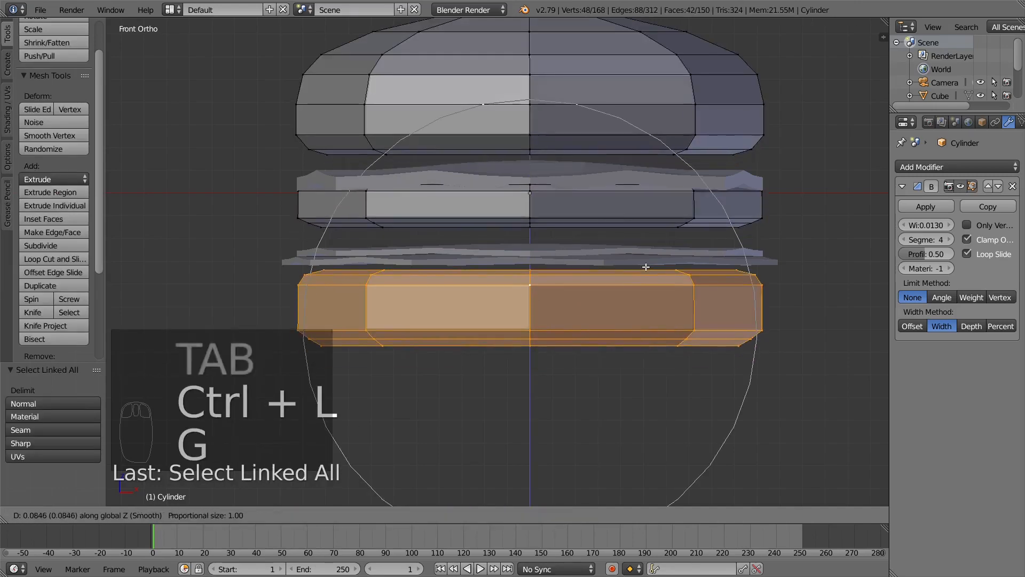
right_click(645, 262)
left_click(447, 516)
left_click(466, 499)
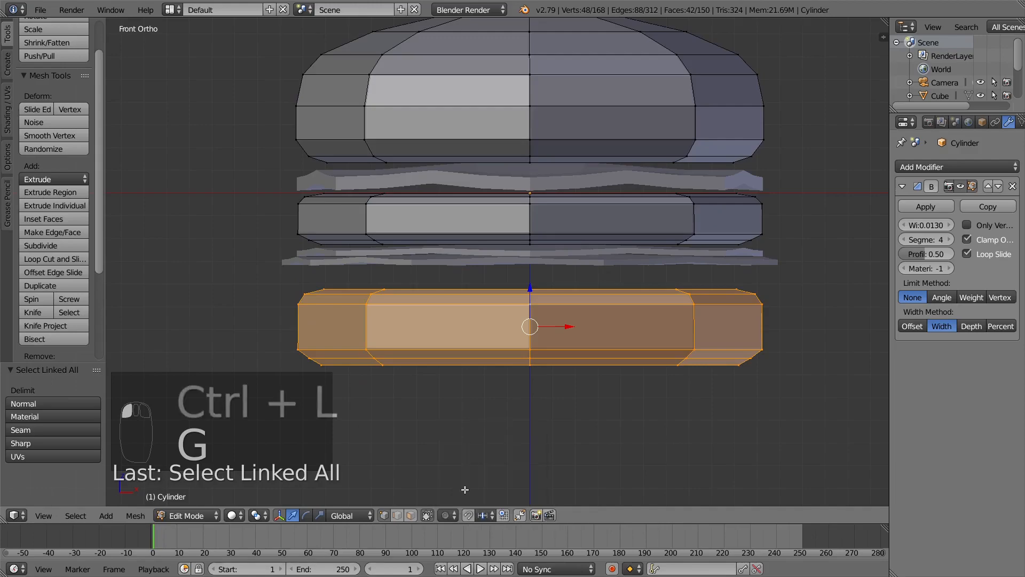
key("g")
key("z")
left_click(643, 412)
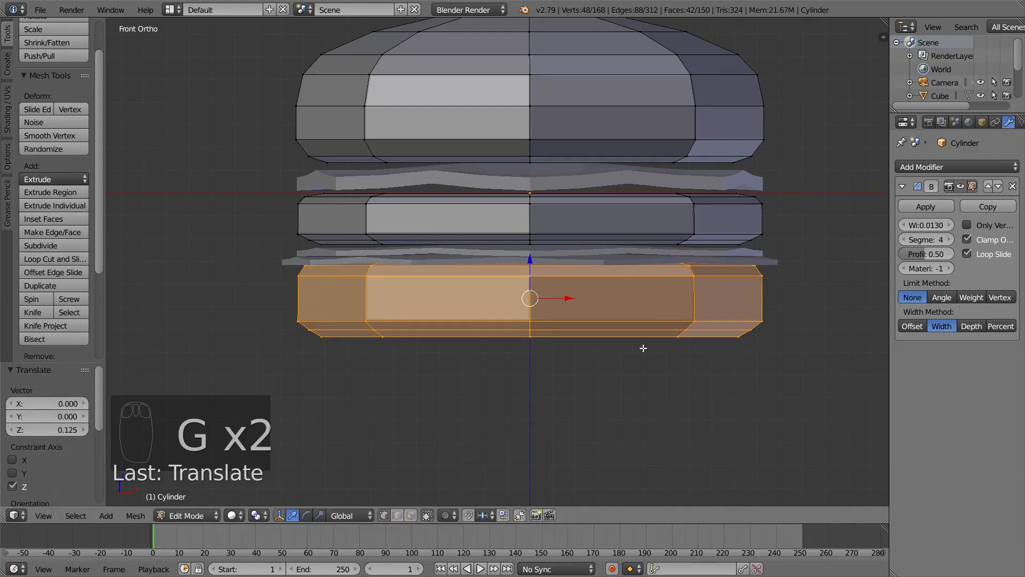
middle_click_drag(643, 412, 652, 351)
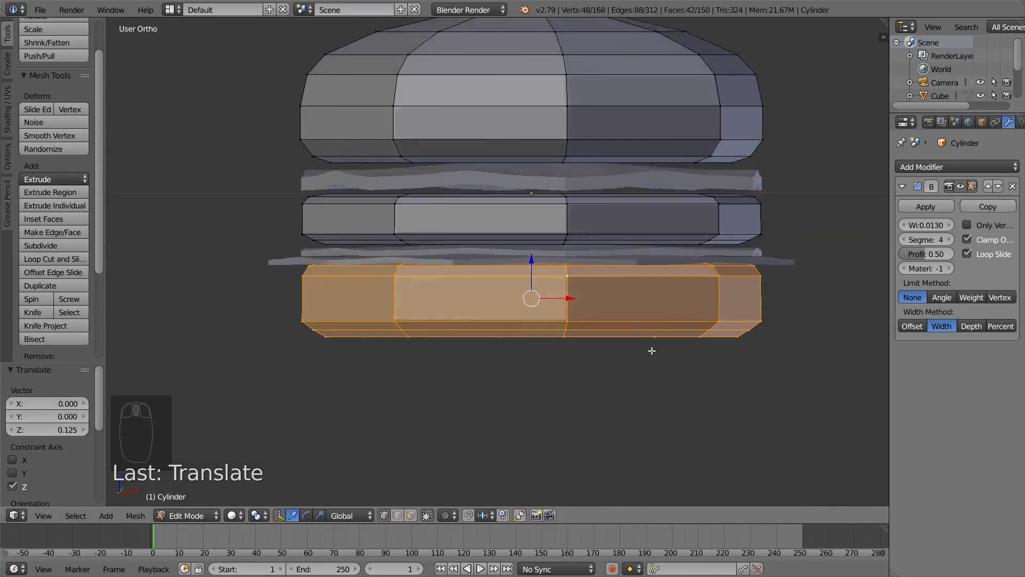
Step: Select all linked geometry of the top bun and move it 0.035 down along Z toward the cheese layer
key("KP_1")
right_click(538, 135)
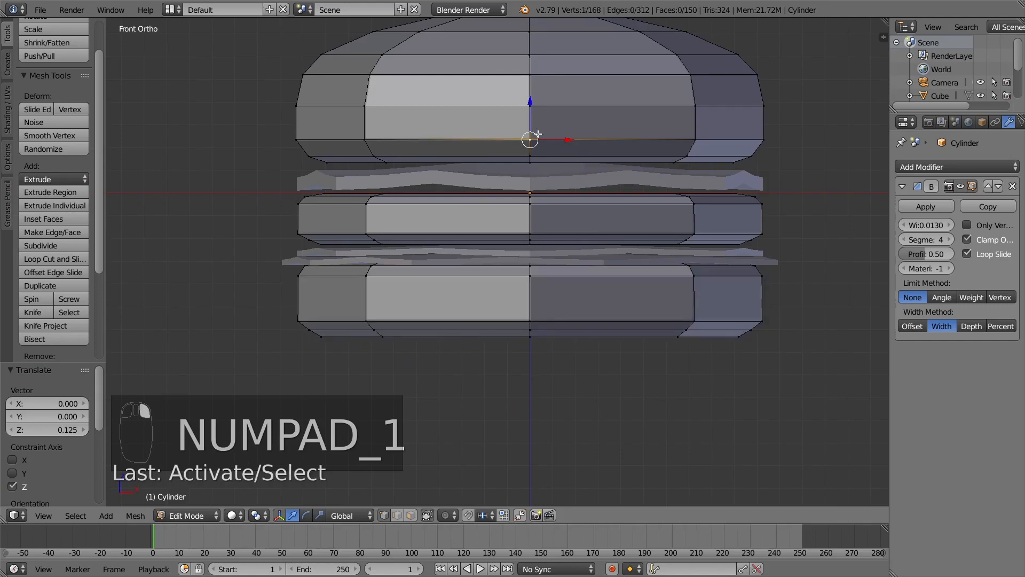
key("ctrl+l")
key("g")
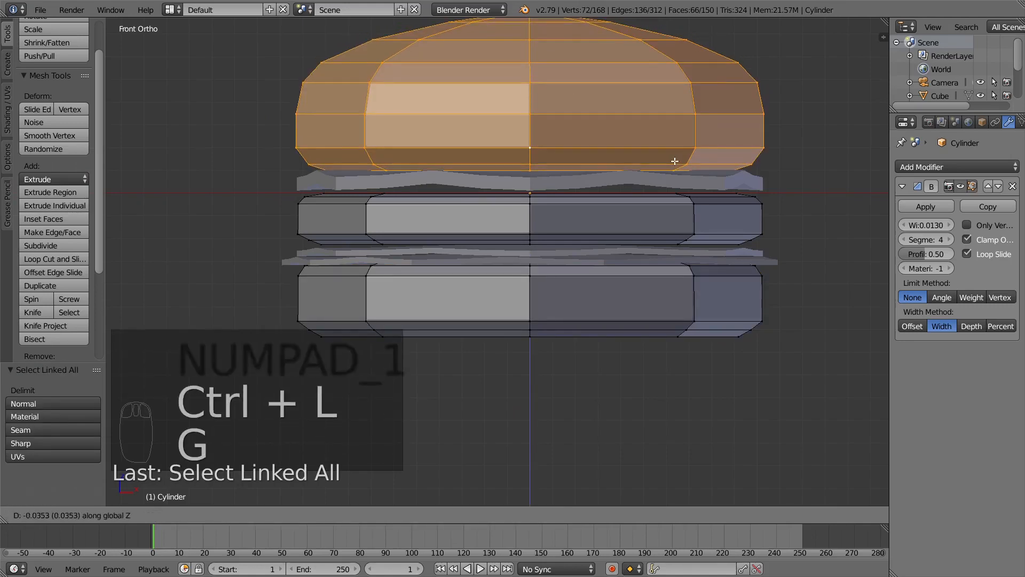
left_click(552, 188)
Step: Select the whole linked patty, move it about 0.028 up along Z against the cheese, and return to Object Mode
right_click(531, 199)
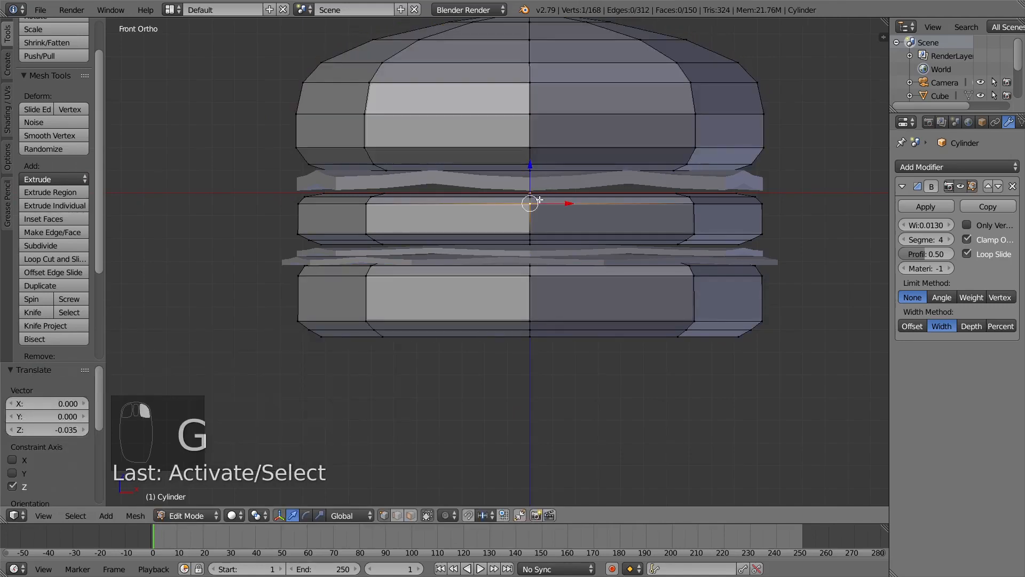
key("ctrl+l")
key("g")
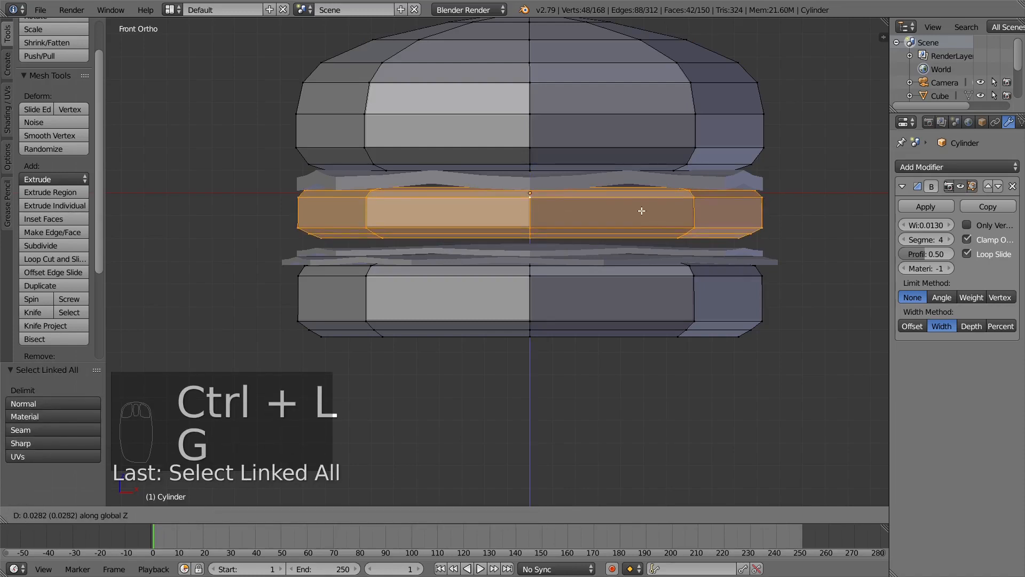
left_click(642, 210)
key("Tab")
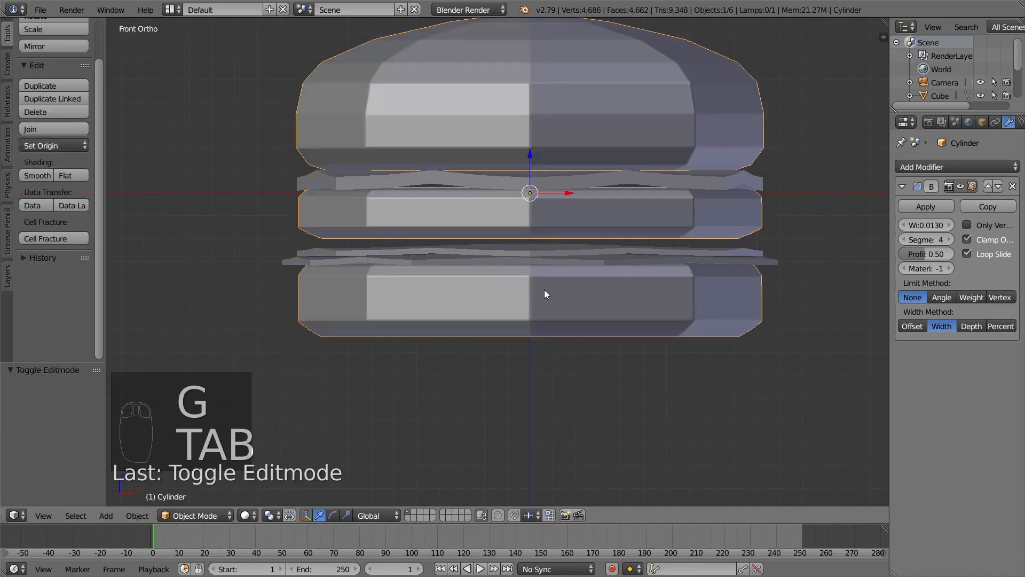
Step: Select both thin plates below the patty and move them together 0.052 up along Z
right_click(520, 264)
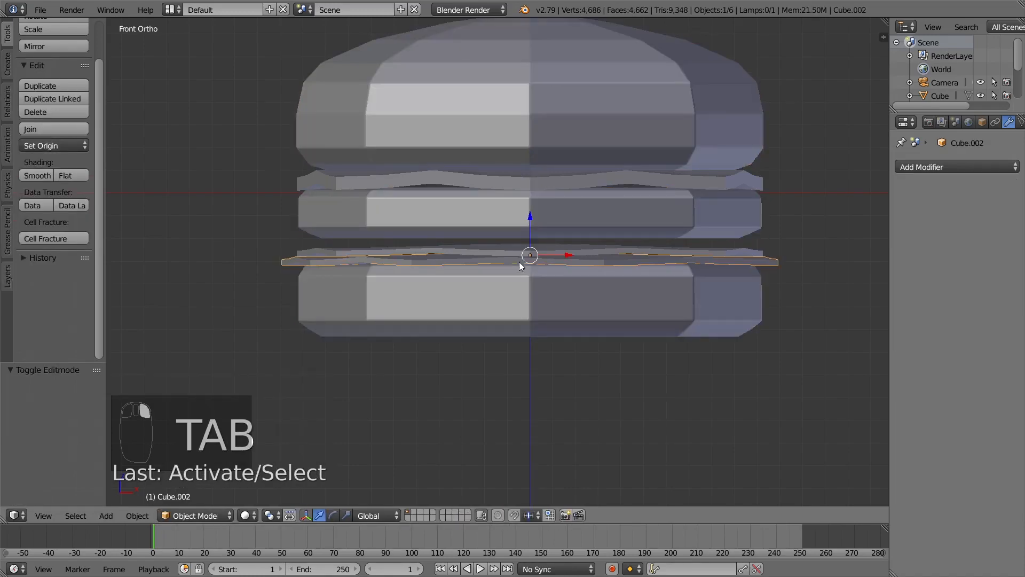
right_click(562, 253, "shift")
key("g")
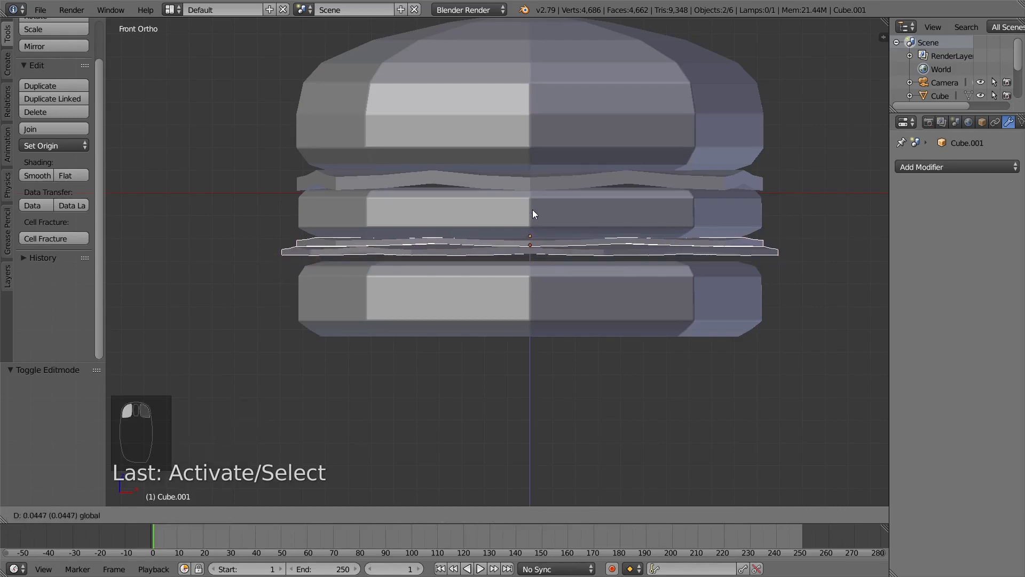
left_click_drag(533, 207, 533, 207)
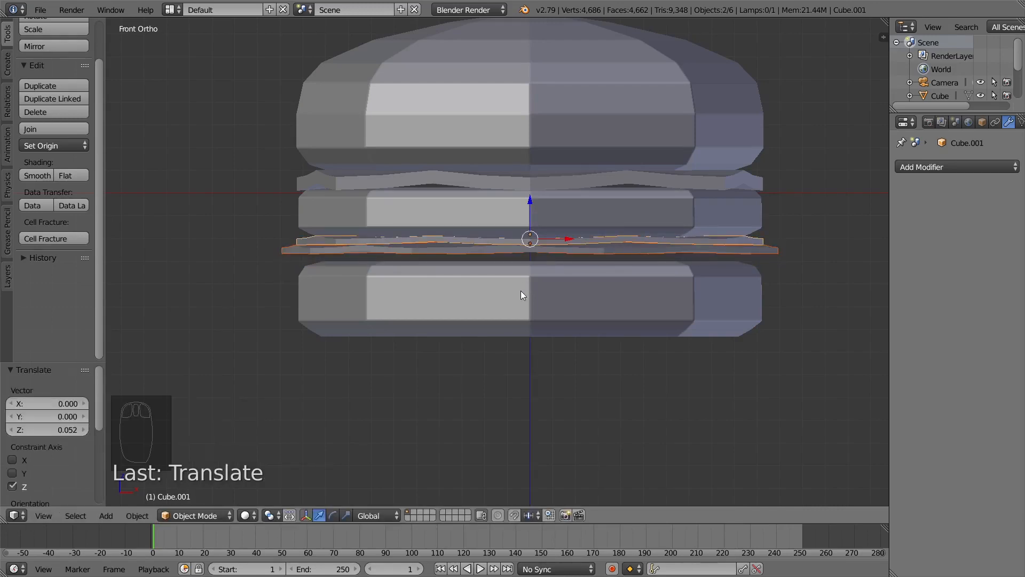
Step: Move the bottom bun's linked geometry 0.052 up along Z against the thin plates and return to Object Mode
left_click(521, 290)
right_click(521, 290)
key("Tab")
right_click(530, 275)
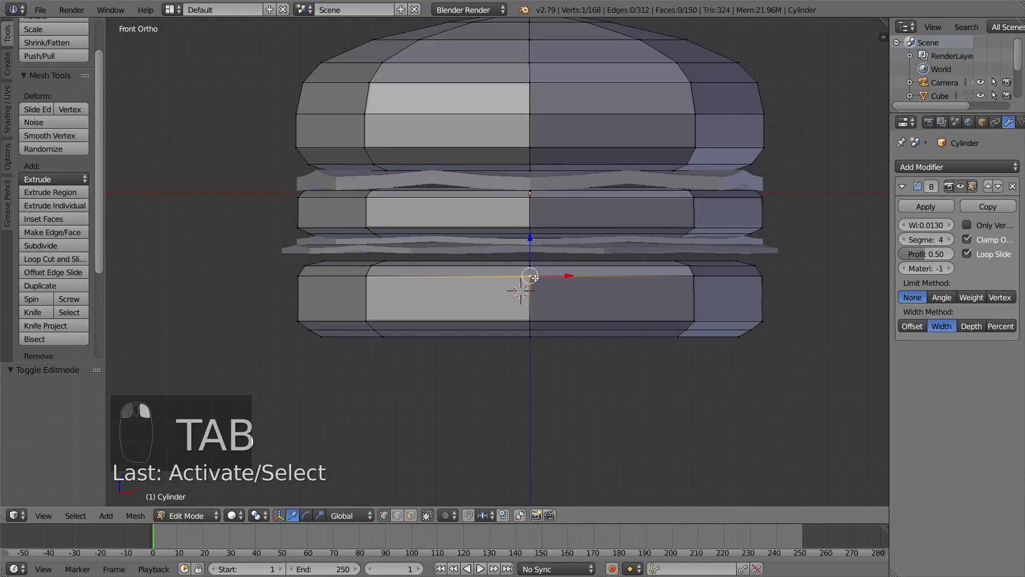
key("ctrl+l")
left_click_drag(530, 259, 531, 250)
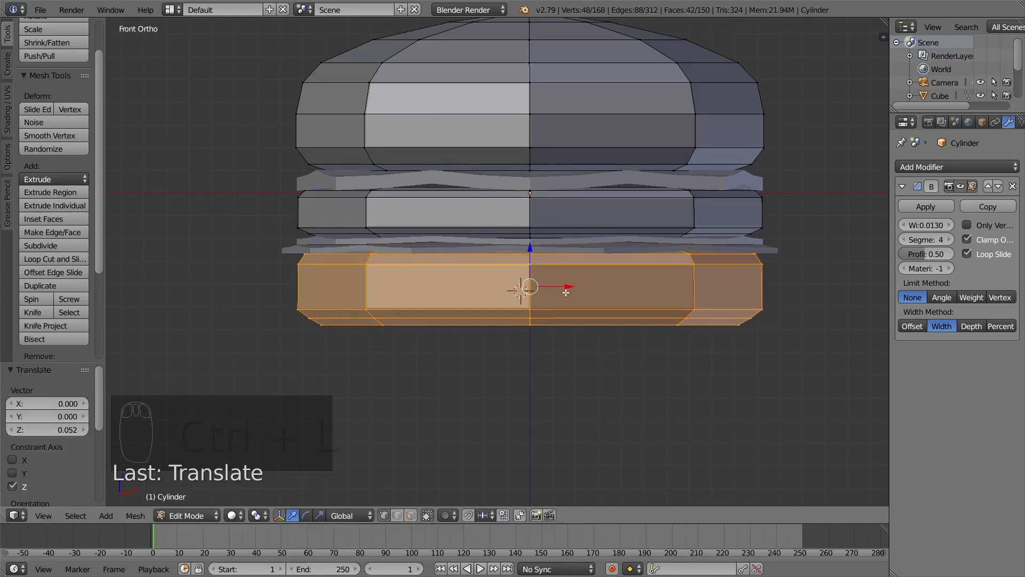
middle_click_drag(515, 316, 511, 347)
key("Tab")
scroll(554, 338, "down", 7)
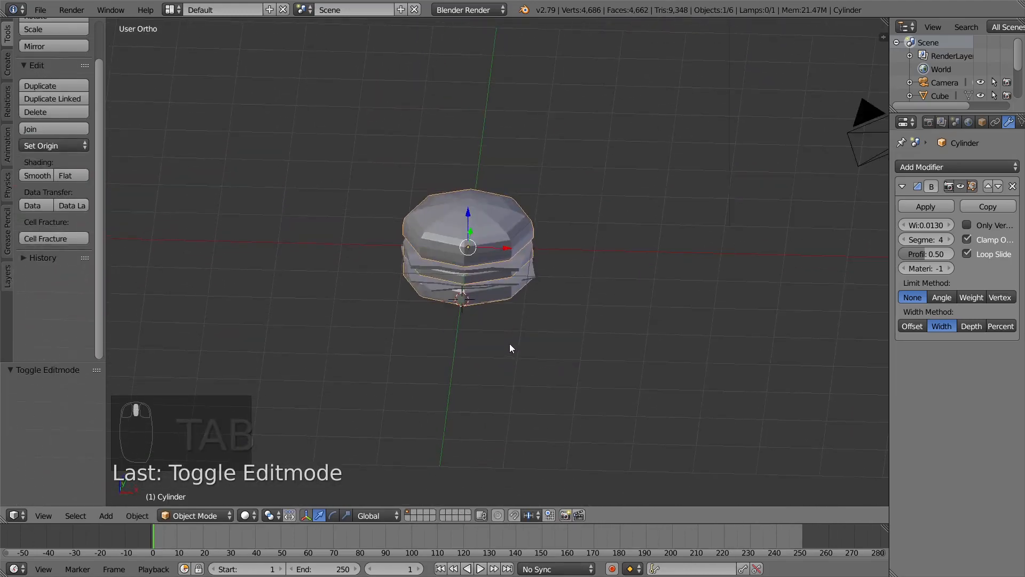
Step: Save the file as junk food.blend in the Project folder
key("ctrl+s")
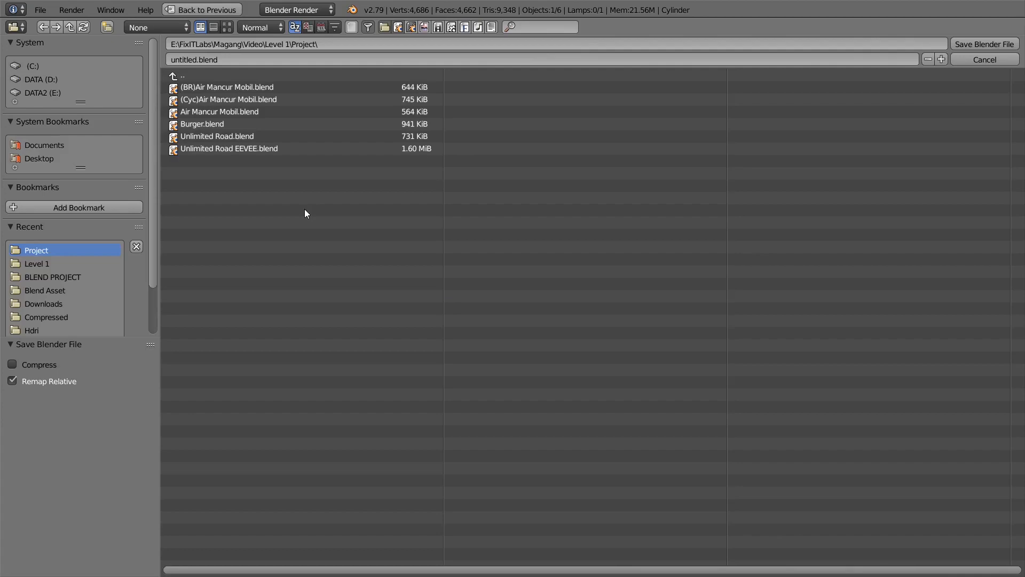
left_click(178, 59)
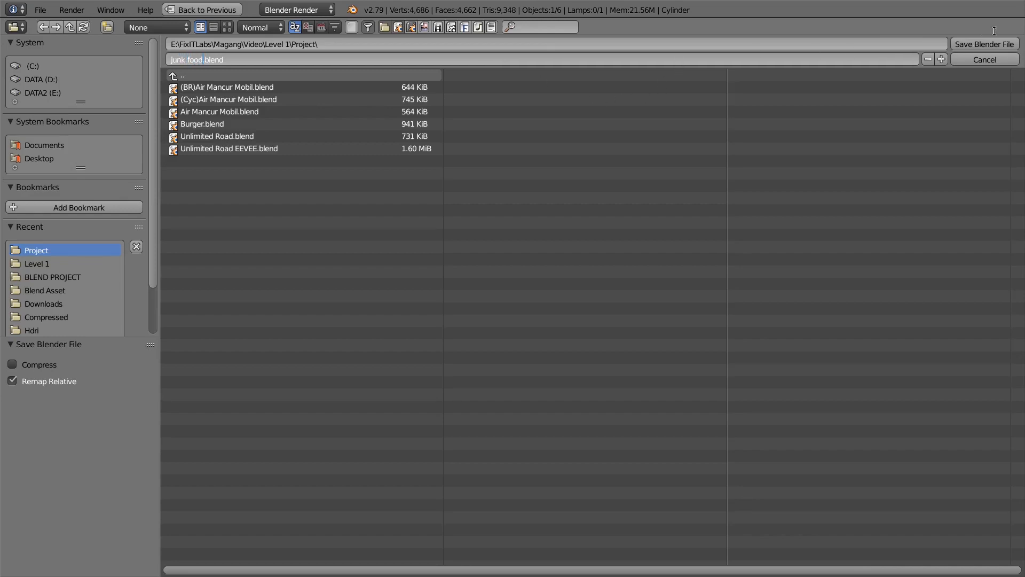
left_click(972, 42)
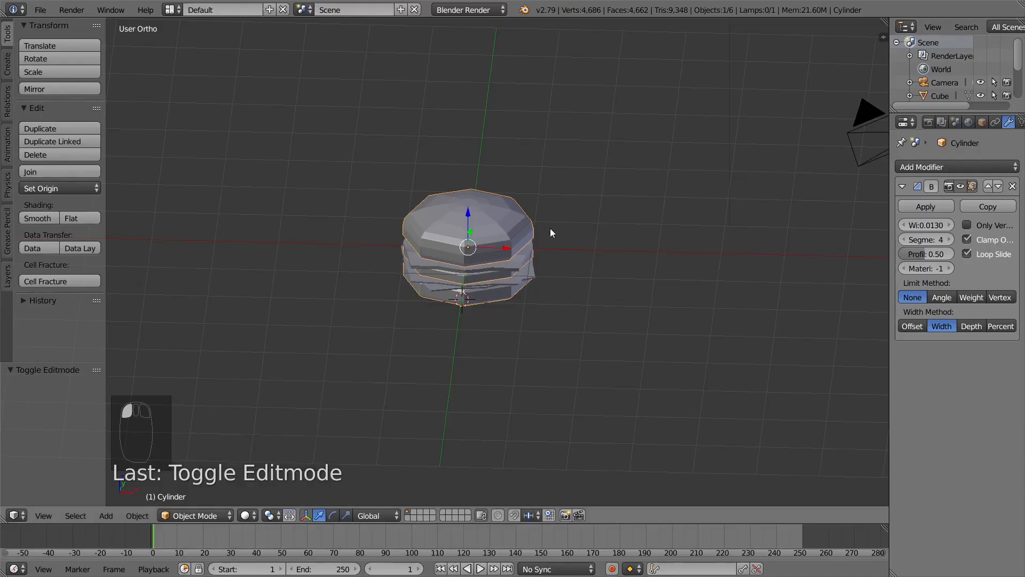
Step: Select all four burger objects and raise them together along Z until the bottom bun rests on the ground line
key("KP_1")
right_click(539, 275)
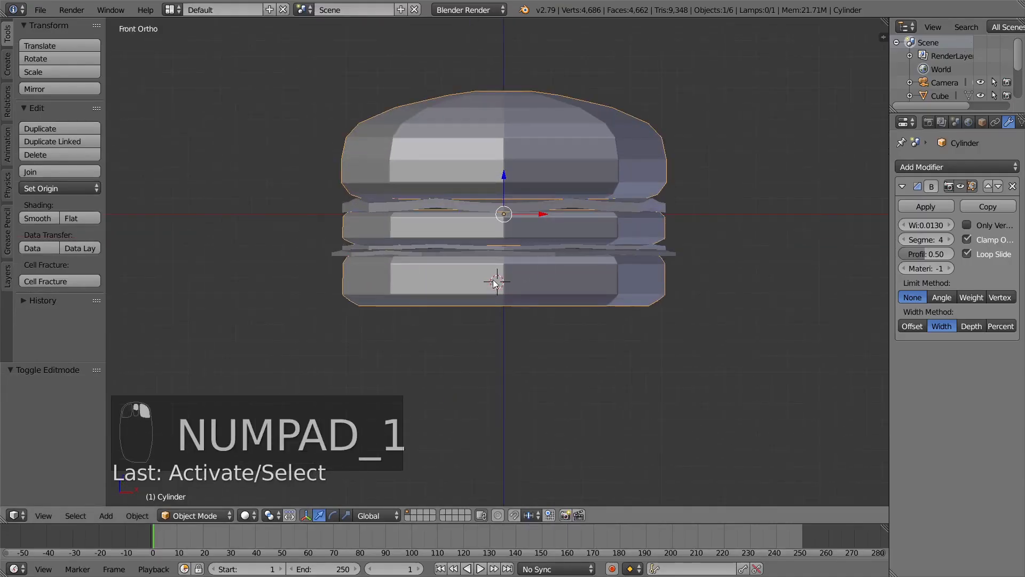
right_click(501, 248)
left_click(241, 78)
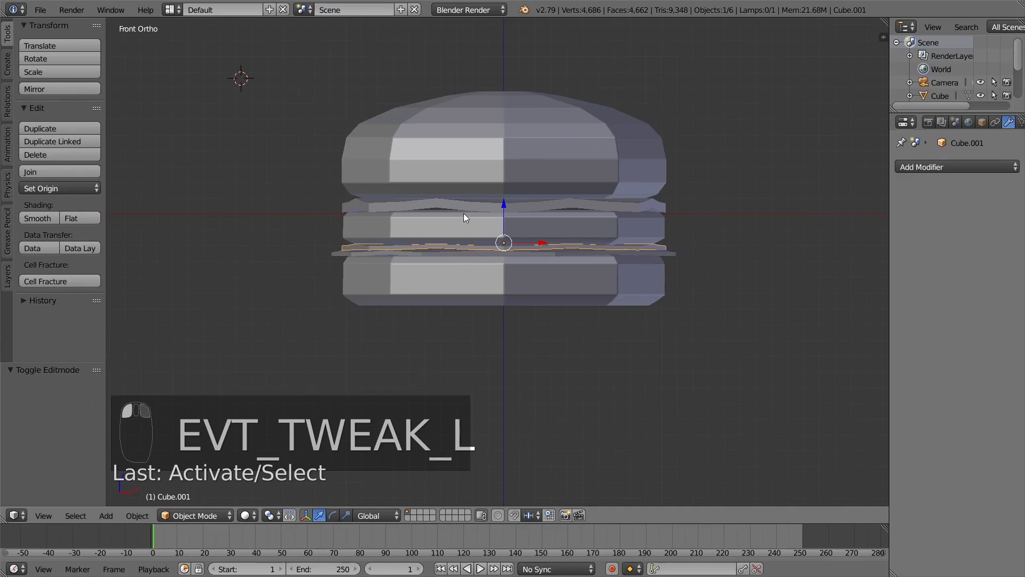
key("b")
mouse_move(290, 71)
left_mouse_down()
mouse_move(707, 310)
mouse_move(807, 350)
left_mouse_up()
scroll(652, 282, "down", 4)
middle_click_drag(651, 281, 642, 282)
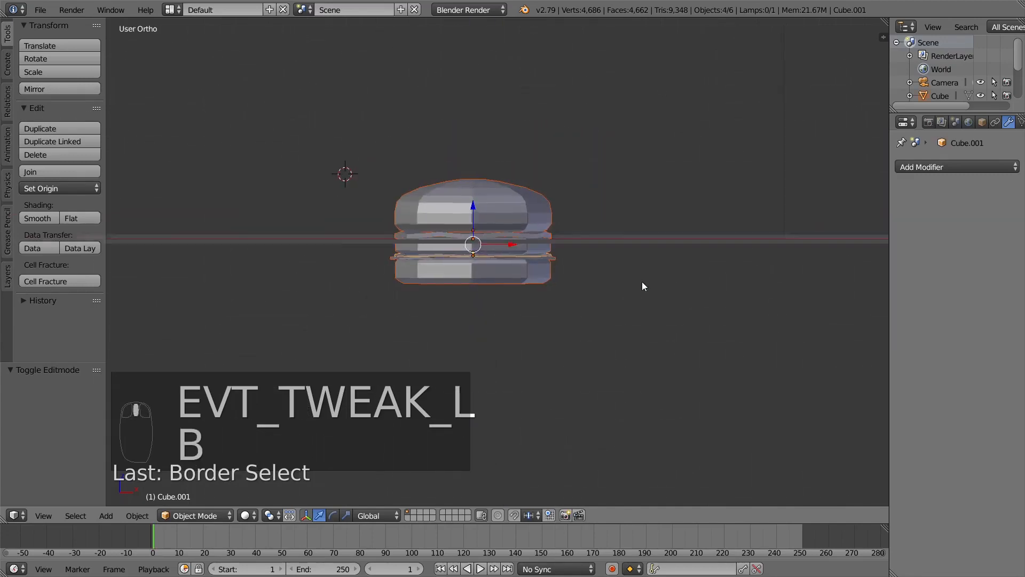
key("KP_1")
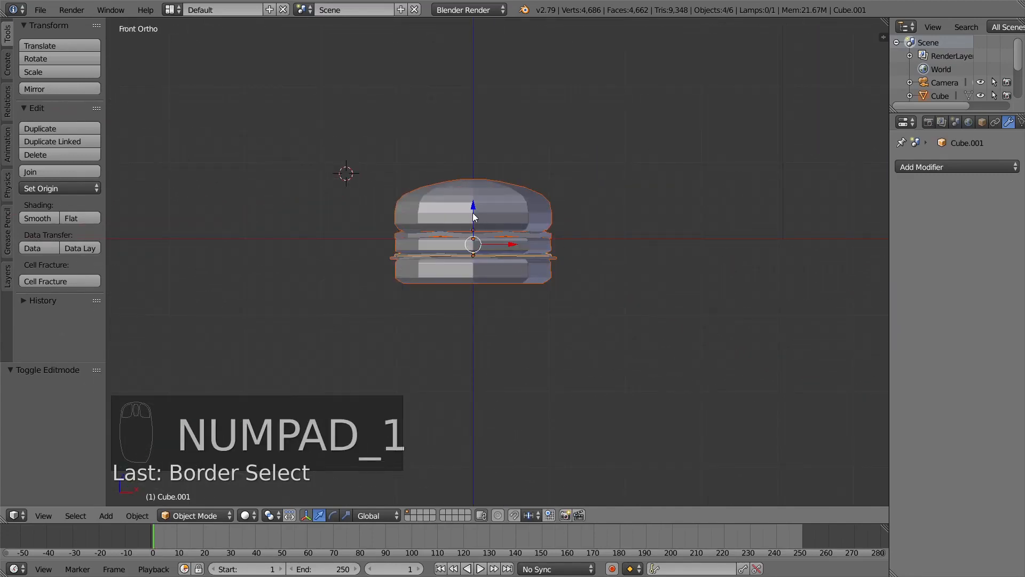
left_click_drag(474, 217, 470, 169)
scroll(488, 209, "up", 4)
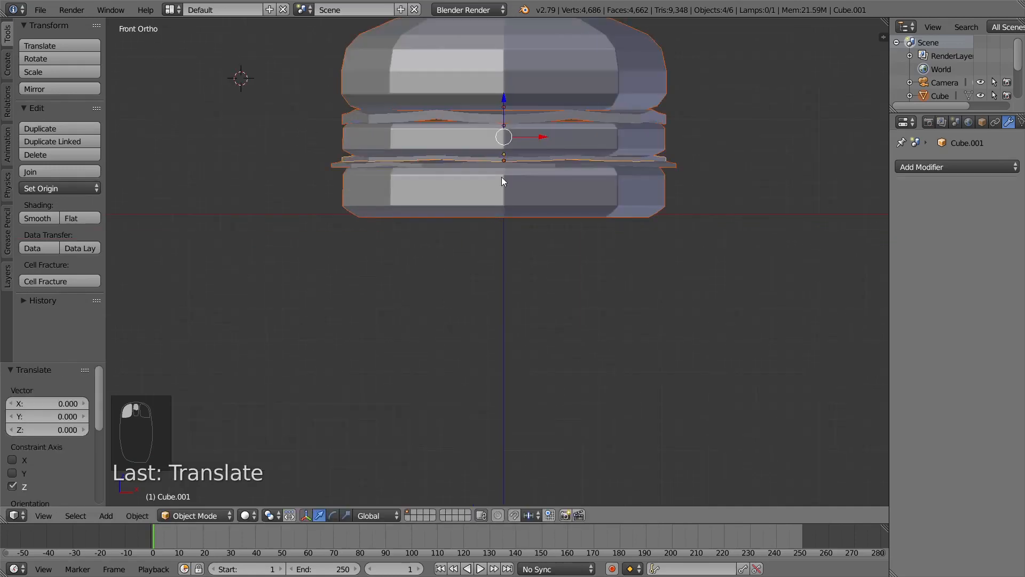
Step: Try moving the cheese layer and the bun object separately to check whether the burger parts are linked
right_click(501, 178)
key("g")
right_click(568, 115)
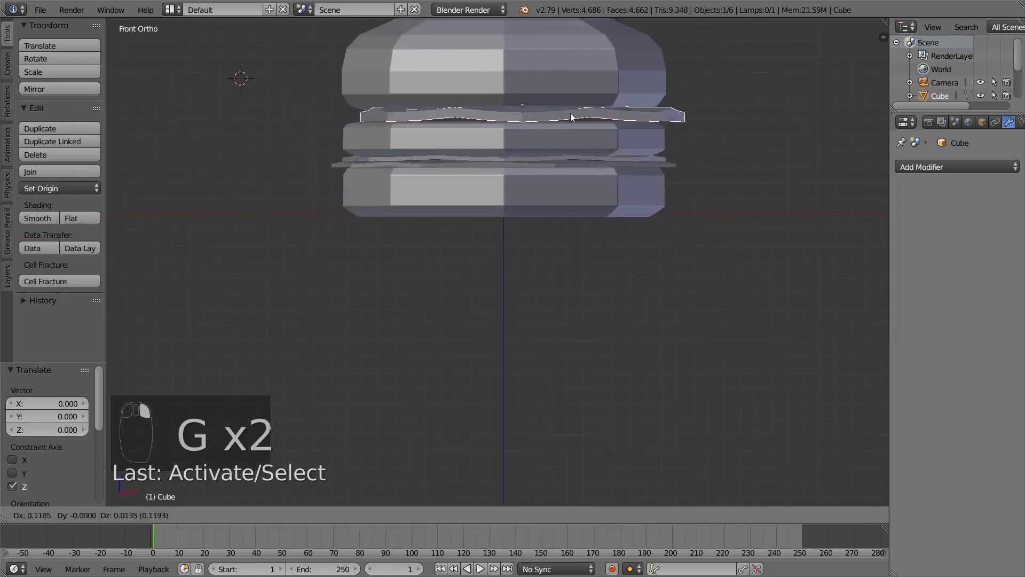
right_click(537, 186)
key("g")
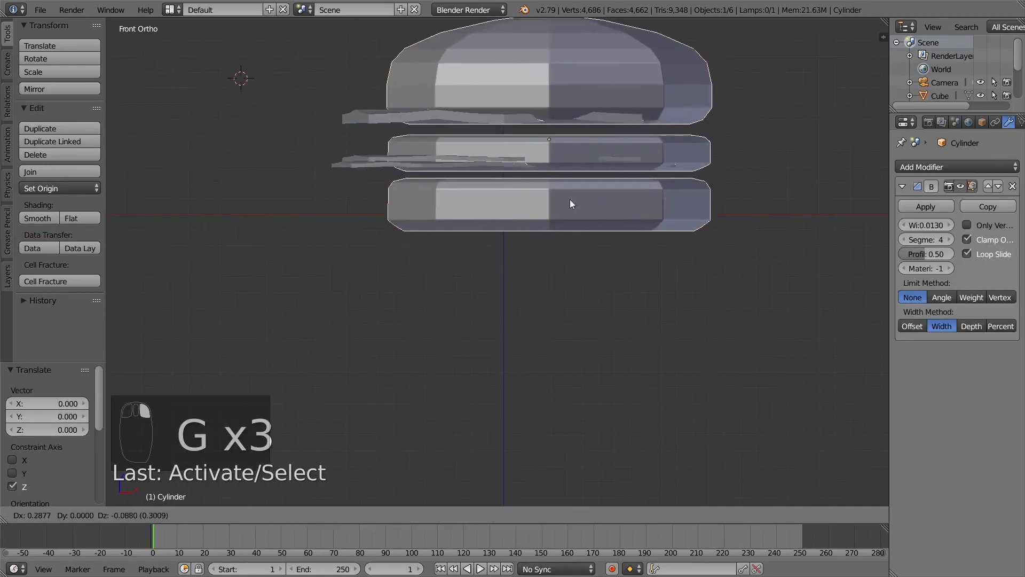
right_click(534, 160)
right_click(502, 118)
key("g")
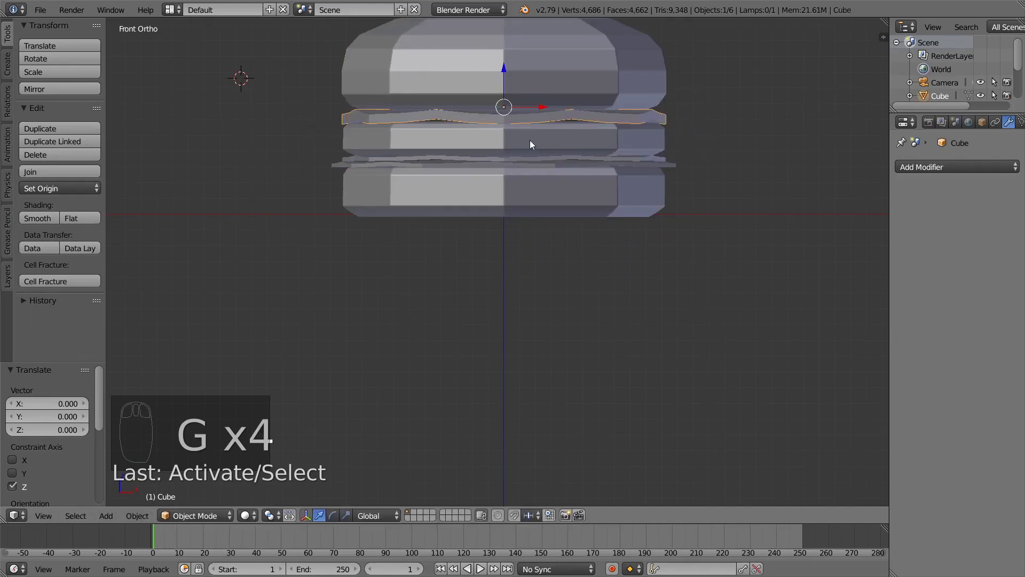
right_click(505, 87)
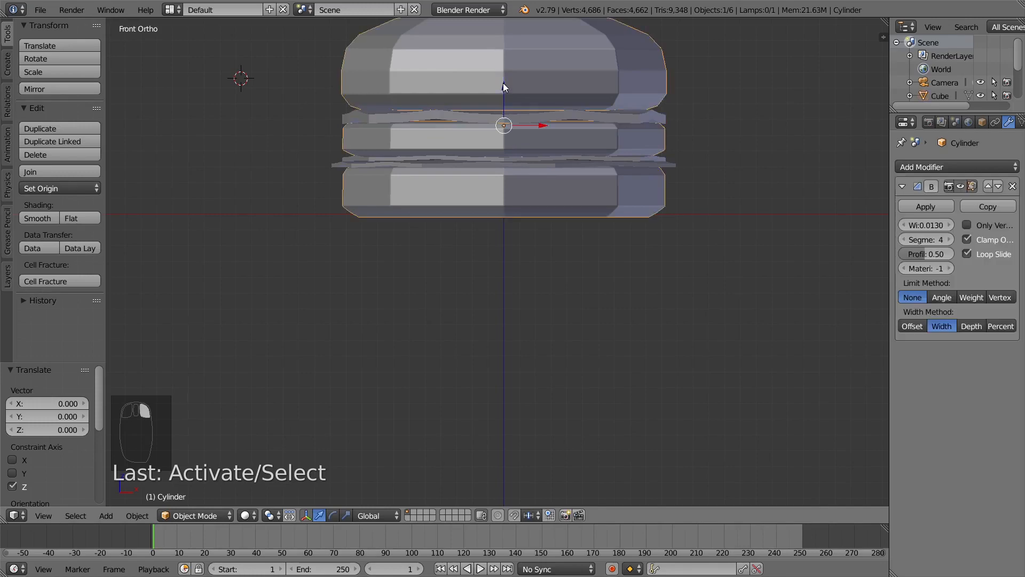
Step: Parent the thick cheese layer under the top bun to the bun and patty object, using the Object type
right_click(521, 119)
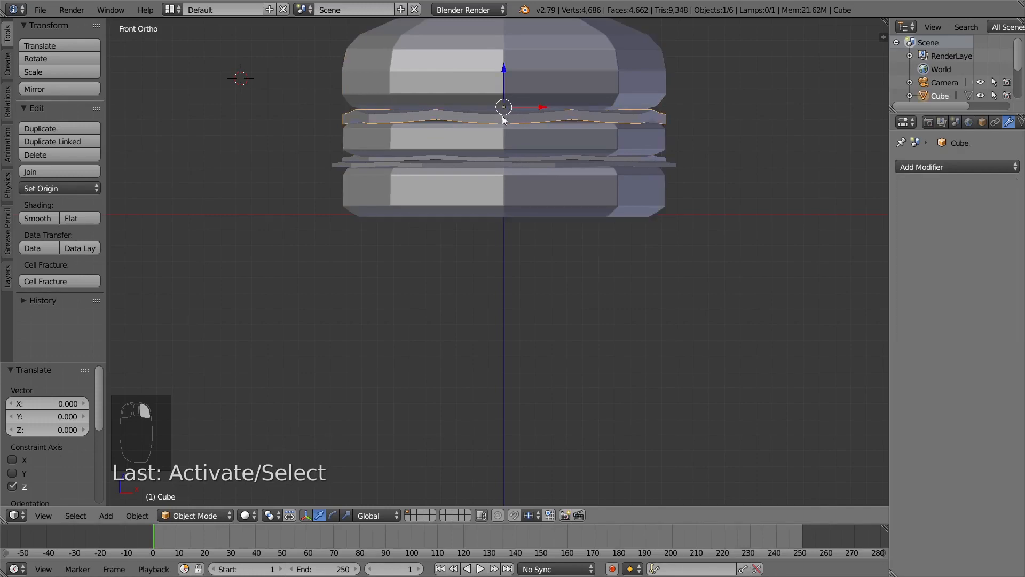
scroll(530, 117, "up", 3)
middle_click_drag(551, 165, 568, 382, "shift")
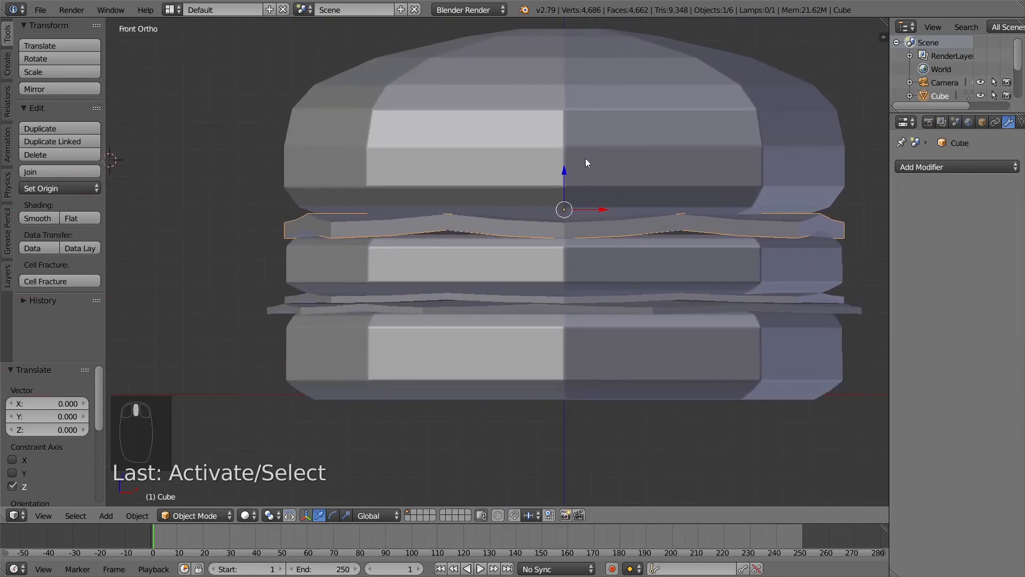
right_click(559, 113)
key("ctrl+p")
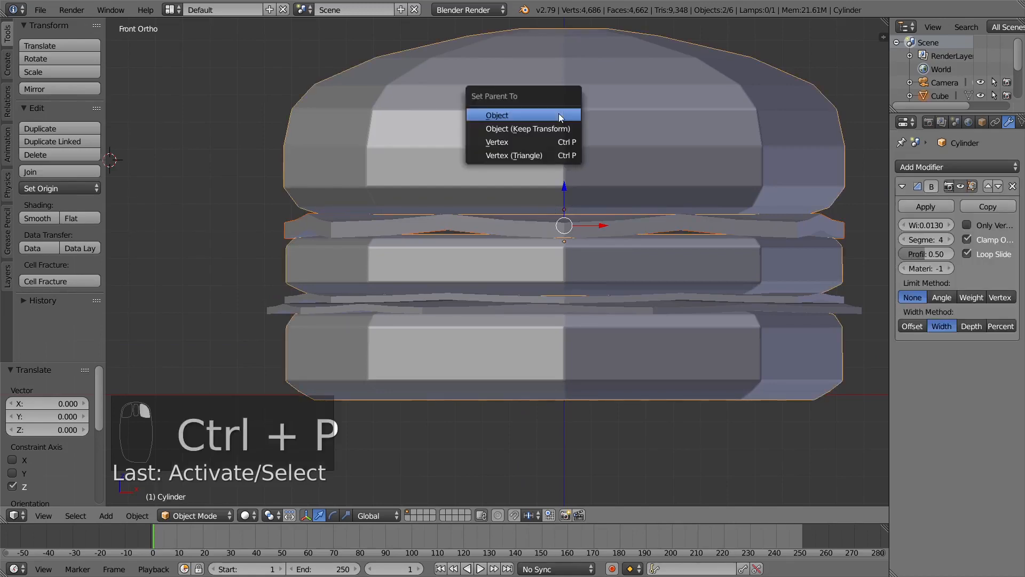
left_click(558, 113)
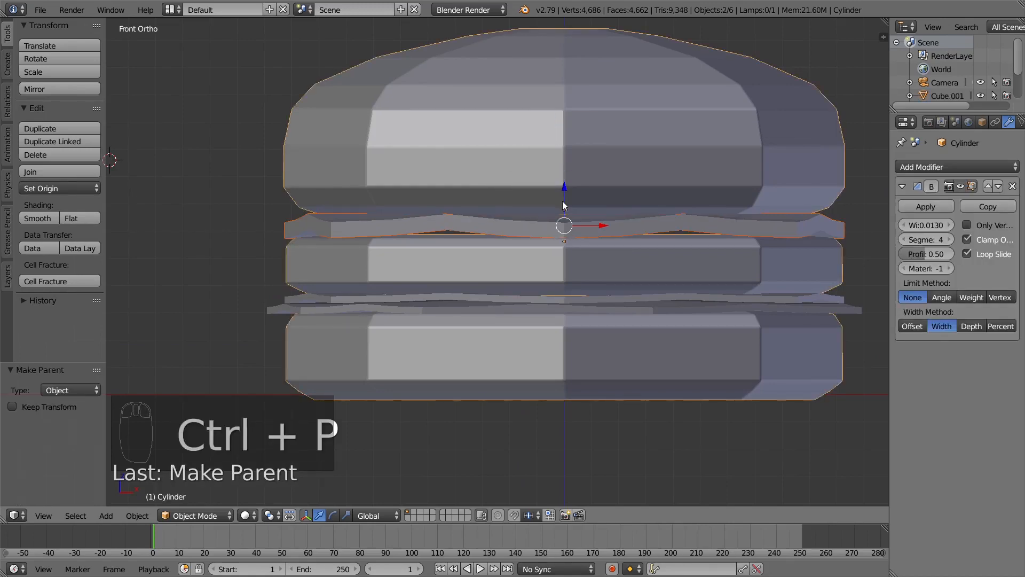
Step: Try moving the bun and patty object alone to check that the parented cheese layer follows
right_click(591, 140)
key("g")
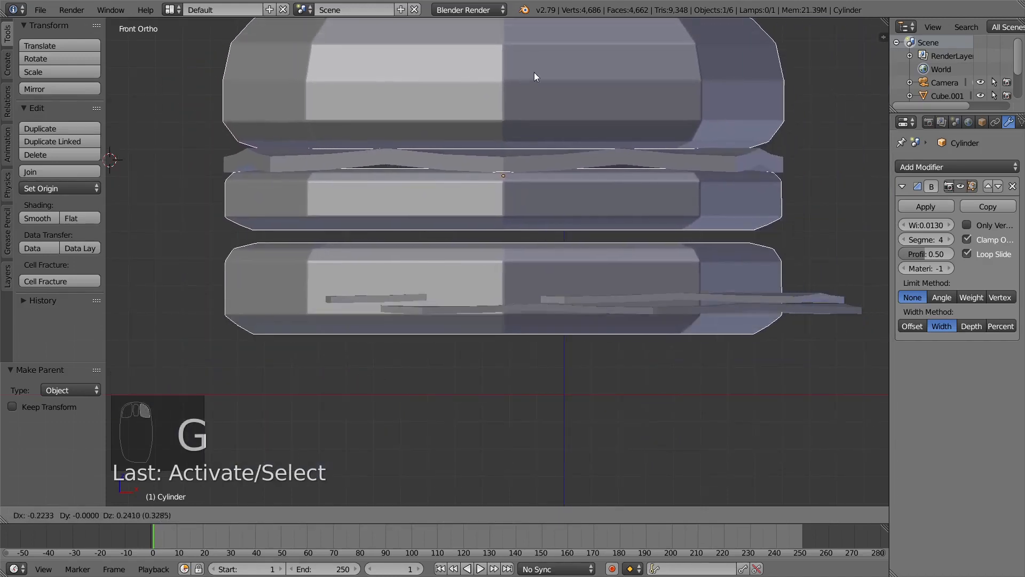
right_click(534, 75)
Step: Select both thin plates between the patty and the bottom bun
right_click(515, 296)
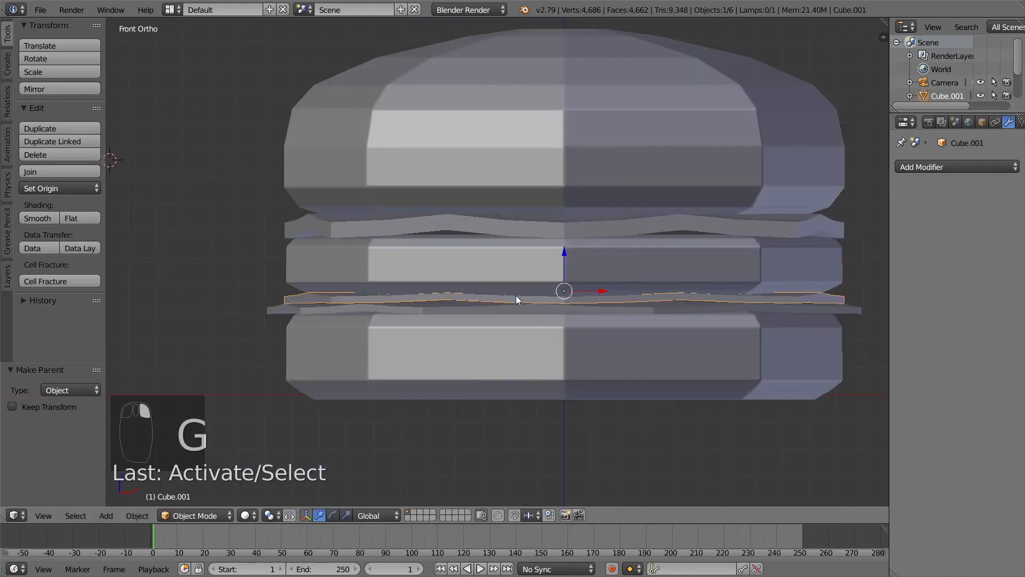
right_click(454, 308, "shift")
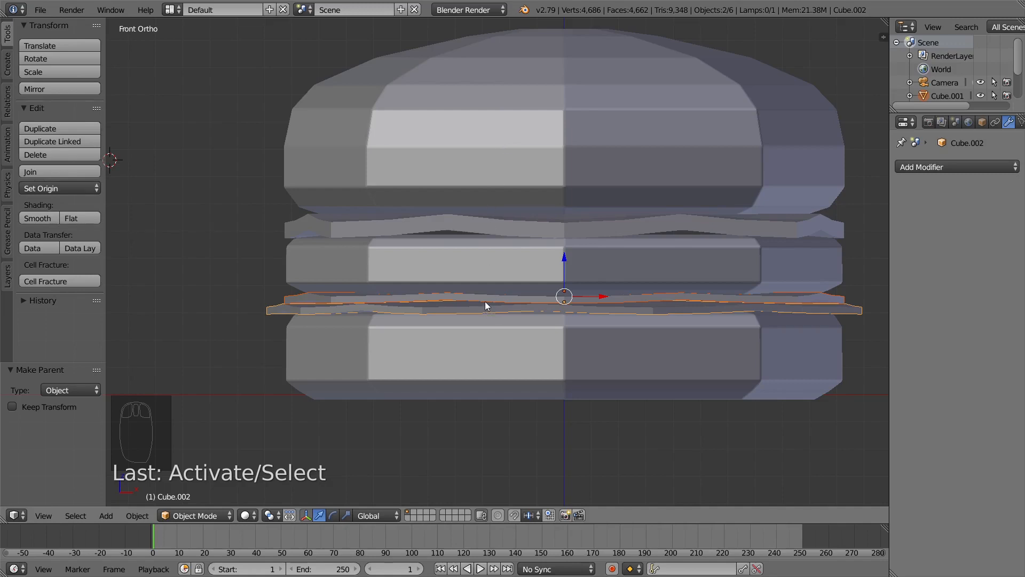
Step: Parent the two thin filling layers between the patty and bottom bun to the bun-and-patty object, using the Object parent type
right_click(460, 303)
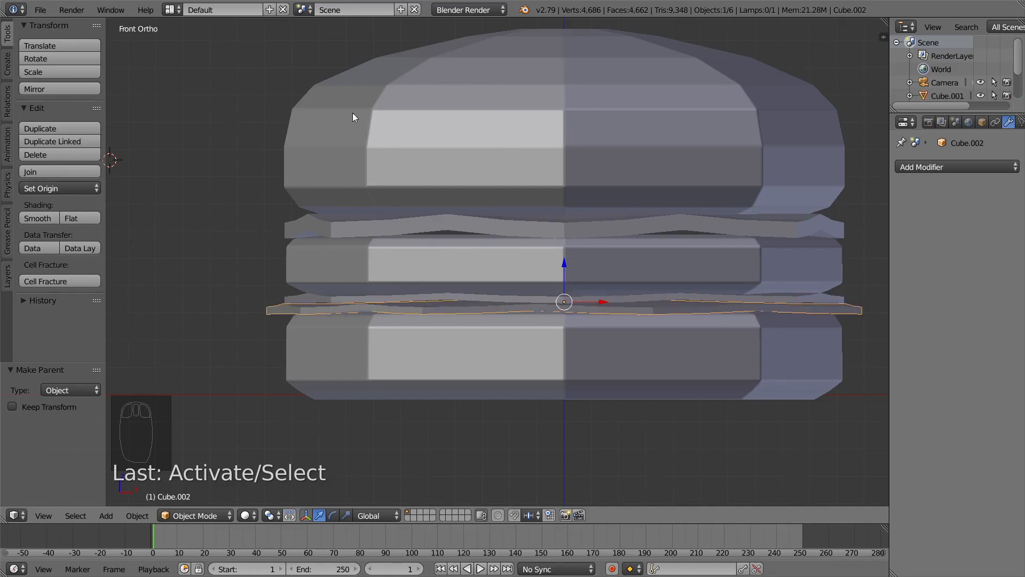
right_click(437, 297, "shift")
right_click(440, 312, "shift")
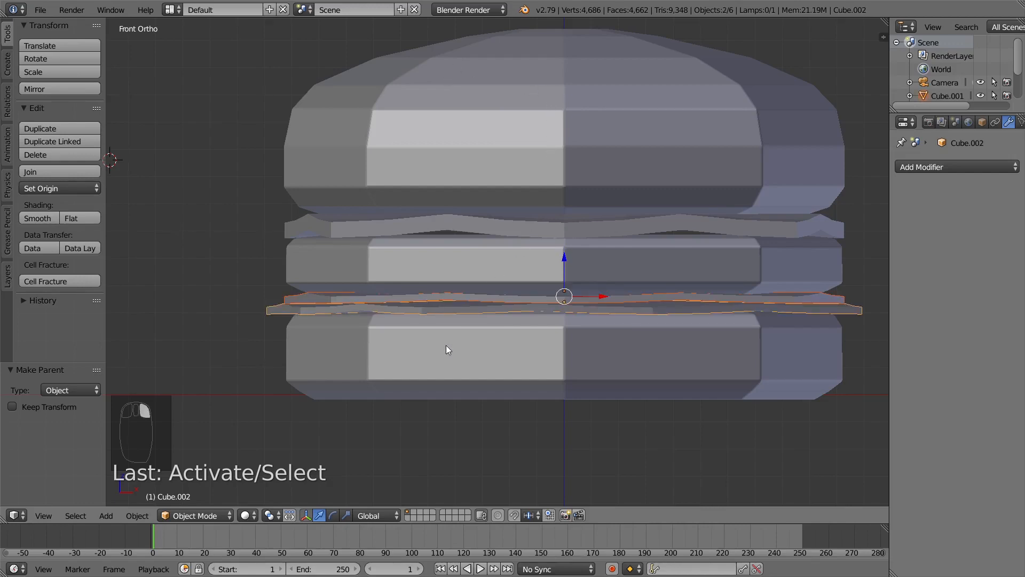
right_click(446, 346, "shift")
key("ctrl+p")
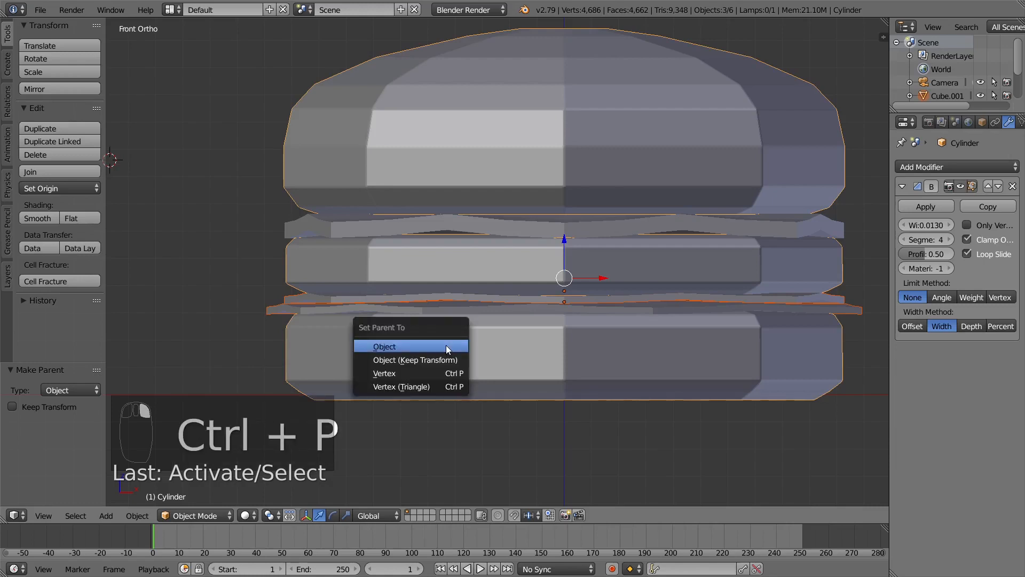
left_click(446, 345)
Step: Check the parenting by test-moving the bun object and the individual filling layers, cancelling each move
right_click(509, 351)
key("g")
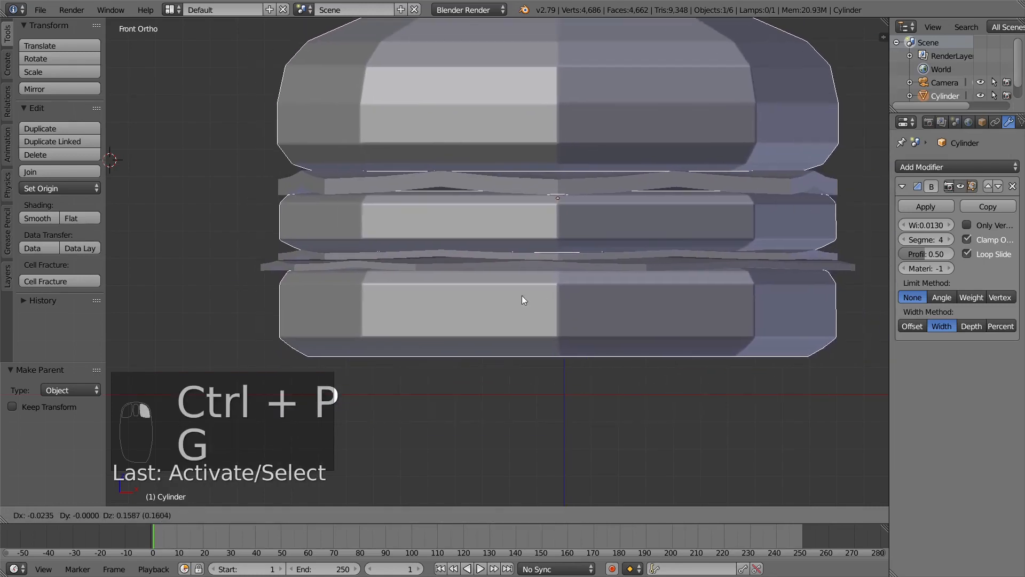
right_click(521, 296)
right_click(533, 223)
key("g")
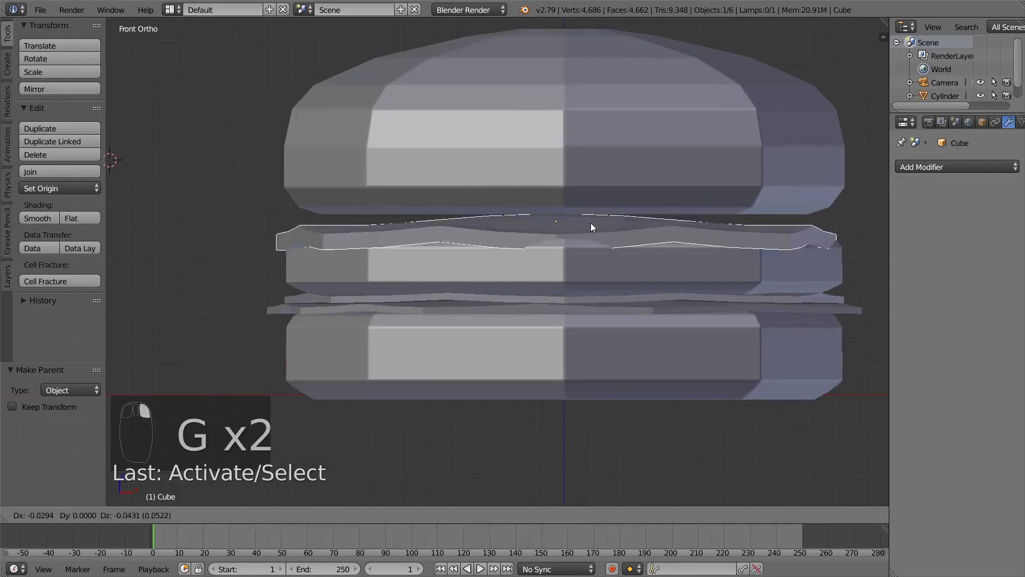
right_click(591, 222)
right_click(514, 304)
key("g")
right_click(535, 291)
right_click(521, 296)
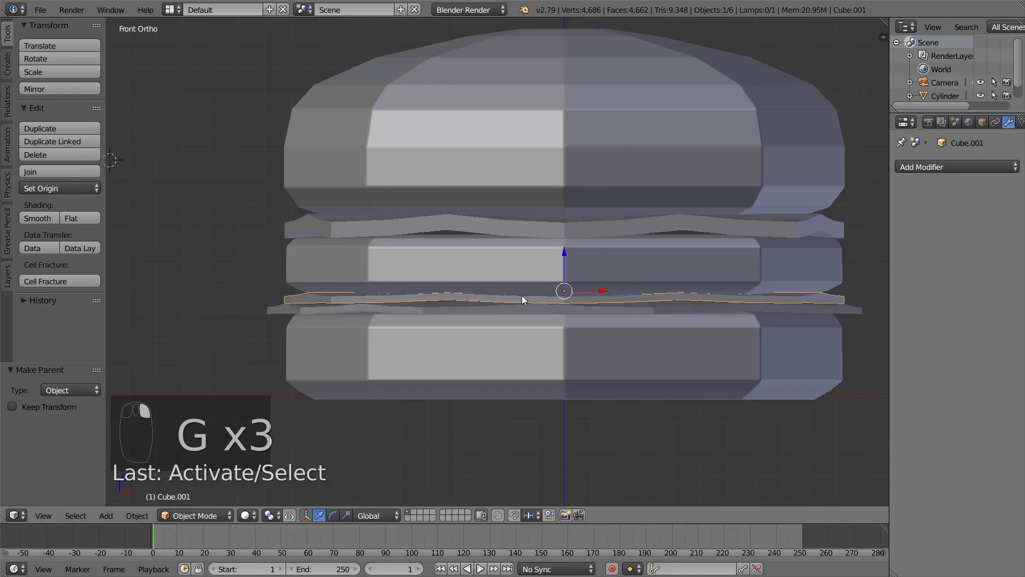
key("g")
right_click(560, 287)
Step: Save the burger scene to its existing file
scroll(626, 332, "down", 4)
middle_click_drag(626, 332, 597, 345)
key("ctrl+s")
left_click(575, 347)
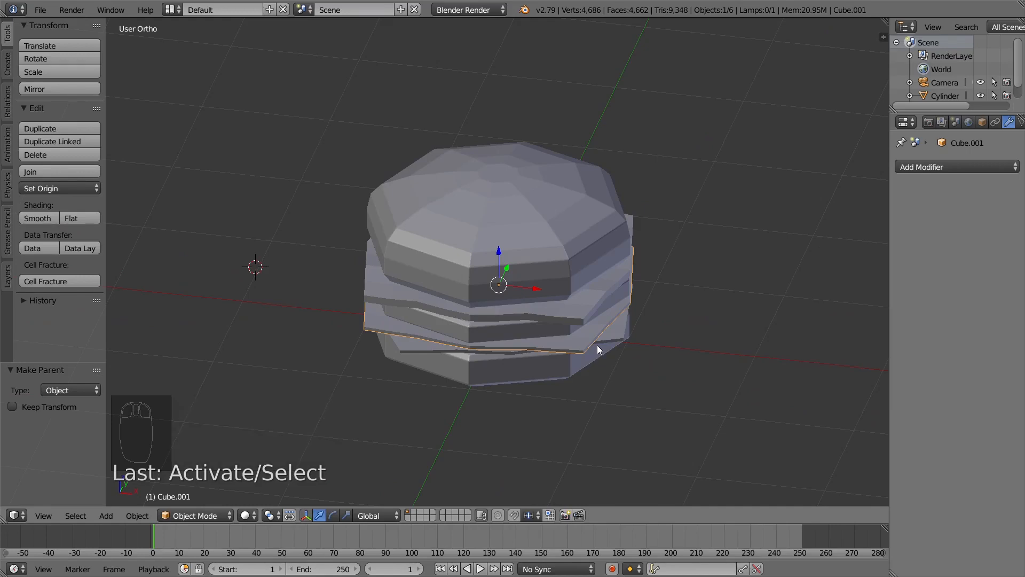
Step: Reset the 3D cursor to the world origin and add a plane mesh there
scroll(568, 202, "down", 5)
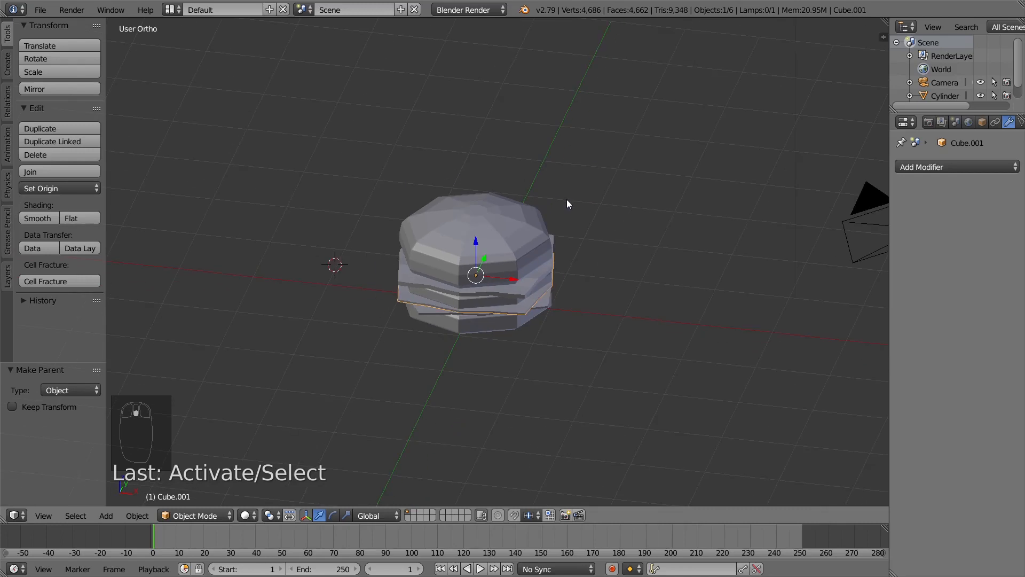
key("shift+c")
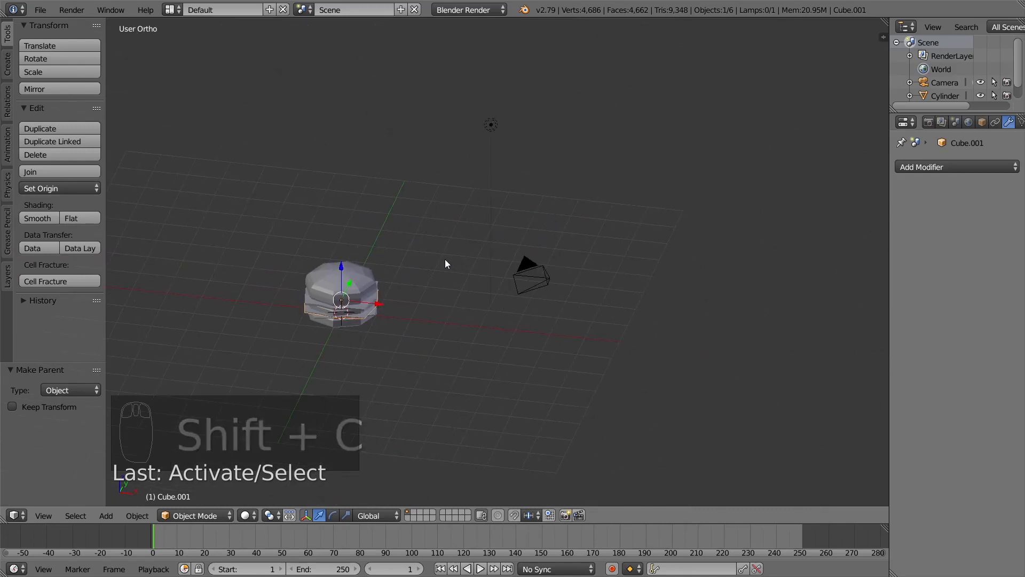
key("shift+a")
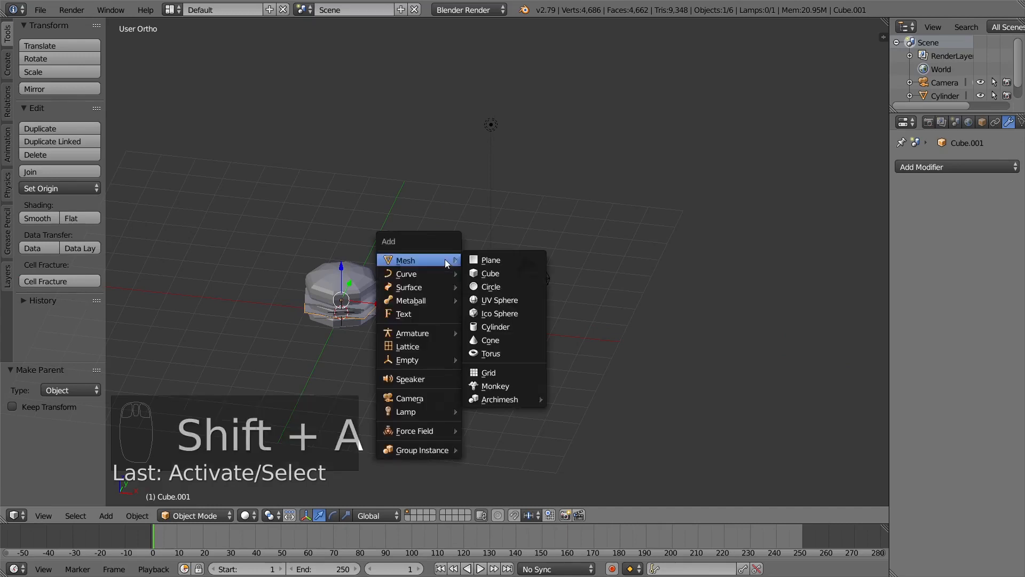
left_click(486, 258)
Step: In the right orthographic view, move the plane to about Y -4.35, Z 3.13 and rotate it about 30.6° around X
key("KP_1")
key("KP_3")
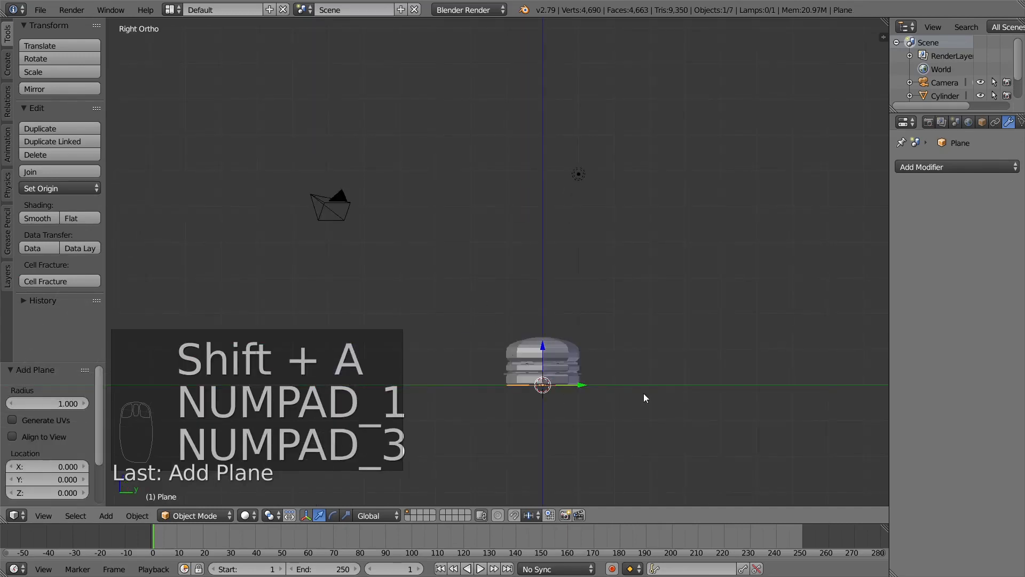
key("g")
left_click(501, 297)
key("r")
left_click(624, 183)
Step: Split the 3D viewport into two side-by-side views and show the camera view in one of them with its tool shelf hidden
middle_click_drag(623, 184, 454, 289)
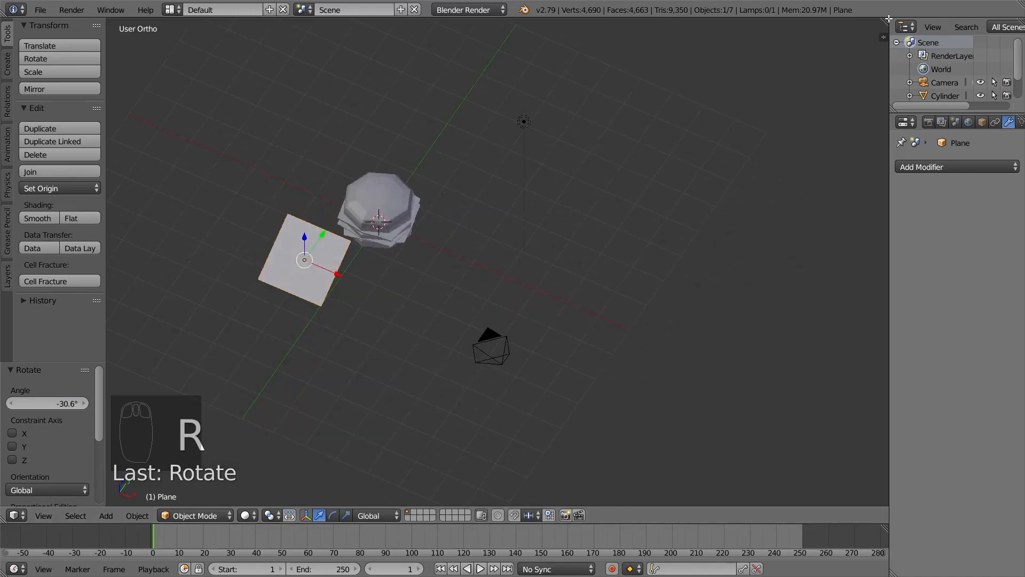
left_click_drag(888, 19, 508, 107)
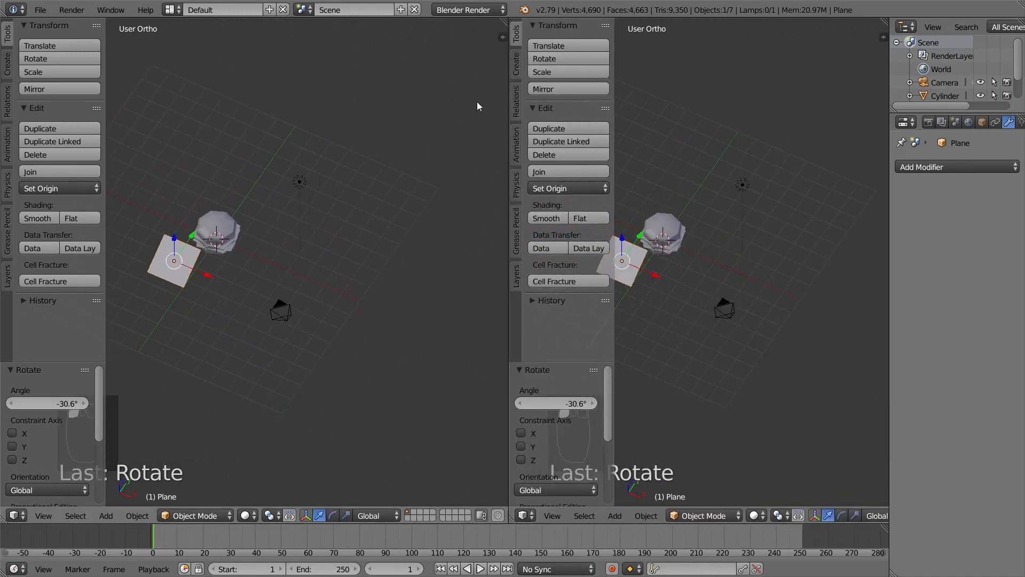
key("t")
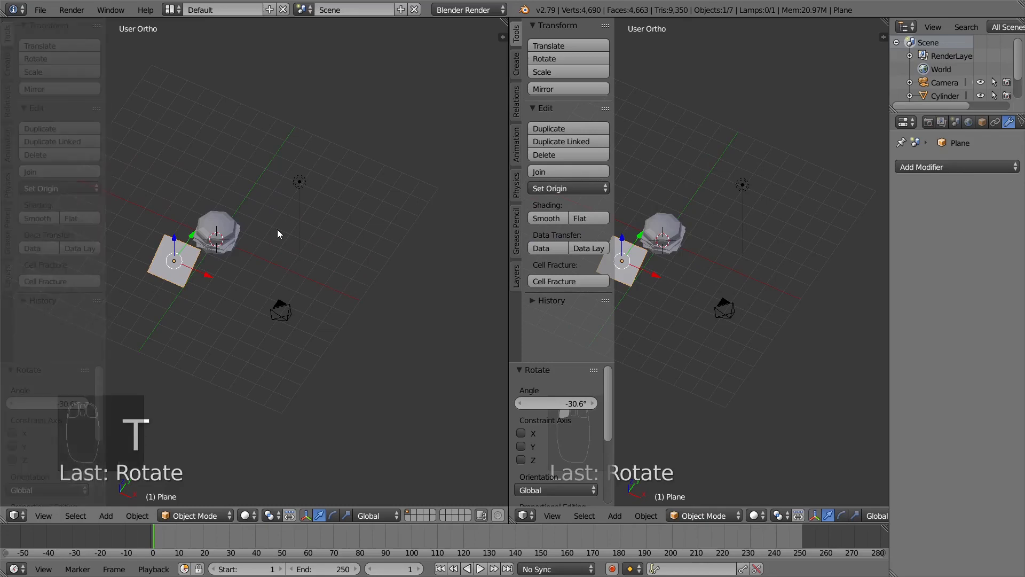
key("KP_0")
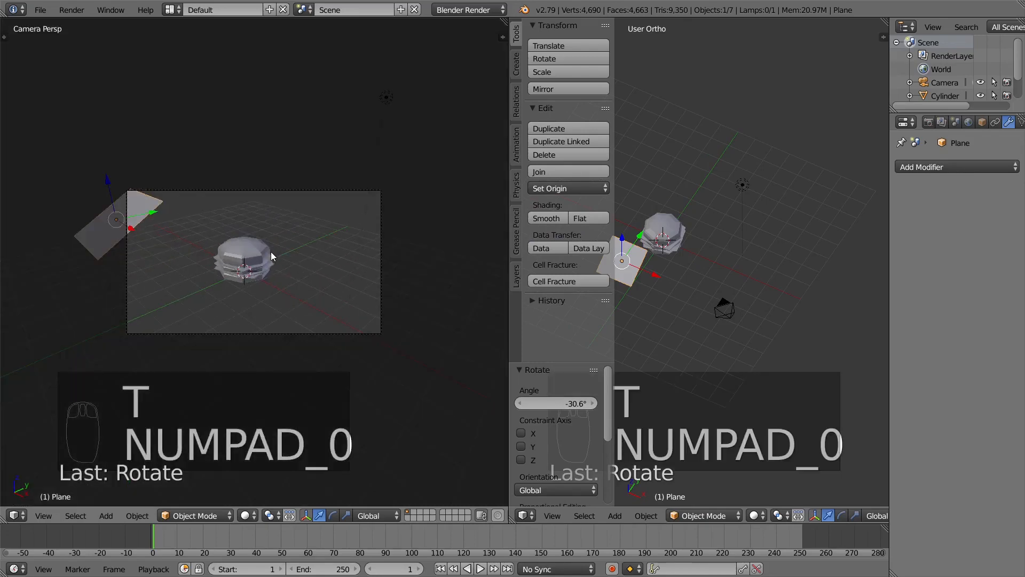
Step: Enable Lock Camera to View for the camera viewport
key("n")
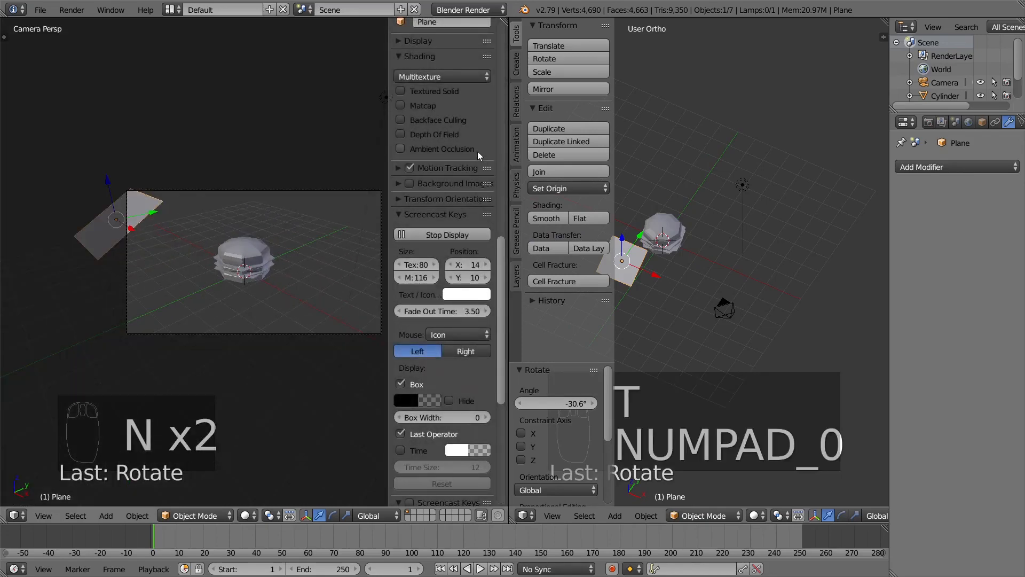
scroll(428, 149, "up", 15)
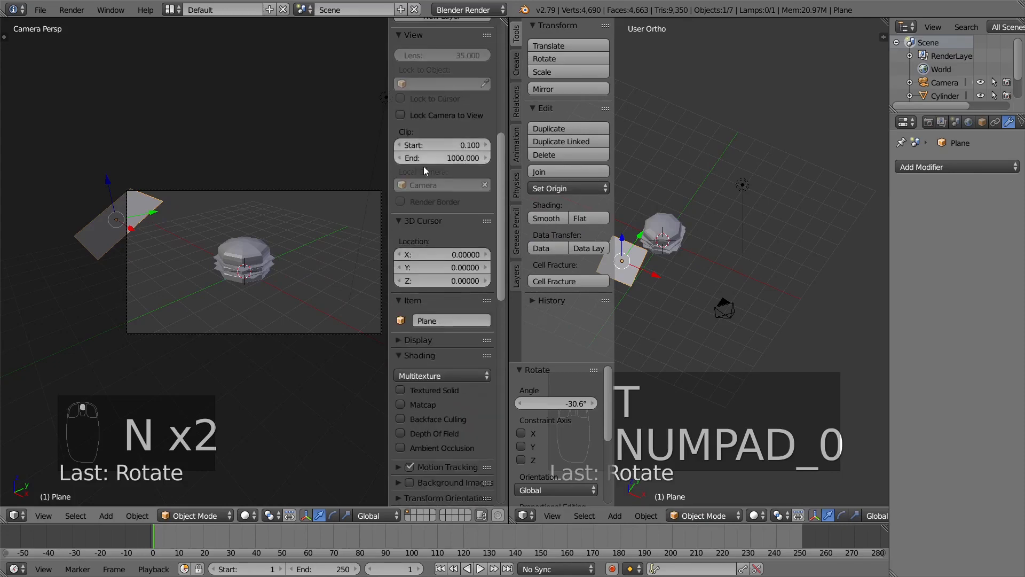
scroll(415, 190, "up", 9)
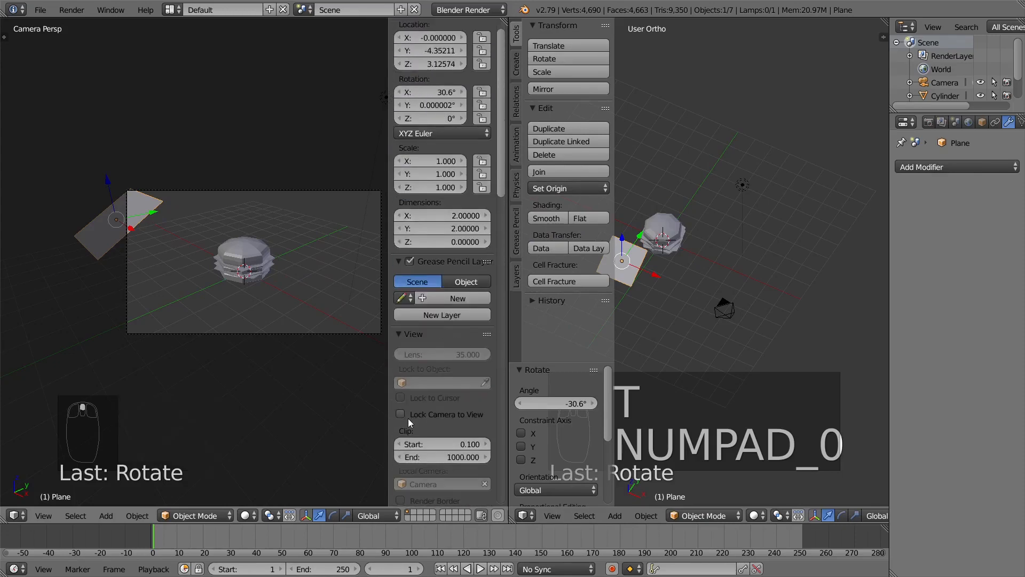
left_click(403, 418)
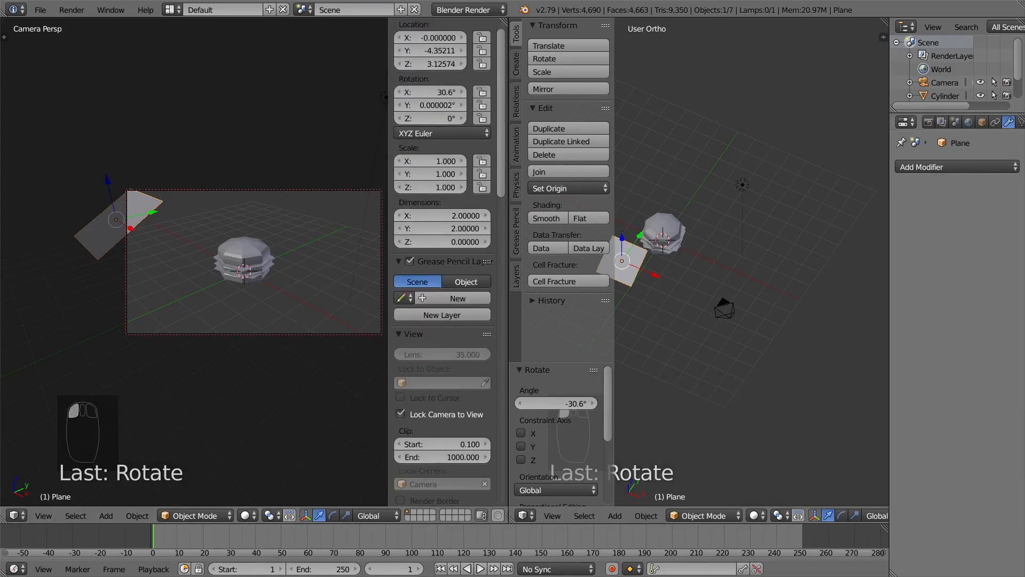
Step: Set the horizontal render resolution to 1080 px for a square frame
left_click(929, 122)
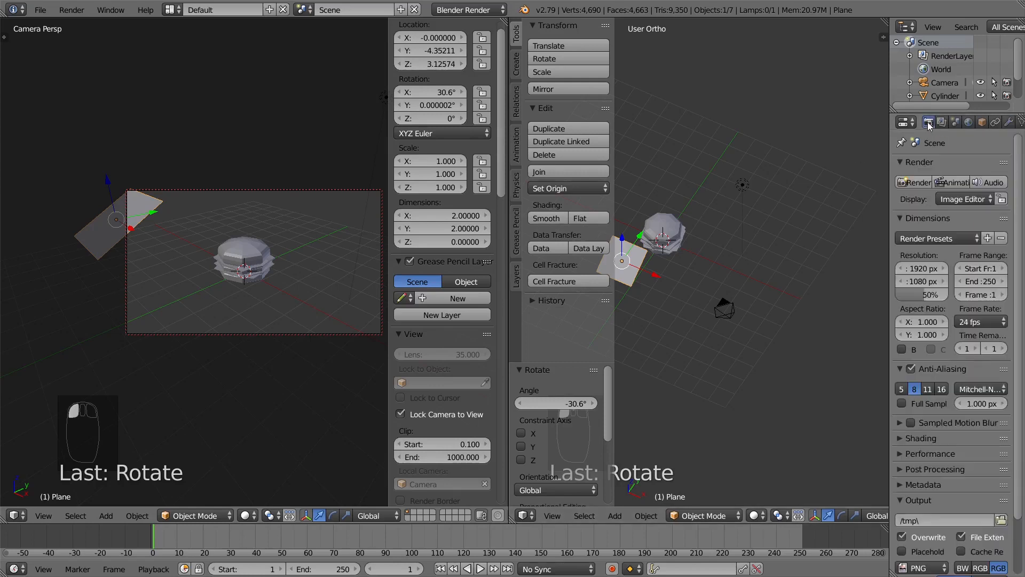
left_click(908, 267)
type("1080")
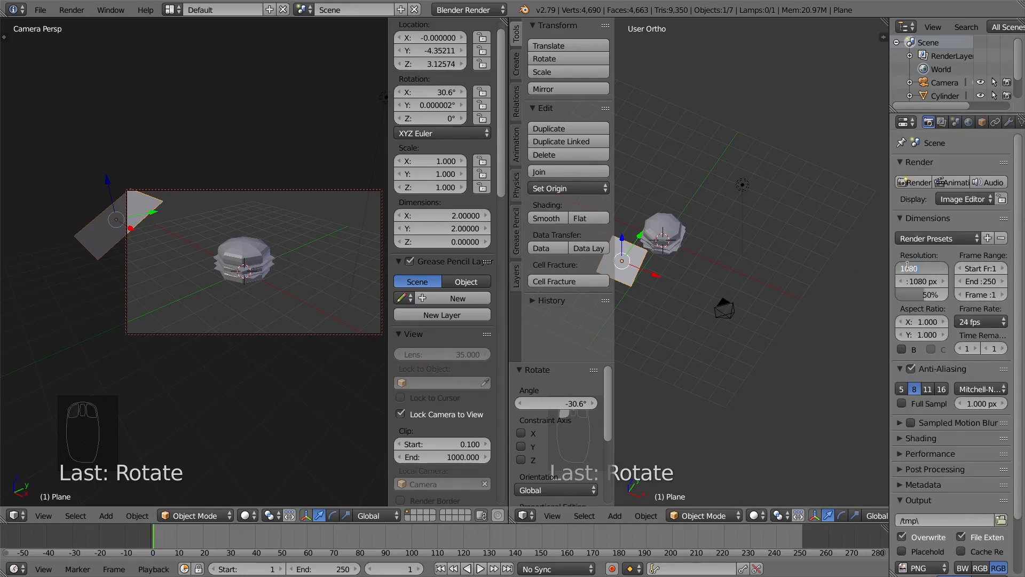
key("Return")
Step: Move the locked camera closer to the burger and select the bun-and-patty object
scroll(252, 309, "up", 5)
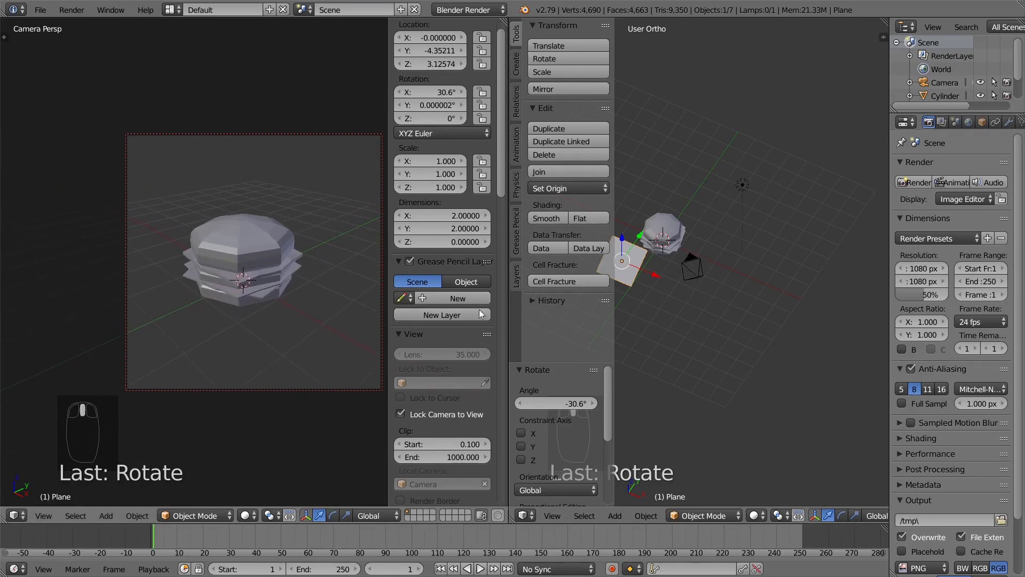
middle_click_drag(481, 314, 344, 511, "shift")
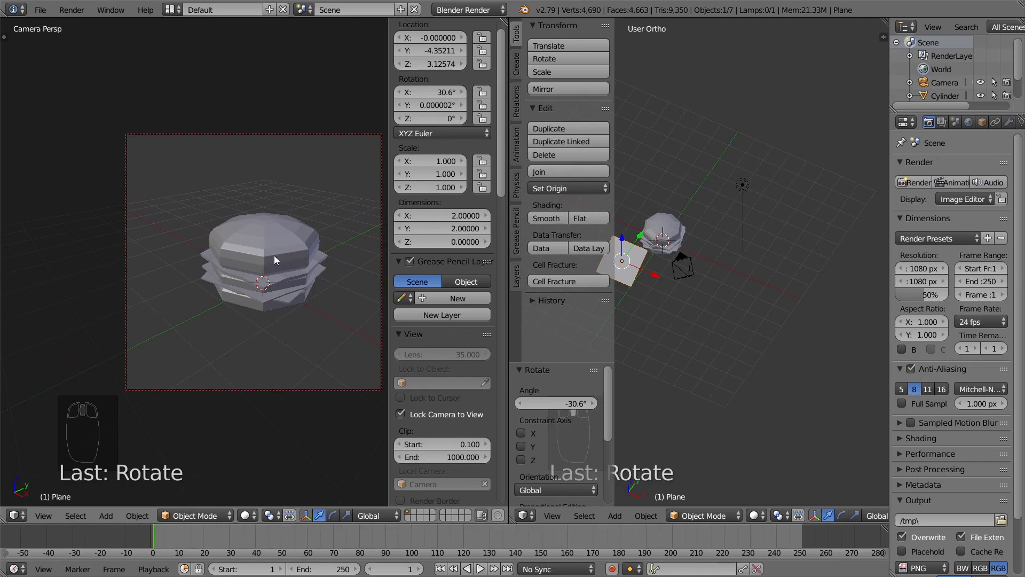
key("n")
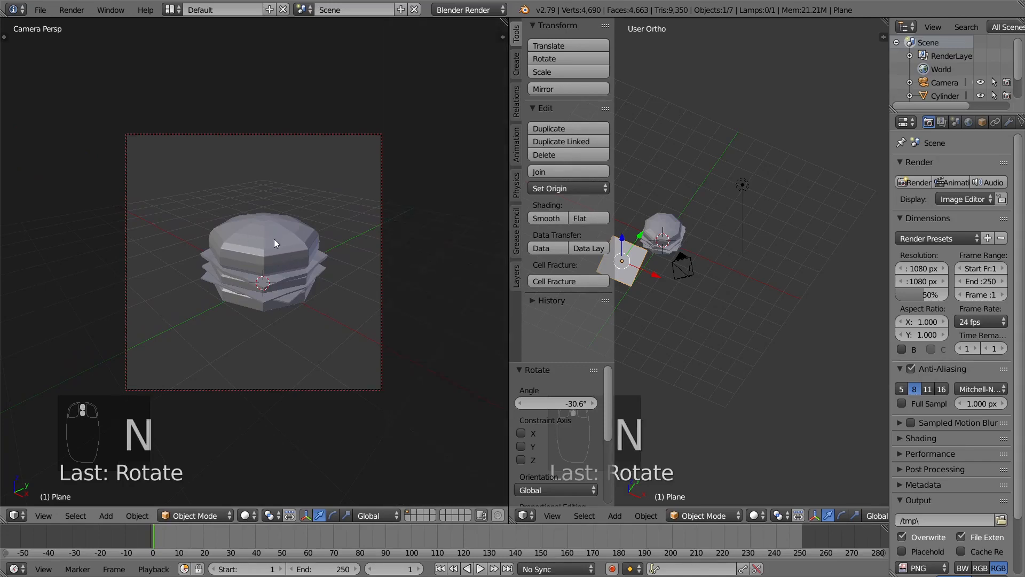
right_click(274, 243)
left_click(45, 516)
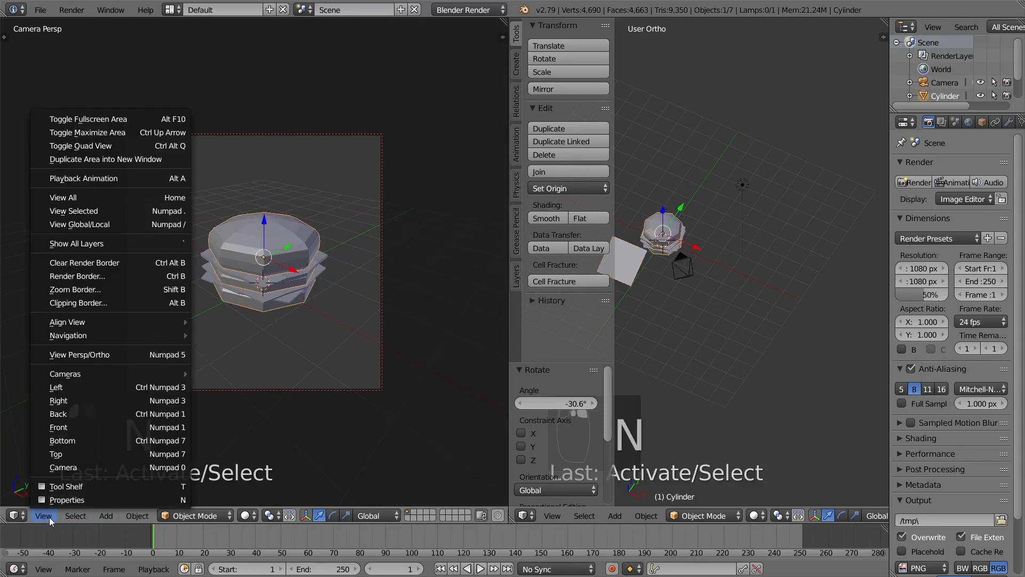
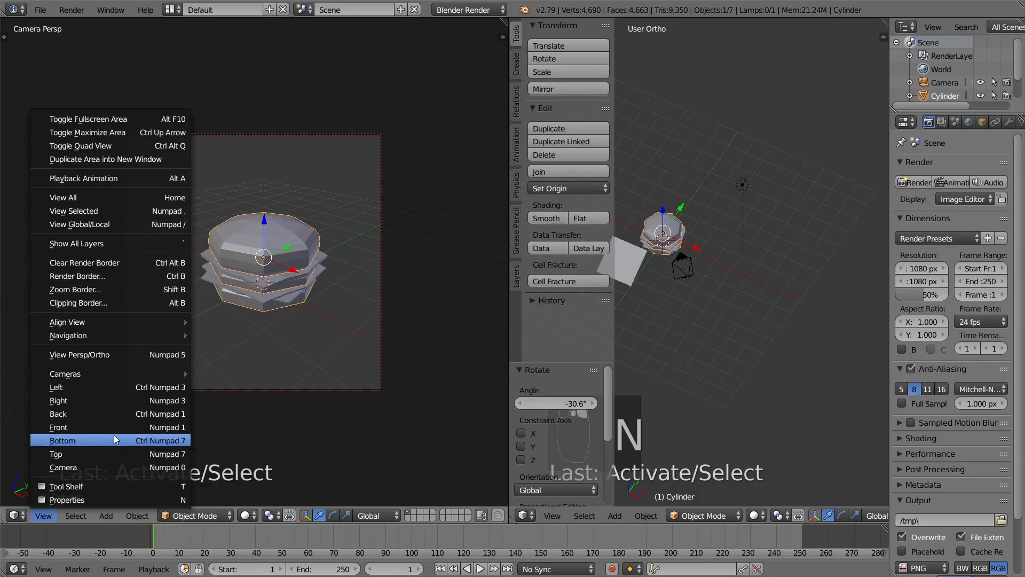
key("F3")
left_click(238, 405)
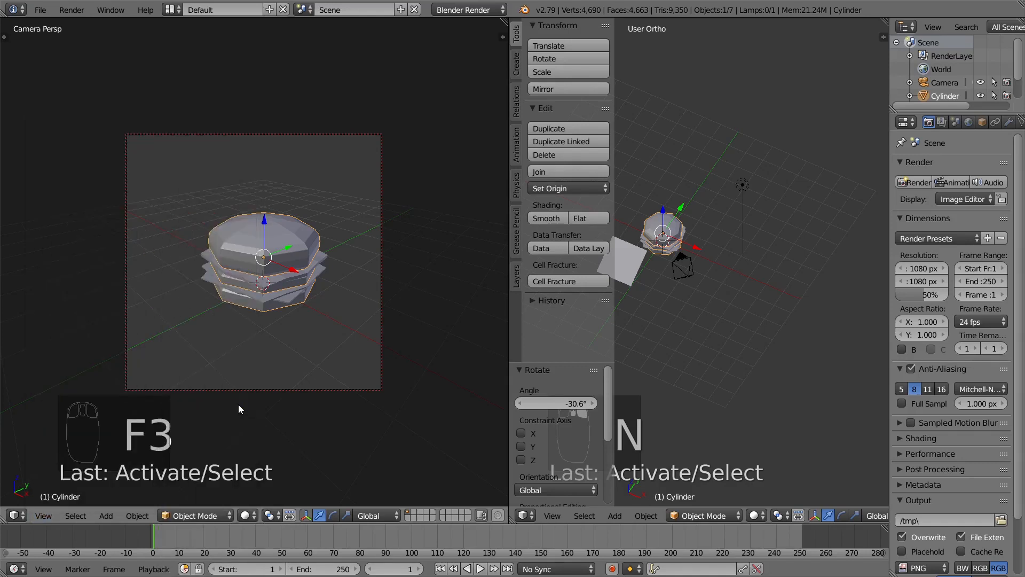
key("ctrl+shift+s")
key("Escape")
key("F3")
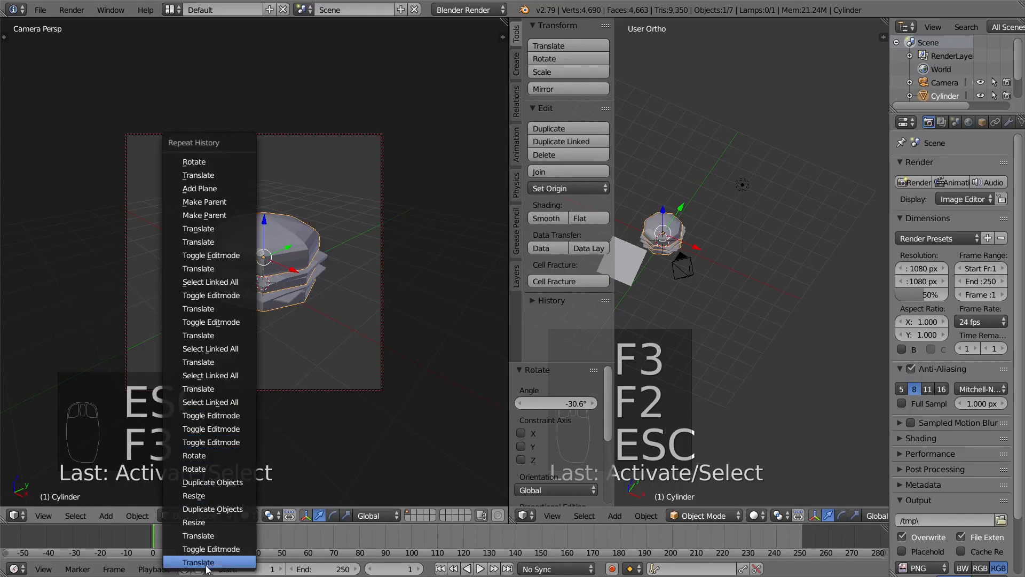
scroll(213, 532, "down", 3)
scroll(213, 533, "down", 4)
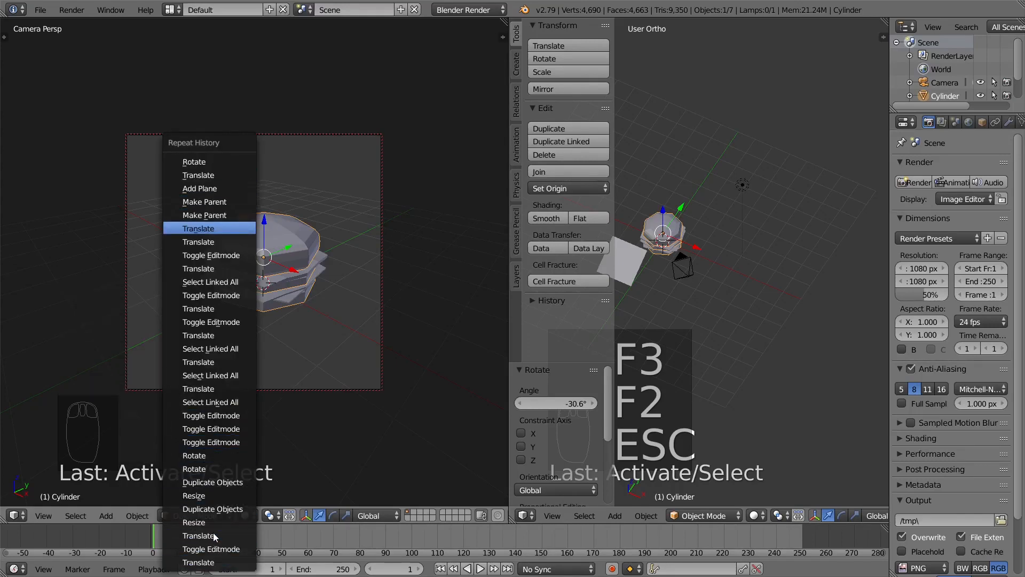
key("Escape")
Step: Search the operators for "FRAME SE" and run Camera Fit Frame to Selected on the burger
key("space")
type("FRAM")
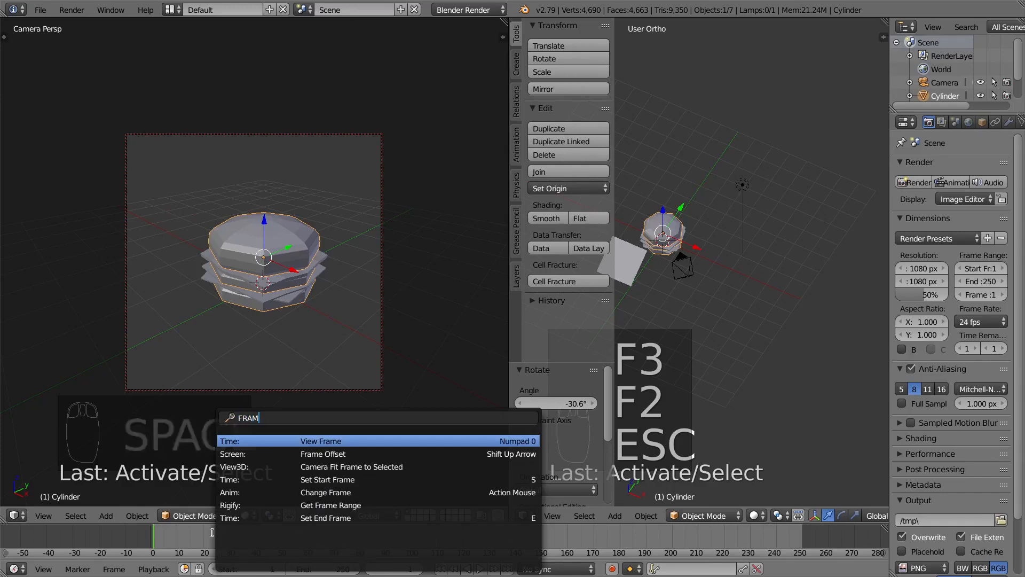
type("E SE")
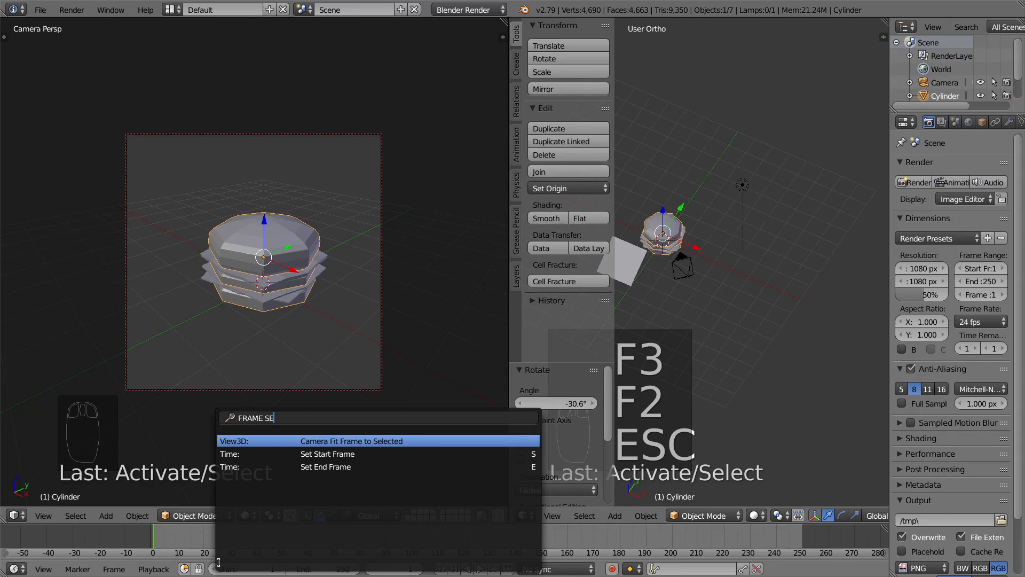
left_click(346, 441)
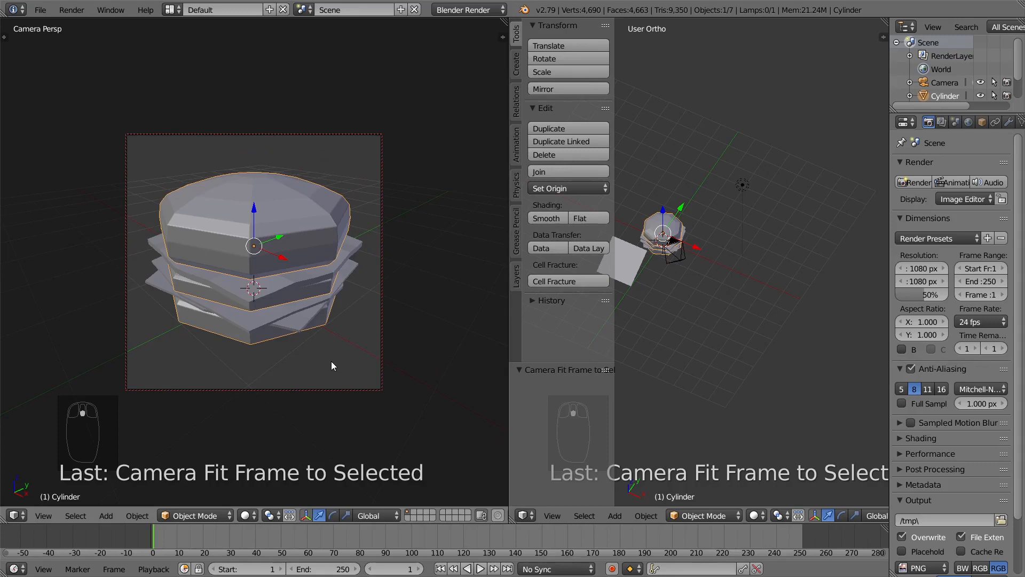
key("space")
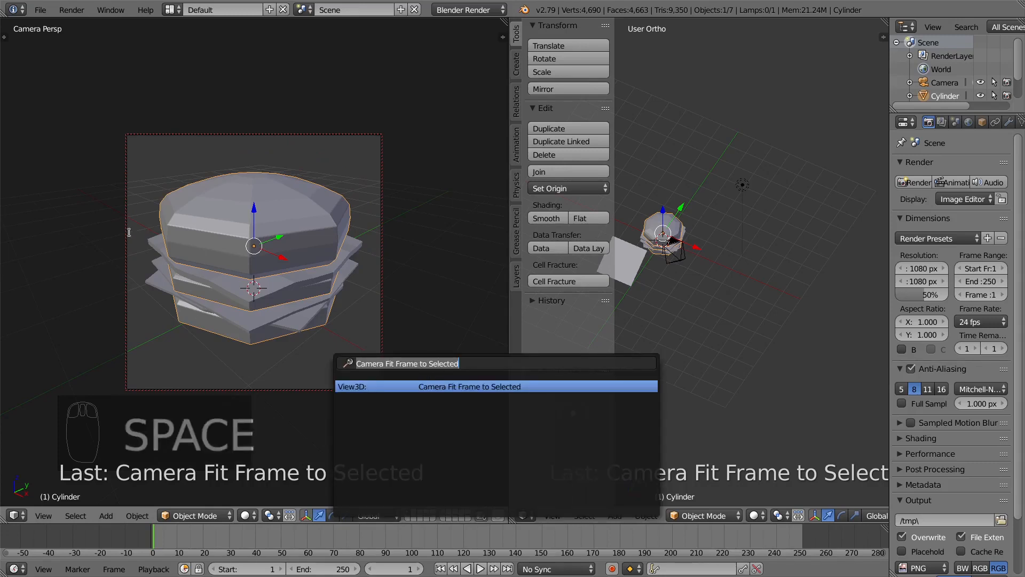
left_click(199, 314)
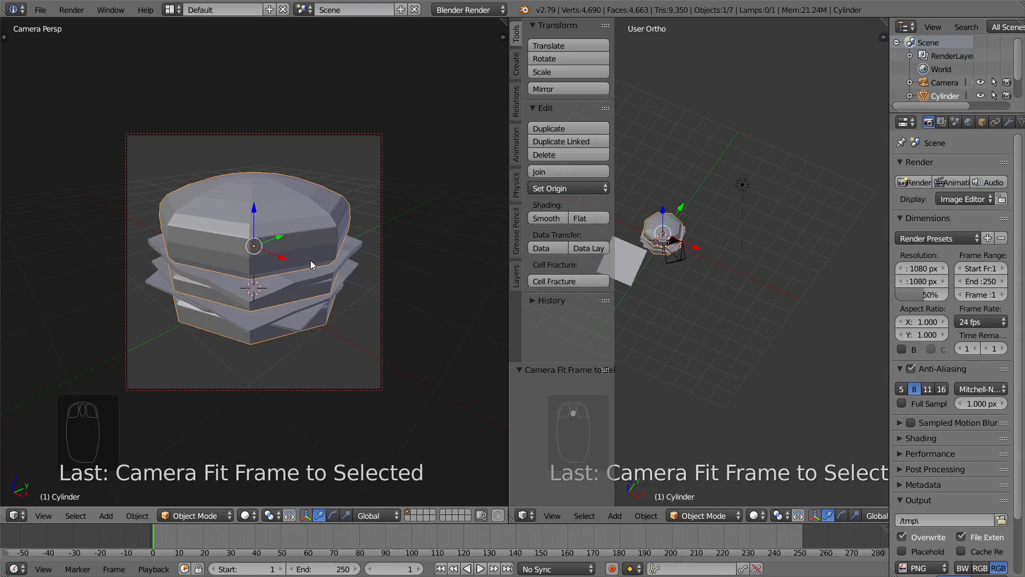
Step: Turn off Lock Camera to View for the camera viewport and enlarge the camera frame on screen
key("n")
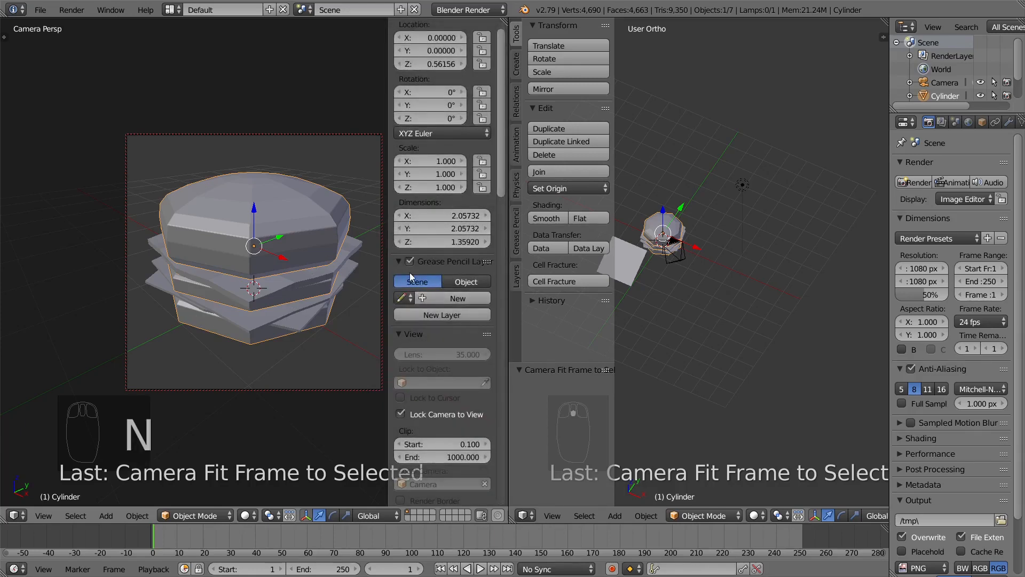
key("n")
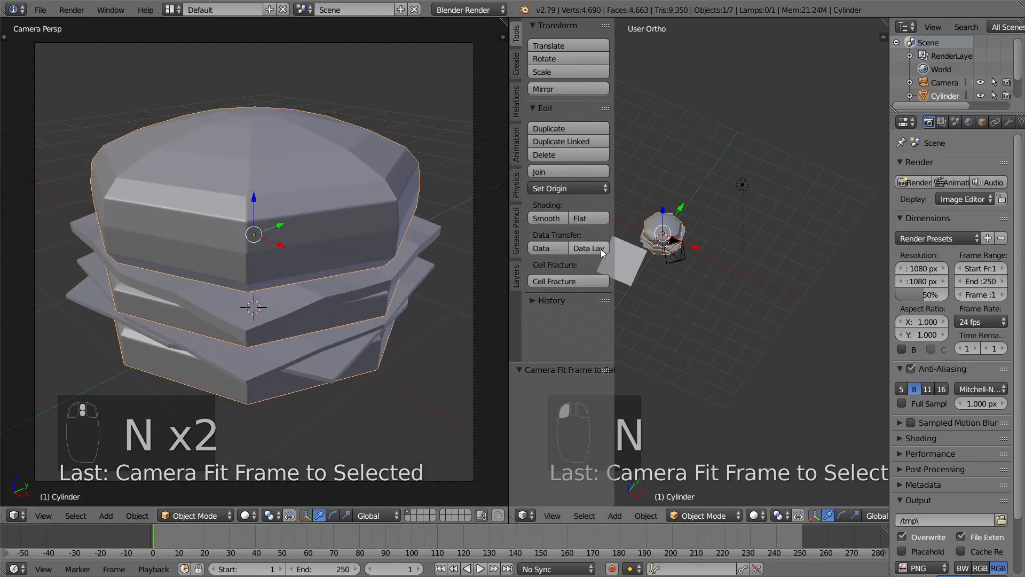
Step: Switch the render engine to Cycles Render and display the camera viewport with Rendered shading
left_click(470, 9)
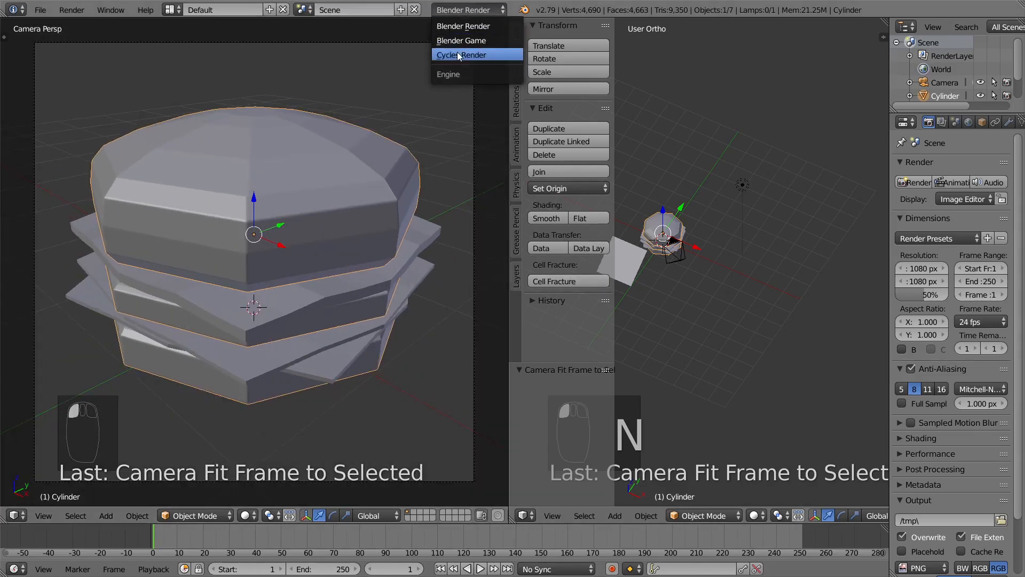
left_click(457, 53)
left_click(256, 517)
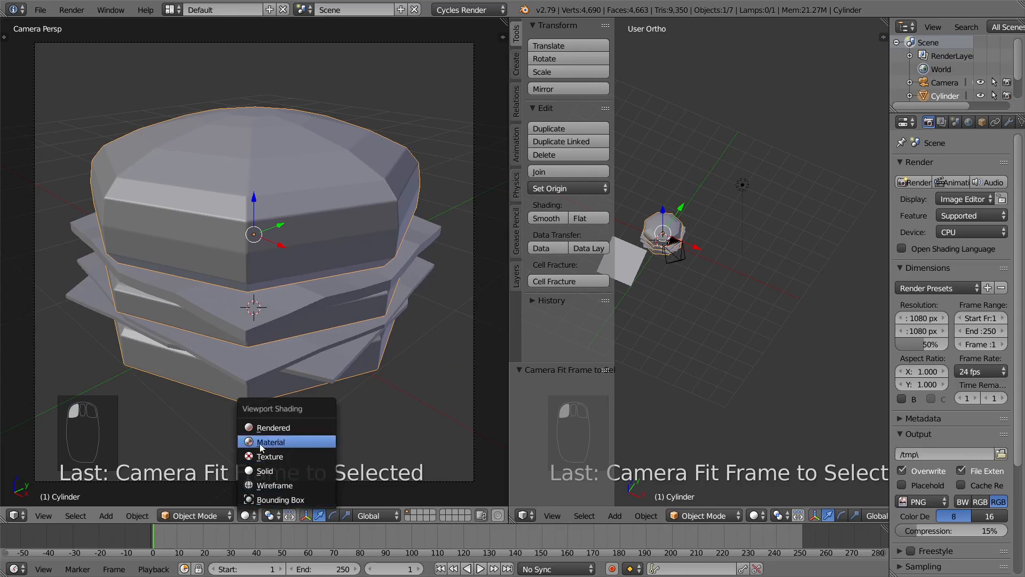
left_click(271, 423)
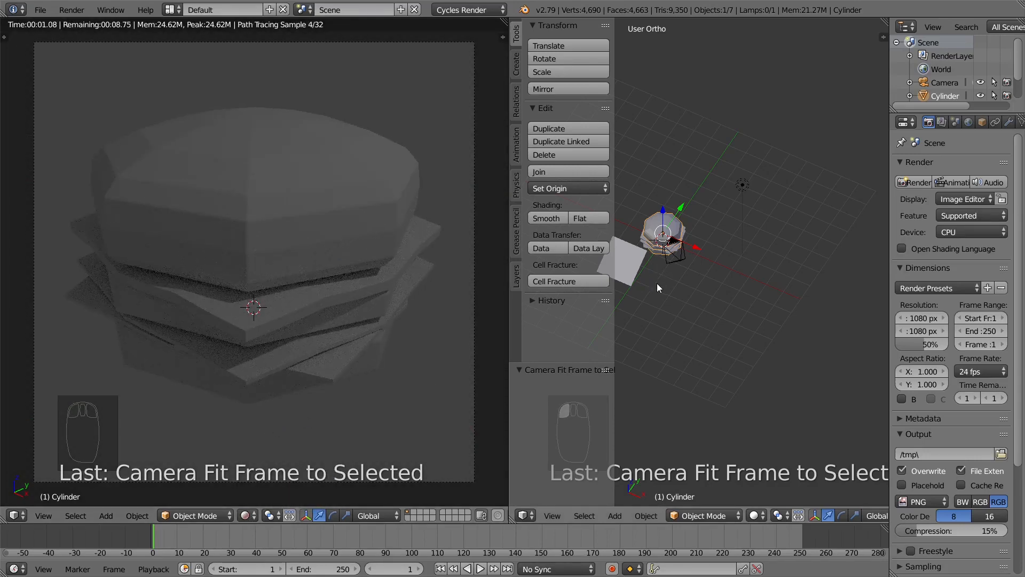
Step: Select the light plane, then hide the tool shelf and widen the scene viewport beside the camera view
middle_click_drag(657, 283, 727, 264)
right_click(741, 275)
middle_click_drag(760, 295, 638, 319)
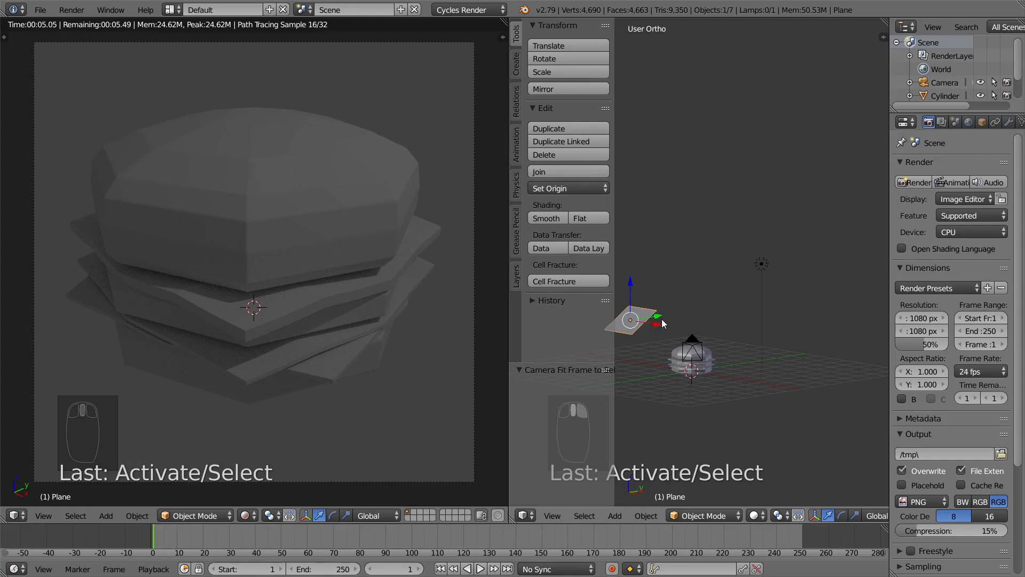
scroll(681, 325, "up", 3)
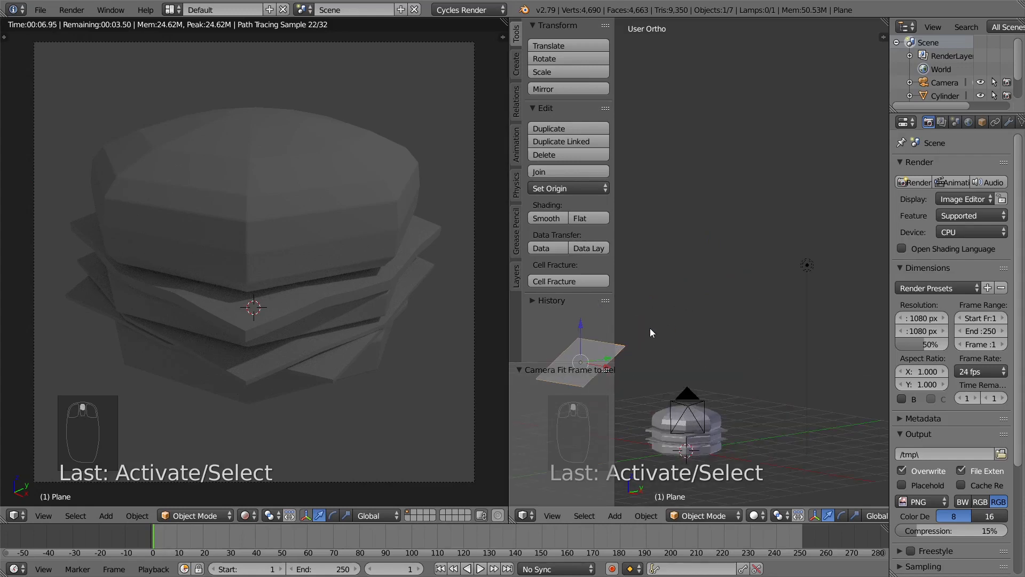
key("t")
middle_click_drag(652, 328, 628, 294)
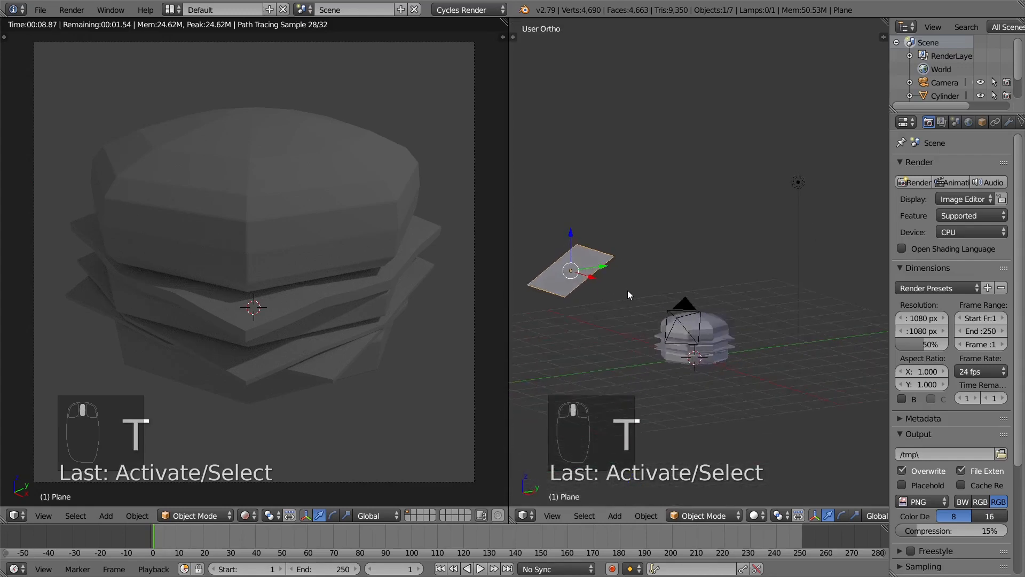
left_click_drag(508, 297, 413, 293)
Step: Set the Cycles render device to GPU Compute
left_click(970, 233)
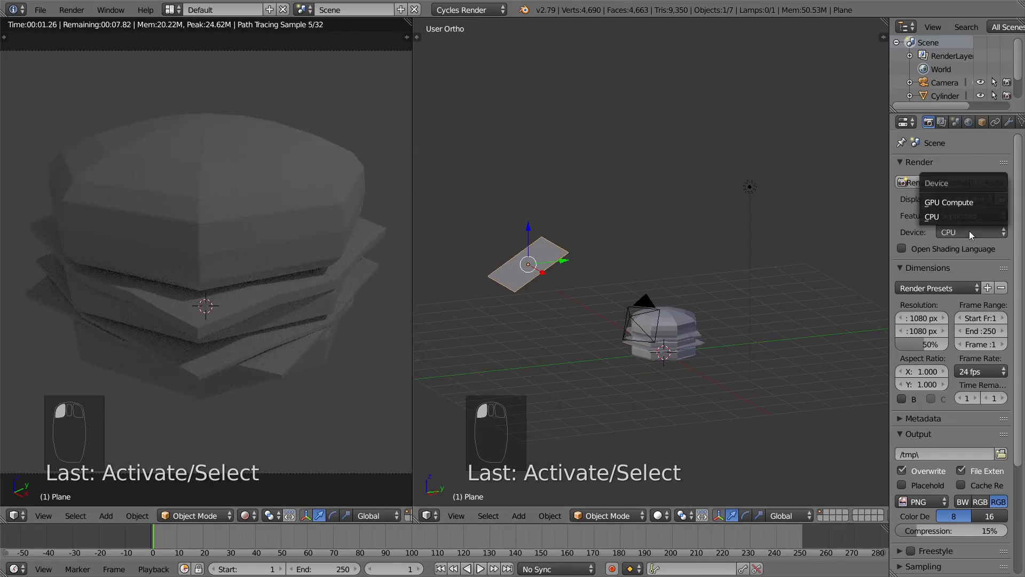
left_click(950, 202)
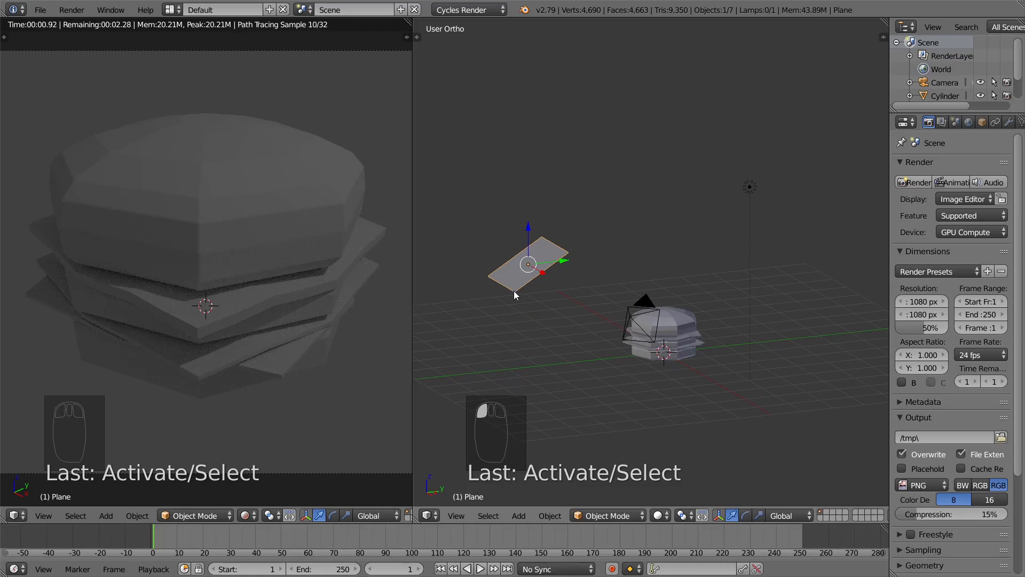
Step: In the right orthographic view, tilt the light plane about -32° to face the burger and move it higher and farther away
key("KP_1")
key("KP_3")
key("r")
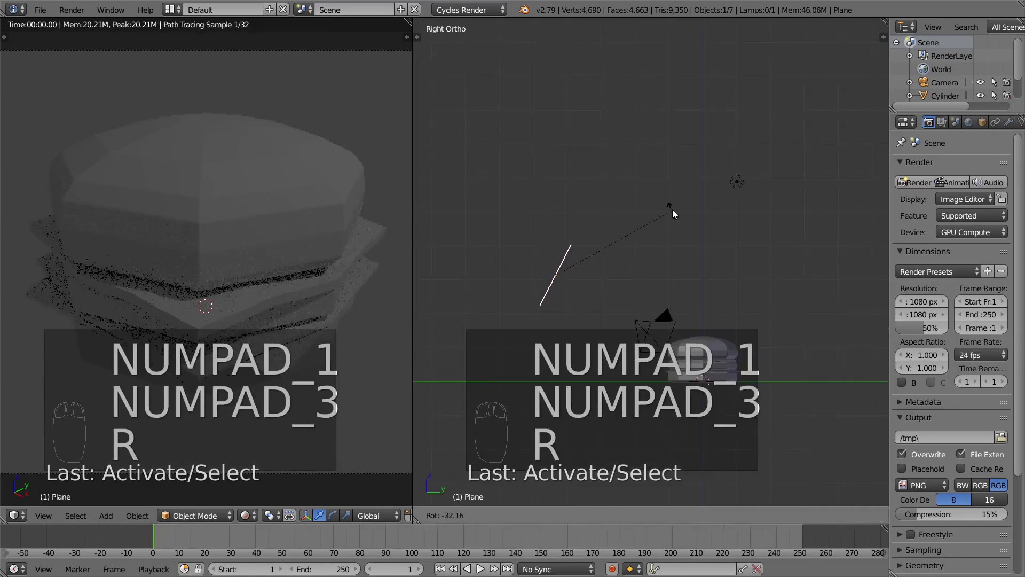
left_click(671, 214)
key("g")
left_click(668, 213)
key("r")
left_click(668, 213)
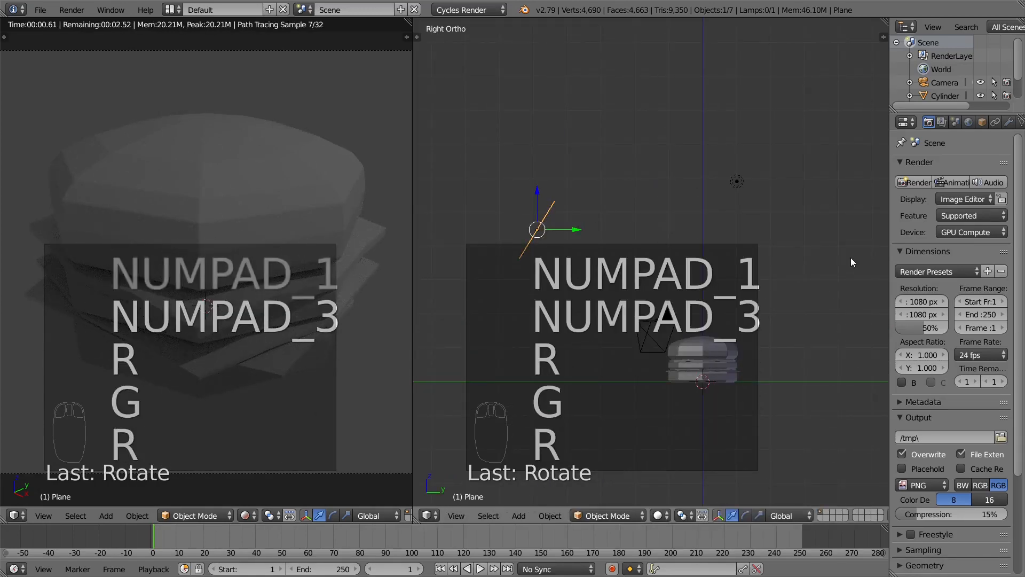
Step: Create a new material for the light plane and set its surface shader to Emission
scroll(966, 124, "down", 4)
left_click(952, 121)
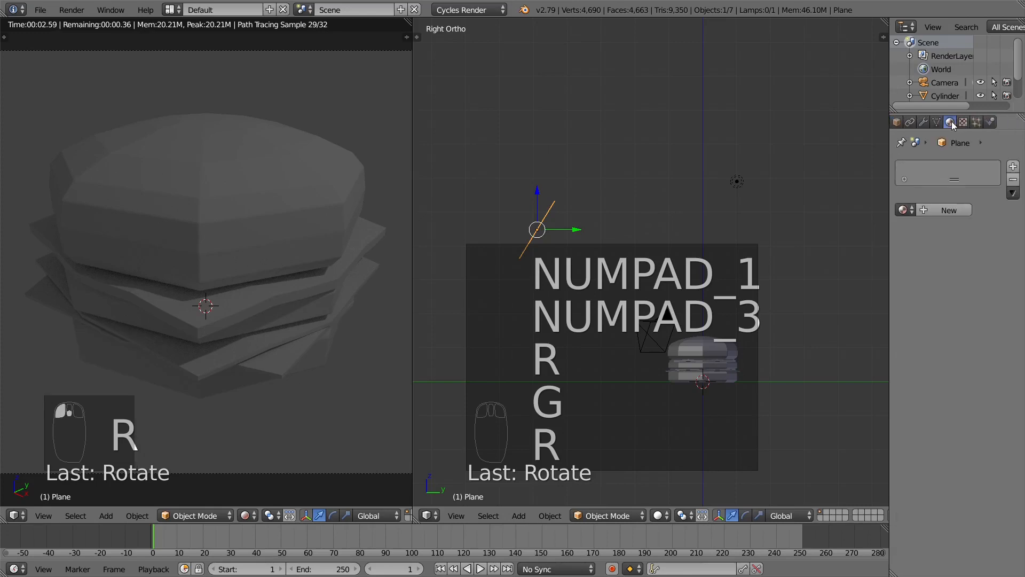
left_click(926, 211)
left_click(975, 278)
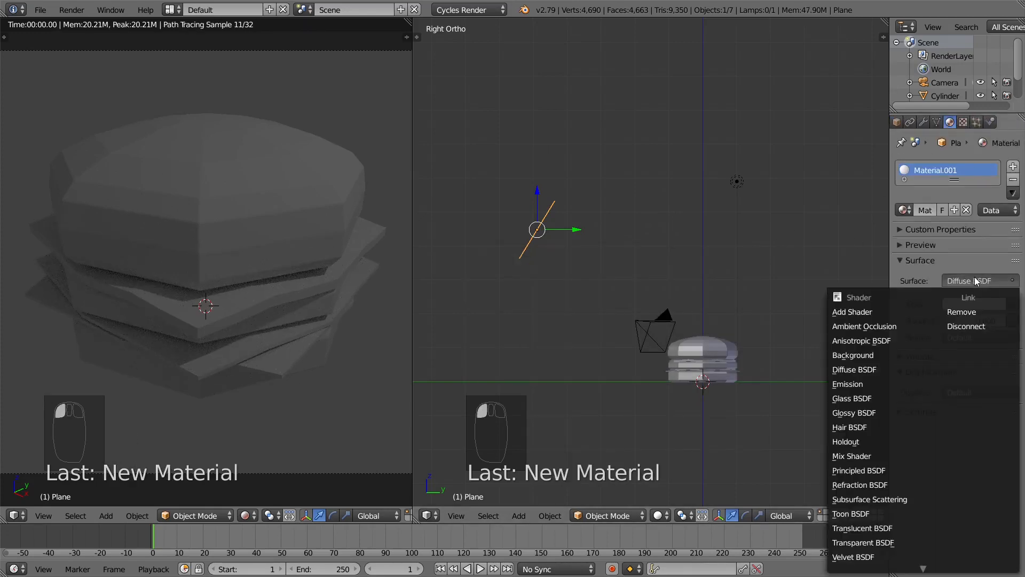
left_click(850, 398)
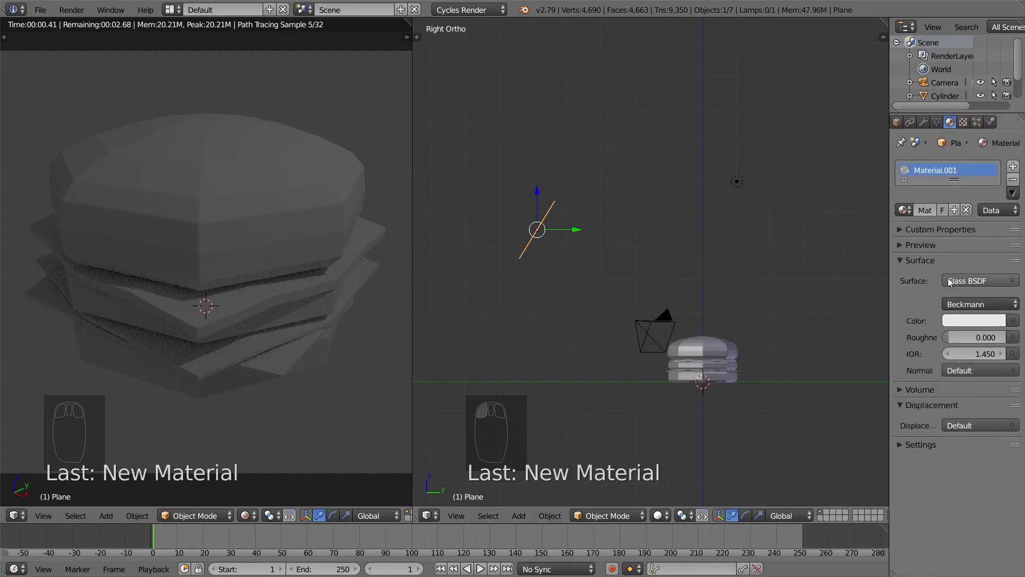
left_click(956, 282)
left_click(848, 384)
Step: Set the light plane's emission strength to 20
middle_click_drag(796, 350, 672, 327)
scroll(672, 328, "down", 3)
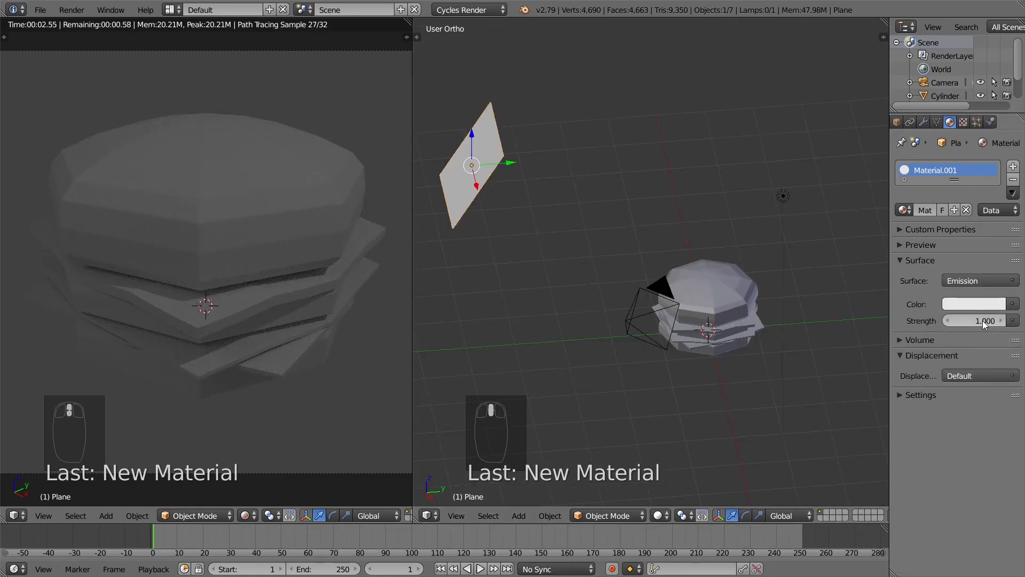
left_click(981, 321)
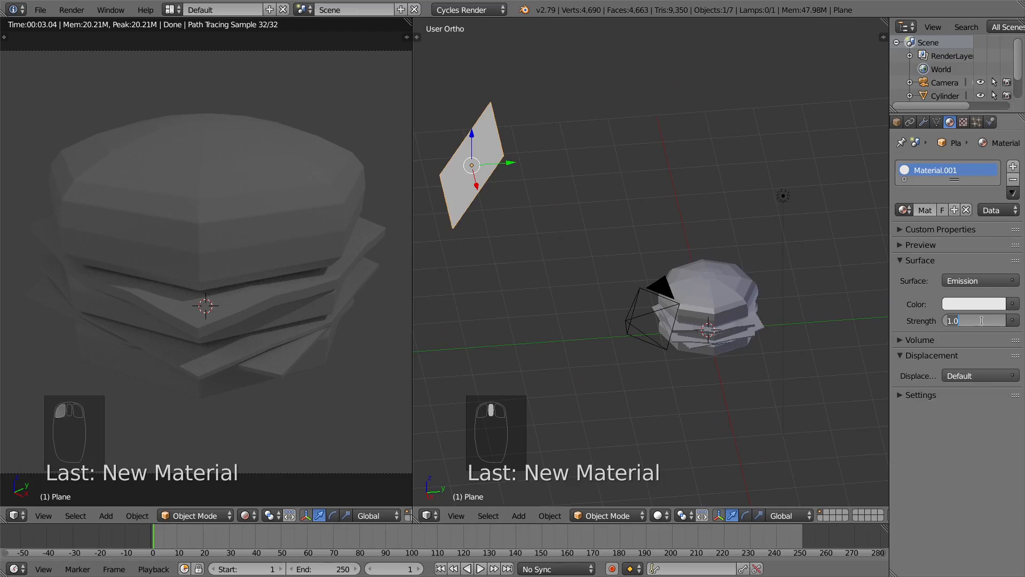
type("20")
key("Return")
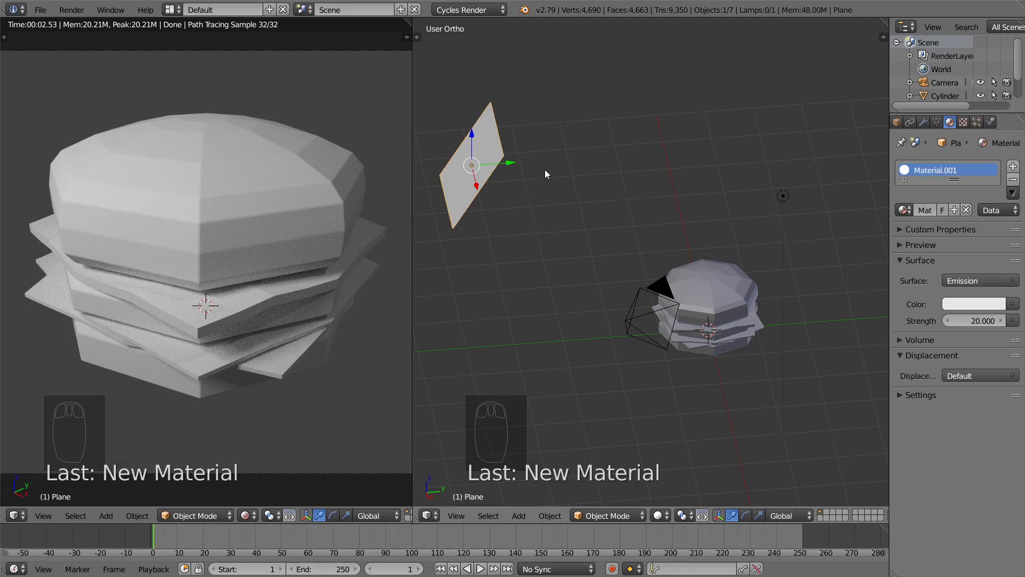
Step: In the top view, duplicate the light plane to the burger's +X side and rotate the copy about -89°
key("KP_7")
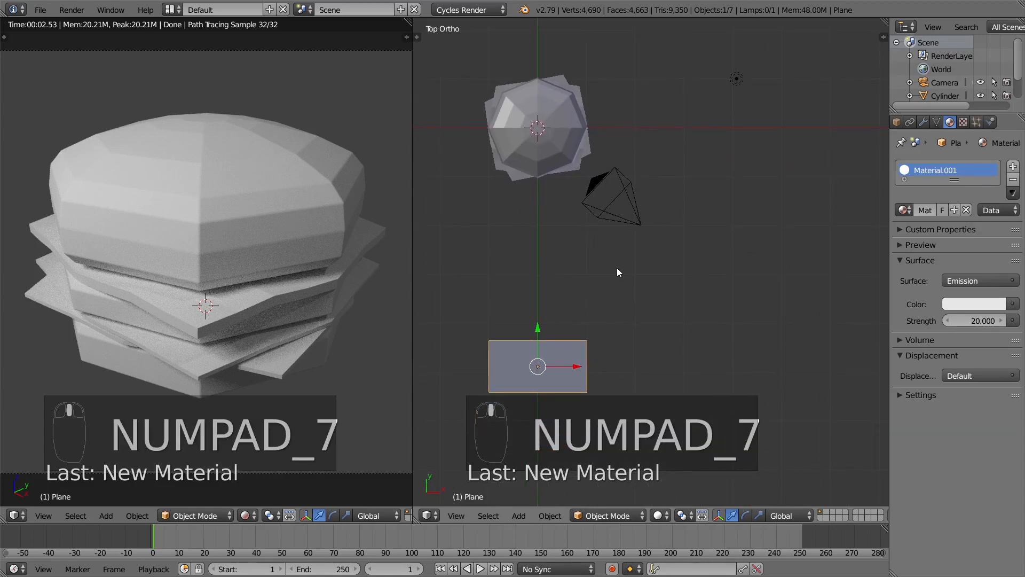
key("shift+d")
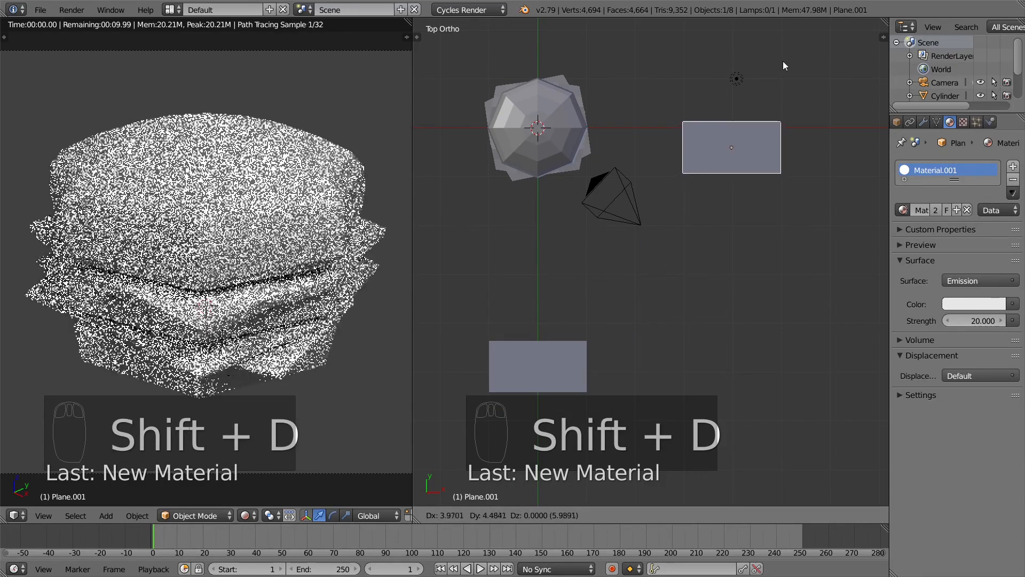
left_click(838, 56)
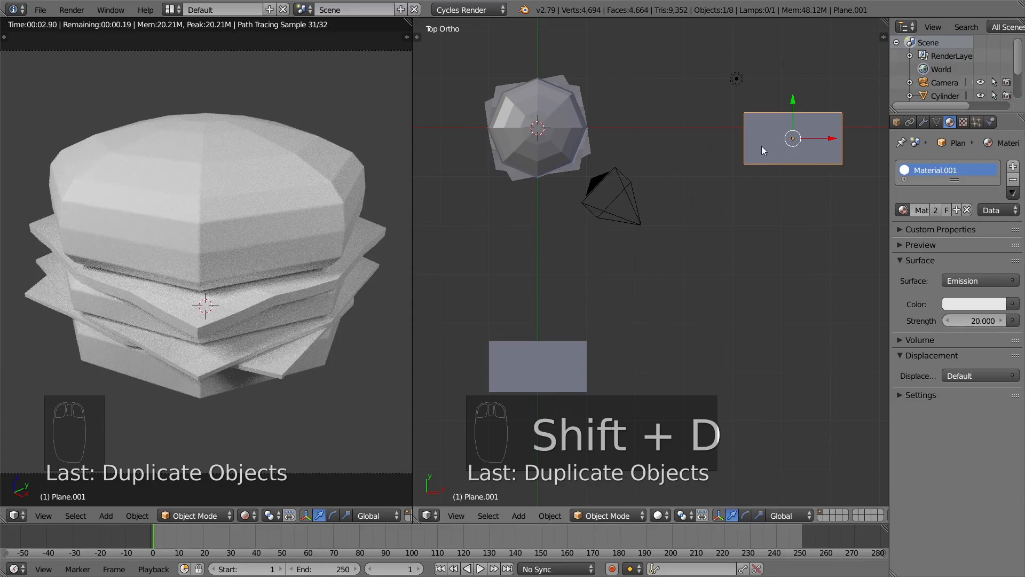
middle_click_drag(758, 165, 745, 206, "shift")
key("r")
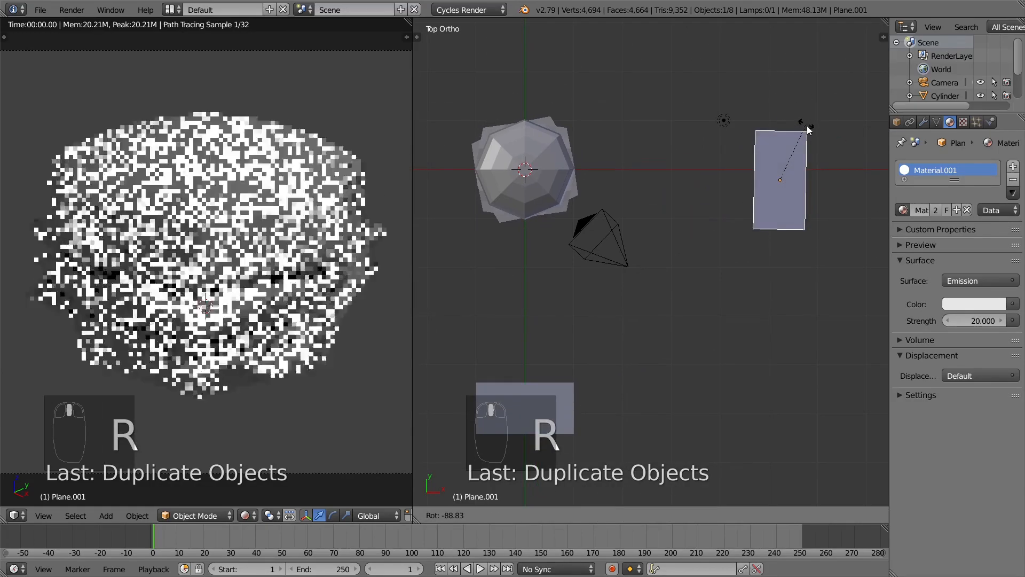
left_click(805, 121)
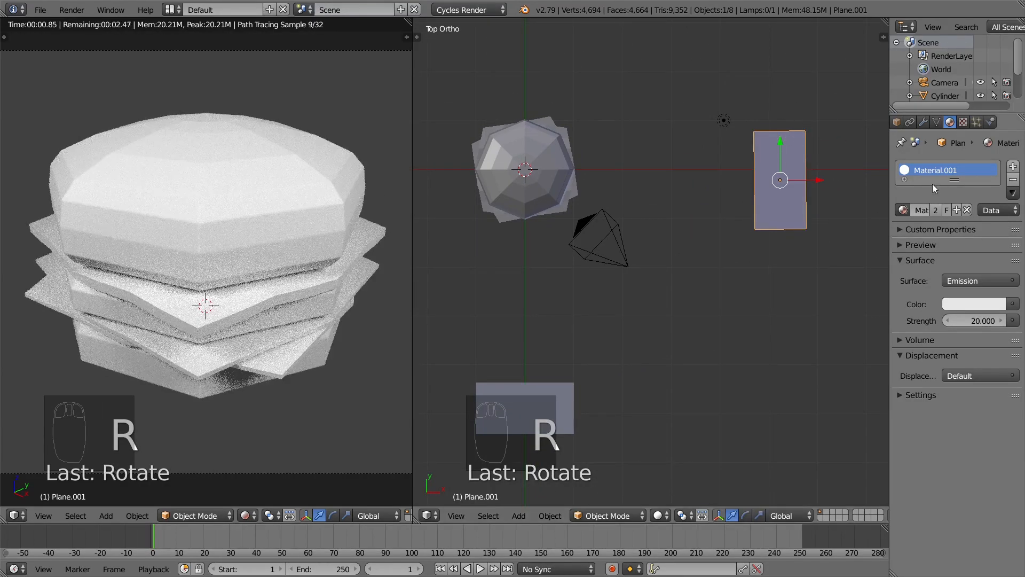
Step: Give the duplicated light plane its own separate copy of the material and compare the materials of both planes
left_click(957, 210)
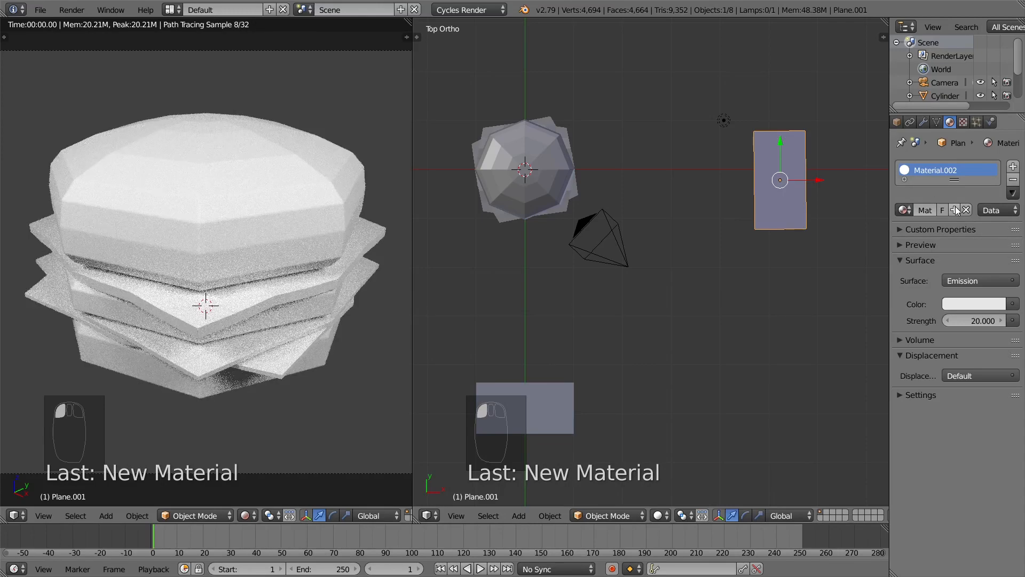
right_click(541, 403)
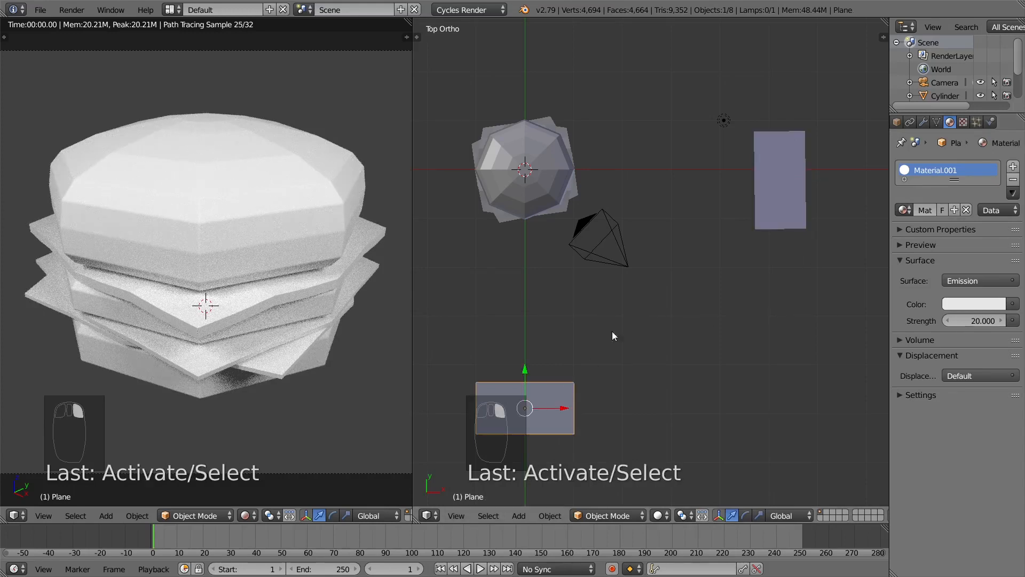
right_click(777, 185)
right_click(555, 403)
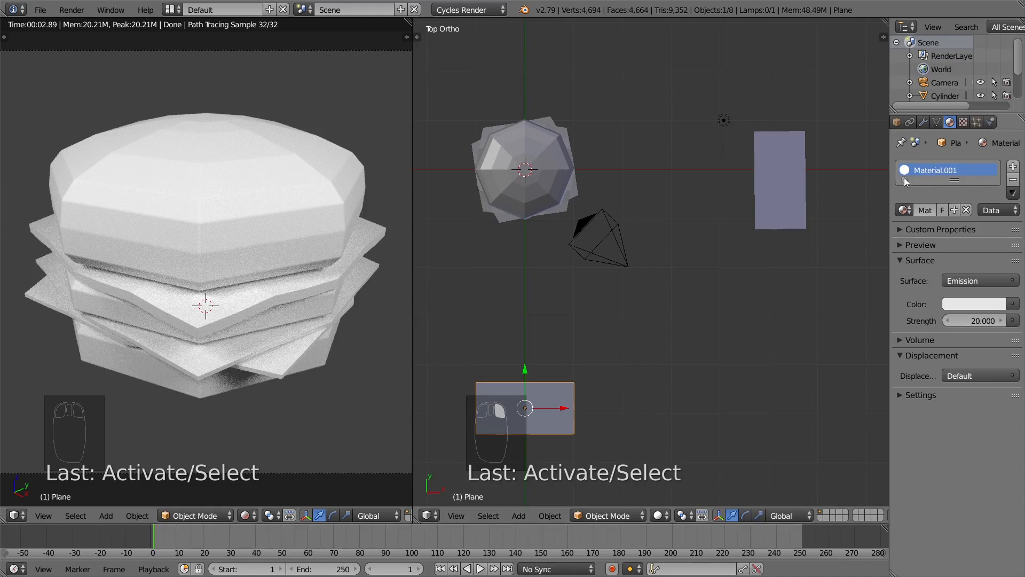
right_click(778, 220)
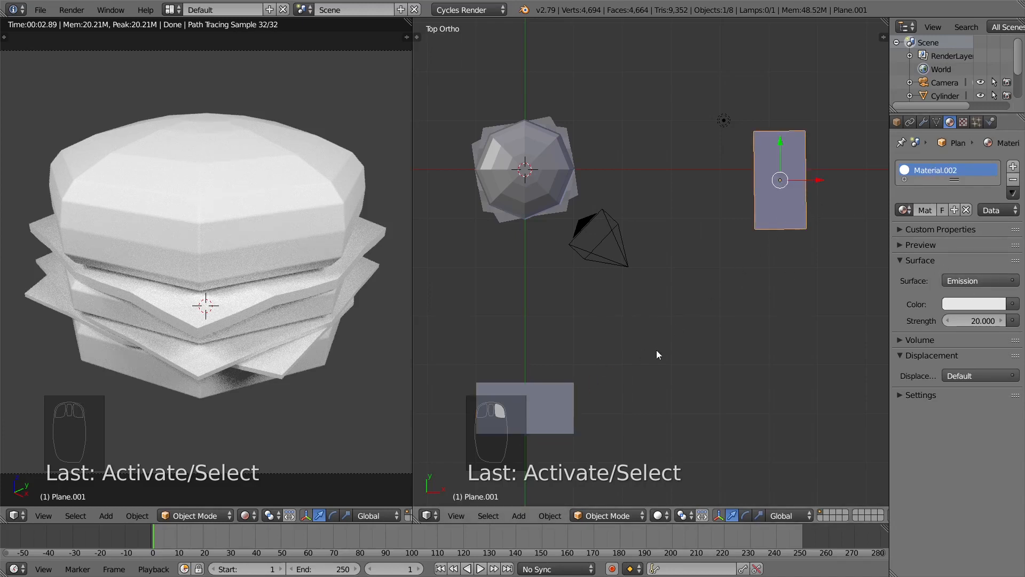
right_click(559, 417)
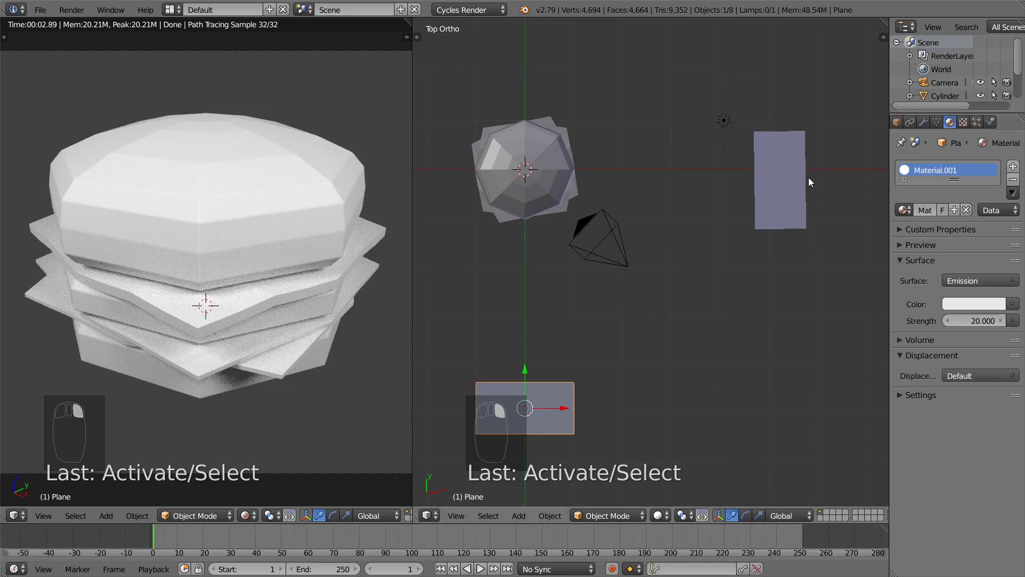
Step: Set the emission strength of the light plane on the burger's +X side to 5
right_click(801, 195)
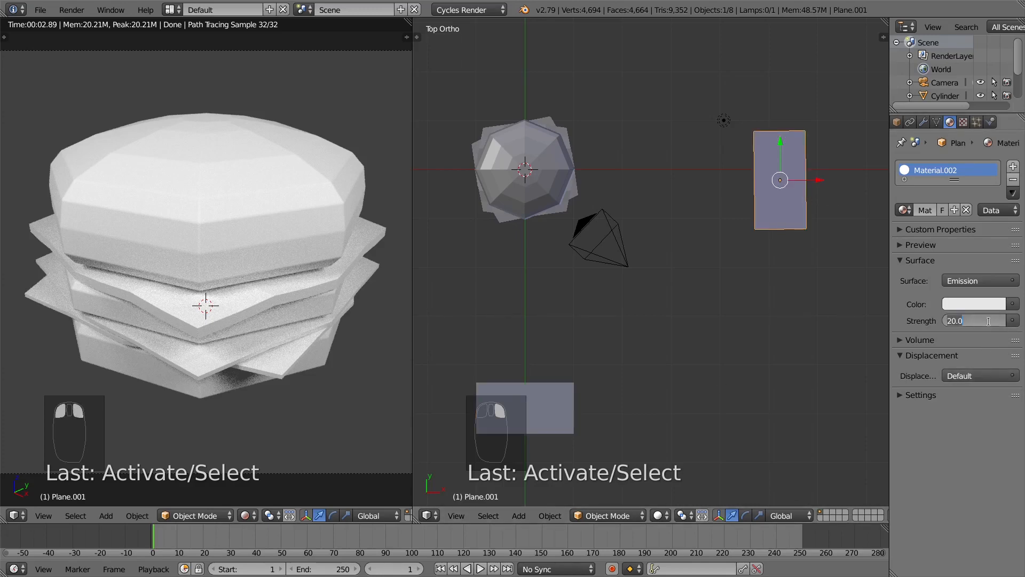
type("5")
key("Return")
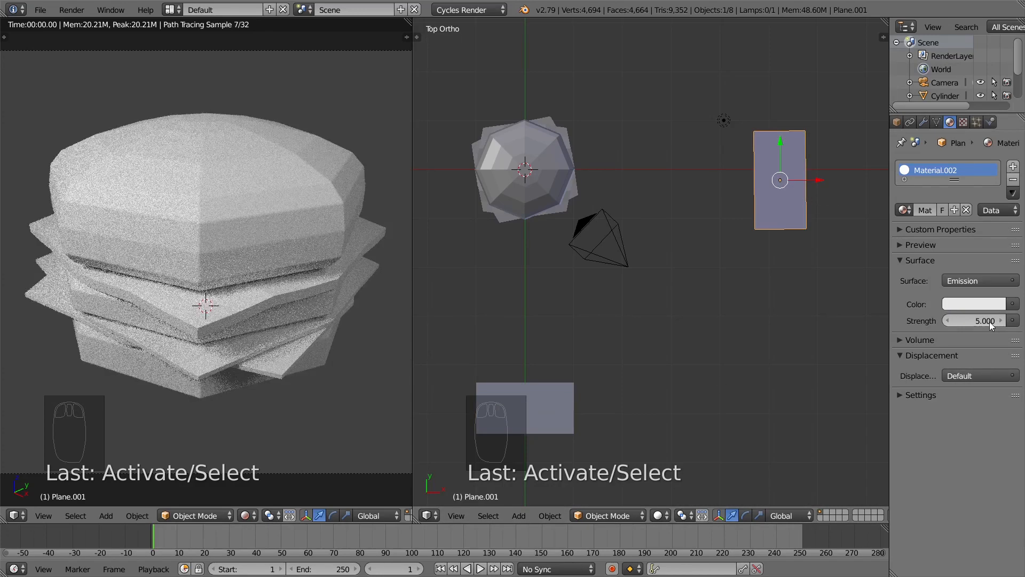
Step: Duplicate the +X side light plane to behind the burger and rotate the copy about a quarter turn
middle_click_drag(711, 246, 748, 296, "shift")
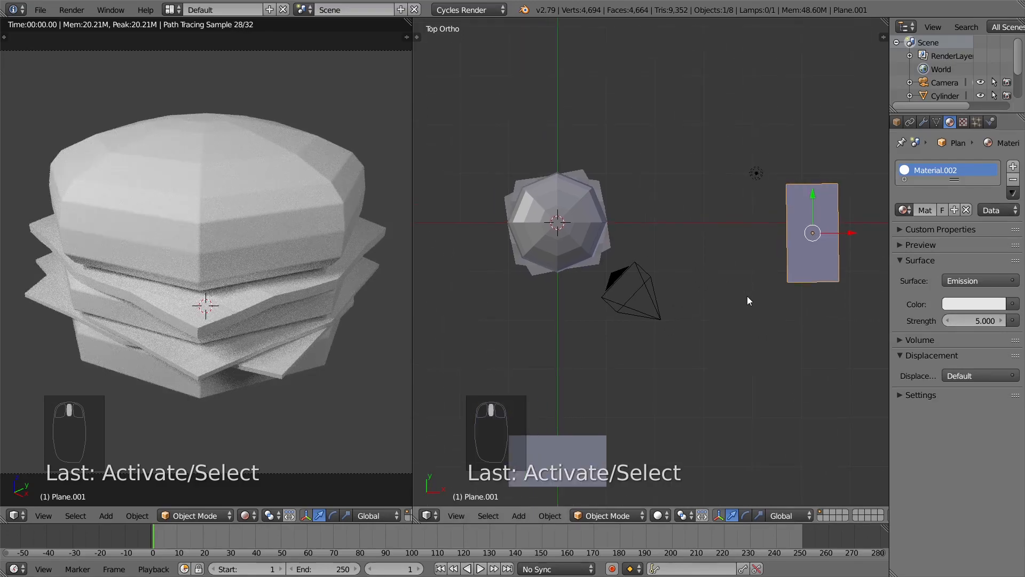
scroll(747, 296, "down", 2)
key("shift+d")
left_click(595, 94)
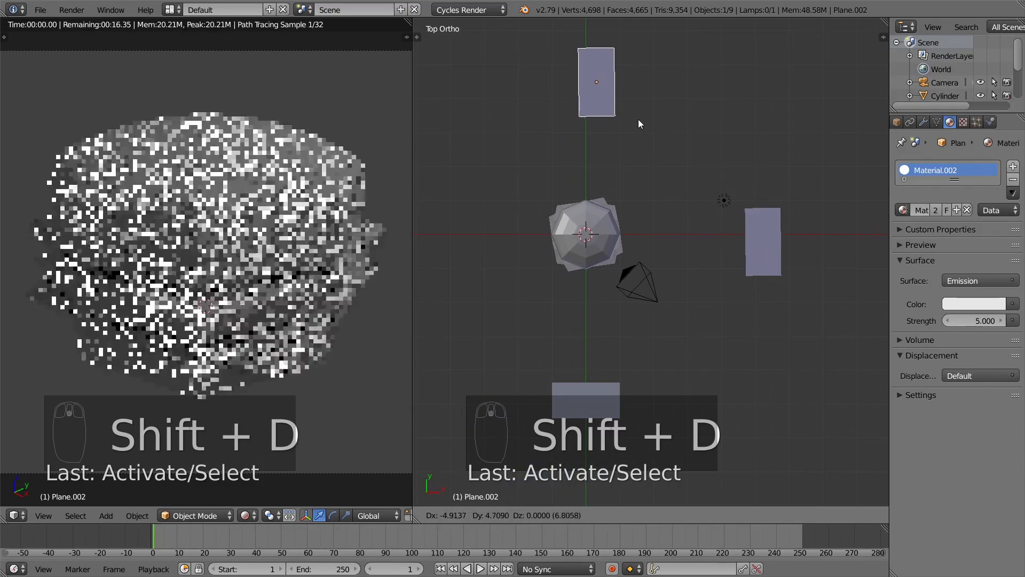
key("r")
left_click(641, 462)
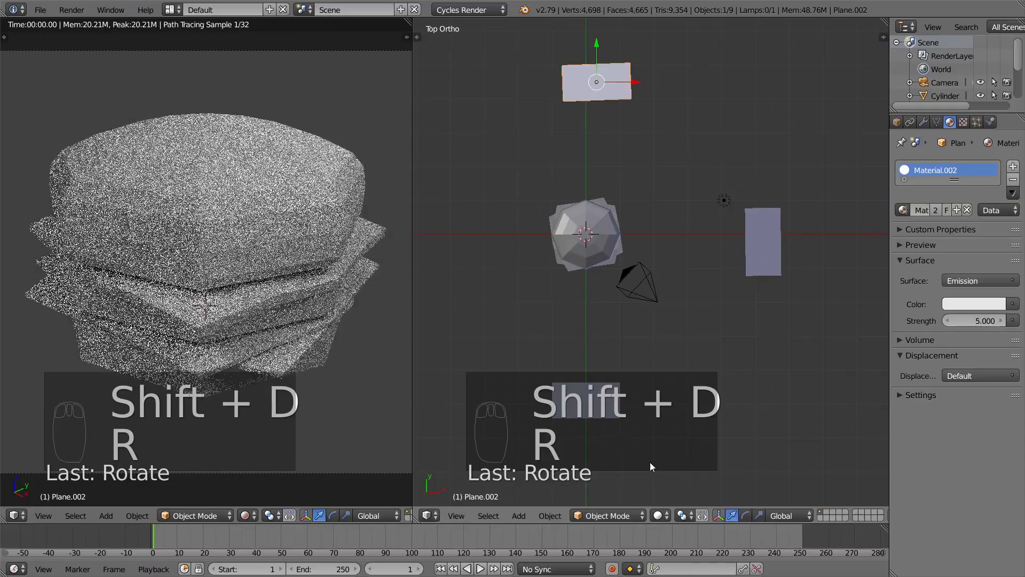
Step: Fine-tune the back light plane's rotation and position so it sits centred behind the burger on the Y axis
key("g")
left_click(694, 314)
key("r")
left_click(700, 321)
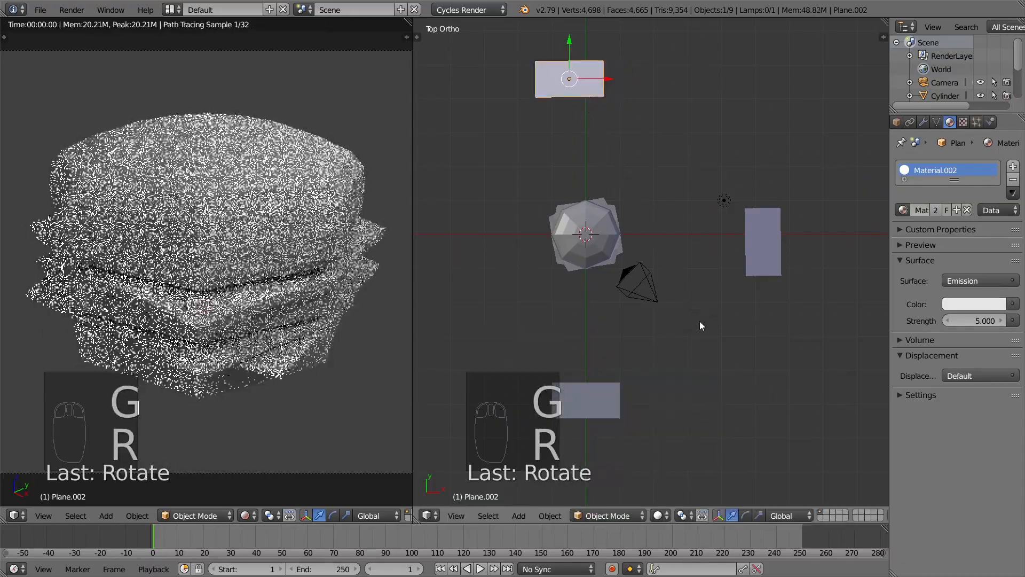
key("g")
left_click(713, 326)
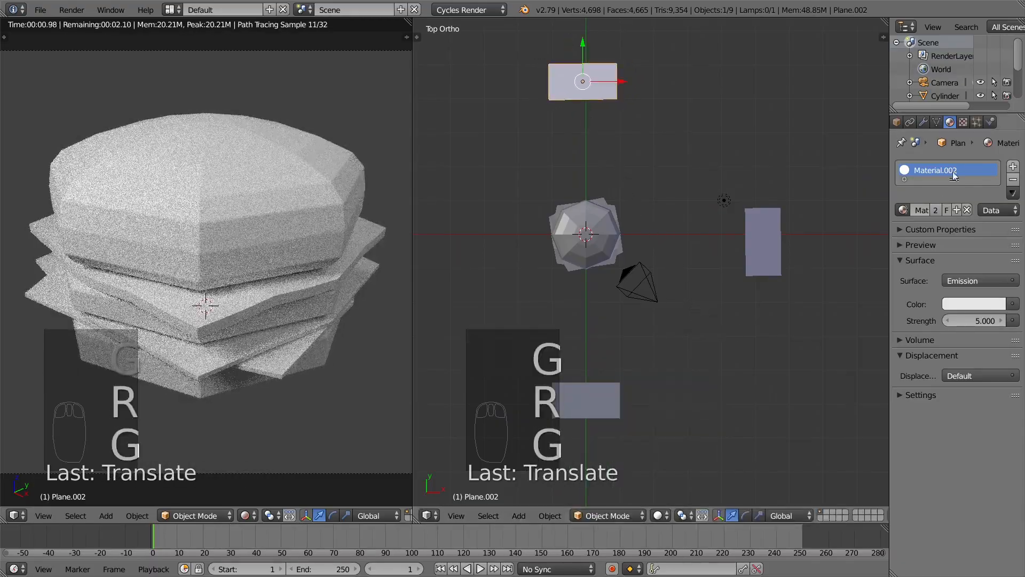
Step: Give the back light plane its own copy of the material and set its emission strength to 25
left_click(957, 209)
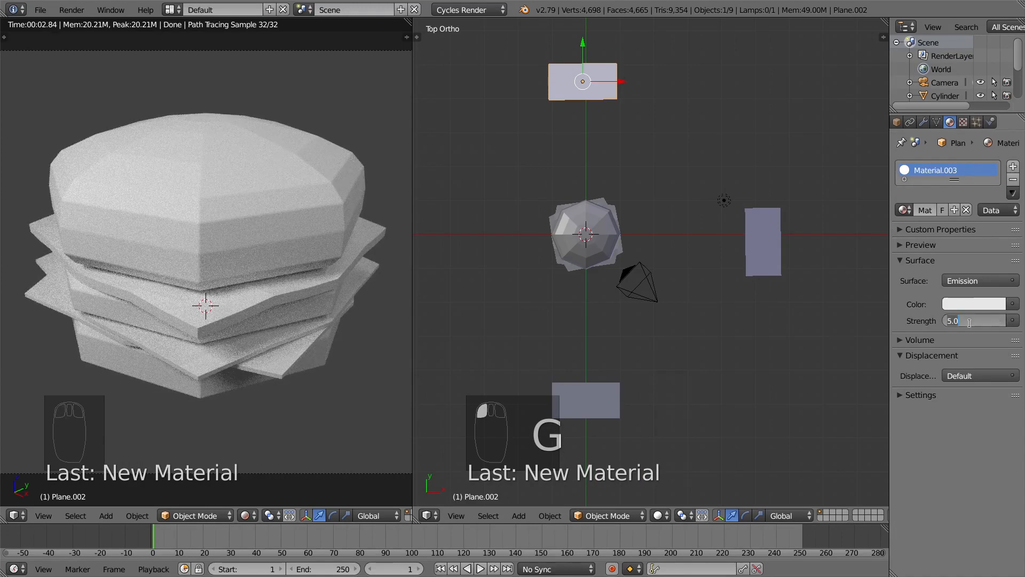
key("Return")
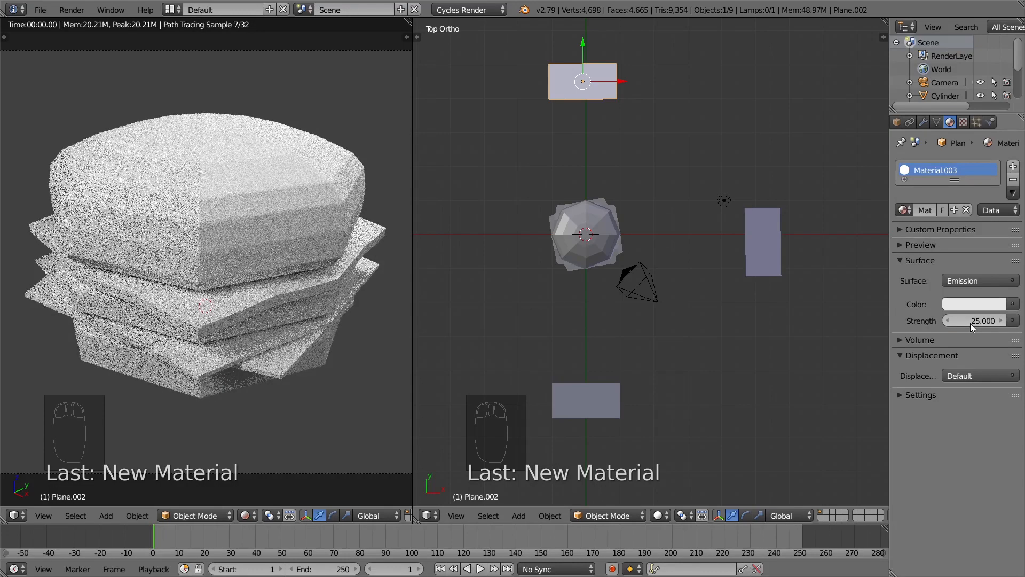
Step: Lower the back light plane about 2.8 units, shift it about 0.9 away from the burger, and rotate it nearly upright
key("KP_1")
key("KP_3")
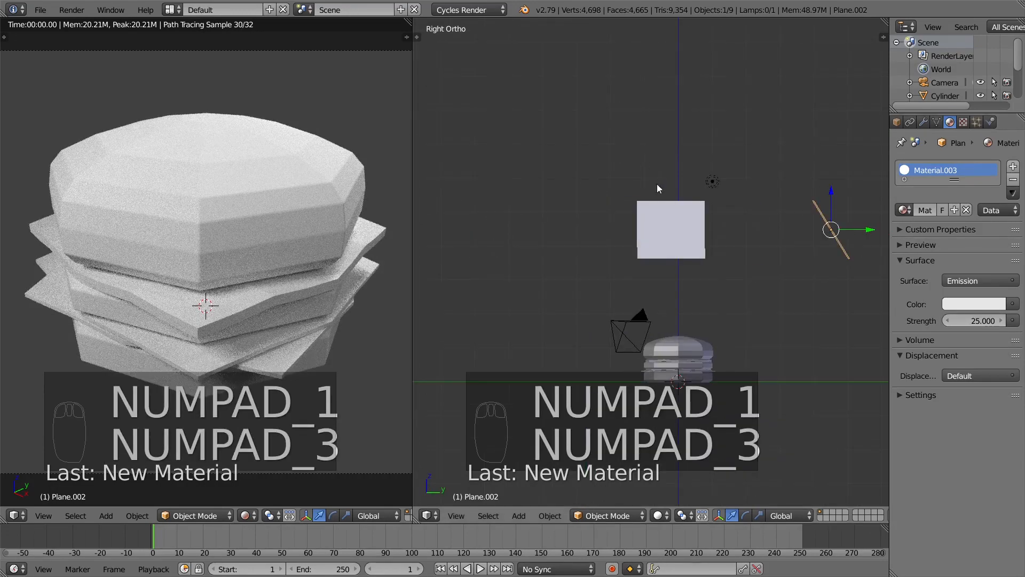
middle_click_drag(767, 260, 733, 329)
key("KP_1")
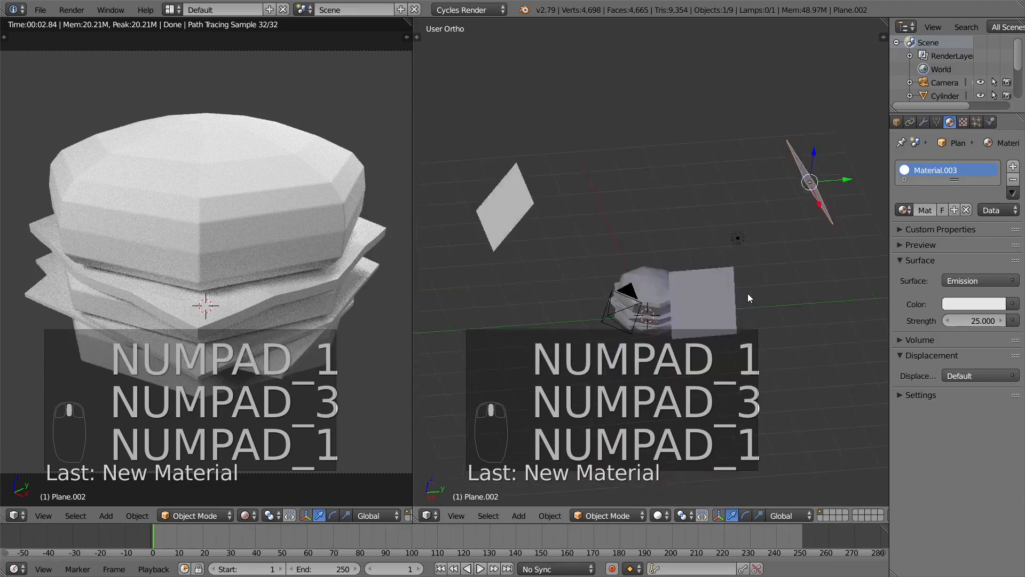
key("KP_3")
middle_click_drag(790, 287, 723, 191, "shift")
key("t")
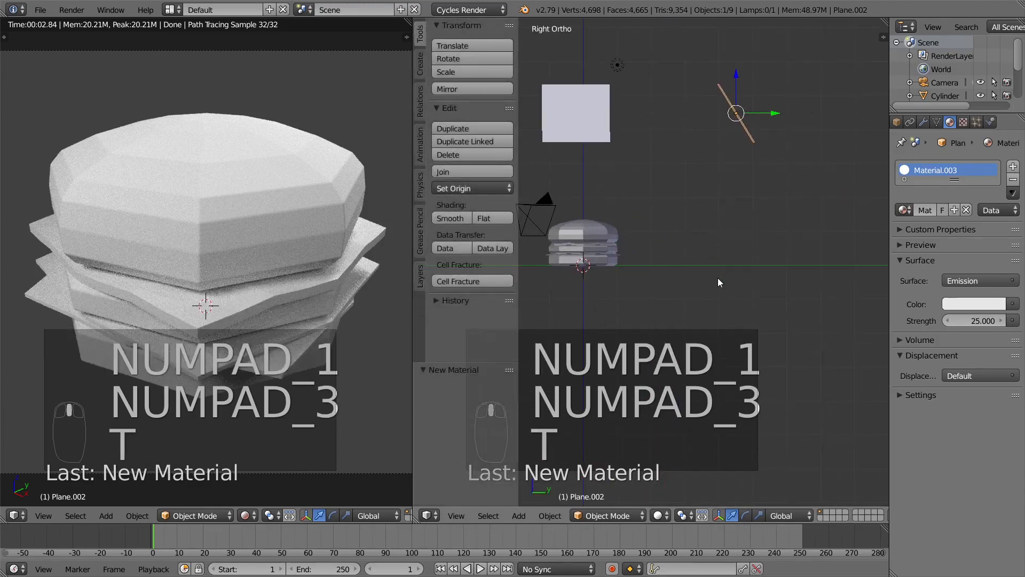
key("t")
key("g")
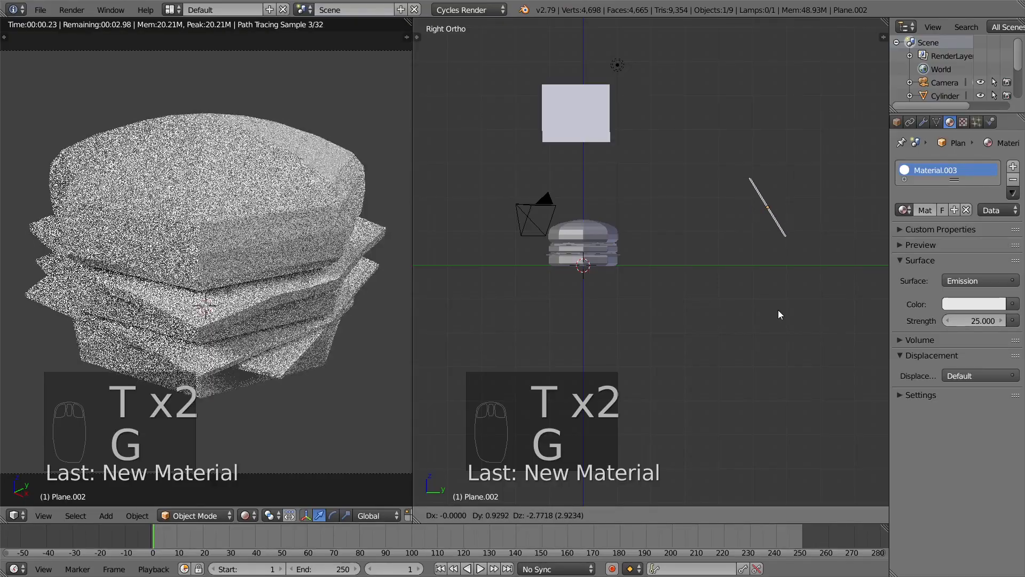
left_click(778, 310)
key("r")
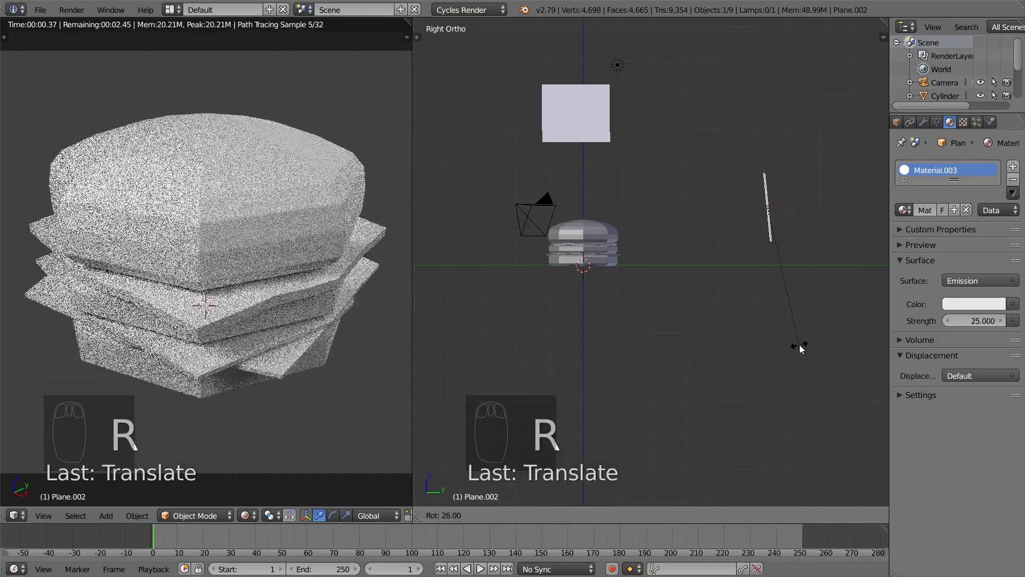
left_click(793, 345)
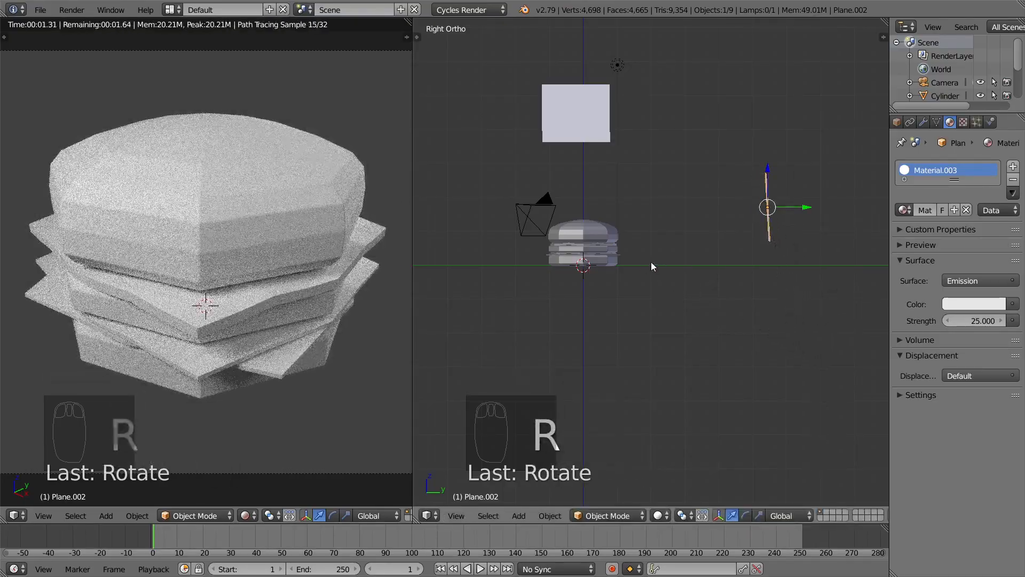
Step: Tint the back light plane's emission colour a pale pink
left_click(972, 304)
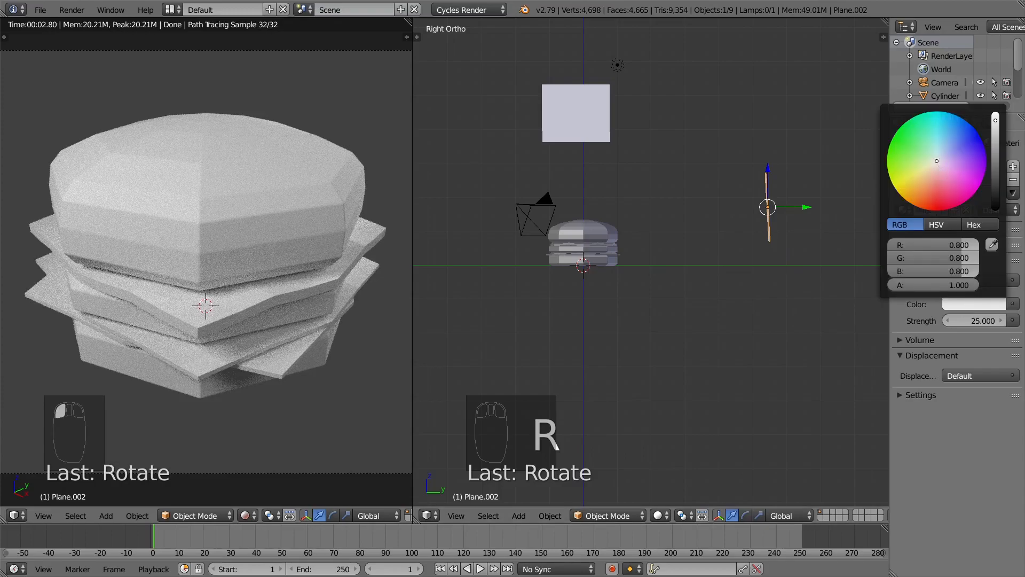
left_click_drag(937, 160, 937, 174)
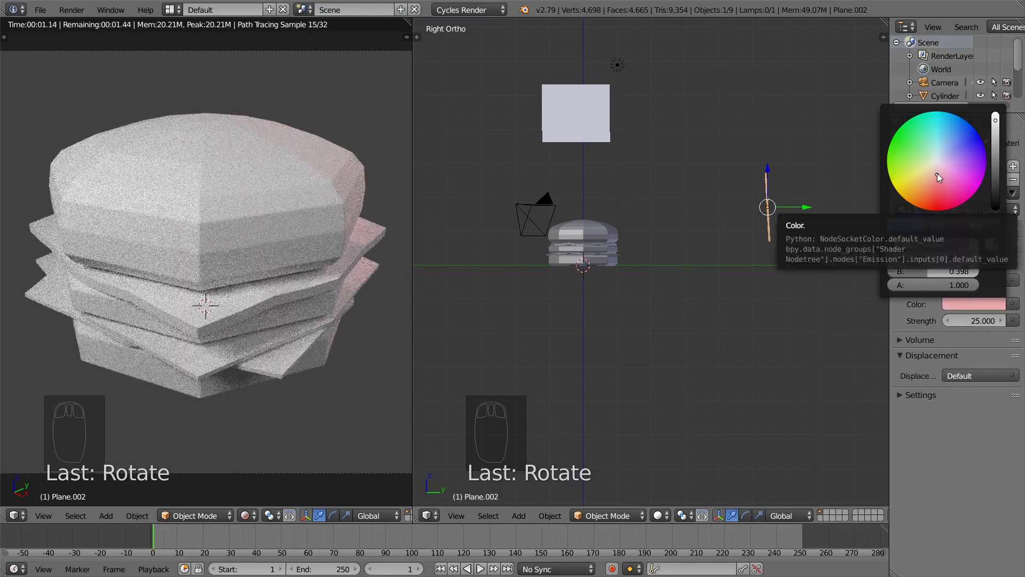
left_click(937, 169)
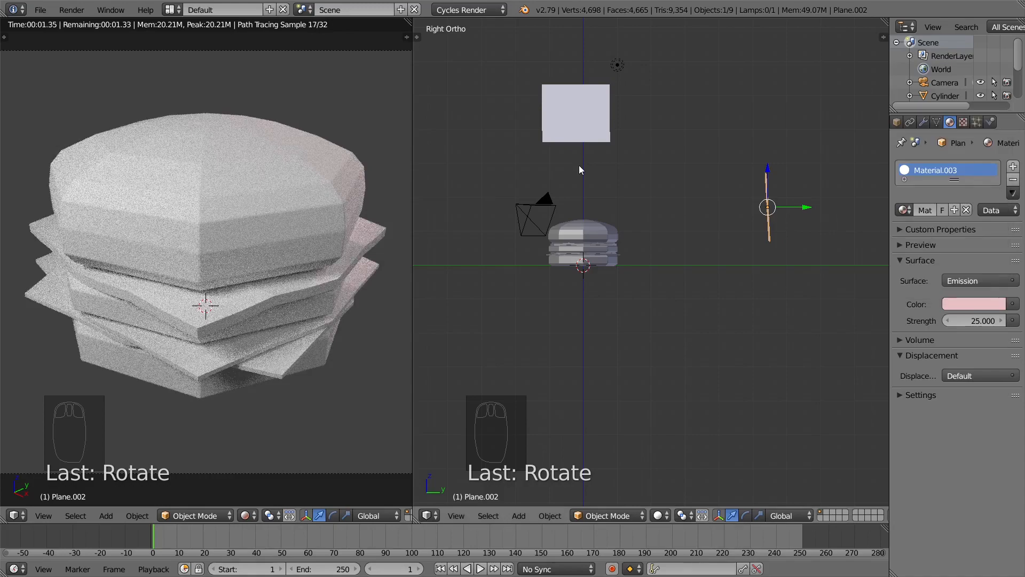
Step: Tint the emission colour of the light plane on the burger's +X side light blue
middle_click_drag(579, 165, 652, 199)
right_click(652, 198)
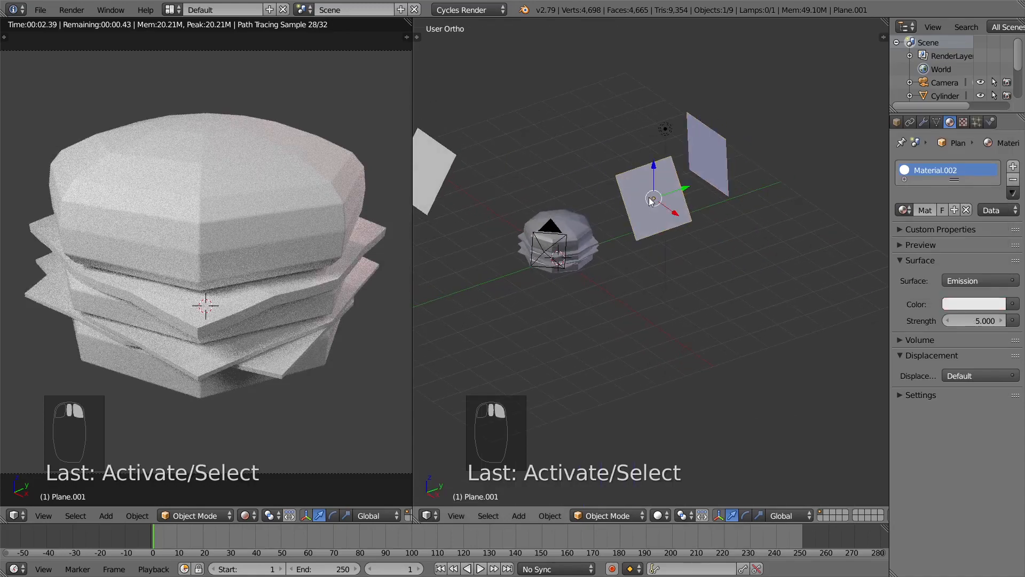
left_click(969, 308)
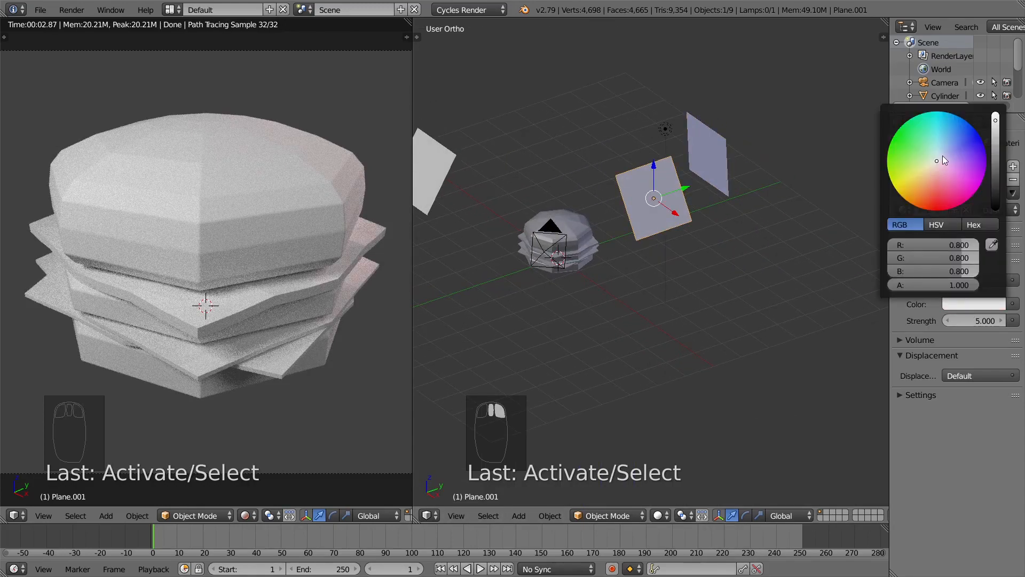
left_click_drag(943, 156, 943, 149)
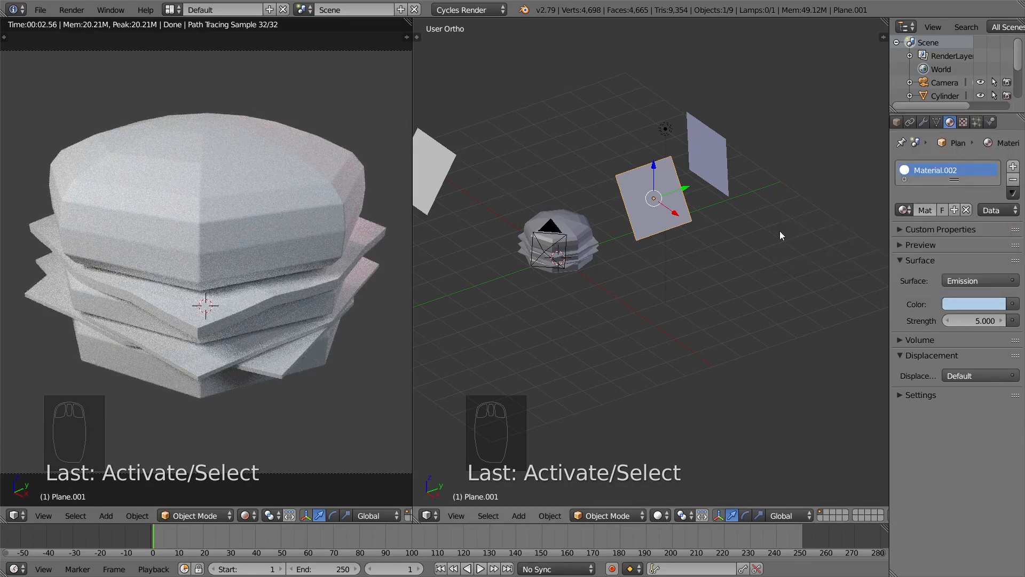
Step: Tint the front light plane's emission a very pale blue, about R 0.662, G 0.791, B 0.800
right_click(439, 199)
left_click(958, 304)
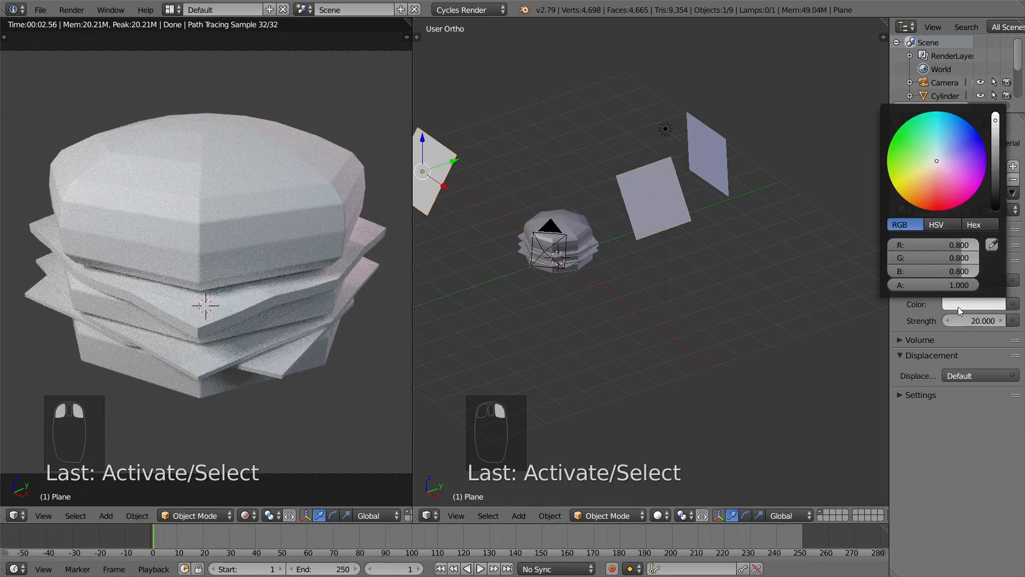
left_click(938, 153)
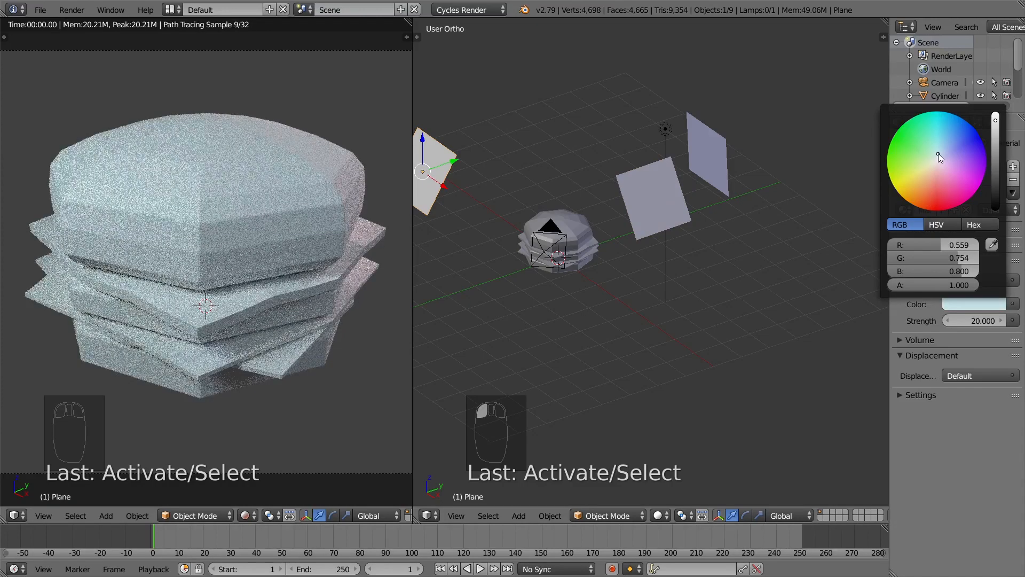
left_click_drag(938, 153, 937, 158)
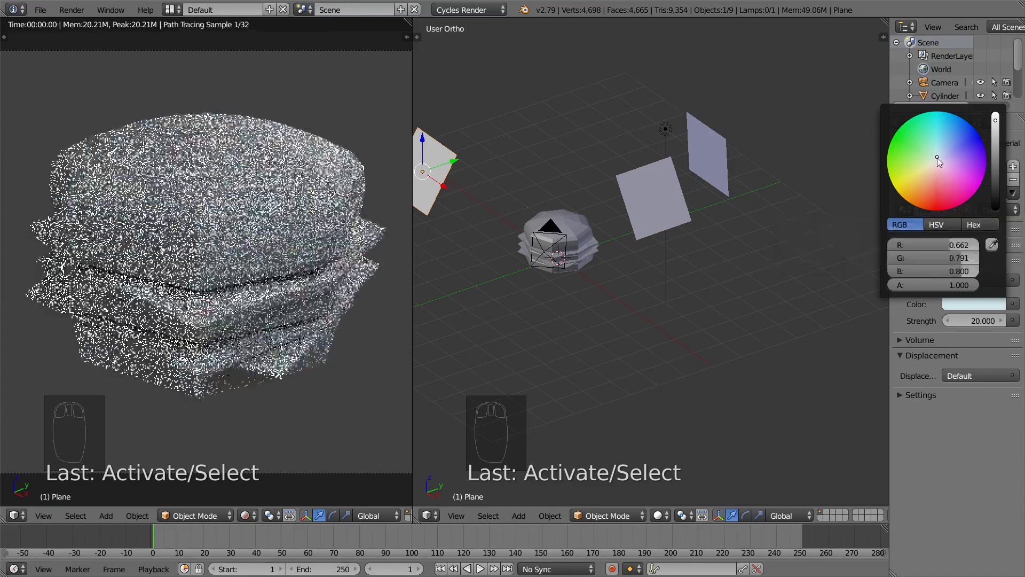
Step: Change the +X side light plane's emission colour to a pale yellow
right_click(665, 200)
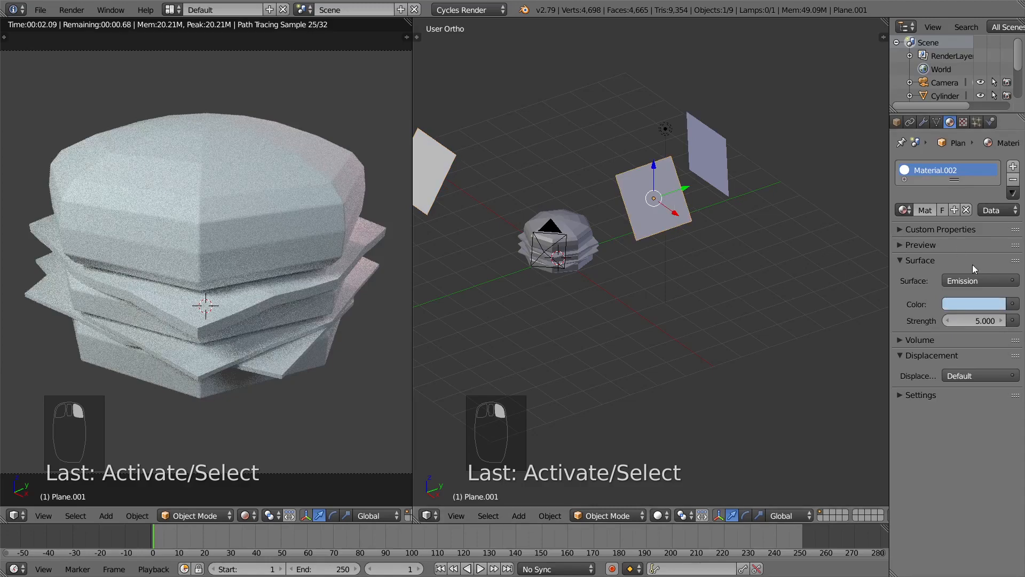
left_click(973, 304)
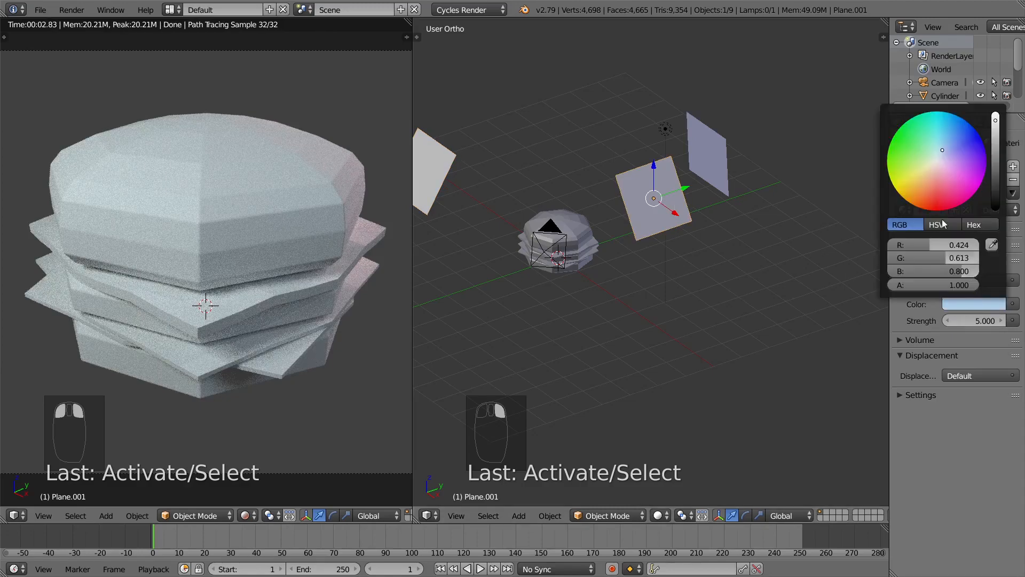
left_click(929, 166)
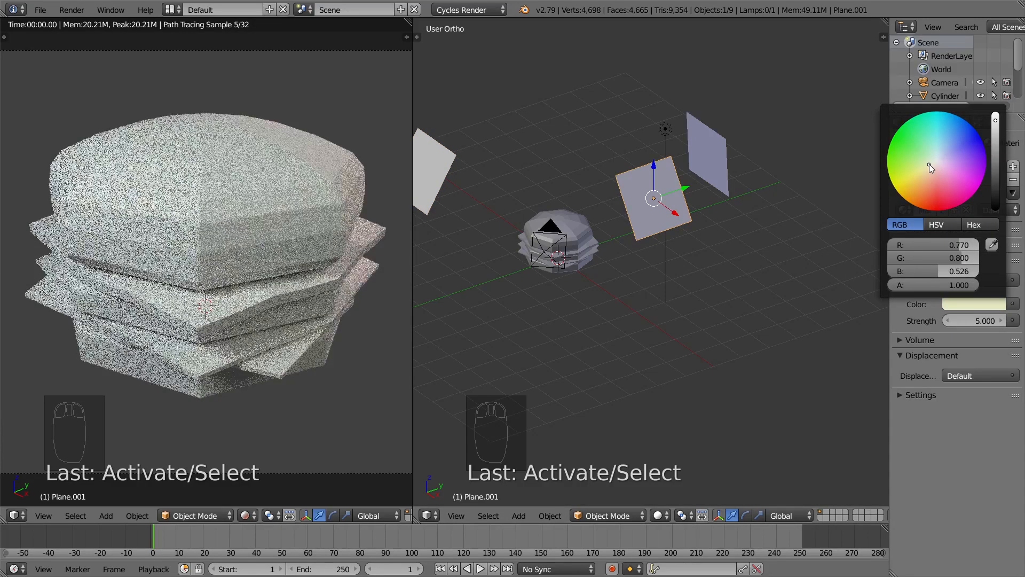
left_click_drag(928, 164, 926, 167)
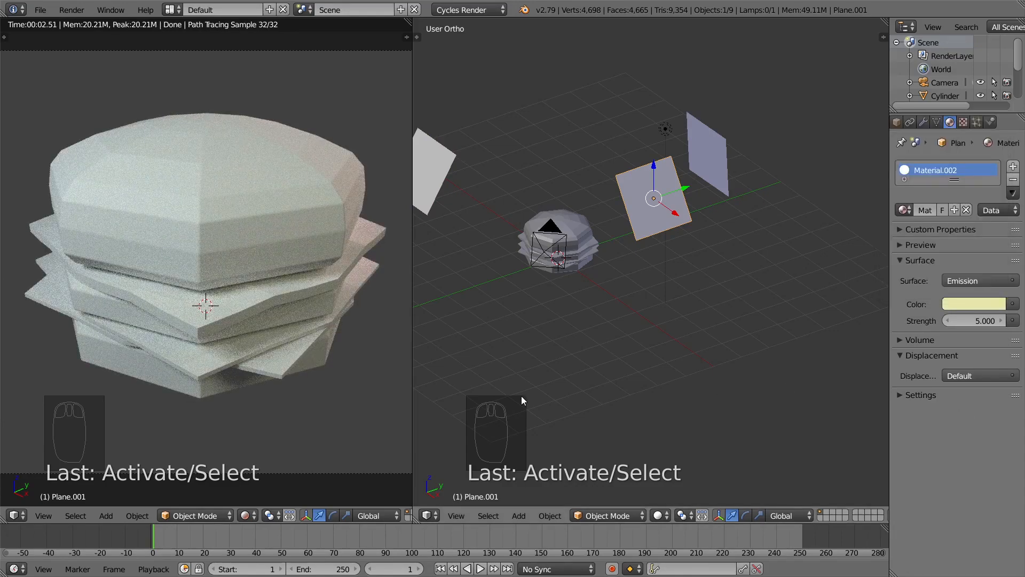
Step: Add a new material with a Principled BSDF surface to the burger's bun object
middle_click_drag(578, 264, 547, 248)
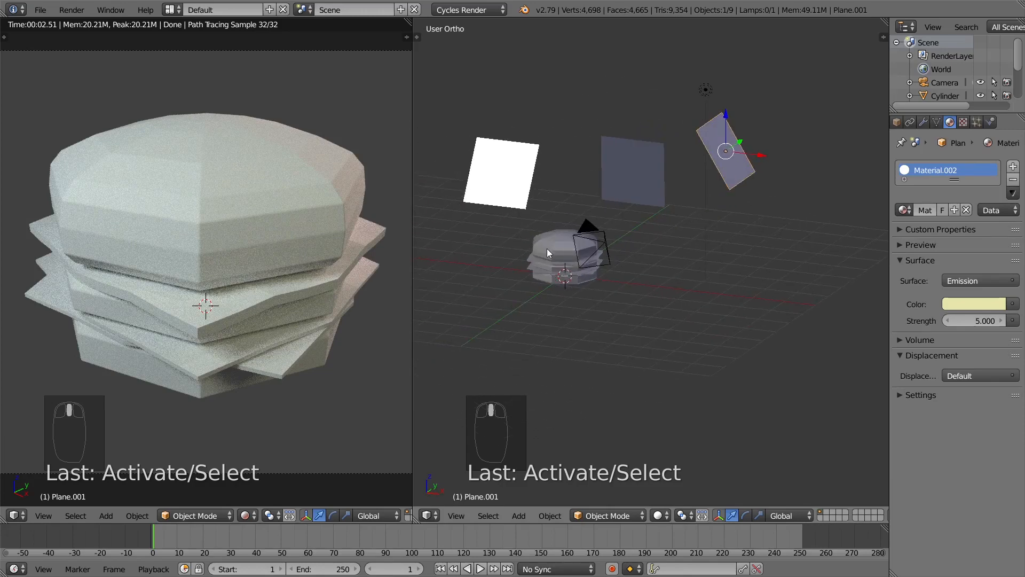
right_click(547, 249)
scroll(548, 278, "up", 3)
middle_click_drag(496, 291, 659, 313, "shift")
scroll(643, 296, "down", 4)
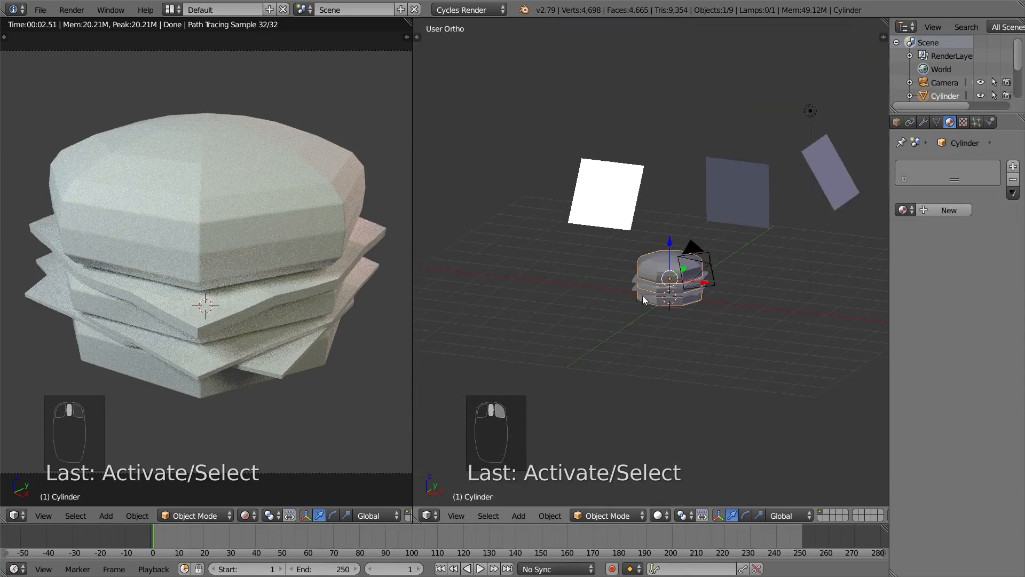
scroll(642, 289, "up", 7)
middle_click_drag(702, 345, 600, 312, "shift")
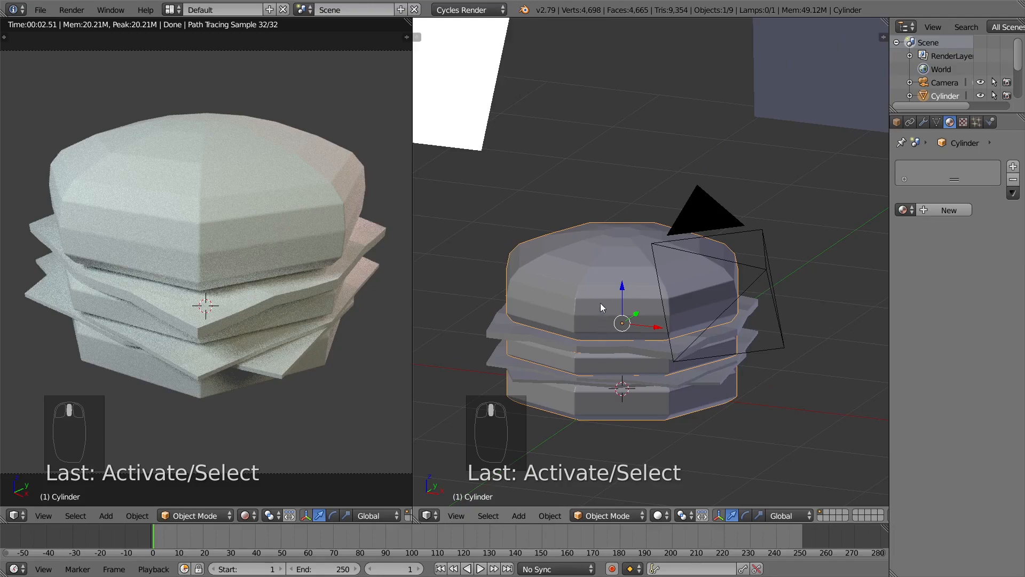
left_click(939, 212)
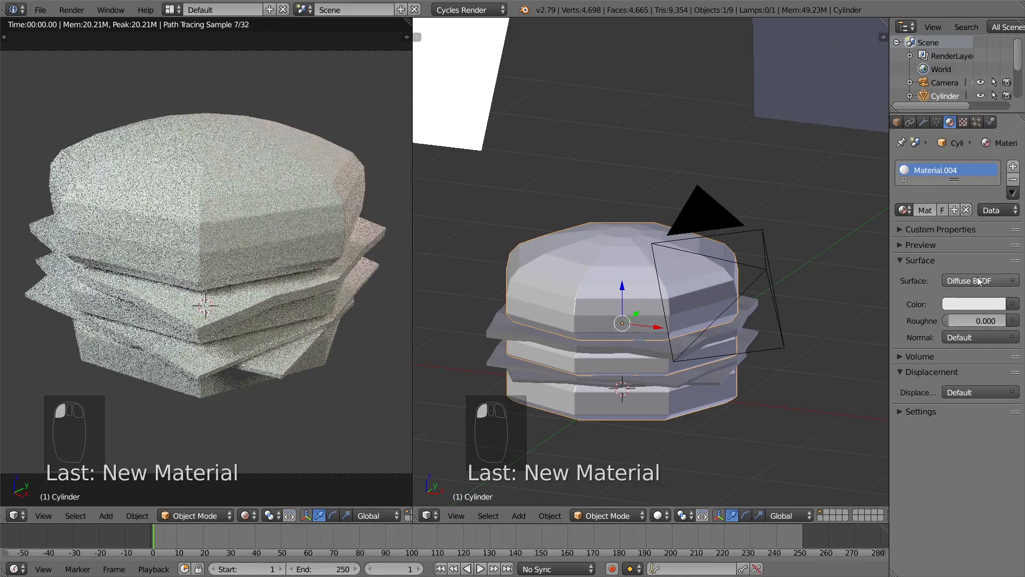
left_click(979, 280)
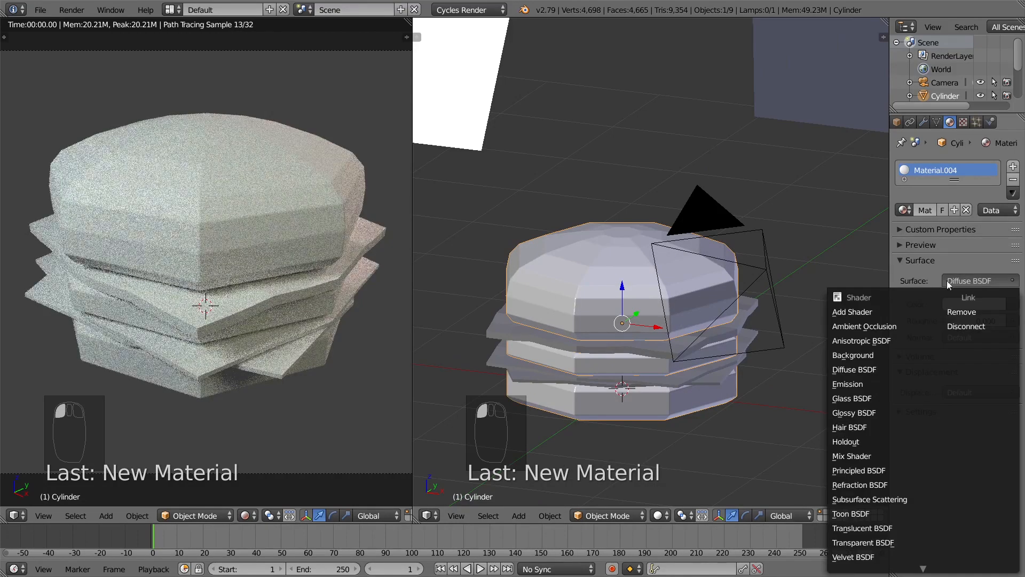
left_click(858, 472)
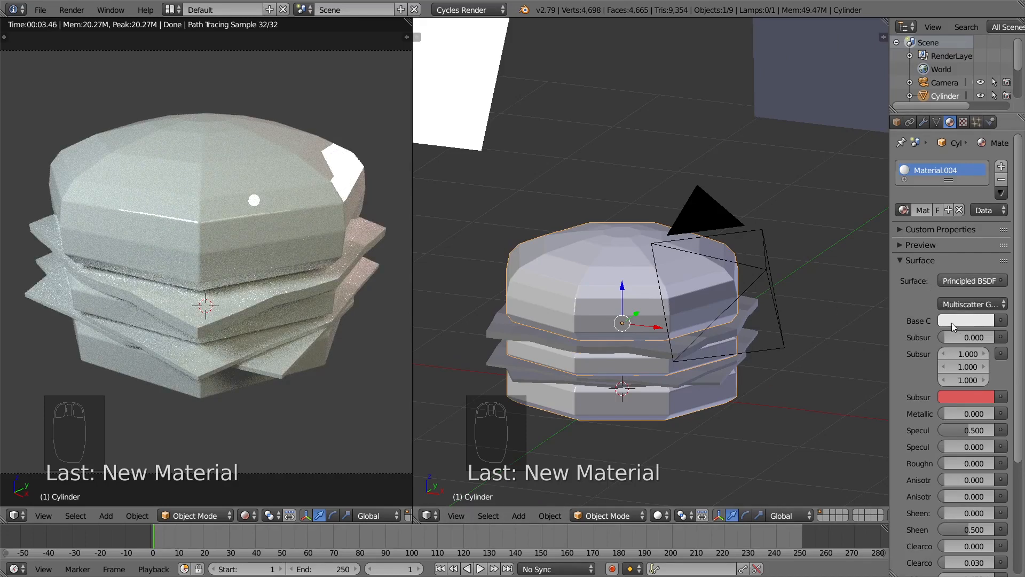
Step: Widen the properties area and give the bun material a light orange-tan base colour
left_click_drag(888, 323, 847, 323)
left_click(935, 320)
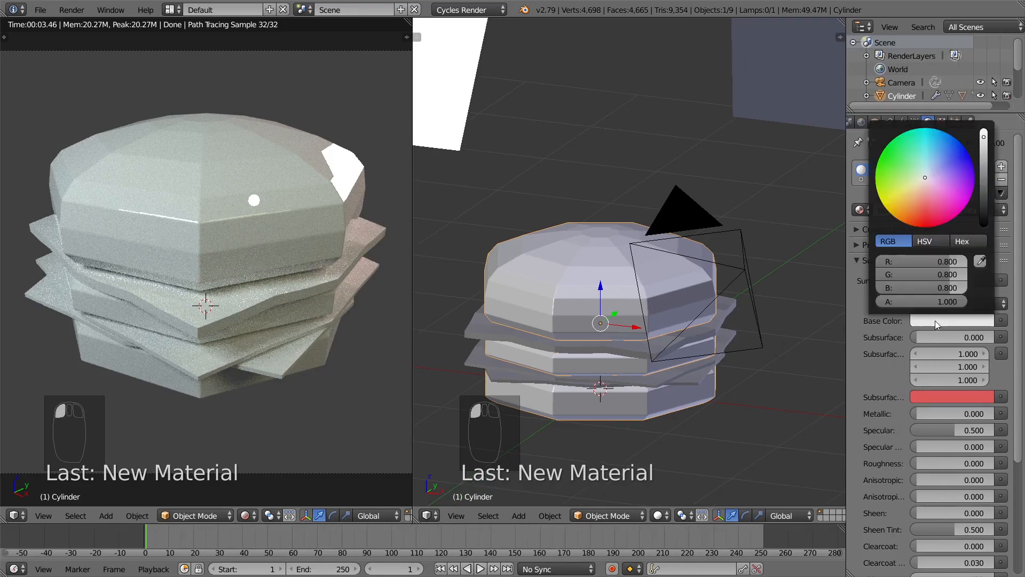
left_click_drag(919, 195, 912, 192)
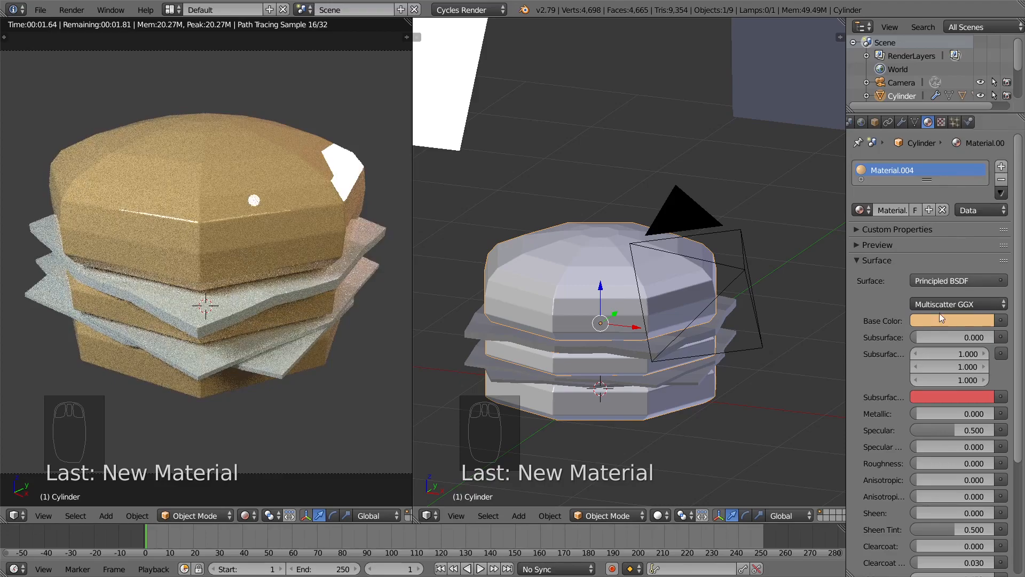
Step: Darken and fine-tune the bun's base colour to a golden brown of R 0.529, G 0.376, B 0.194
left_click(940, 319)
left_click(983, 151)
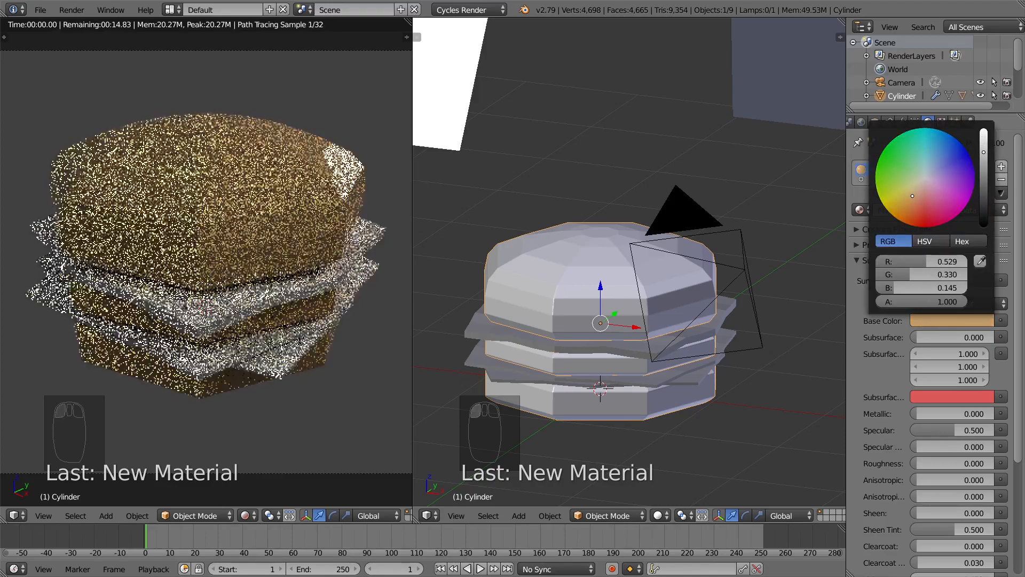
left_click(984, 158)
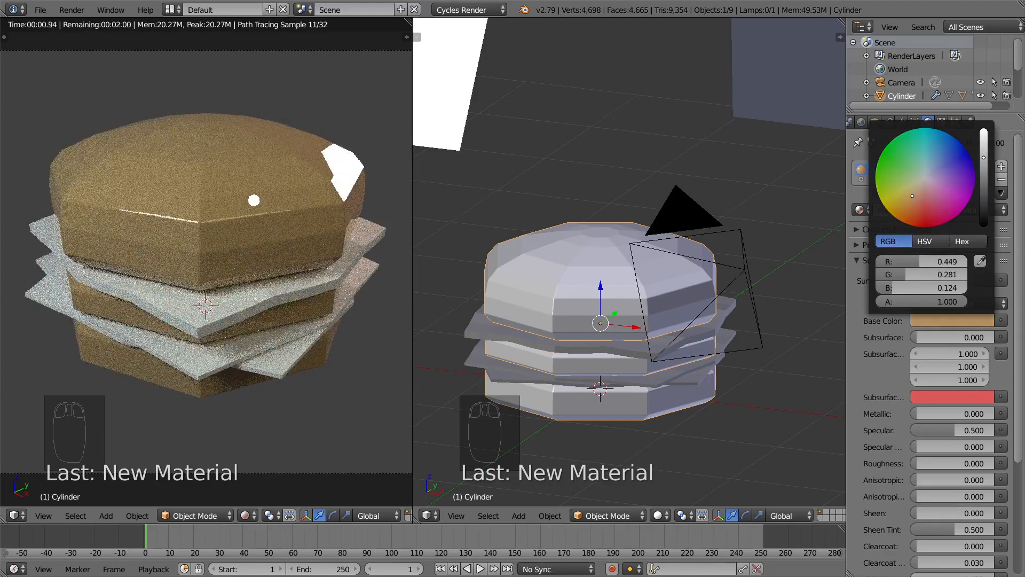
left_click_drag(983, 157, 984, 152)
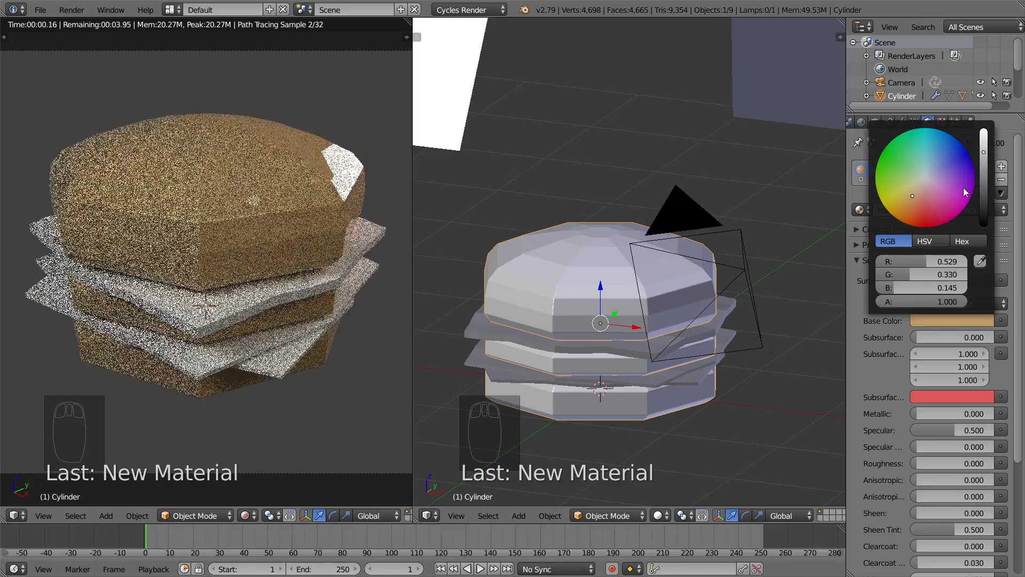
left_click(914, 192)
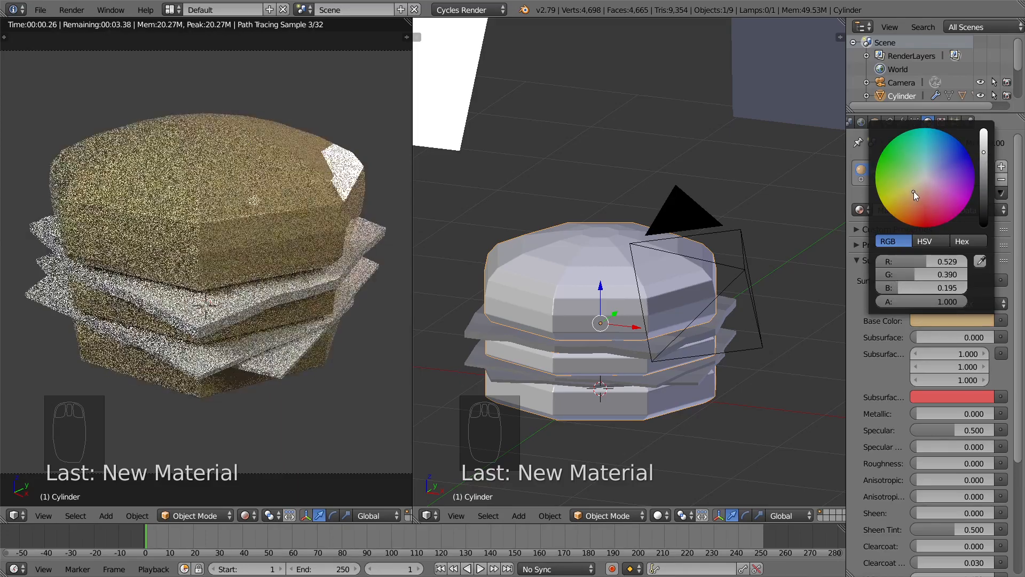
left_click(914, 186)
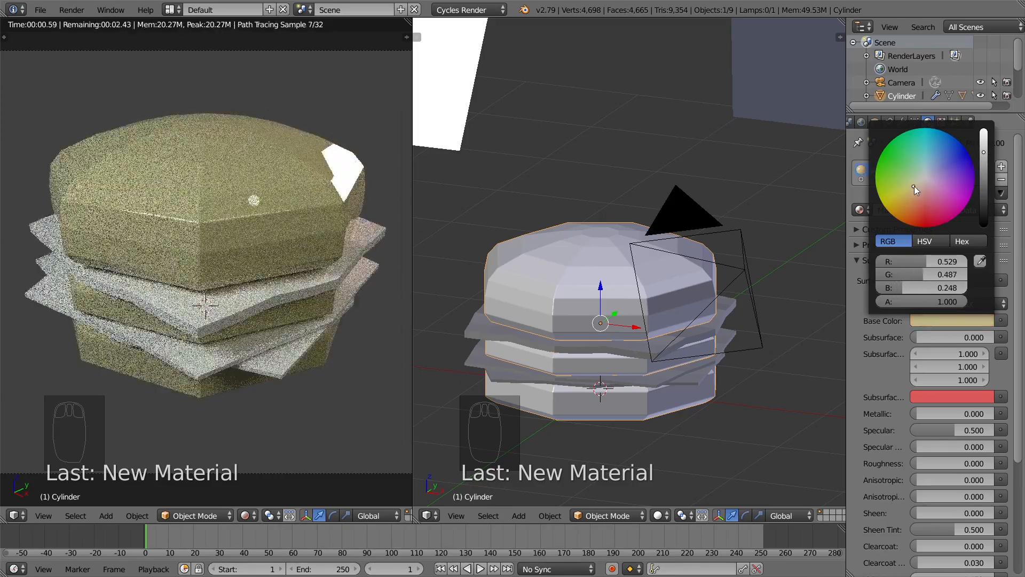
left_click(915, 190)
left_click(914, 193)
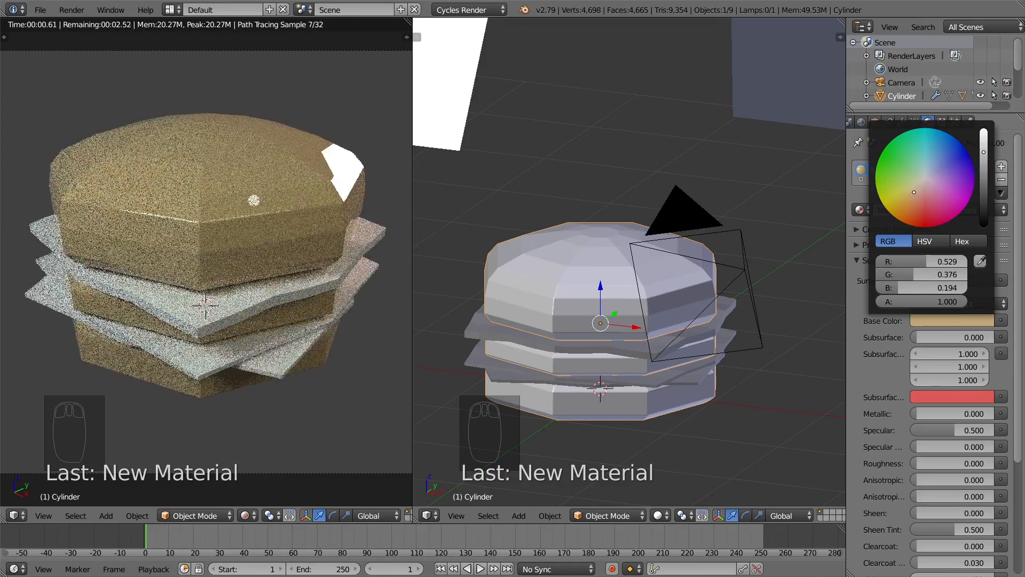
Step: Adjust the bun's base colour to R 0.529, G 0.392, B 0.181 and add a new material in a second slot
left_click(905, 194)
left_click(914, 192)
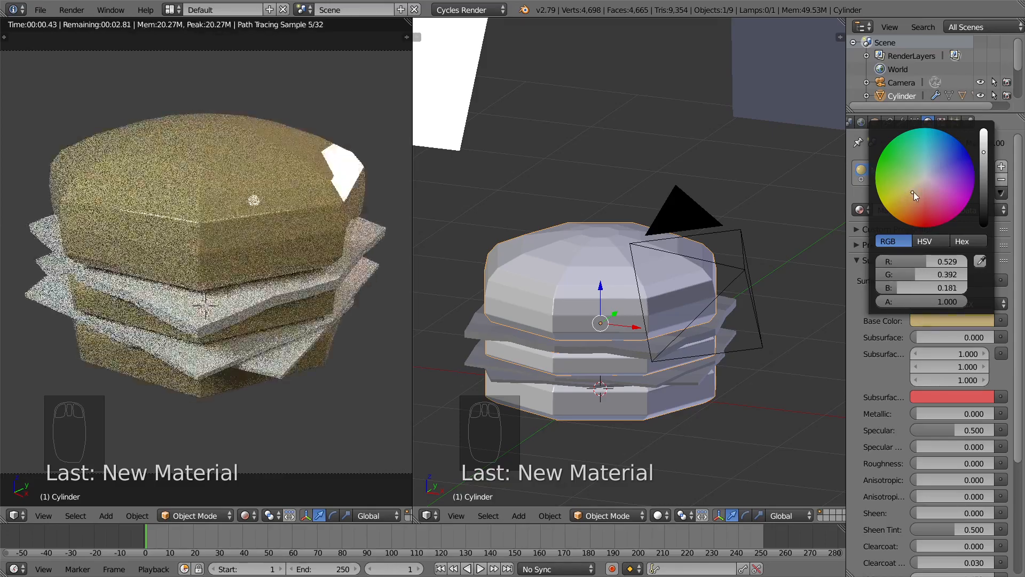
left_click(998, 169)
left_click(914, 239)
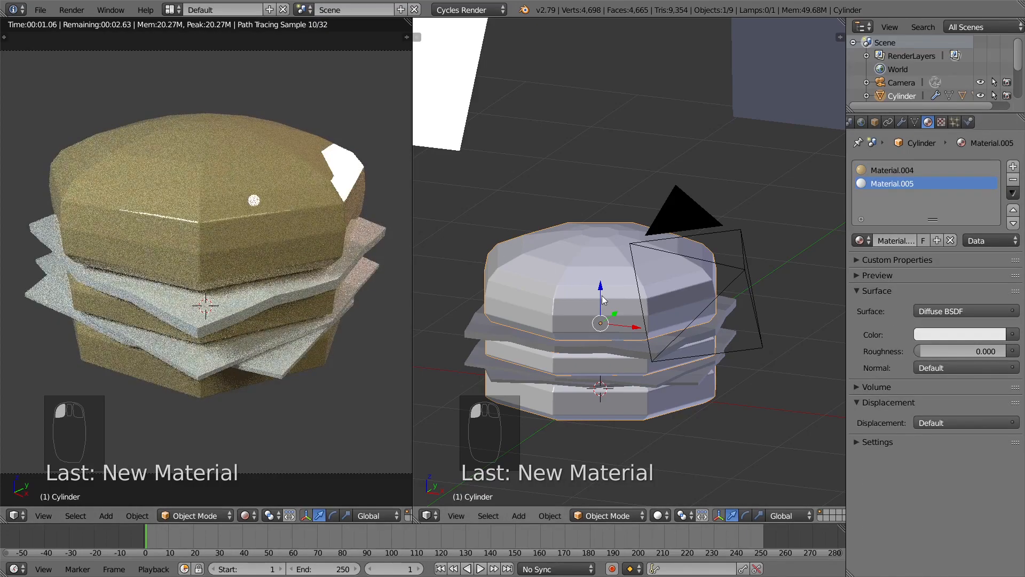
Step: Edit the bun object's mesh and select all linked geometry of the middle patty
right_click(603, 297)
right_click(603, 297)
key("Tab")
right_click(554, 358)
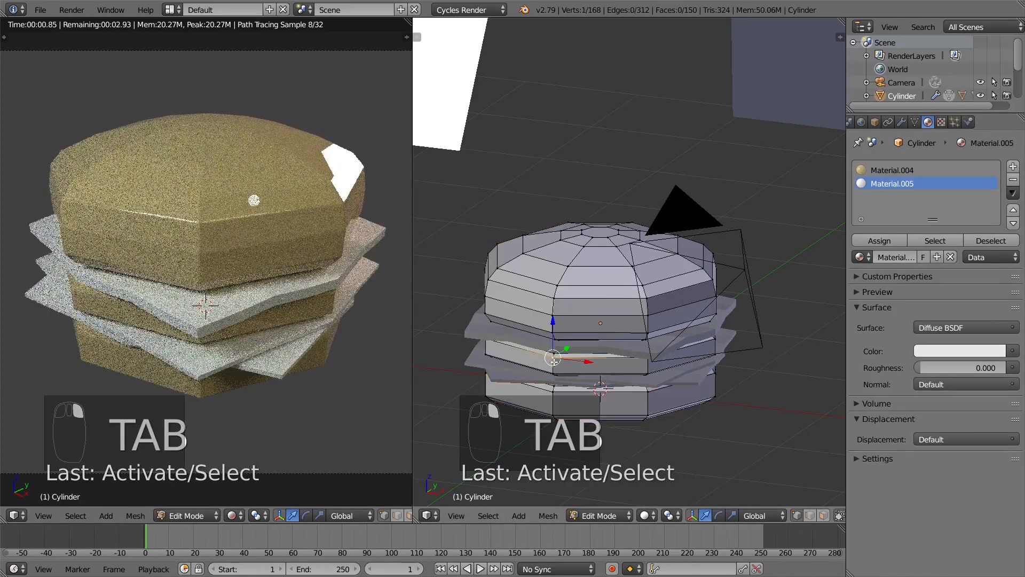
key("ctrl+l")
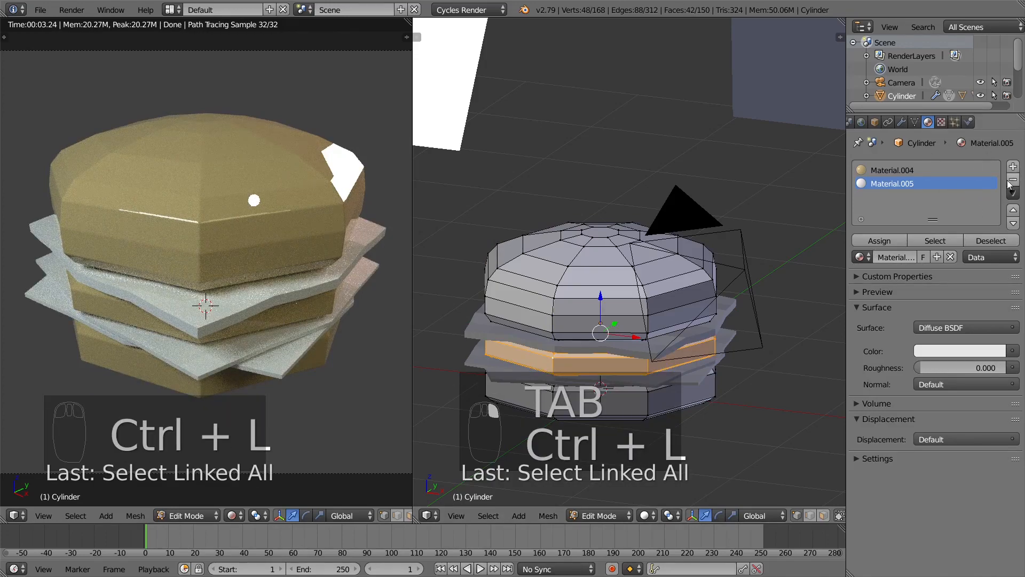
Step: Assign the second material to the selected patty and give it a dark reddish-brown colour
left_click(961, 351)
left_click(953, 328)
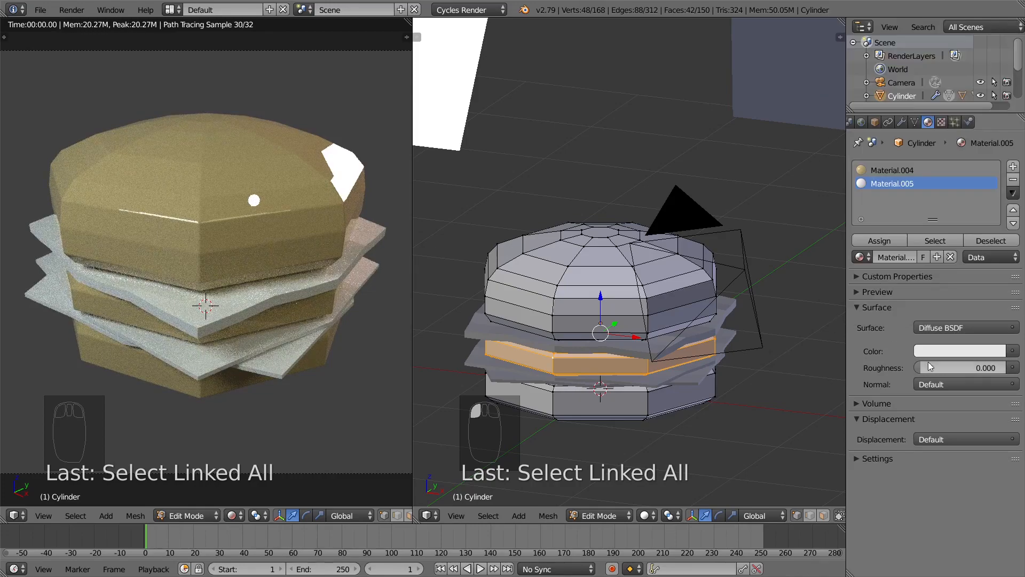
left_click(939, 357)
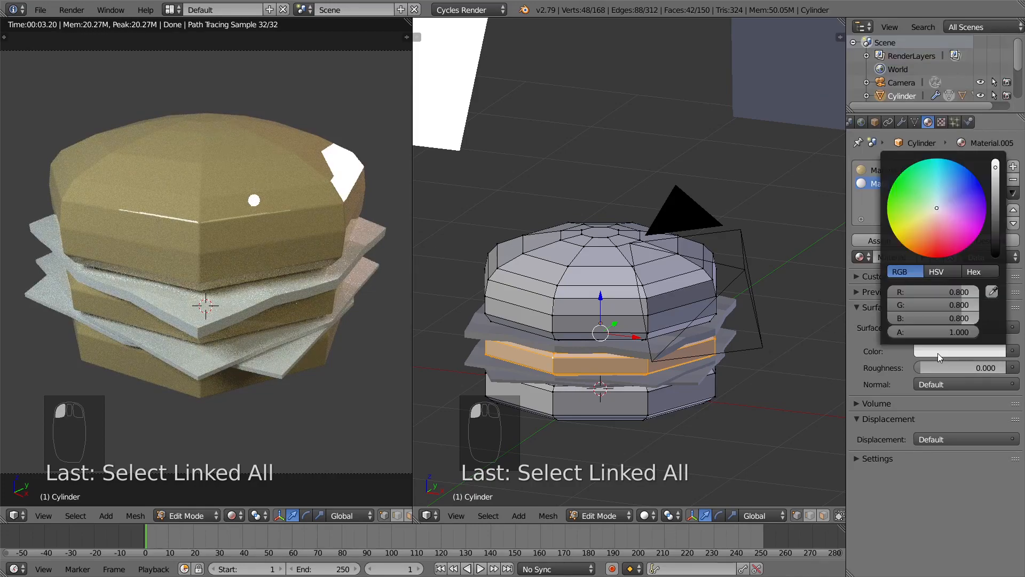
left_click(939, 221)
left_click(934, 227)
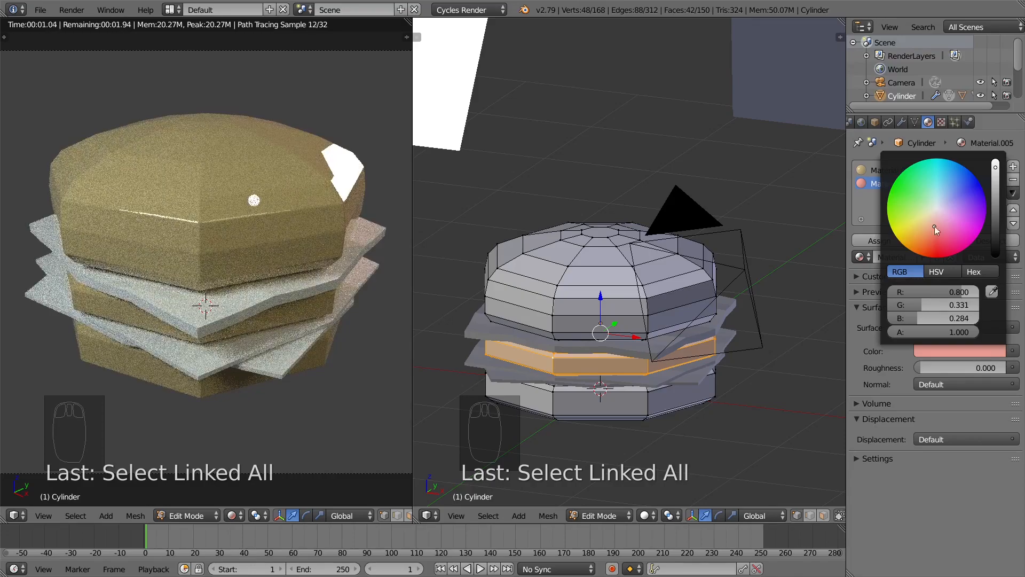
left_click(883, 239)
left_click(929, 354)
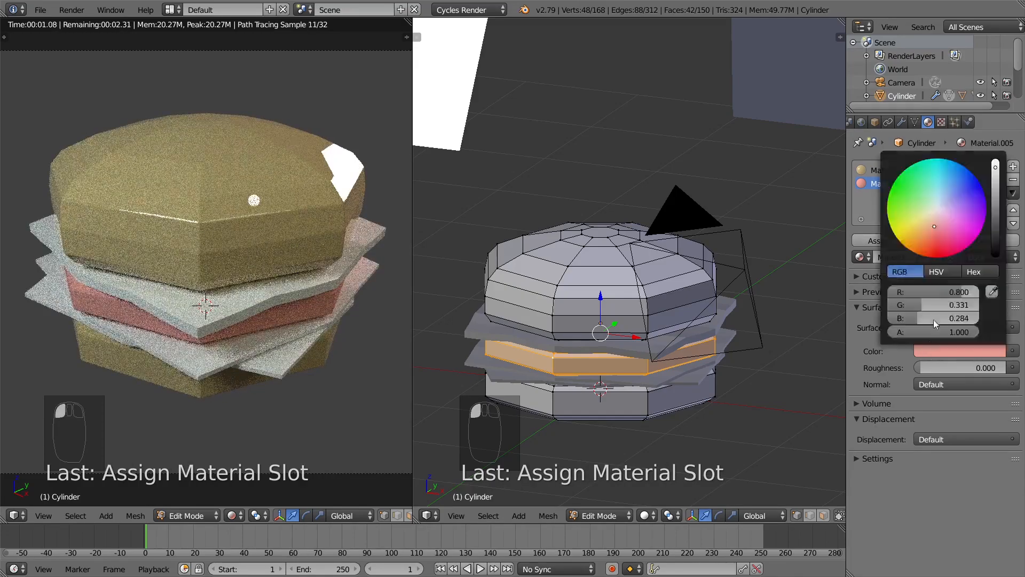
left_click_drag(934, 227, 927, 239)
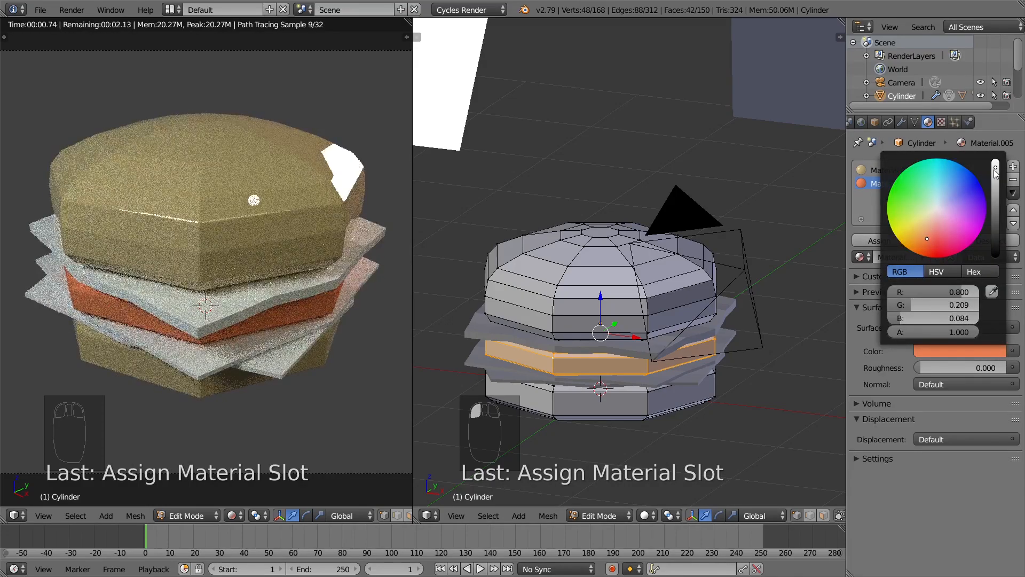
left_click_drag(996, 169, 995, 208)
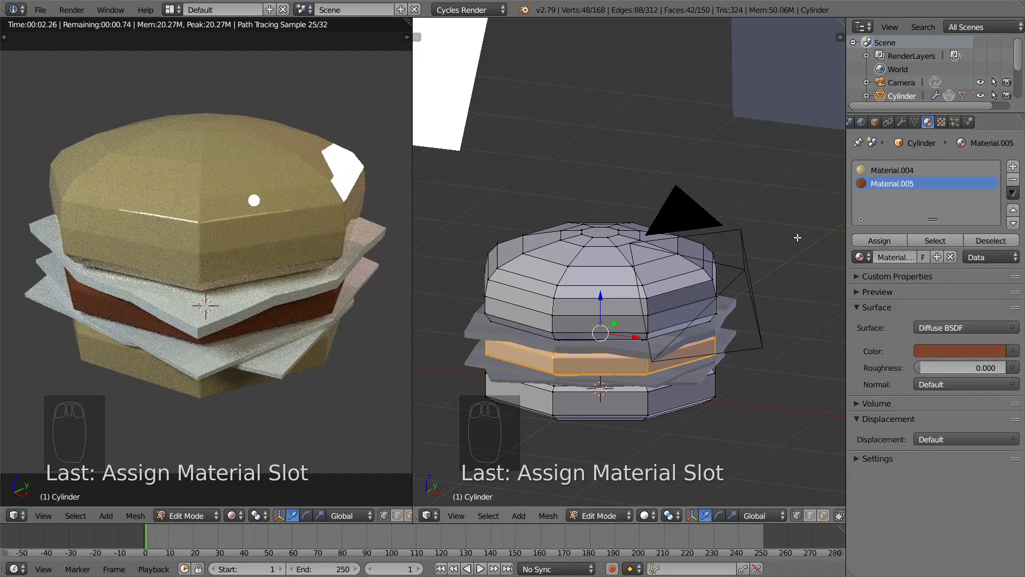
Step: Shift the first slot's bun material to a warmer, more orange base colour
left_click(912, 172)
left_click(954, 364)
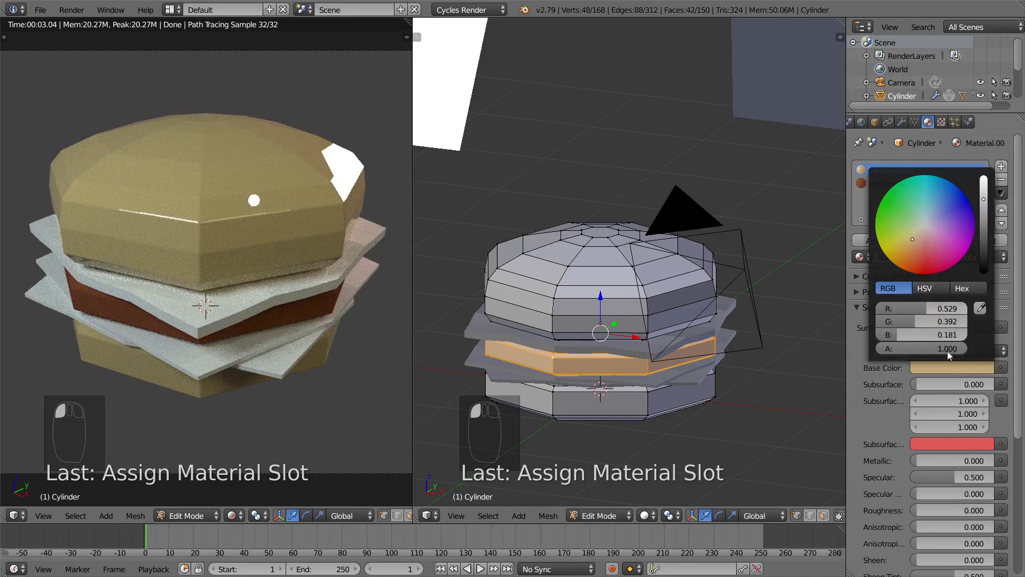
left_click_drag(911, 236, 910, 253)
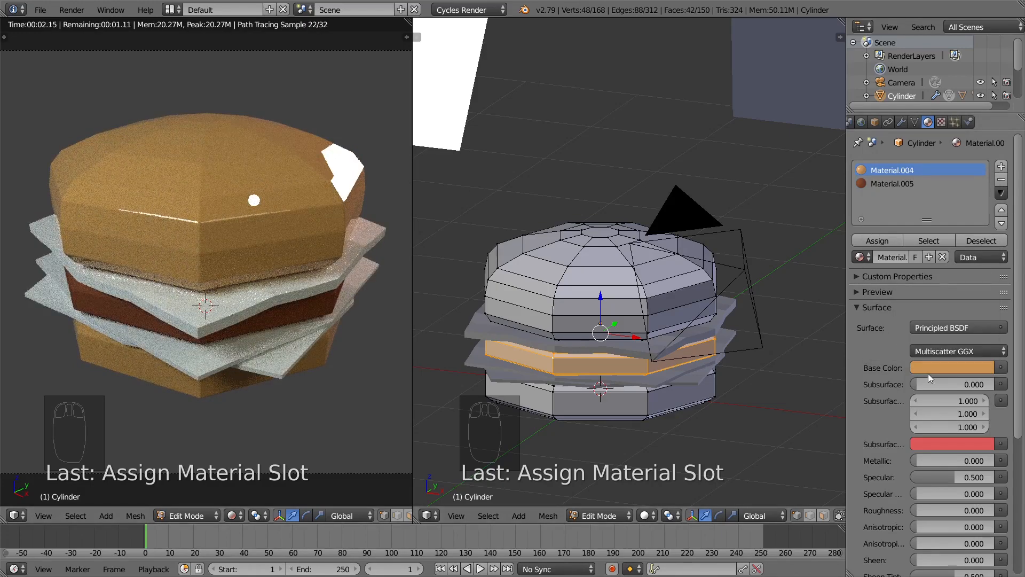
Step: Set the bun material's specular to 0.130 and roughness to 0.362, and return to Object Mode
scroll(928, 373, "down", 6)
mouse_move(953, 348)
left_mouse_down()
mouse_move(910, 349)
mouse_move(930, 382)
mouse_move(944, 383)
mouse_move(932, 349)
mouse_move(946, 350)
mouse_move(934, 349)
left_mouse_up()
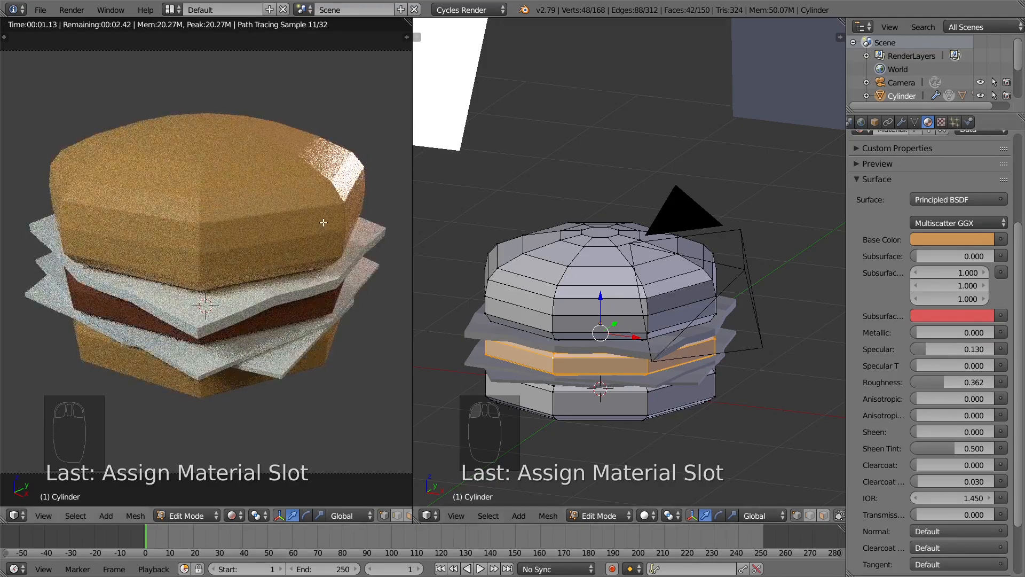
key("Tab")
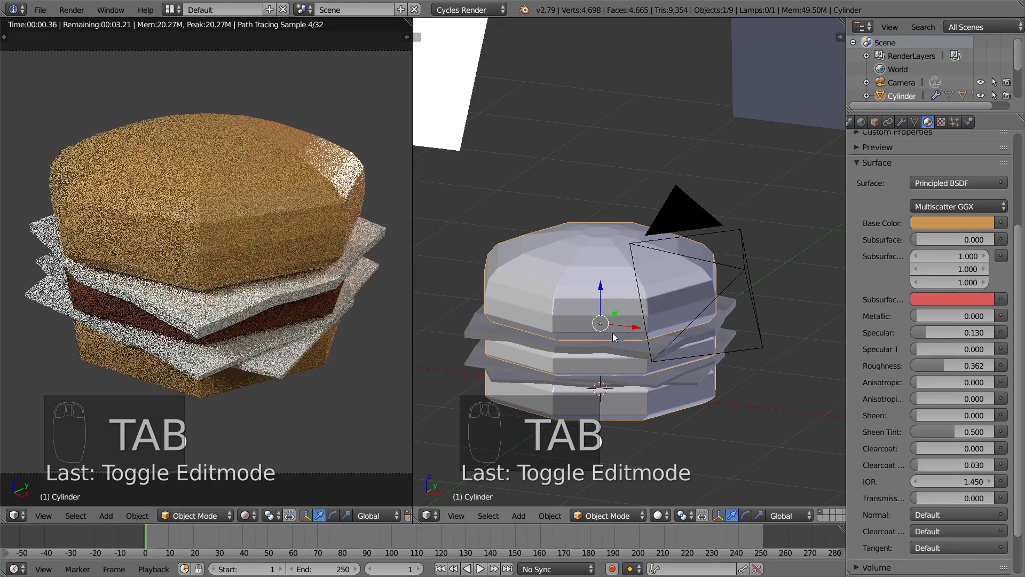
Step: Add a new material to the cheese slice under the top bun and colour it yellow
middle_click_drag(604, 339, 673, 267)
left_click(572, 275)
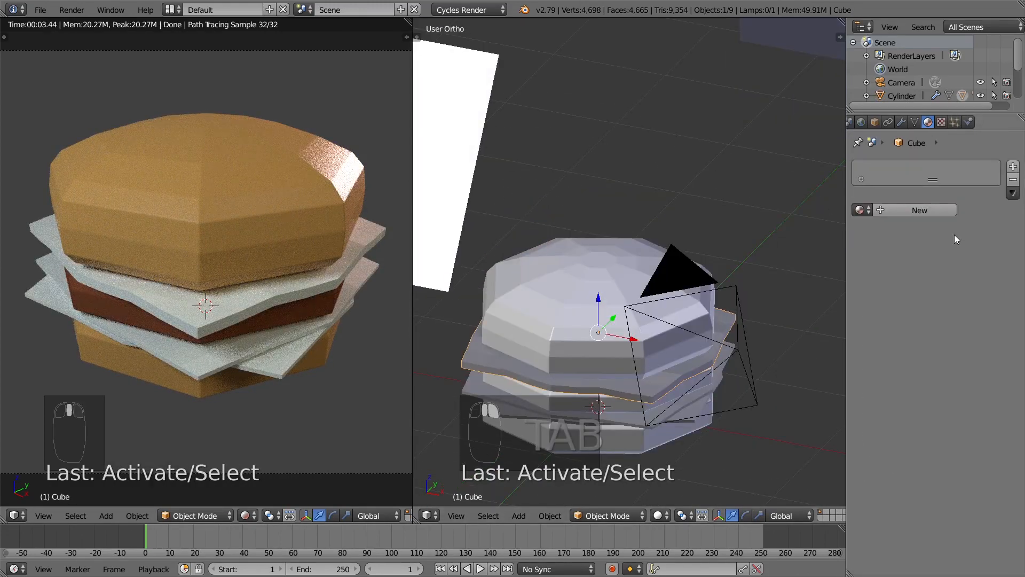
left_click(899, 213)
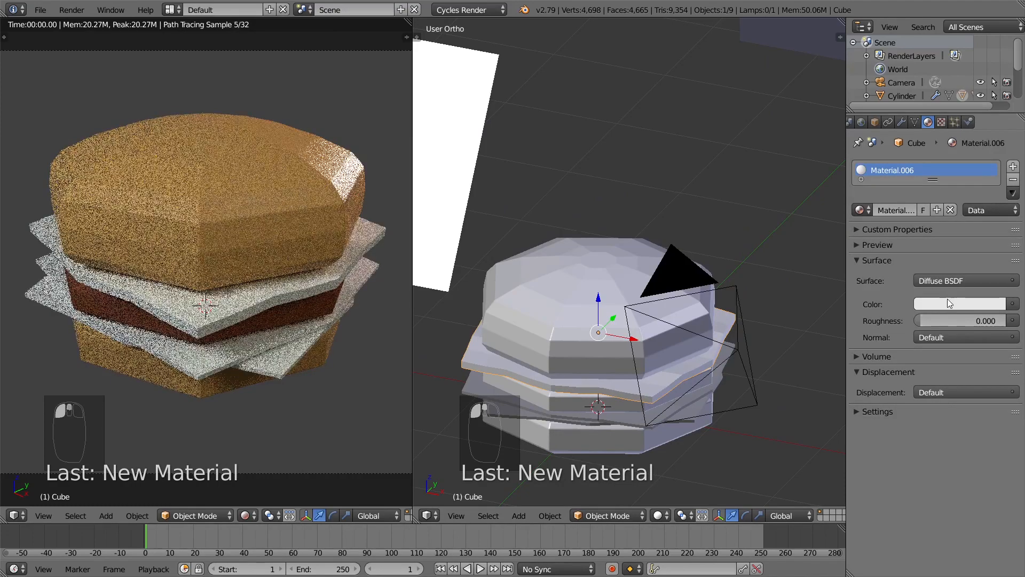
left_click(956, 304)
left_click_drag(937, 167, 912, 180)
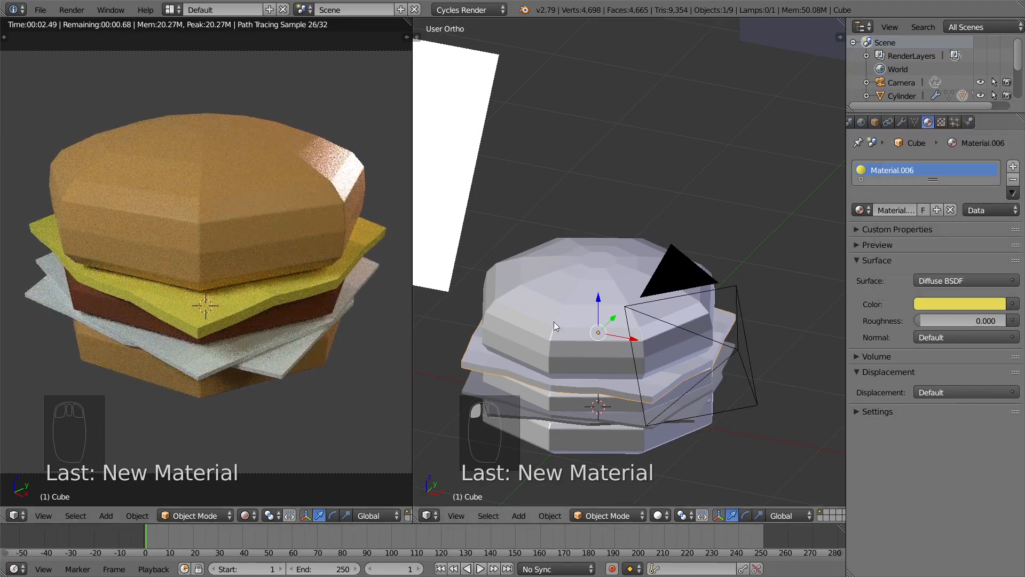
Step: Add a new material to the upper lettuce slice below the patty and colour it dark green
right_click(586, 417)
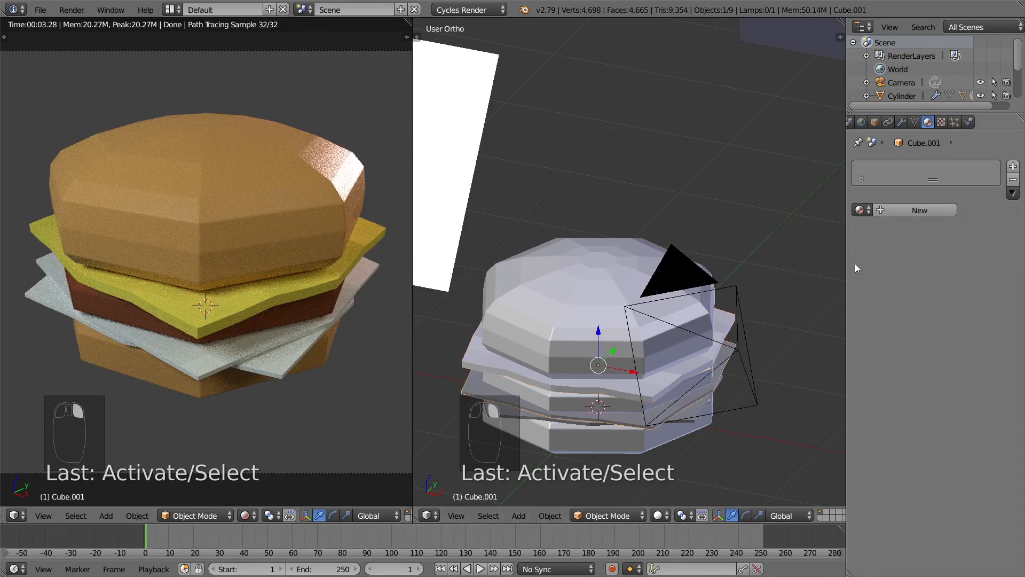
left_click(890, 207)
left_click(959, 302)
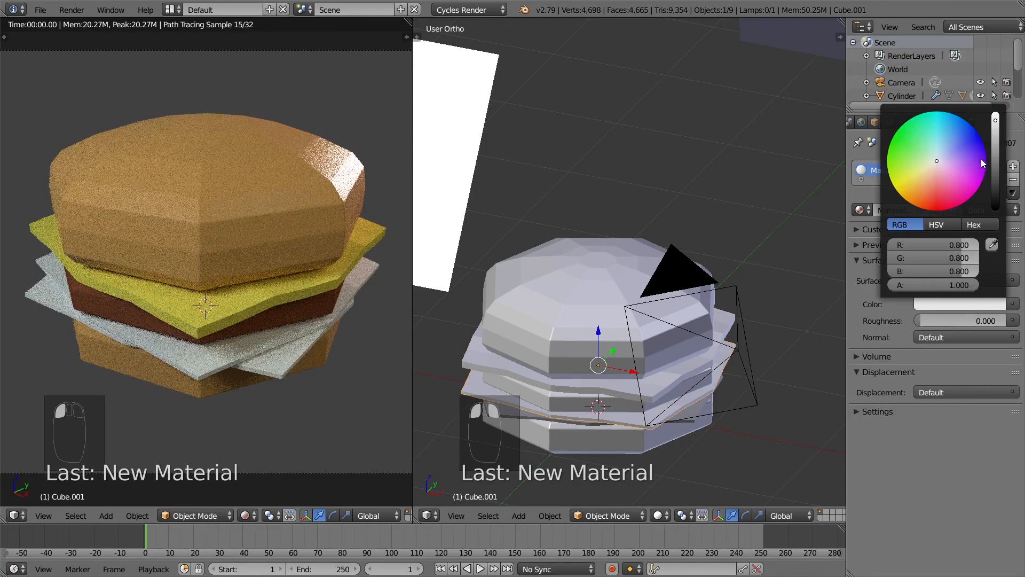
mouse_move(995, 121)
left_mouse_down()
mouse_move(996, 160)
mouse_move(996, 119)
left_mouse_up()
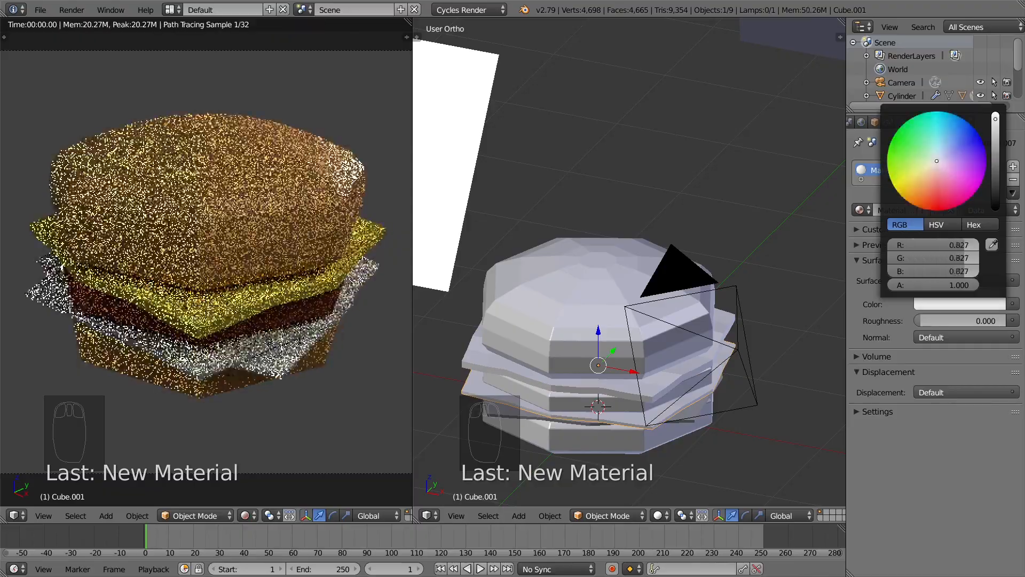
left_click_drag(905, 154, 897, 154)
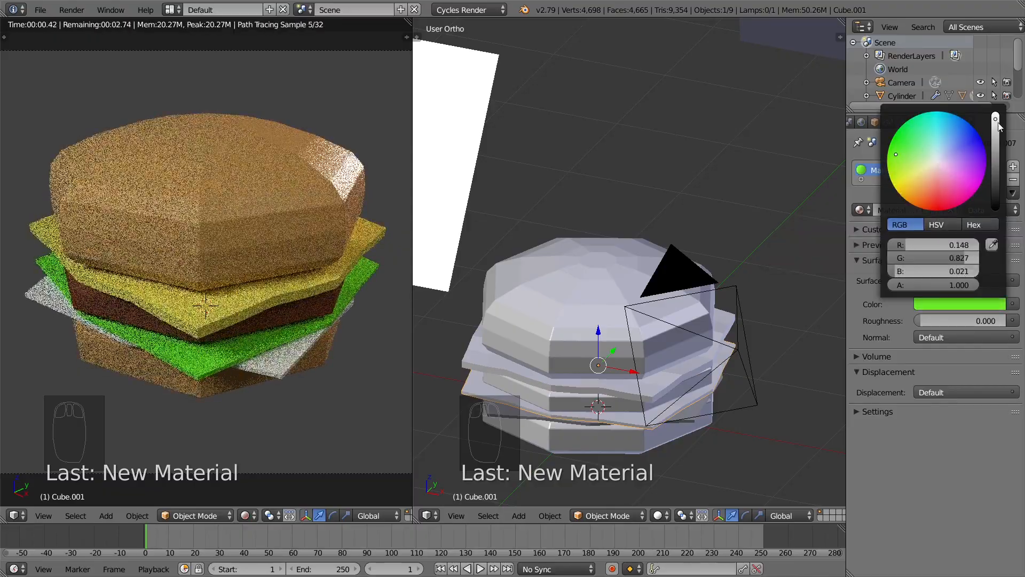
left_click_drag(996, 119, 996, 155)
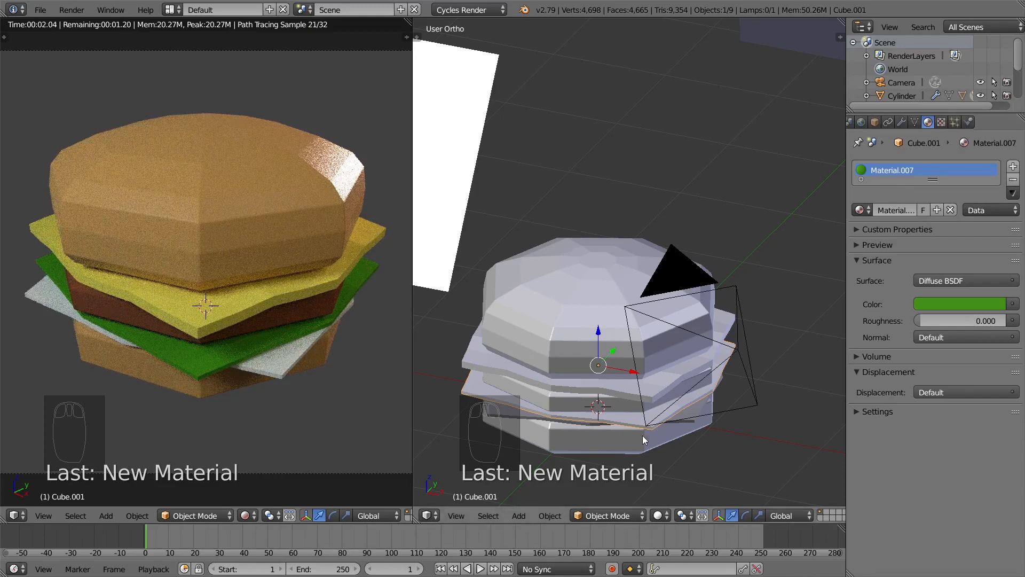
Step: Apply the existing green Material.007 to the lower lettuce slice above the bottom bun
right_click(578, 422)
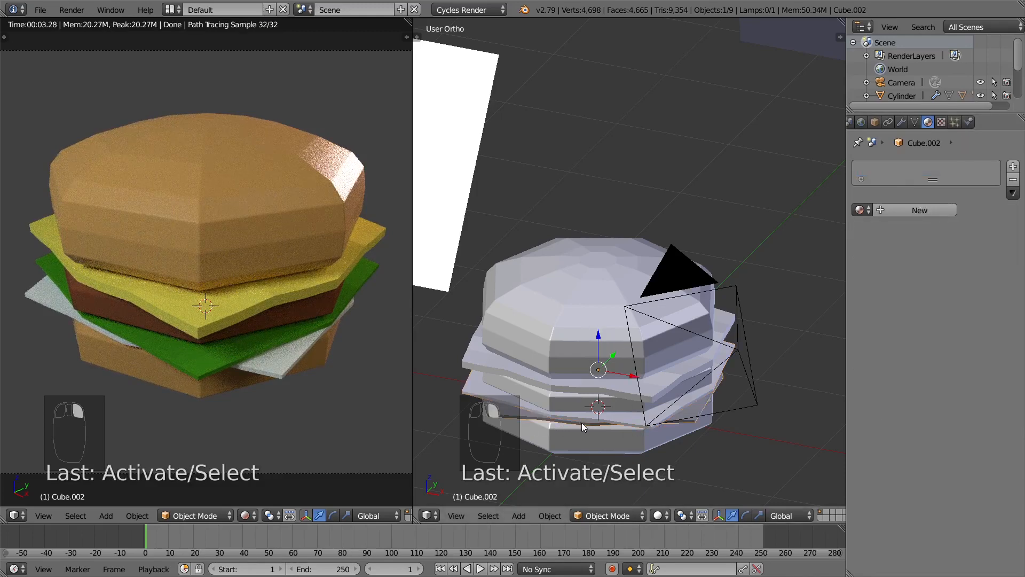
left_click(860, 210)
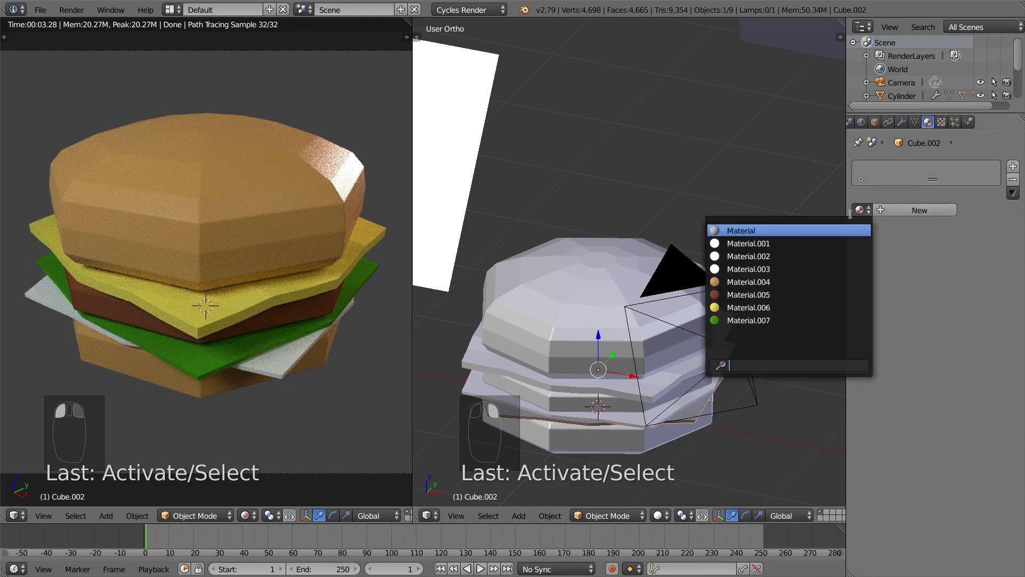
left_click(758, 320)
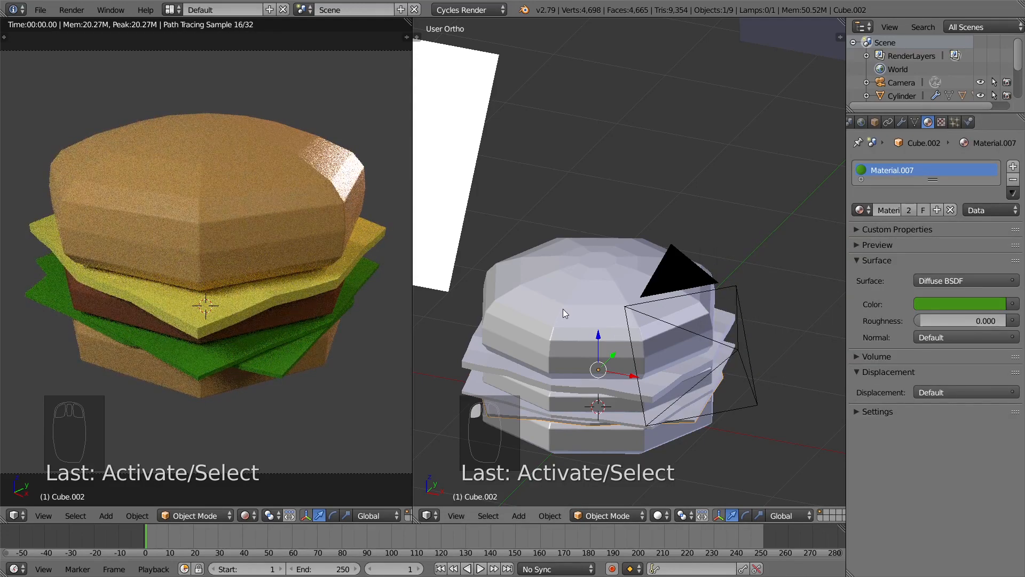
Step: Edit the bun mesh and select the small edge loop at the crown of the top bun
right_click(510, 297)
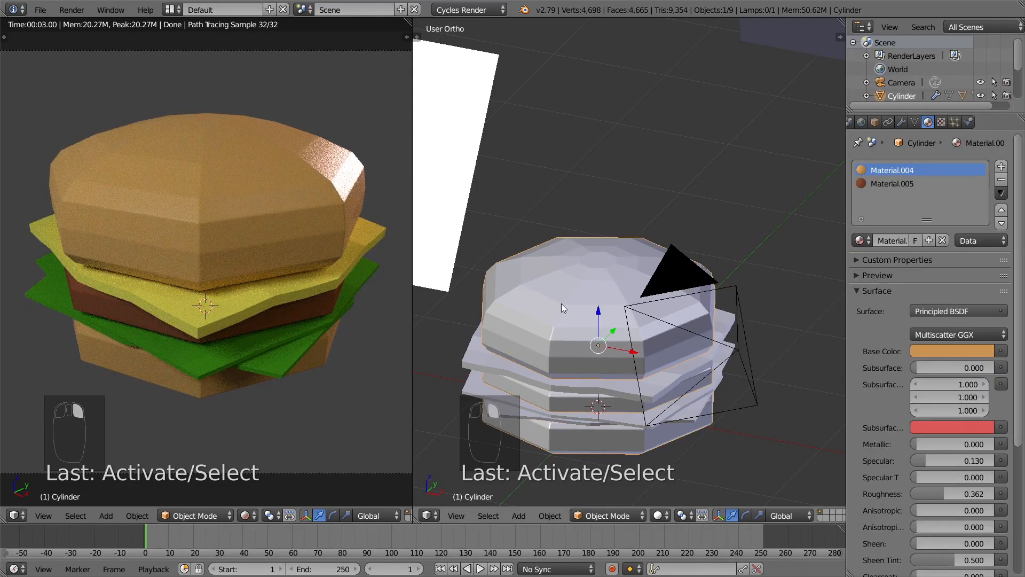
middle_click_drag(562, 303, 616, 370)
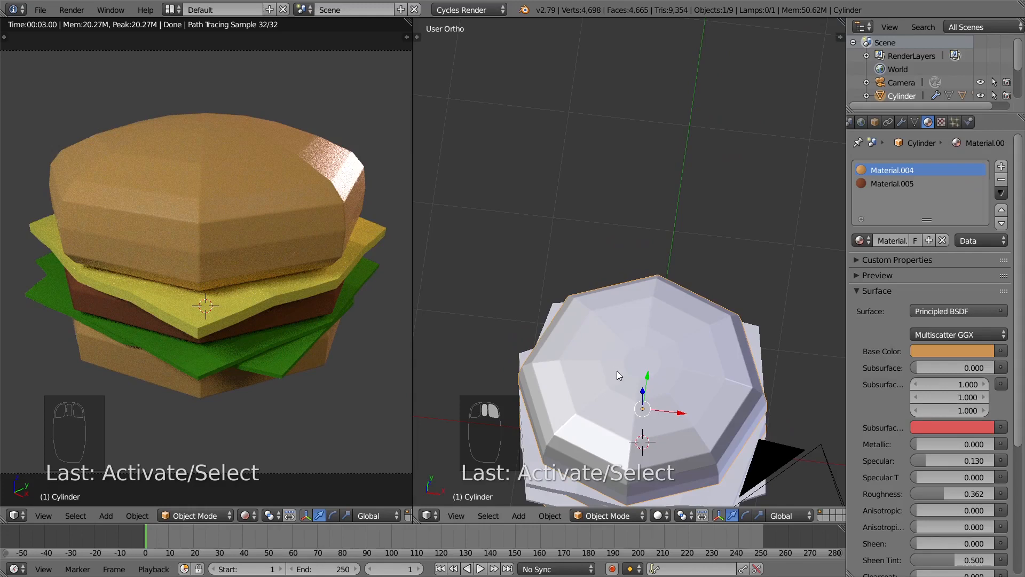
right_click(639, 362)
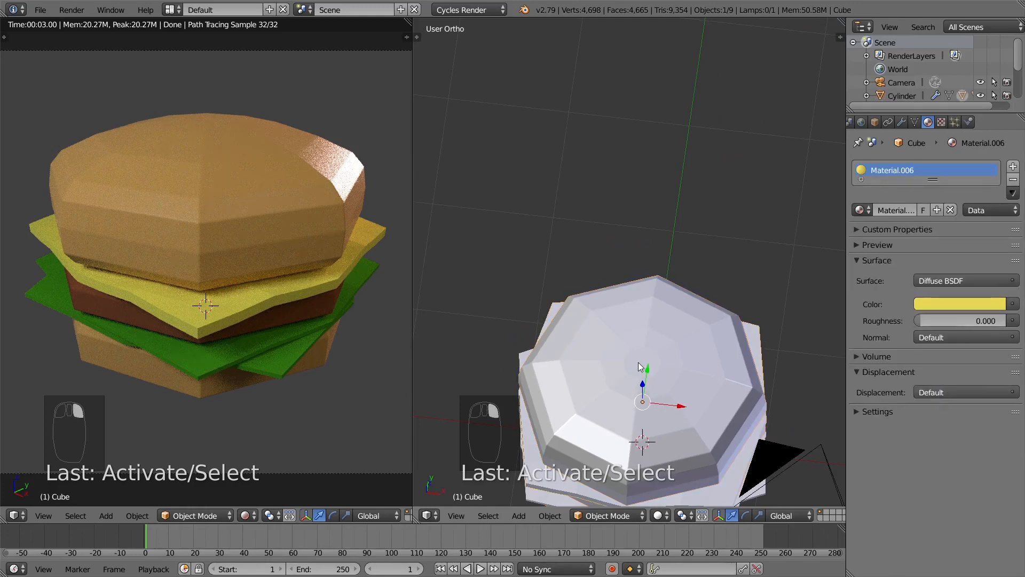
right_click(638, 362)
middle_click_drag(638, 362, 641, 293)
key("Tab")
right_click(593, 279, "shift")
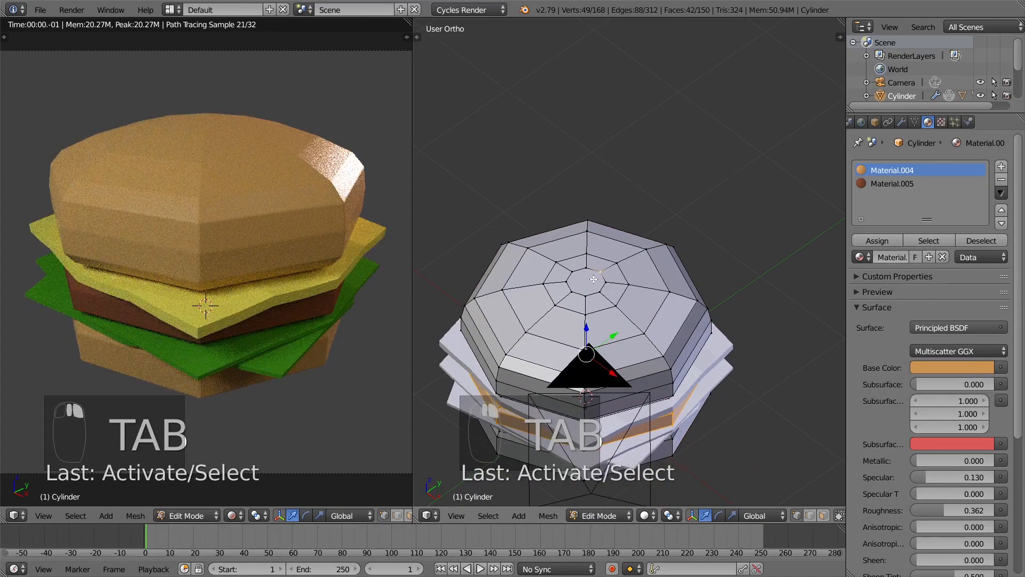
right_click(601, 288, "alt")
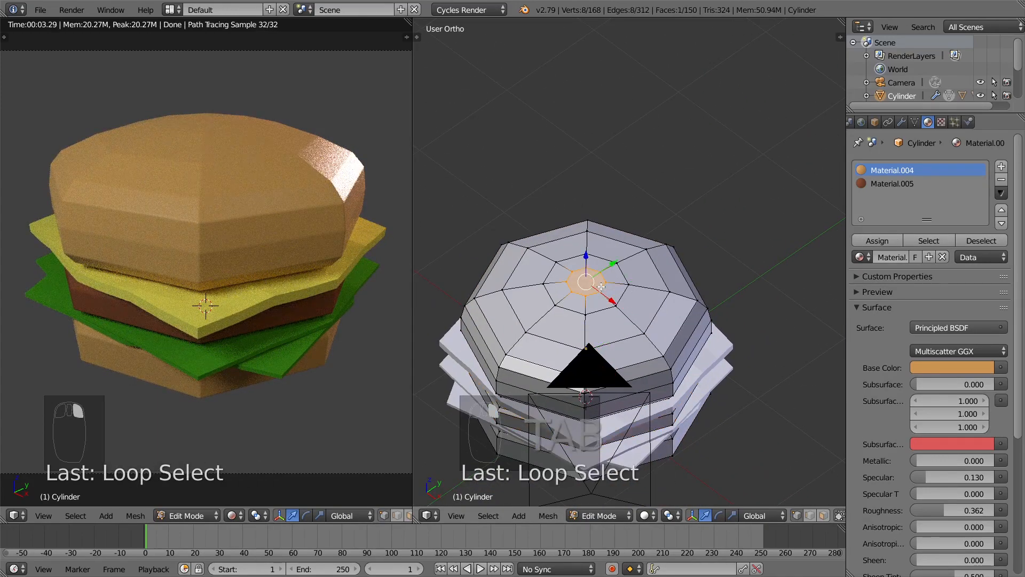
Step: In front view, duplicate the selected crown face and raise the copy along Z slightly above the bun
key("KP_1")
scroll(664, 277, "up", 6)
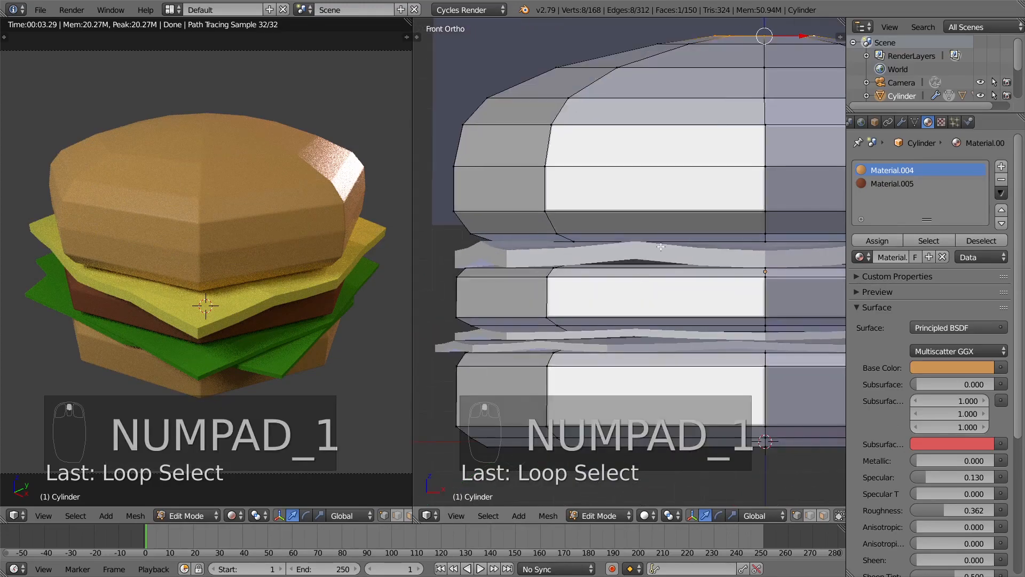
scroll(664, 276, "up", 3)
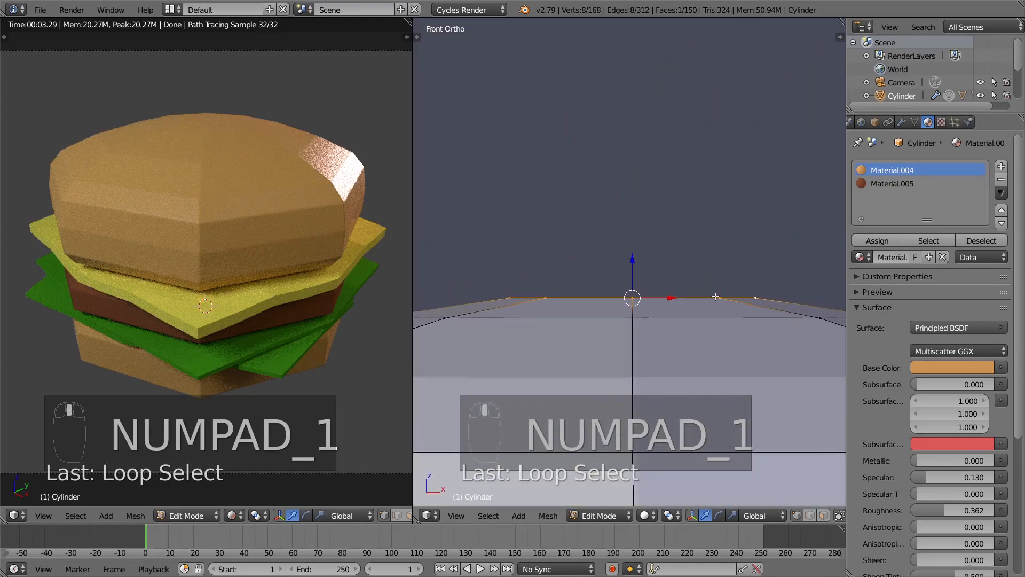
key("shift+d")
key("z")
left_click(707, 281)
Step: Scale the duplicated face down in two passes to a much smaller disc above the bun's crown
key("s")
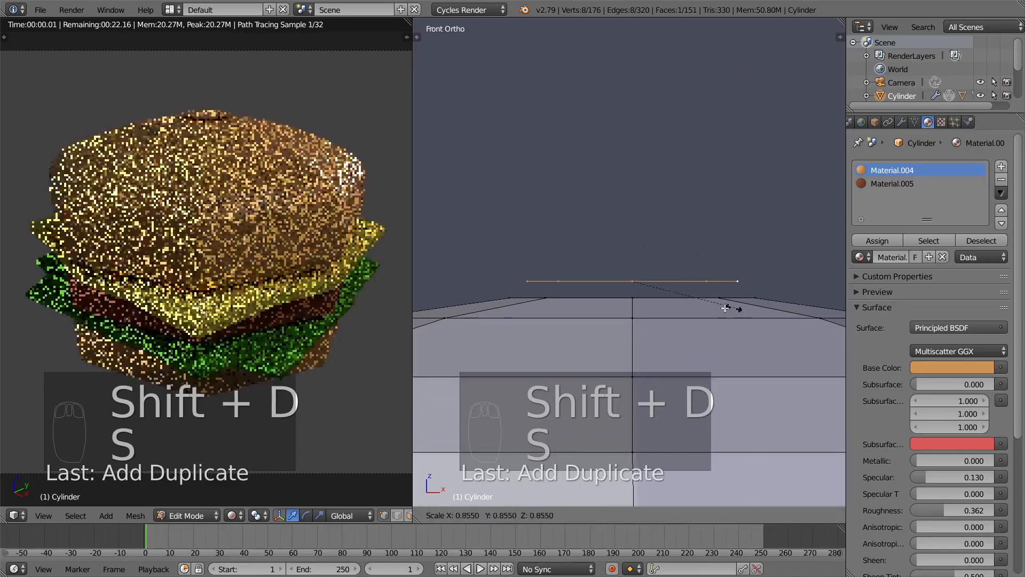
left_click(650, 288)
scroll(700, 315, "up", 8)
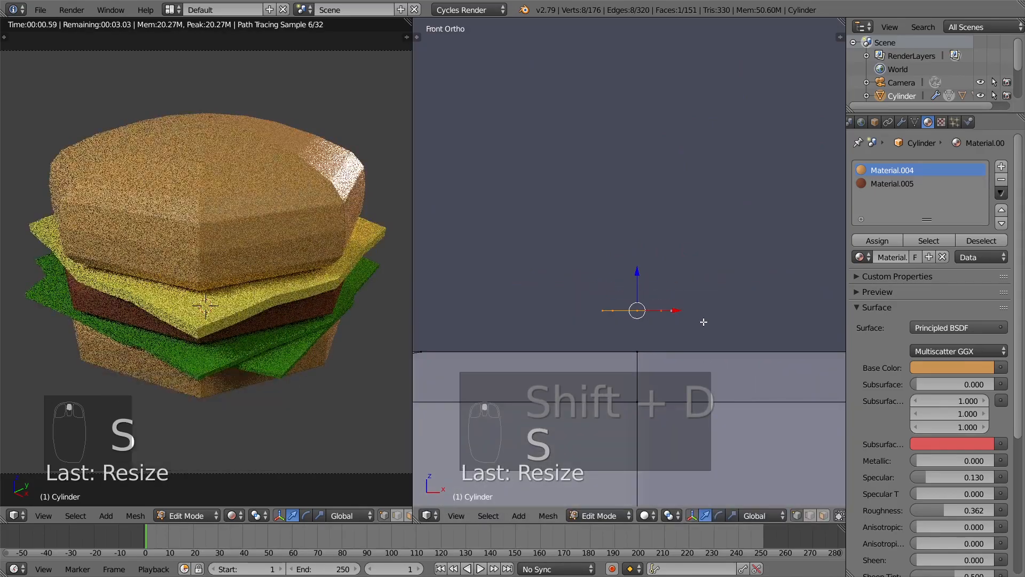
key("s")
left_click(718, 327)
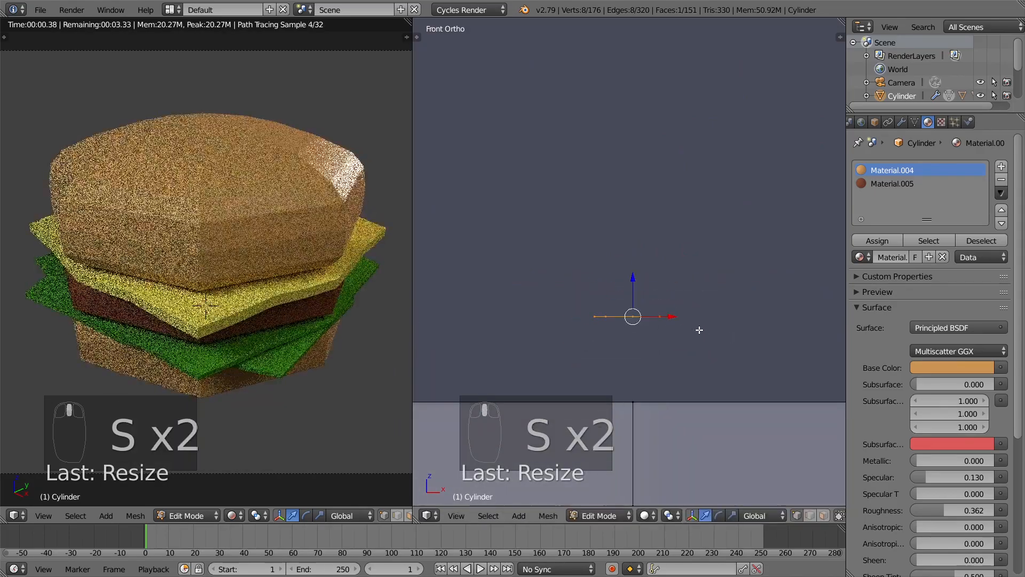
Step: Extrude the small disc upward twice, scaling each new top inward to form a tapered seed above the bun's crown
key("e")
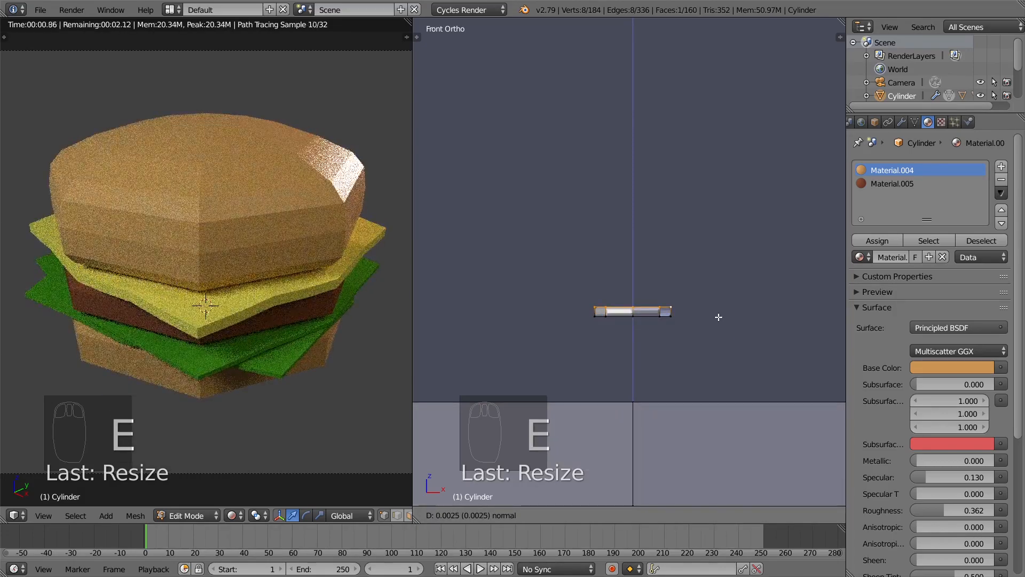
left_click(718, 320)
key("s")
left_click(710, 322)
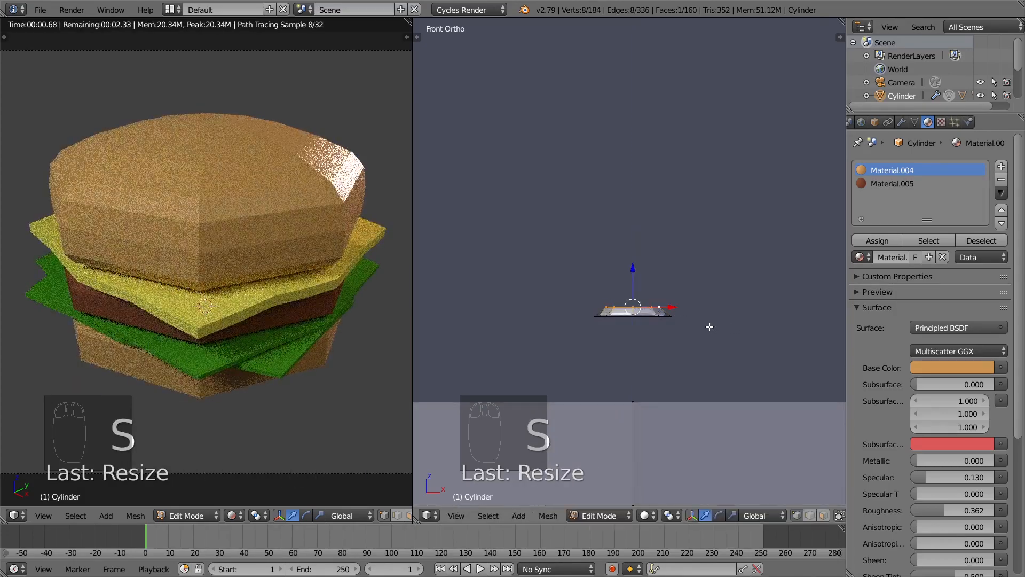
key("e")
left_click(711, 324)
key("s")
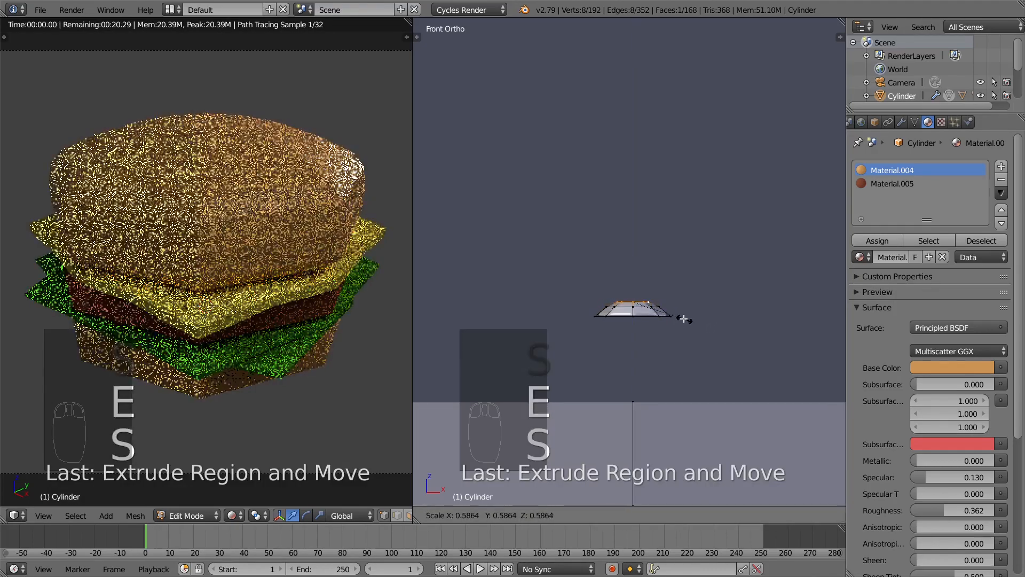
left_click(652, 318)
Step: Select the seed's bottom edge loop and scale it inward to about 0.68
right_click(650, 316)
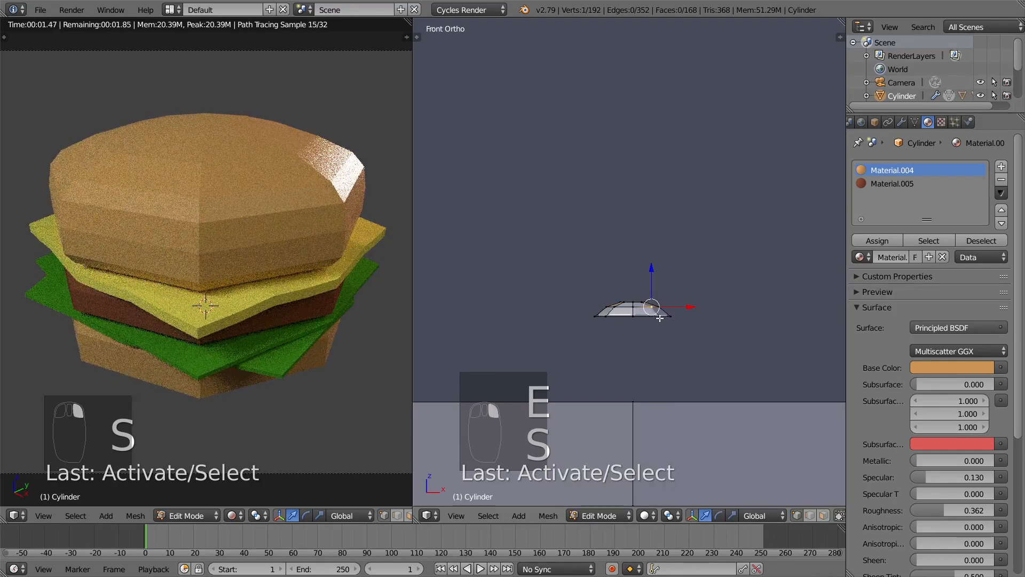
right_click(660, 317, "alt")
key("s")
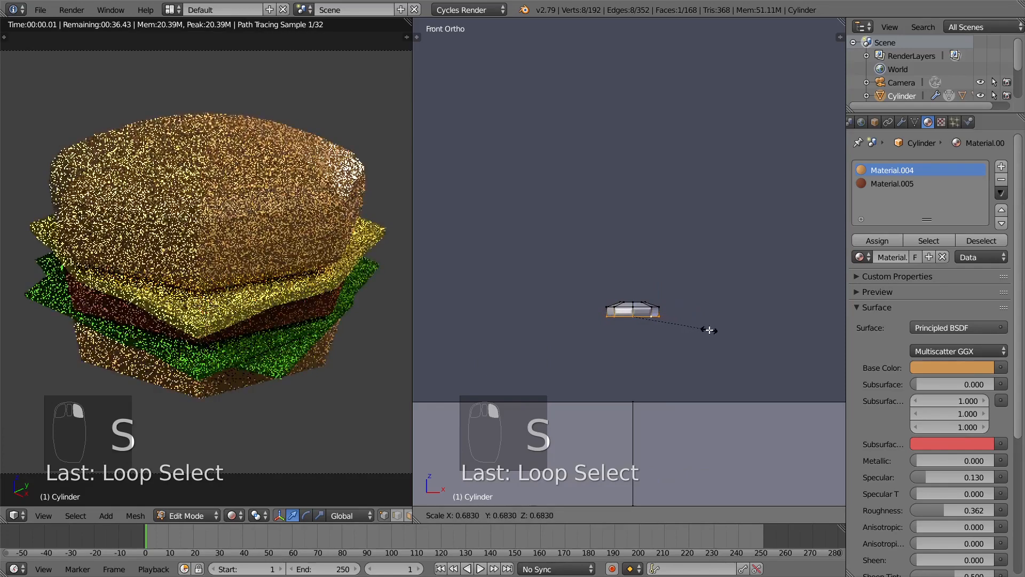
left_click(708, 330)
Step: Select all geometry linked to the seed and adjust its overall size
middle_click_drag(707, 330, 615, 379)
scroll(689, 355, "down", 5)
key("ctrl+l")
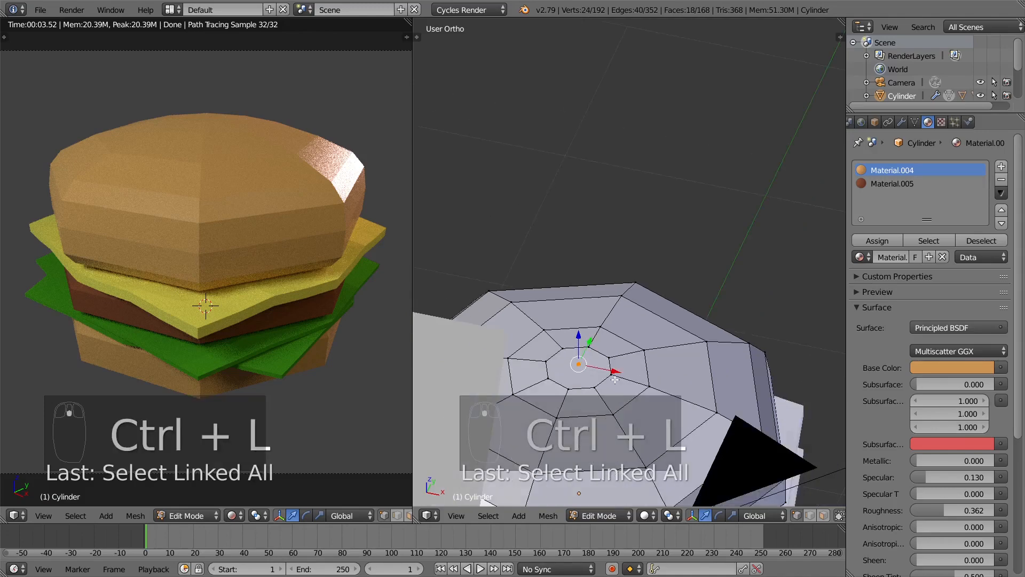
key("s")
left_click(666, 384)
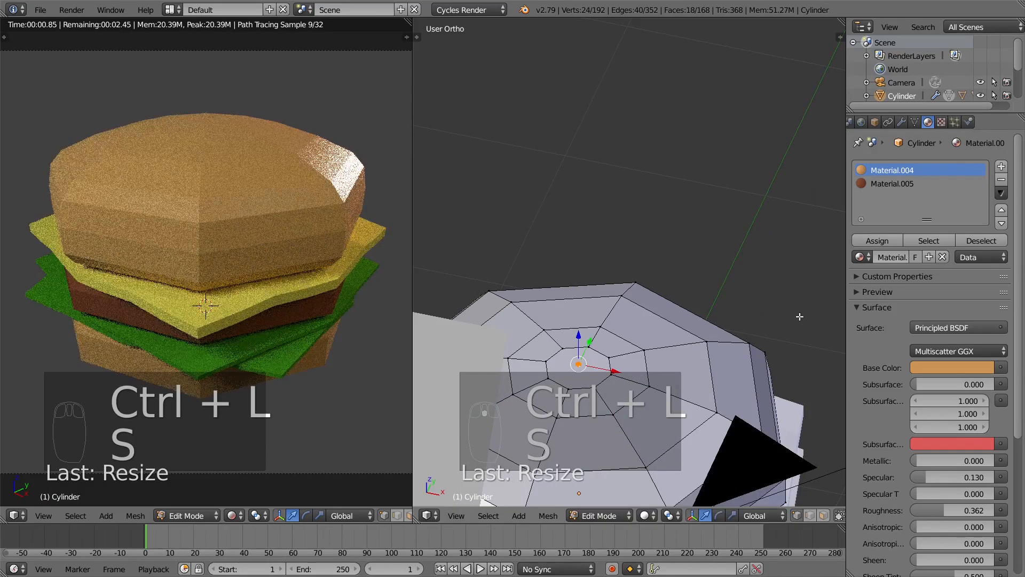
Step: Add a third material slot with a new pale cream Diffuse BSDF material and assign it to the seed
left_click(1001, 166)
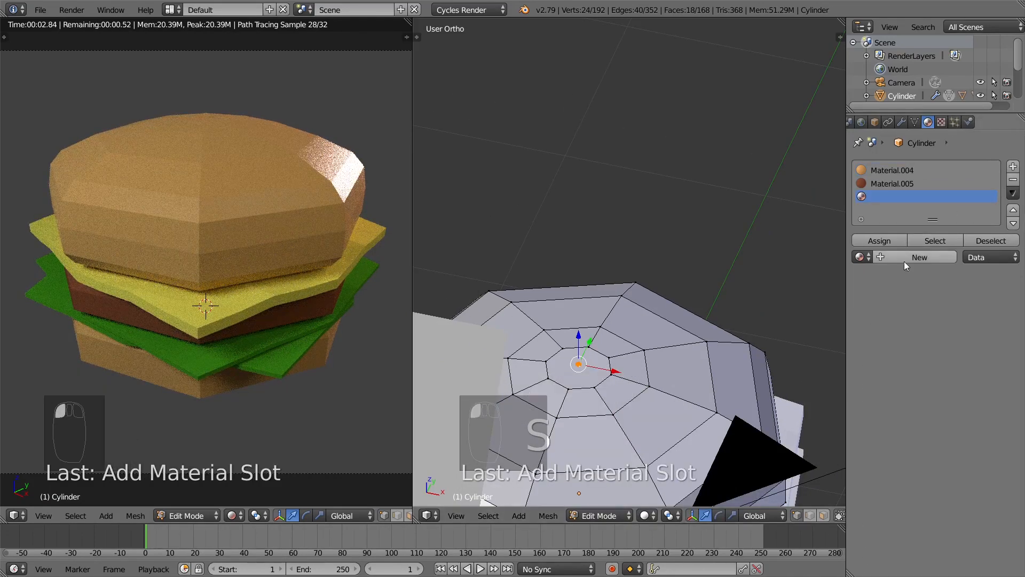
left_click(887, 257)
left_click(938, 351)
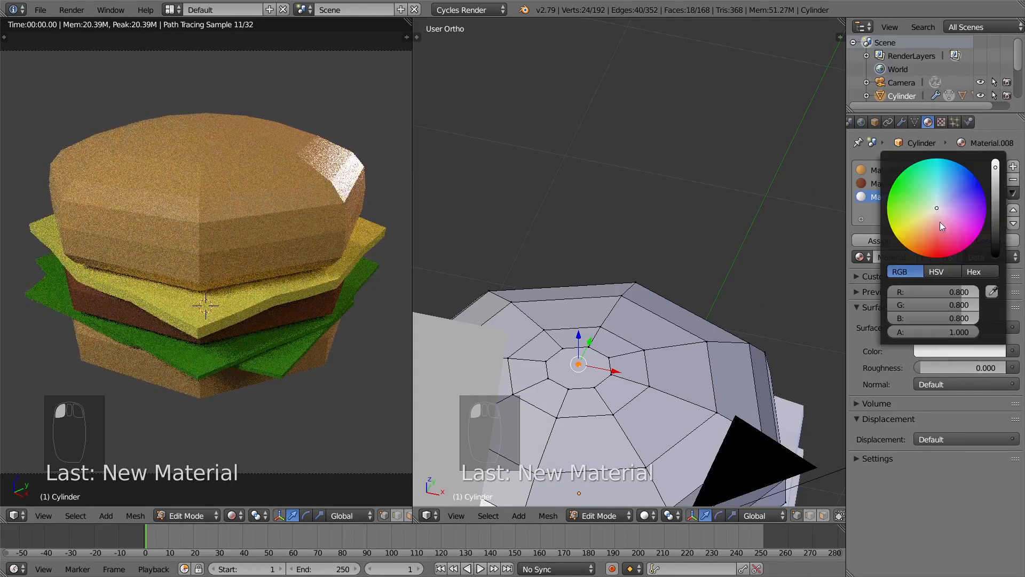
left_click(931, 216)
mouse_move(932, 217)
left_mouse_down()
mouse_move(922, 227)
mouse_move(933, 213)
left_mouse_up()
left_click(880, 240)
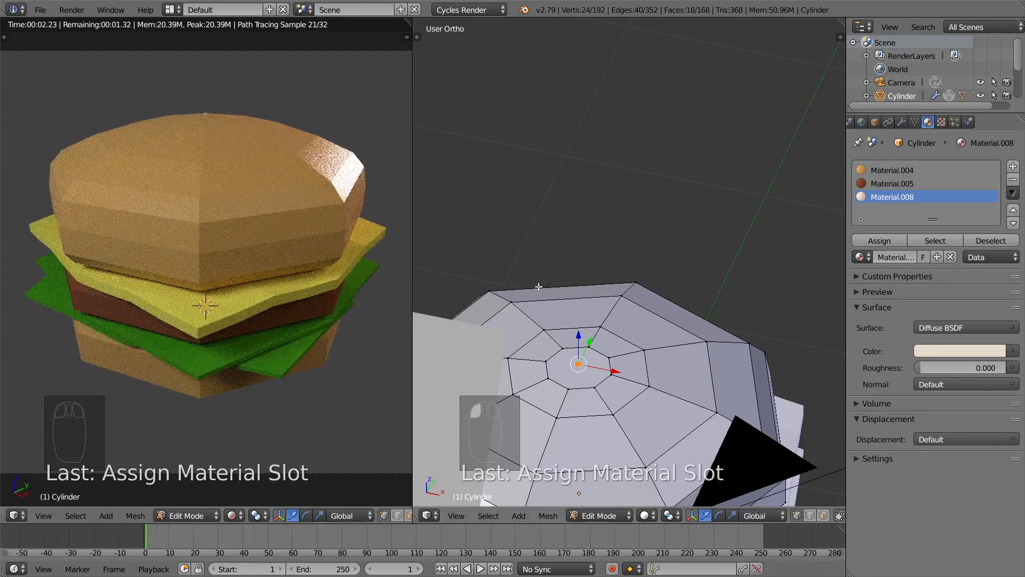
Step: Turn on snapping for the mesh and set it to snap to faces with the Closest target
scroll(554, 295, "down", 3)
scroll(587, 338, "up", 5)
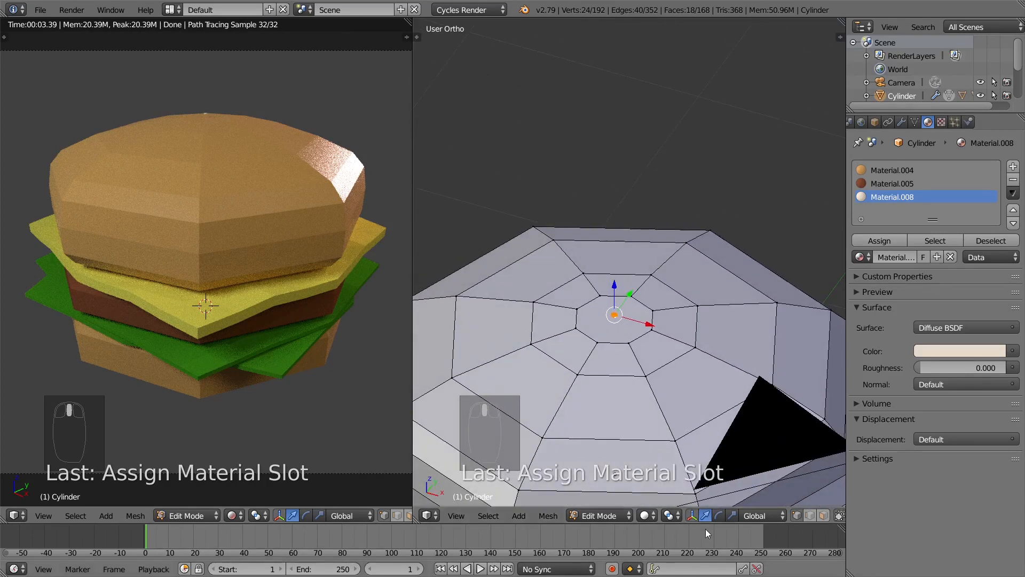
scroll(713, 518, "down", 5)
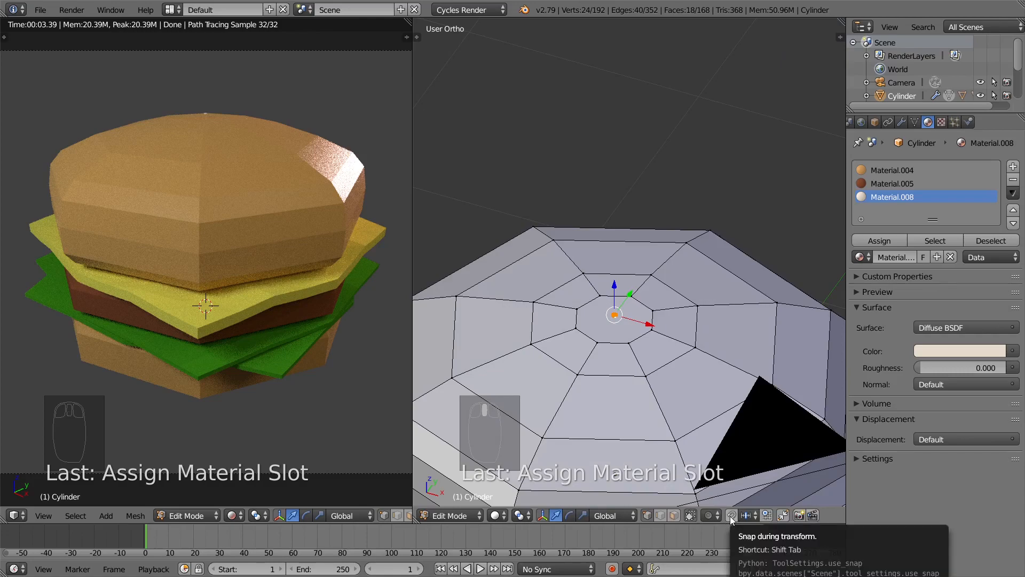
left_click(748, 515)
left_click(767, 458)
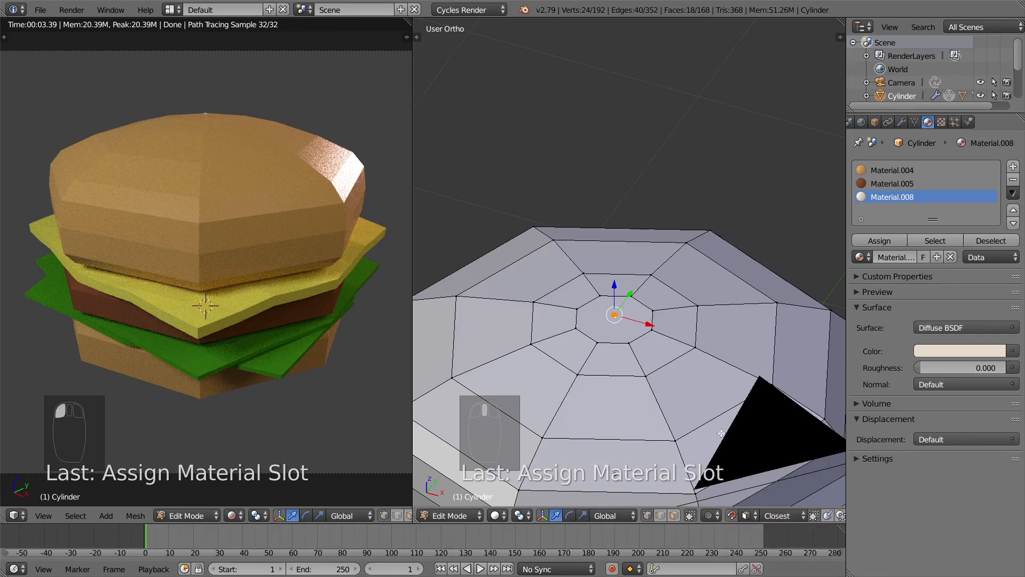
scroll(614, 369, "up", 4)
key("s")
right_click(652, 395)
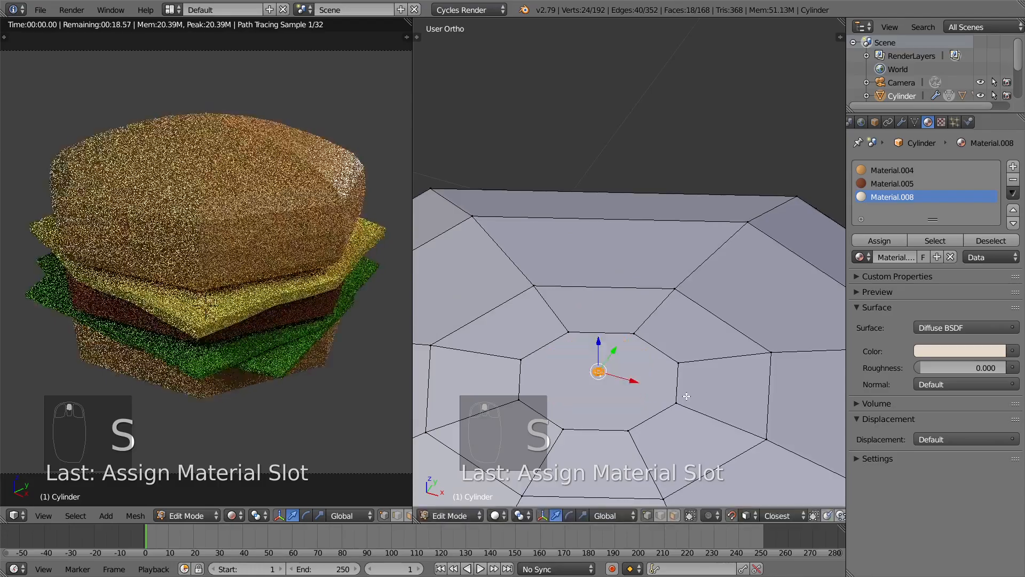
key("s")
right_click(652, 382)
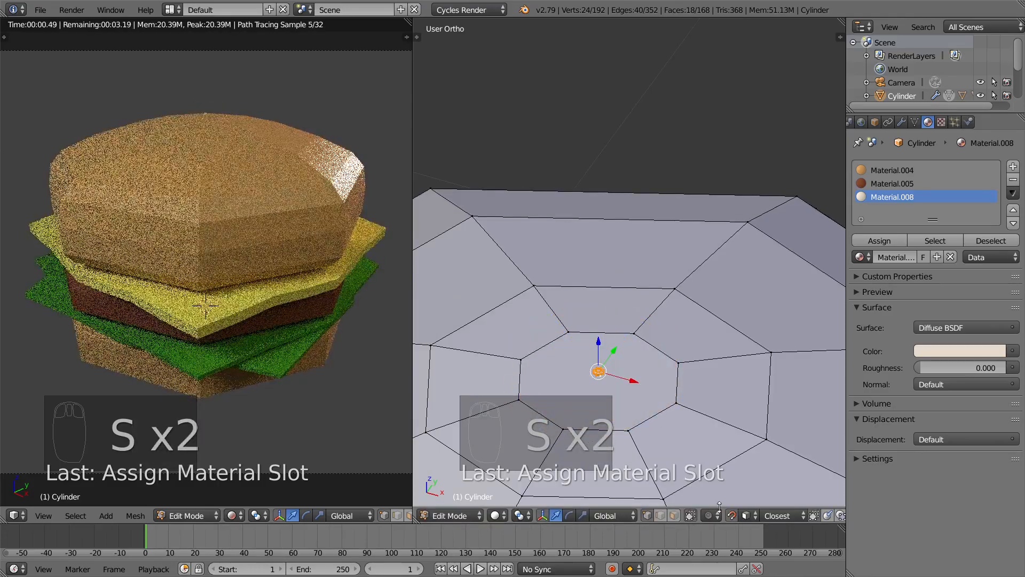
Step: Turn snapping off, then resize the seed and narrow it along global Y to about half
left_click(732, 517)
key("s")
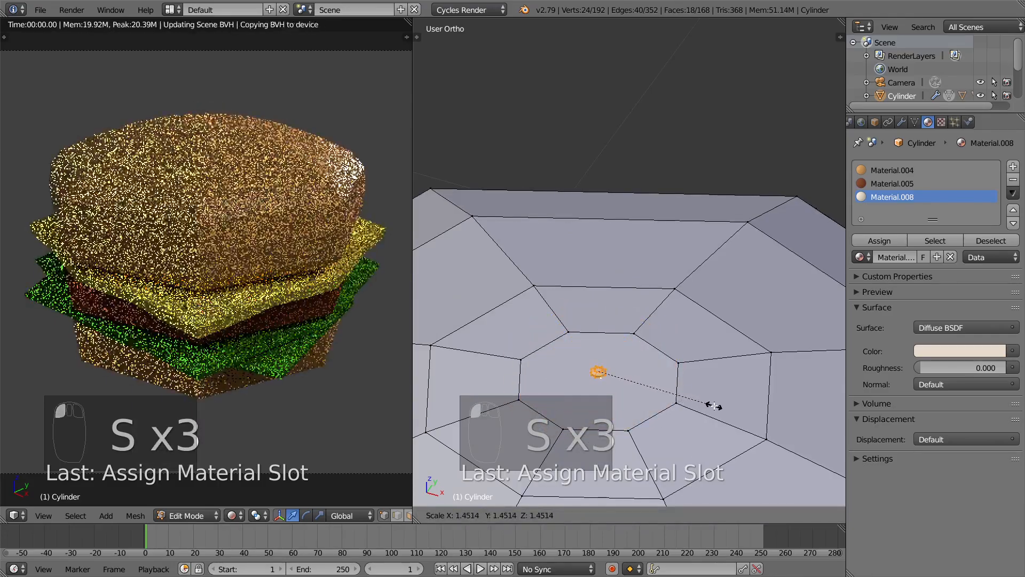
left_click(671, 398)
middle_click_drag(671, 397, 668, 410)
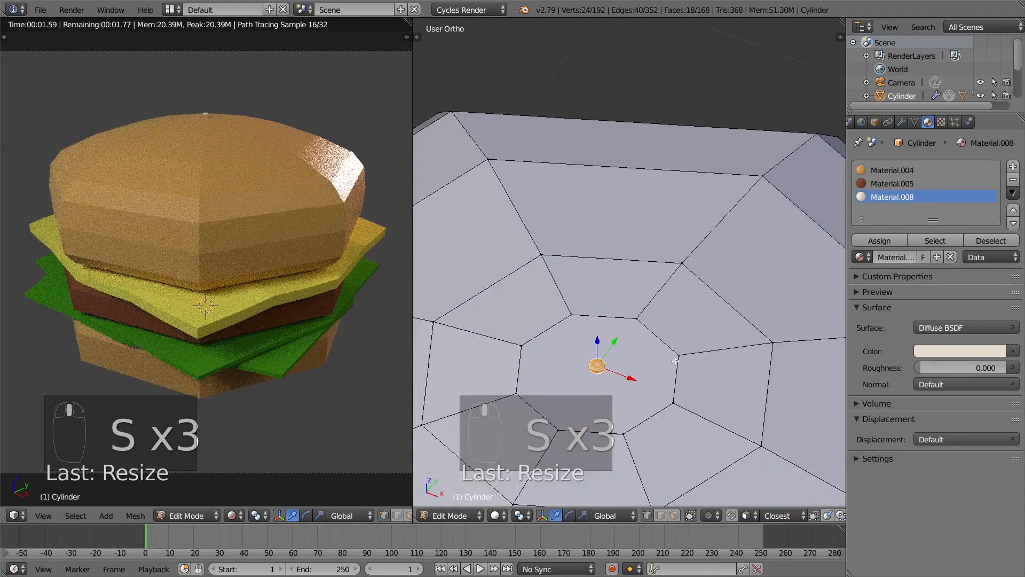
key("s")
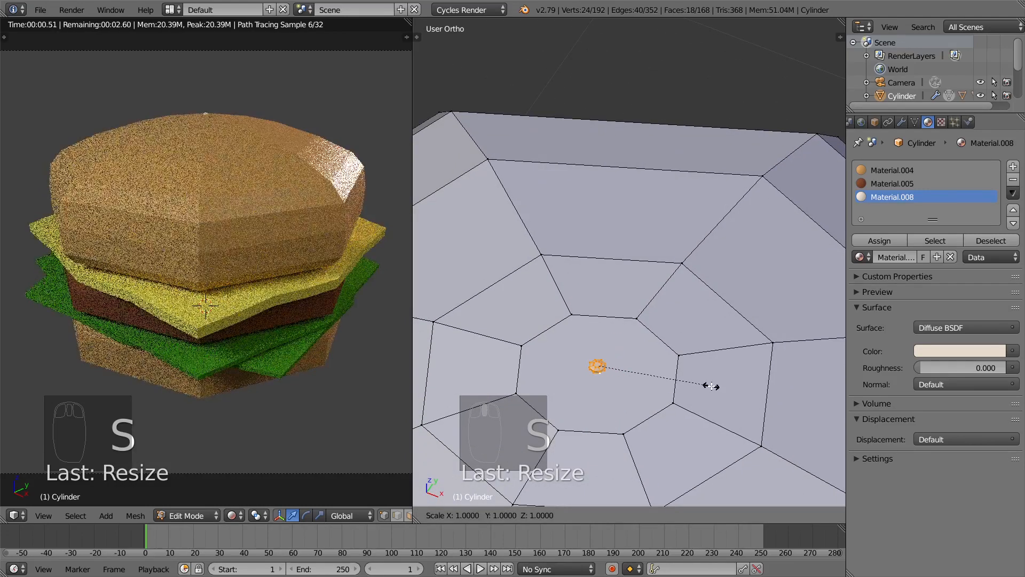
key("y")
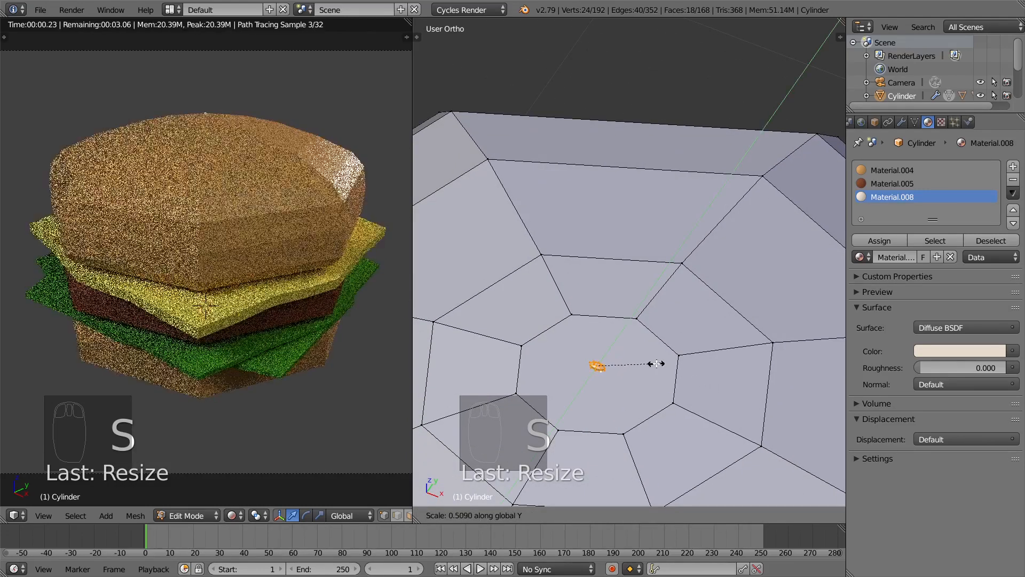
left_click(659, 361)
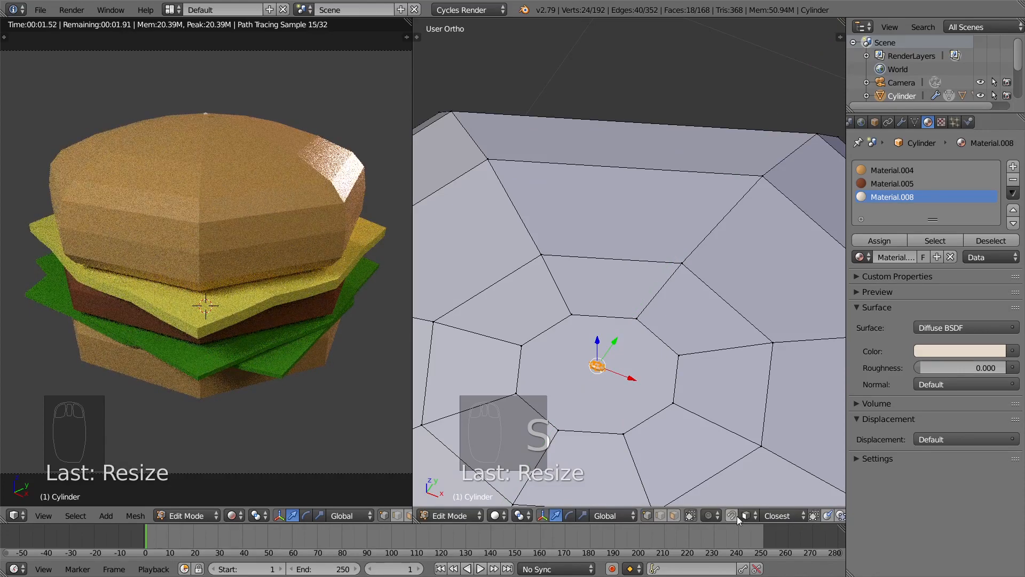
Step: Turn snapping back on and move the seed off the crown onto the adjoining sloped face of the bun
left_click(733, 516)
scroll(642, 384, "down", 3)
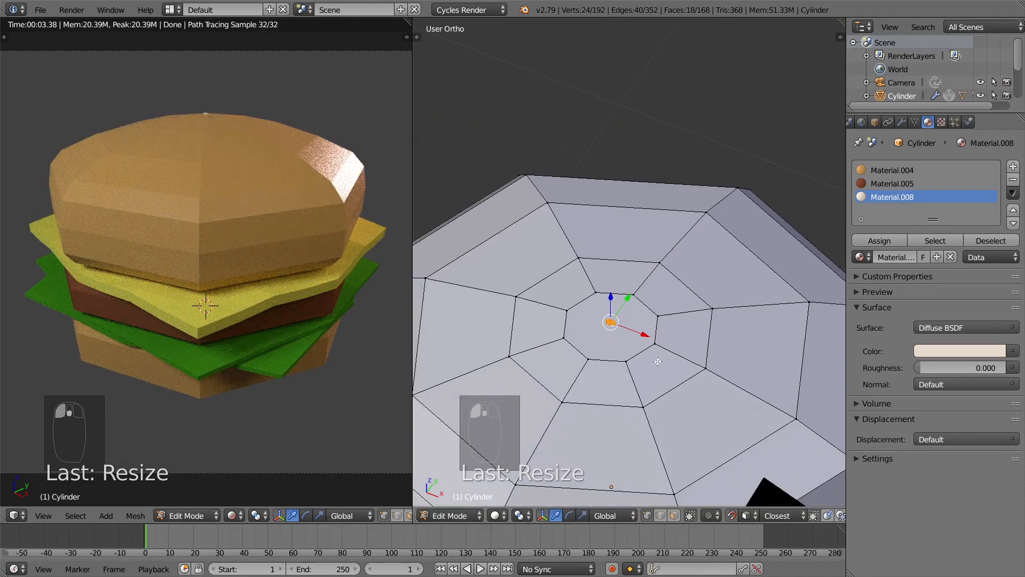
key("g")
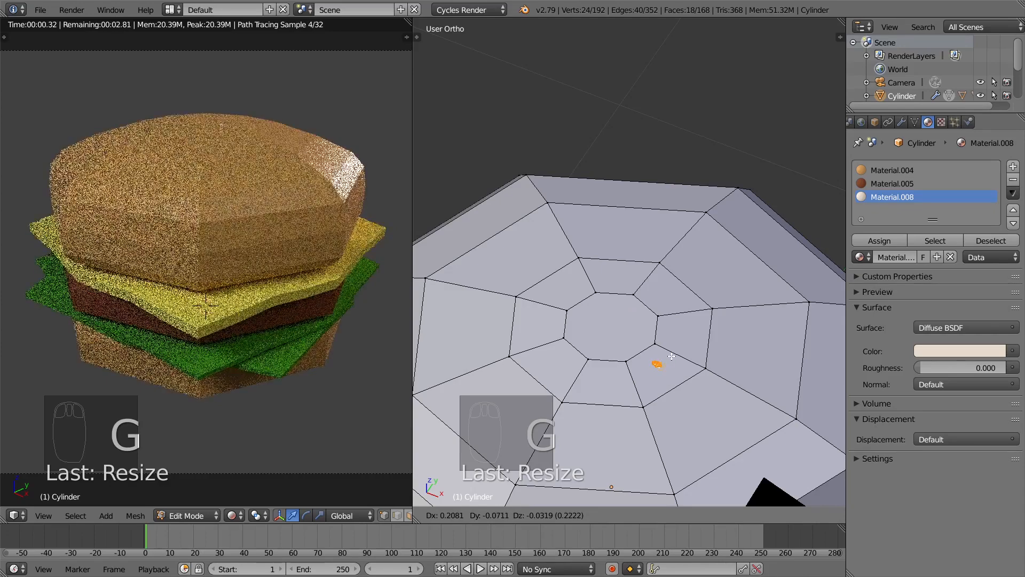
left_click(654, 375)
middle_click_drag(677, 410, 681, 374)
scroll(678, 325, "up", 5)
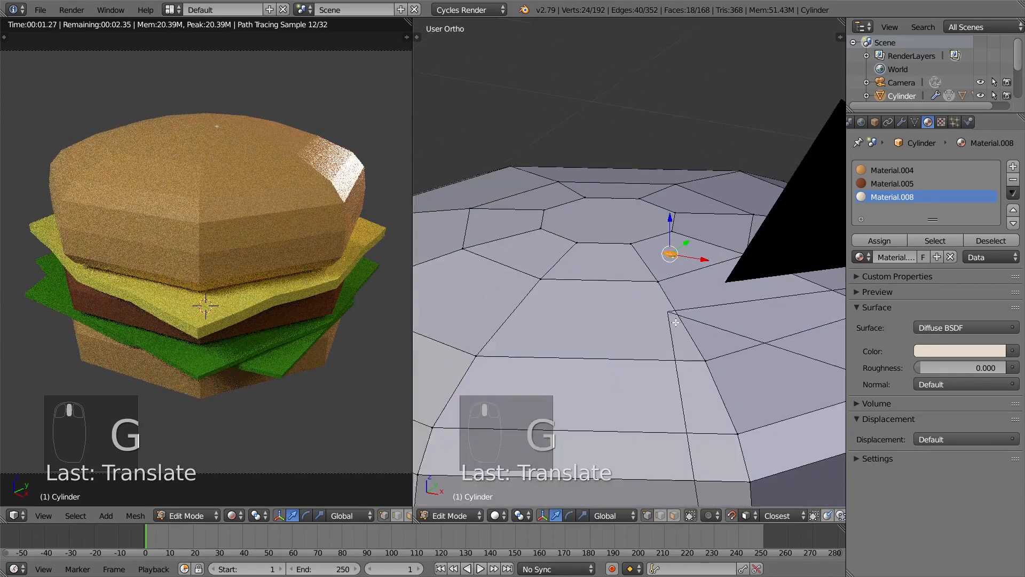
scroll(709, 243, "up", 3)
middle_click_drag(731, 247, 738, 257)
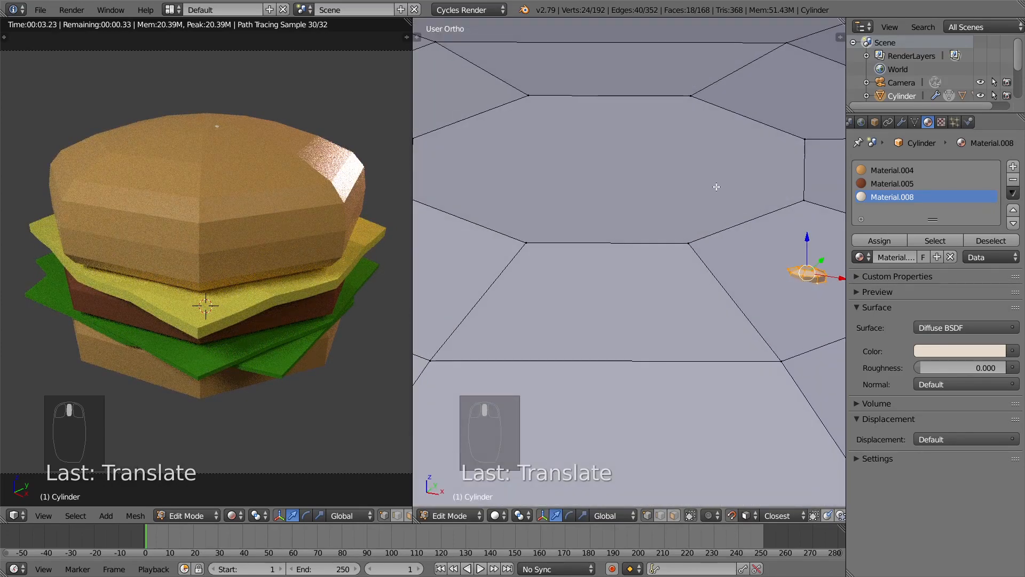
Step: Move the seed back onto the flat crown face, slightly behind its centre
key("g")
left_click(637, 142)
scroll(639, 155, "down", 4)
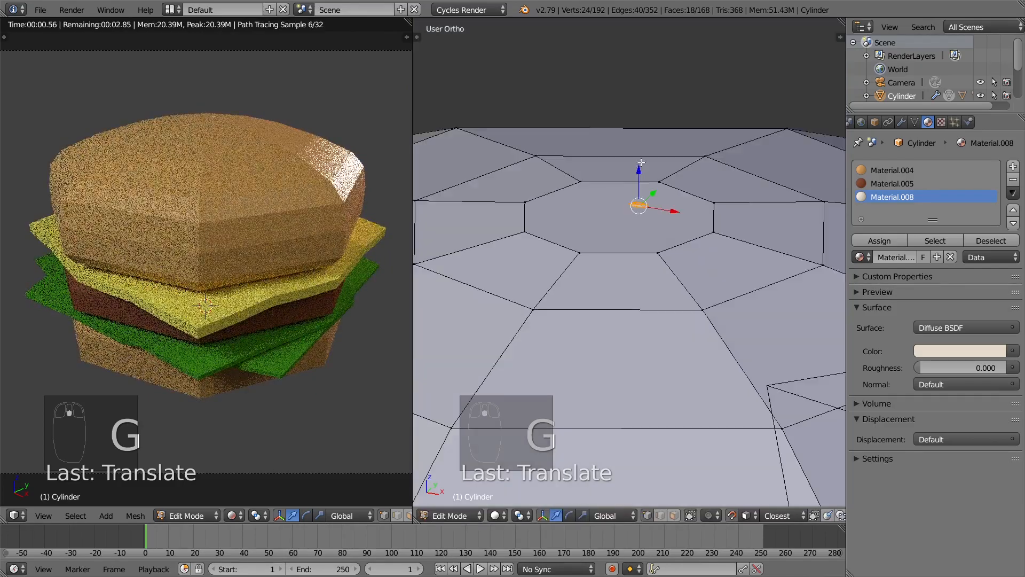
middle_click_drag(641, 162, 653, 258)
middle_click_drag(653, 258, 642, 157, "shift")
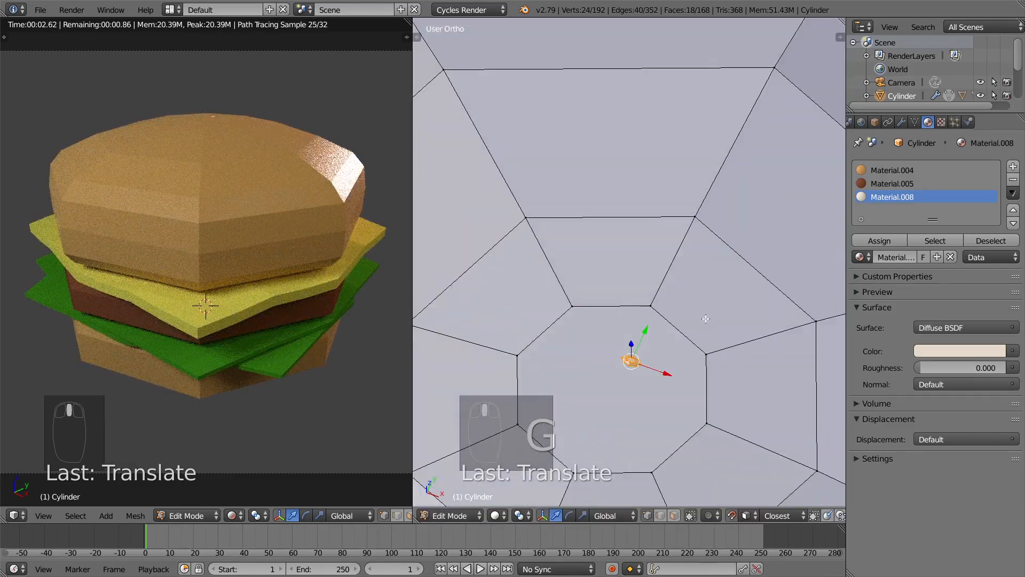
key("r")
key("z")
left_click(625, 397)
scroll(659, 374, "down", 4)
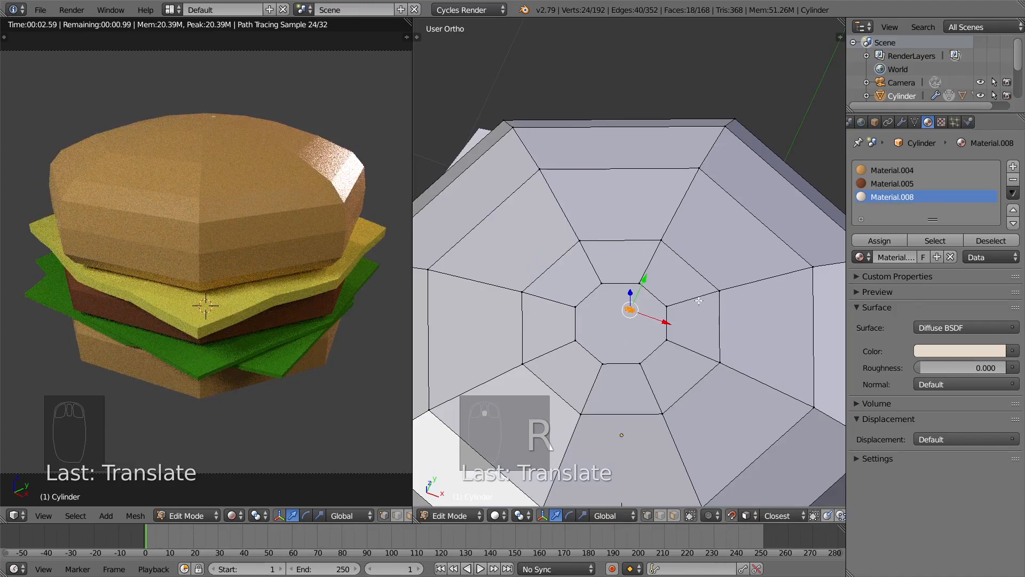
Step: Rotate the seed in place on the bun's crown in the current view
middle_click_drag(699, 301, 708, 301, "shift")
key("r")
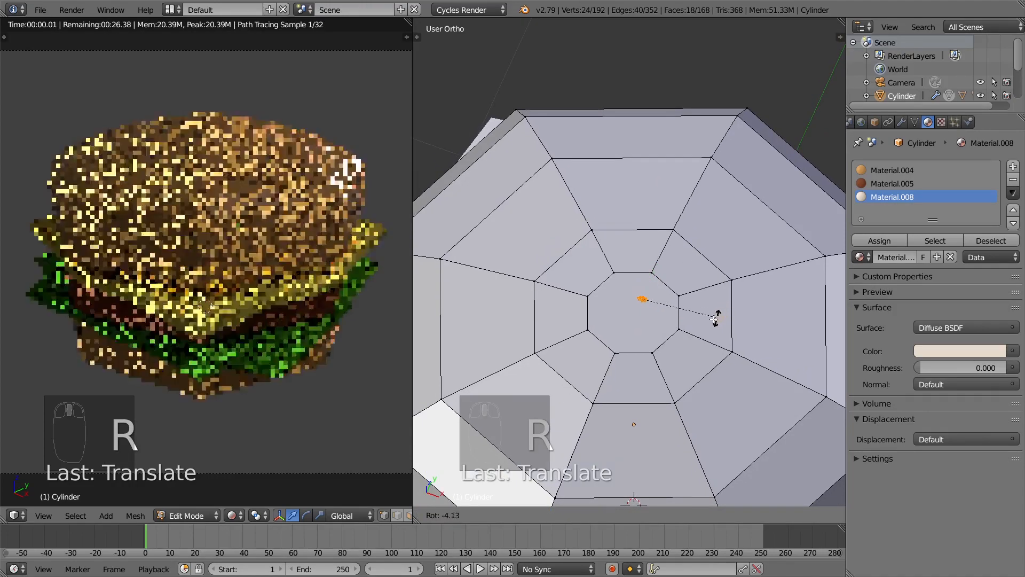
left_click(678, 335)
Step: In top view, duplicate the seed onto two neighbouring faces left of and behind the crown, rotating the second copy
key("KP_7")
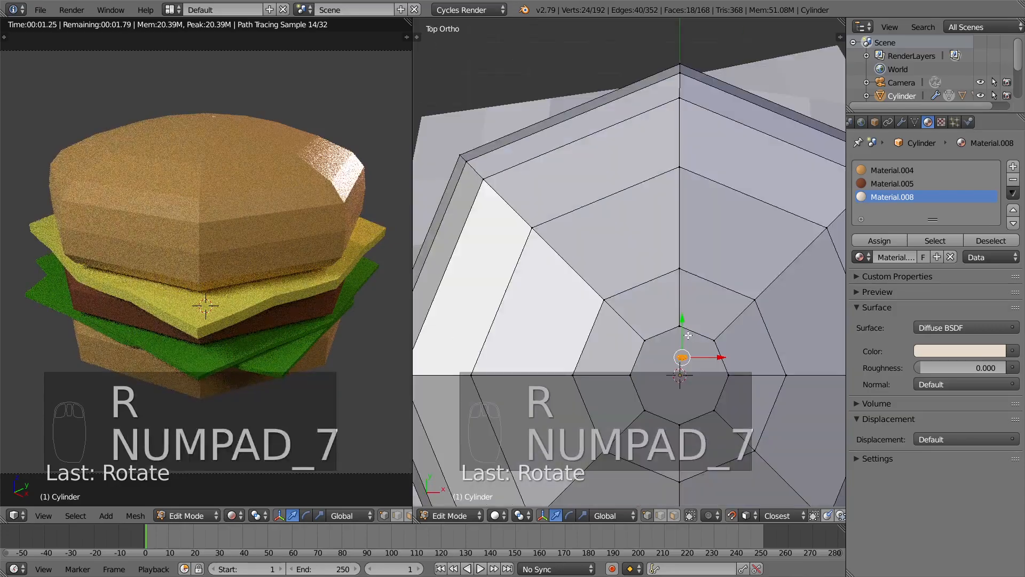
scroll(687, 335, "up", 2)
key("shift+d")
left_click(547, 244)
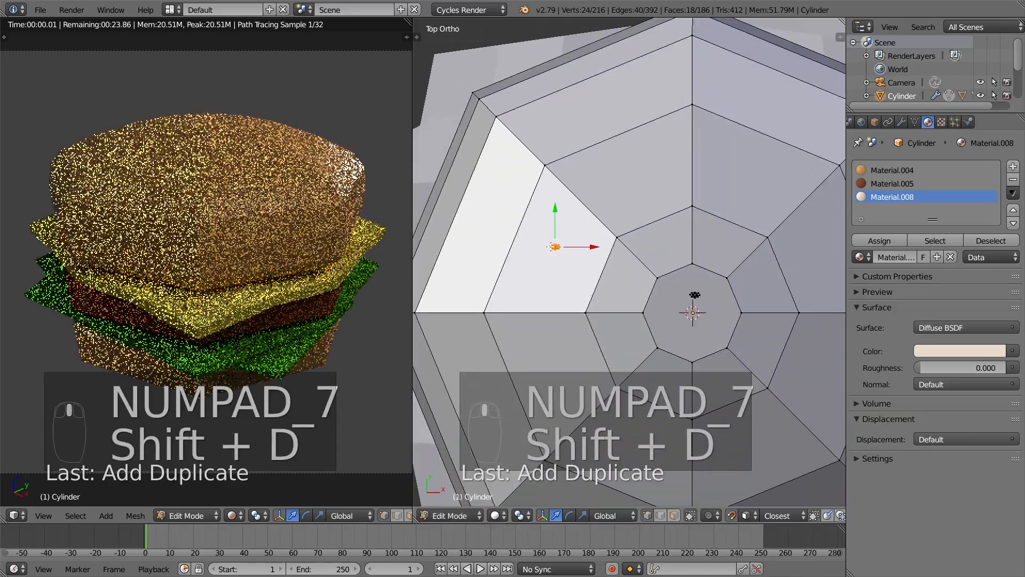
key("shift+d")
key("r")
left_click(671, 249)
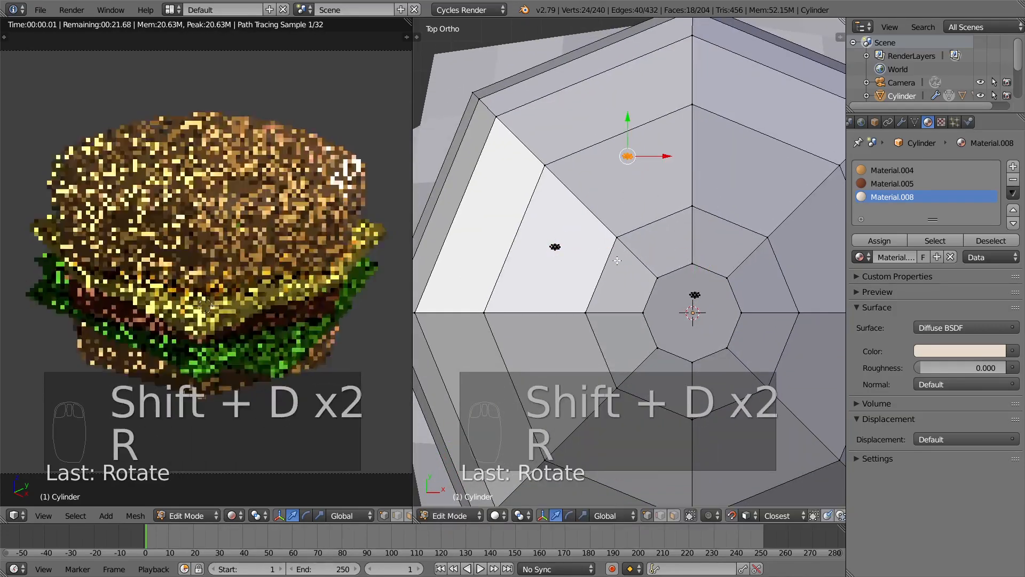
Step: Duplicate the seed onto the face right of and behind the crown and onto the bun's rear rim, rotating each copy
key("shift+d")
left_click(773, 151)
key("r")
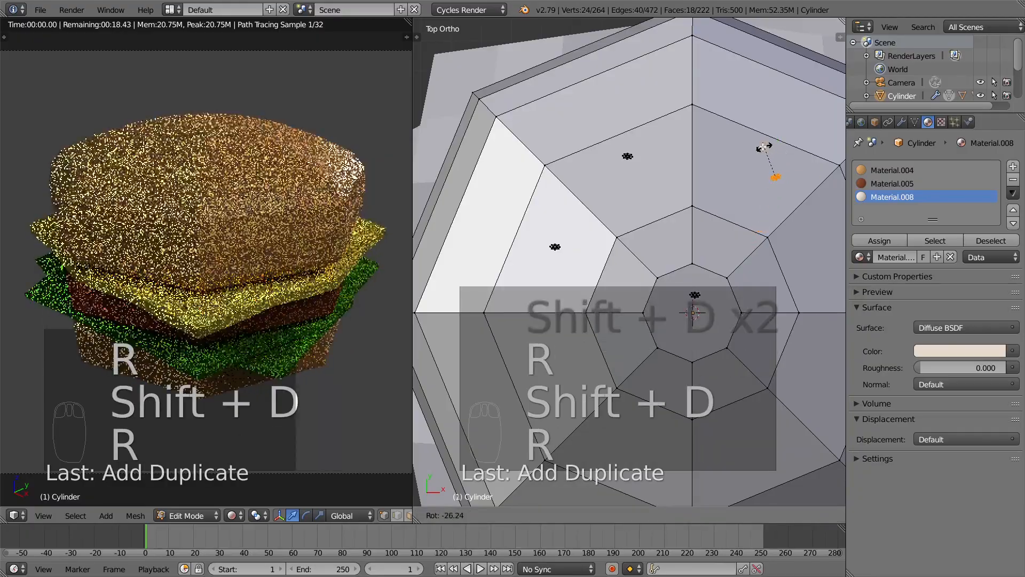
left_click(773, 150)
key("shift+d")
left_click(744, 32)
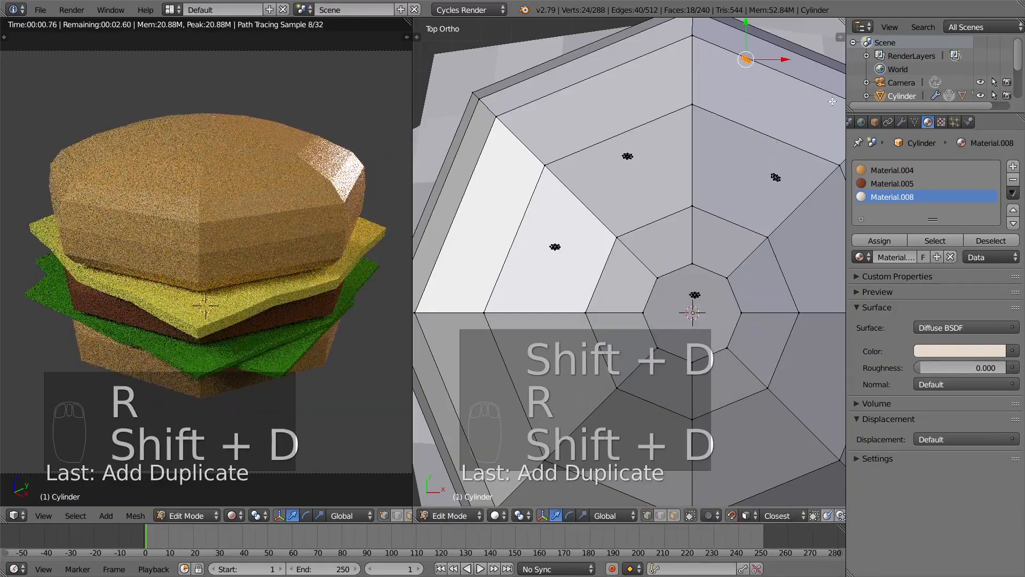
key("r")
left_click(613, 205)
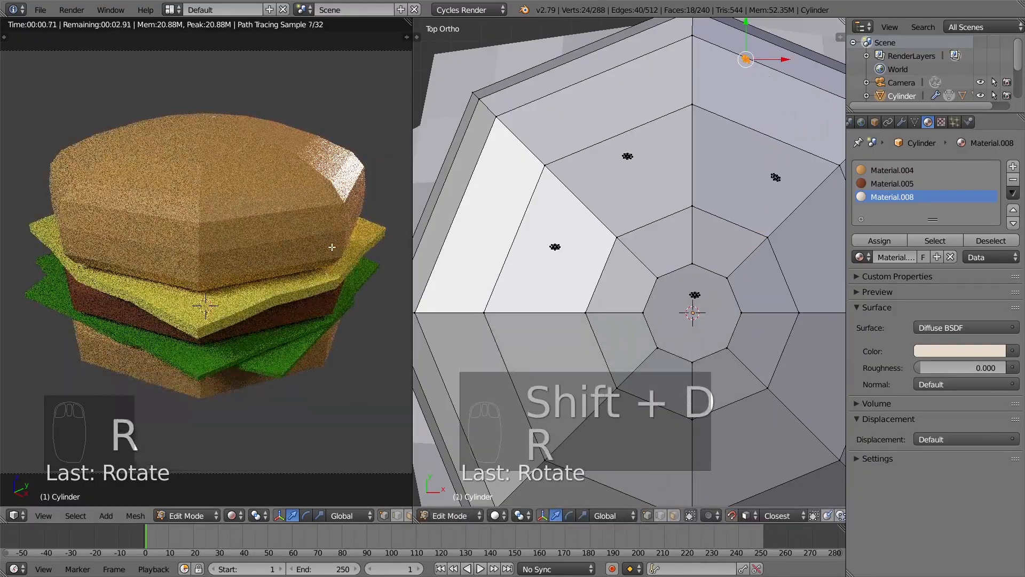
scroll(333, 257, "down", 2)
scroll(753, 291, "down", 11)
middle_click_drag(709, 322, 673, 280)
scroll(673, 281, "up", 6)
key("KP_7")
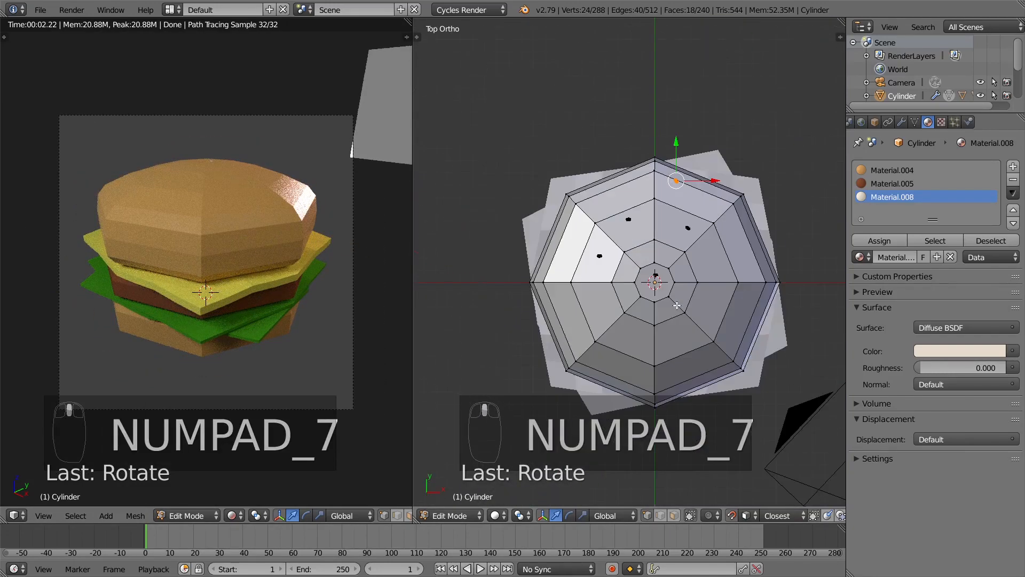
Step: In top view, duplicate the seed twice onto the bun's front-right side, once on the middle ring of faces and once on the outer ring
key("shift+f")
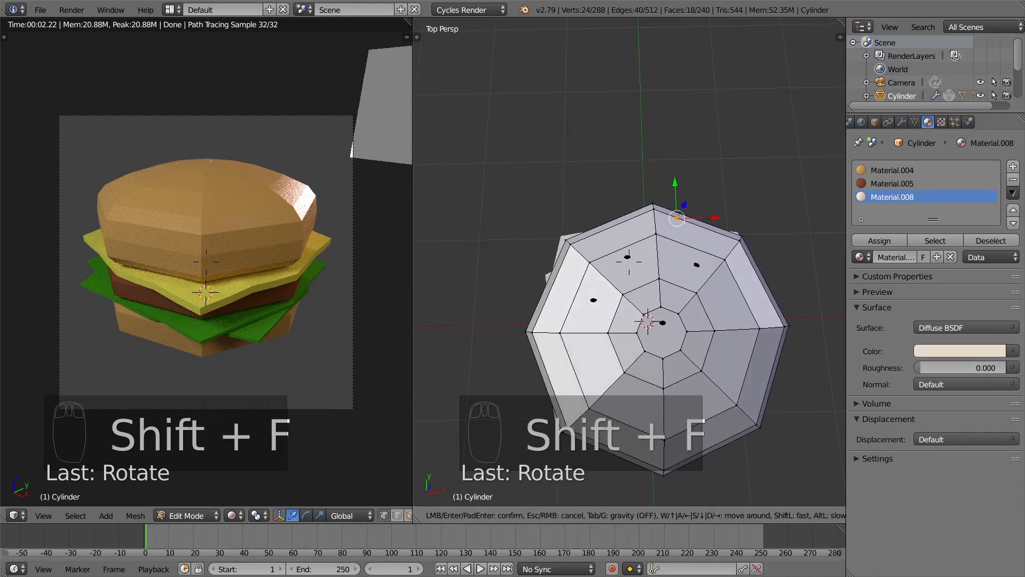
key("Escape")
middle_click_drag(705, 266, 682, 229, "shift")
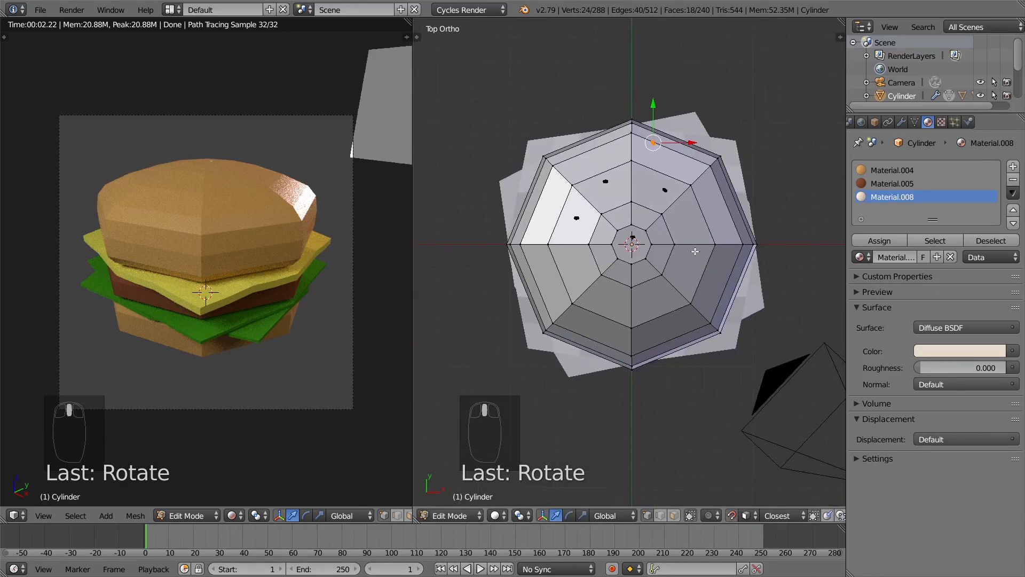
key("shift+d")
left_click(684, 284)
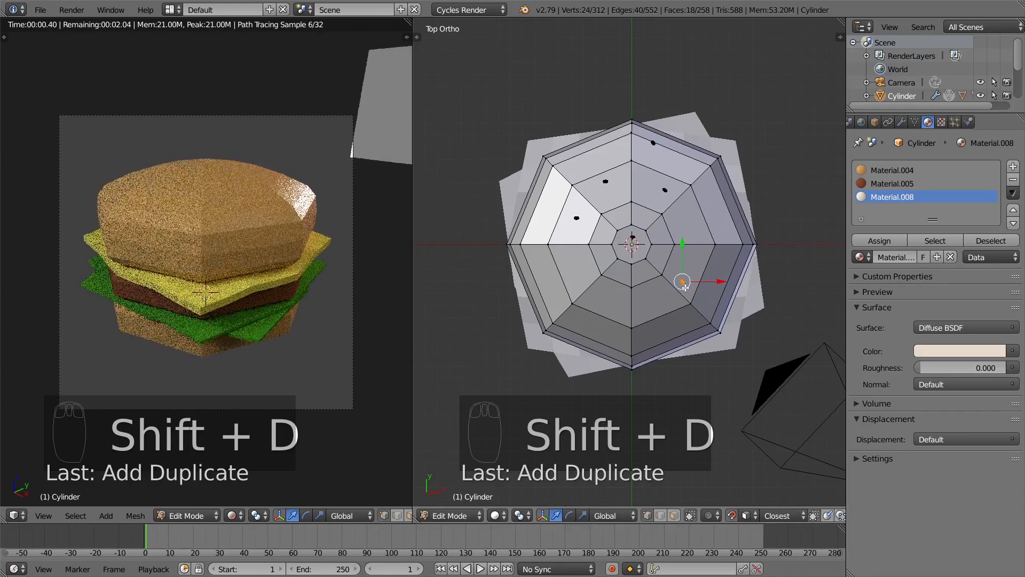
key("shift+d")
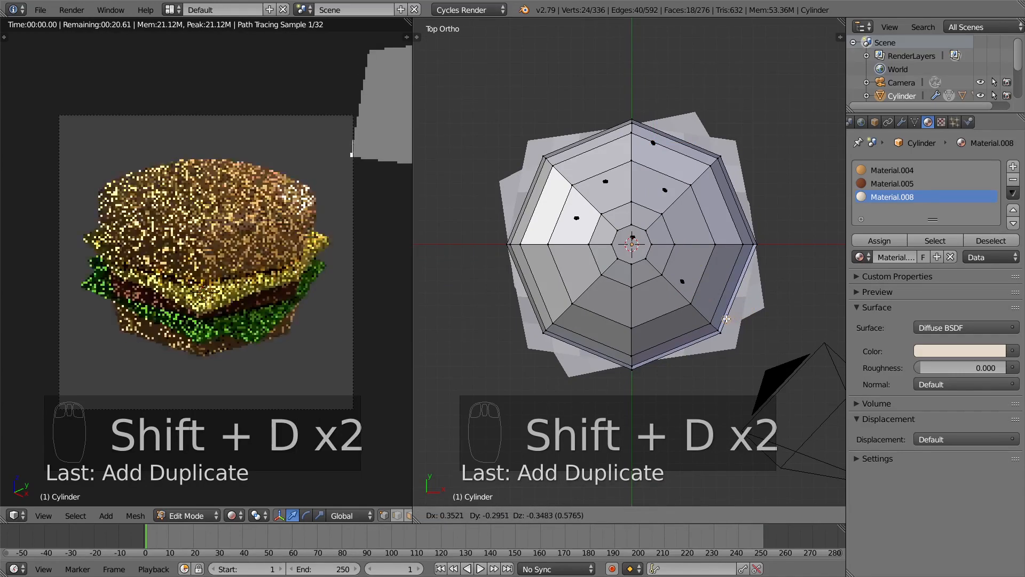
left_click(703, 299)
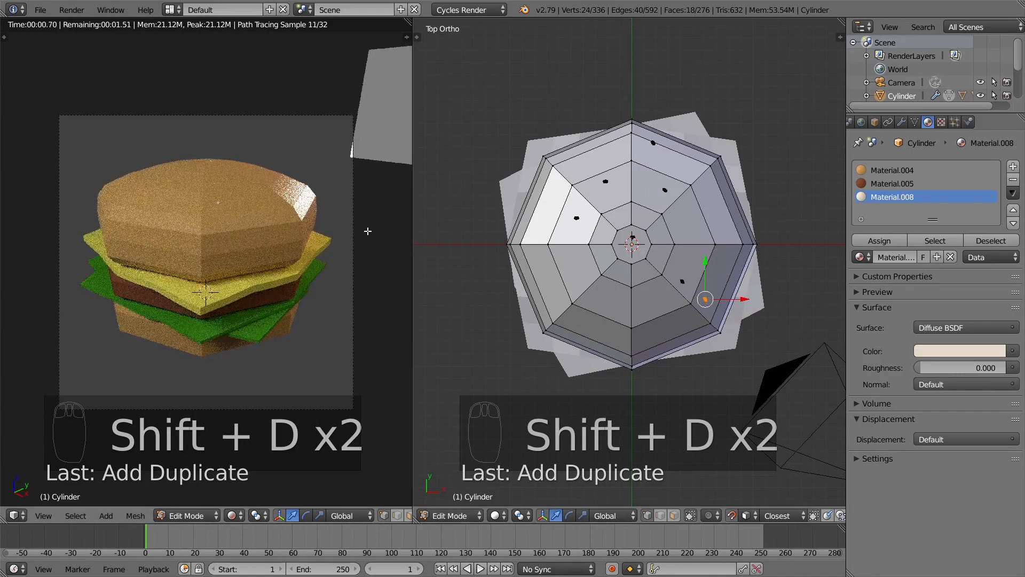
Step: Duplicate the seed twice more onto the bun's right side just in front of the X axis, one outer and one inner copy
scroll(240, 222, "up", 3)
scroll(240, 223, "up", 4)
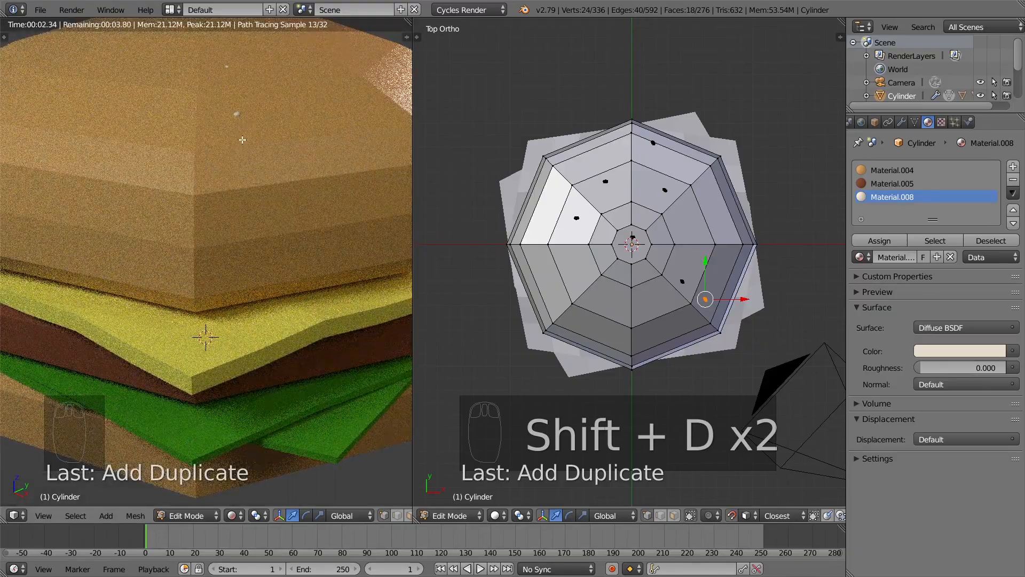
scroll(242, 140, "down", 2)
key("shift+d")
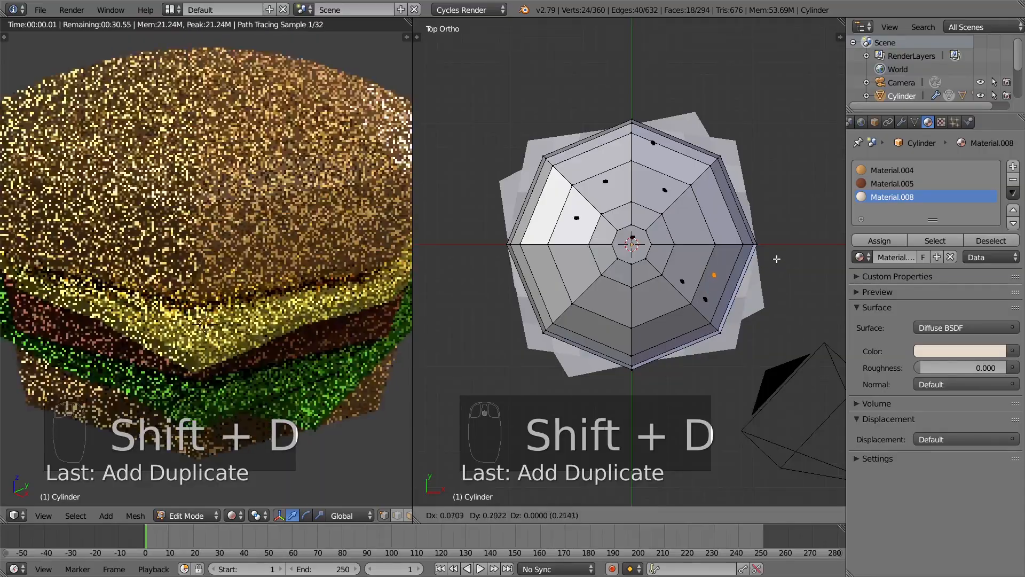
left_click(777, 259)
key("shift+d")
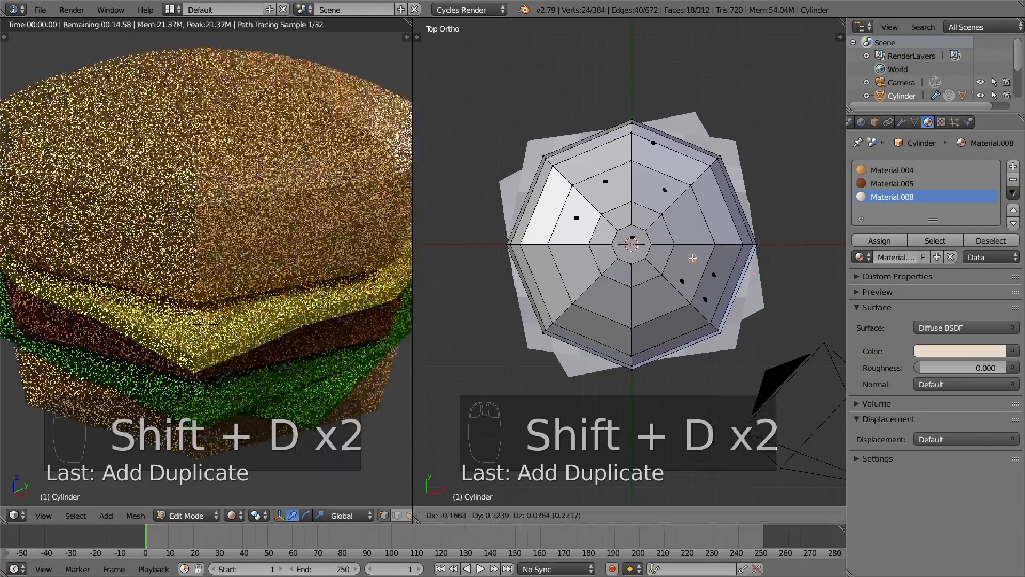
left_click(693, 258)
Step: Duplicate the seed onto the middle and outer faces of the bun's right segment just behind the X axis
key("shift+d")
left_click(686, 213)
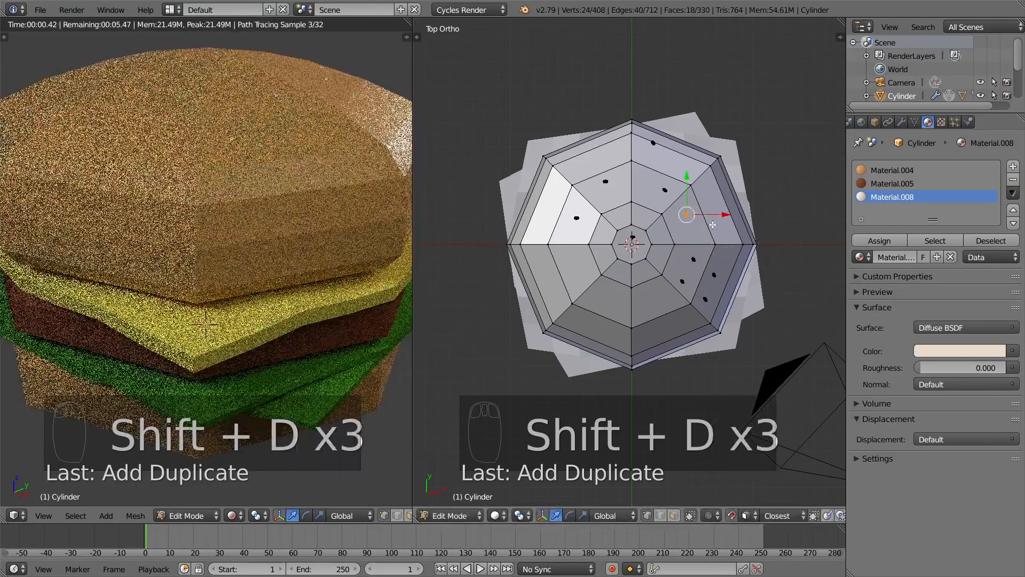
key("shift+d")
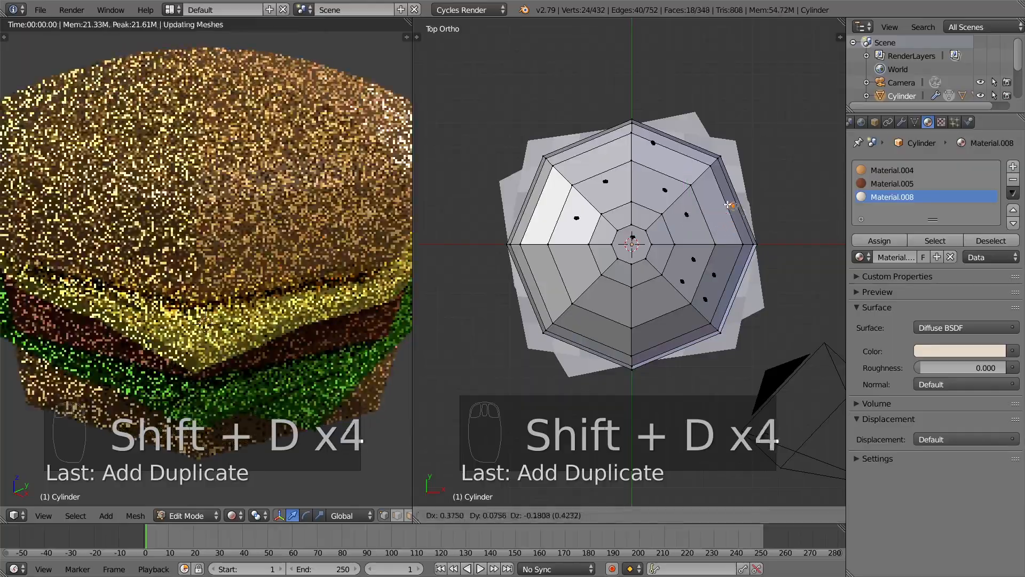
left_click(708, 193)
Step: Duplicate the seed onto the bun's rear-left segment twice and onto the outer face of the neighbouring left segment
key("shift+d")
left_click(595, 190)
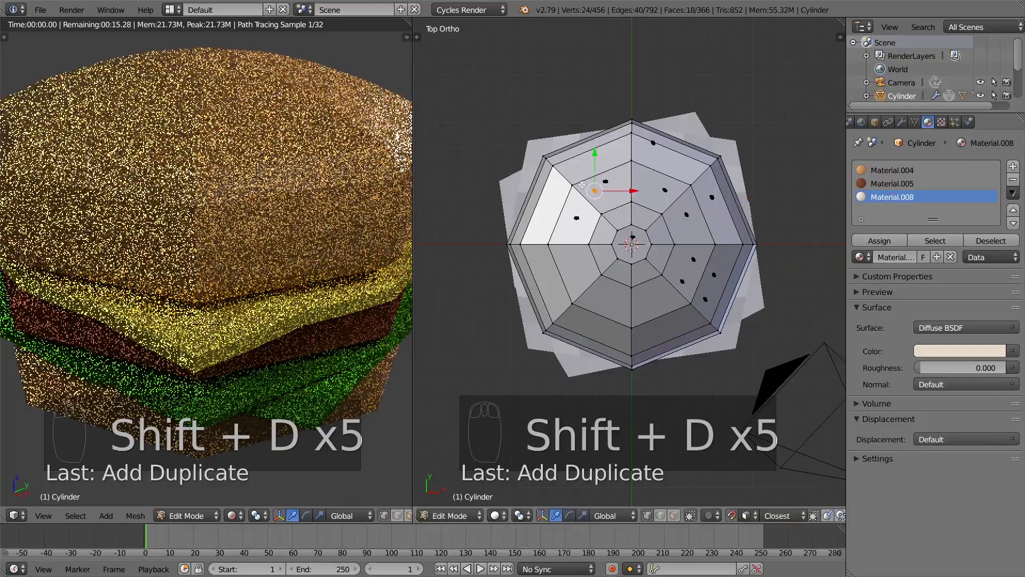
key("shift+d")
left_click(577, 165)
key("shift+d")
left_click(546, 212)
Step: Duplicate the seed onto three outer-ring faces along the bun's front, at the left, front-left and front-right
key("shift+d")
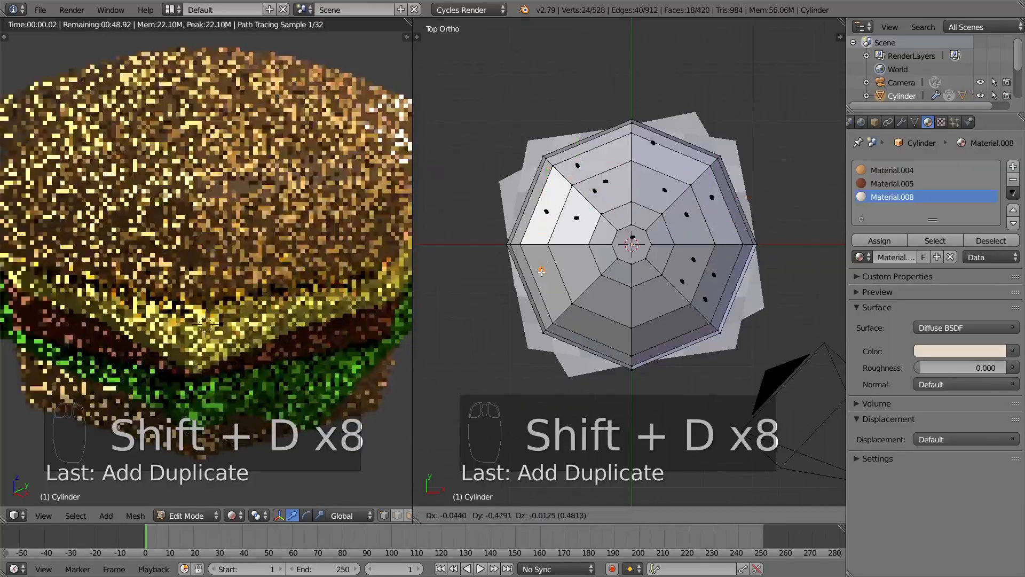
left_click(583, 279)
key("shift+d")
left_click(624, 332)
key("shift+d")
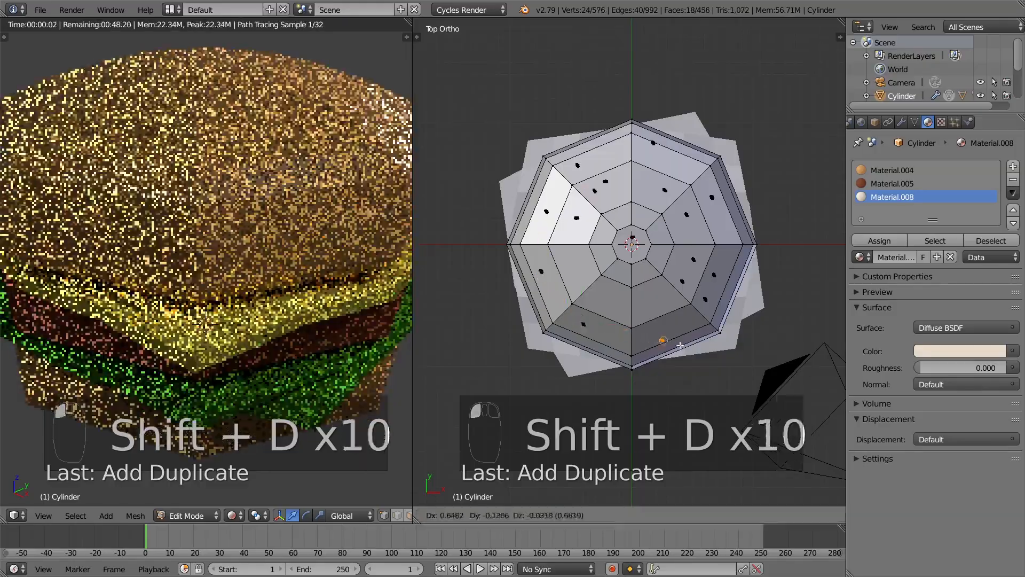
left_click(673, 338)
Step: Duplicate the seed onto three middle-ring faces of the bun, at the front-right, front-left and left
key("shift+d")
left_click(644, 297)
key("shift+d")
left_click(615, 295)
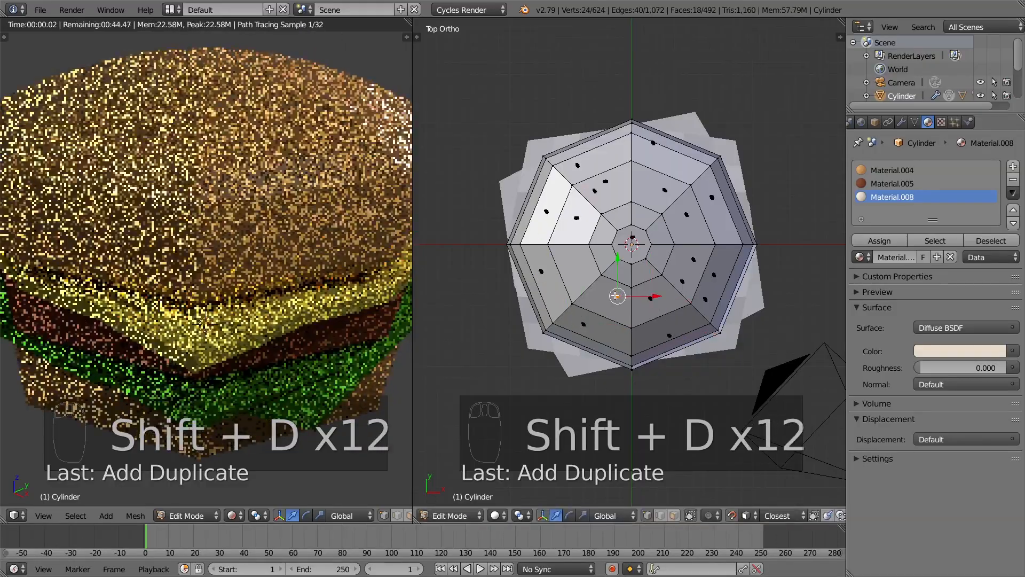
key("shift+d")
left_click(571, 268)
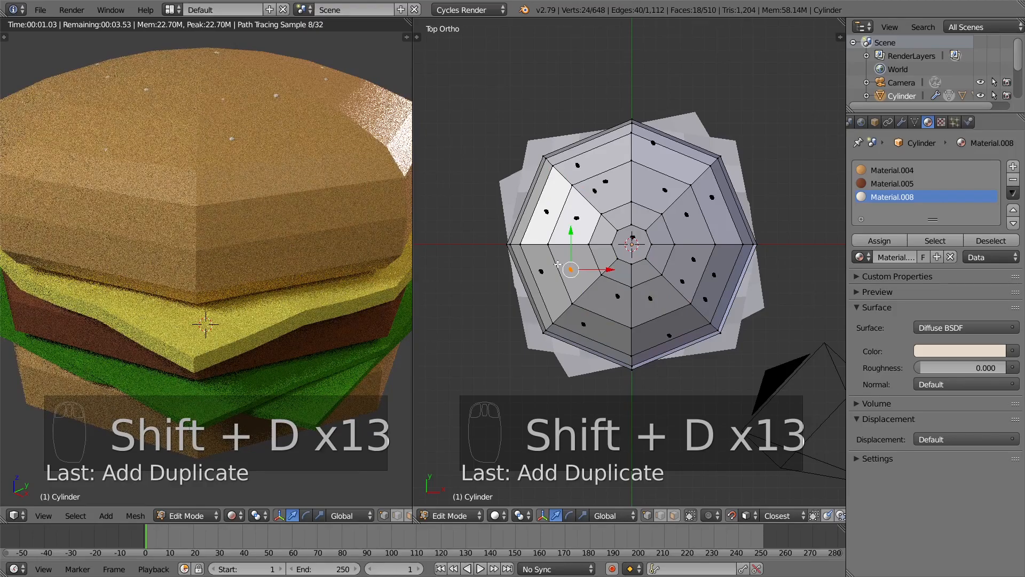
Step: Duplicate the seed twice onto the ring of faces around the crown, to its left and left rear
key("shift+d")
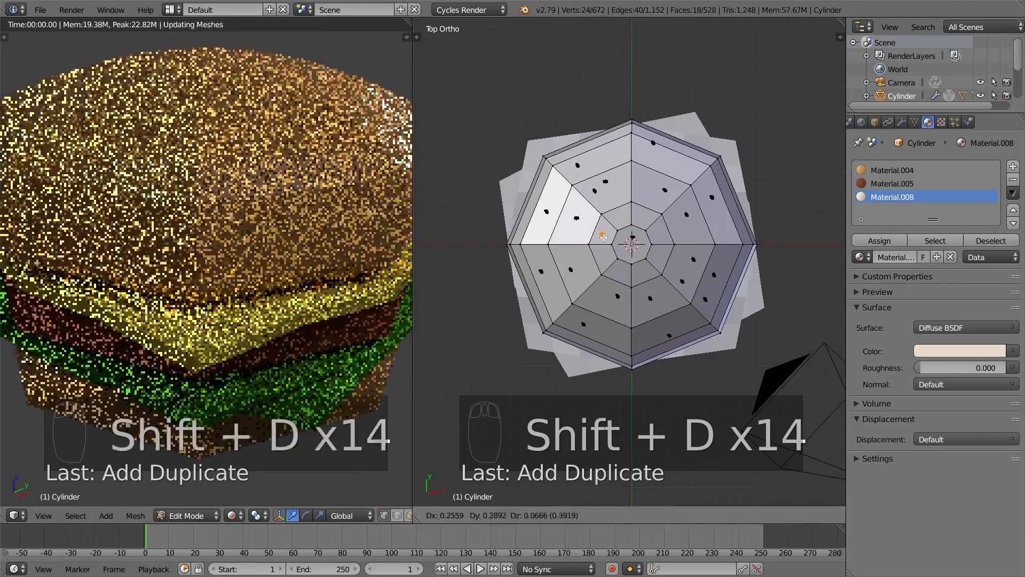
left_click(603, 236)
key("shift+d")
left_click(620, 214)
Step: Duplicate the seed onto the bun's rear three times: middle ring right of centre, outer ring rear right and outer ring rear left
key("shift+d")
left_click(645, 172)
key("shift+d")
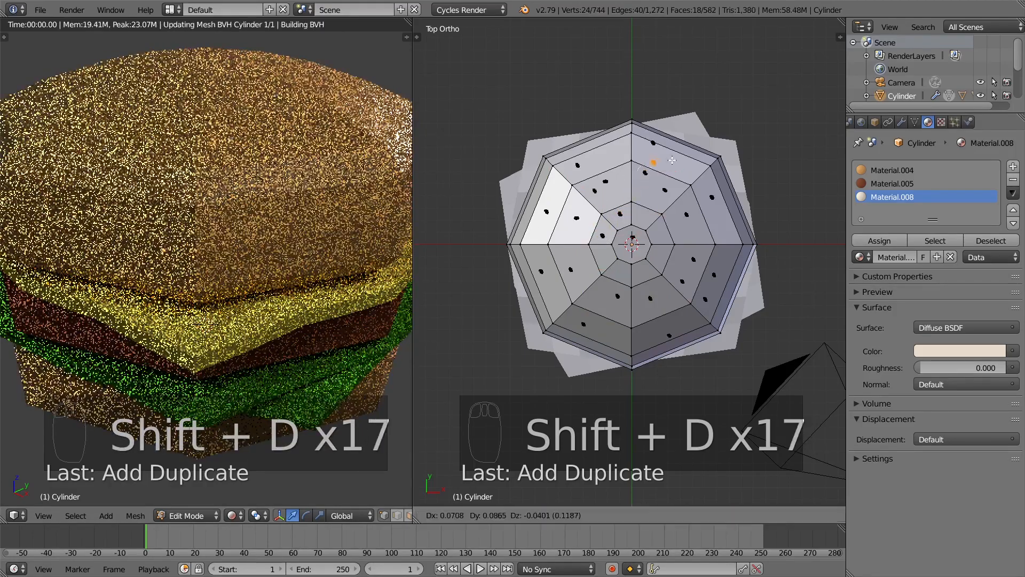
left_click(686, 157)
key("shift+d")
left_click(611, 150)
Step: Scatter four more seed copies over the middle and outer faces at the front of the bun, on both sides of the Y axis
key("shift+d")
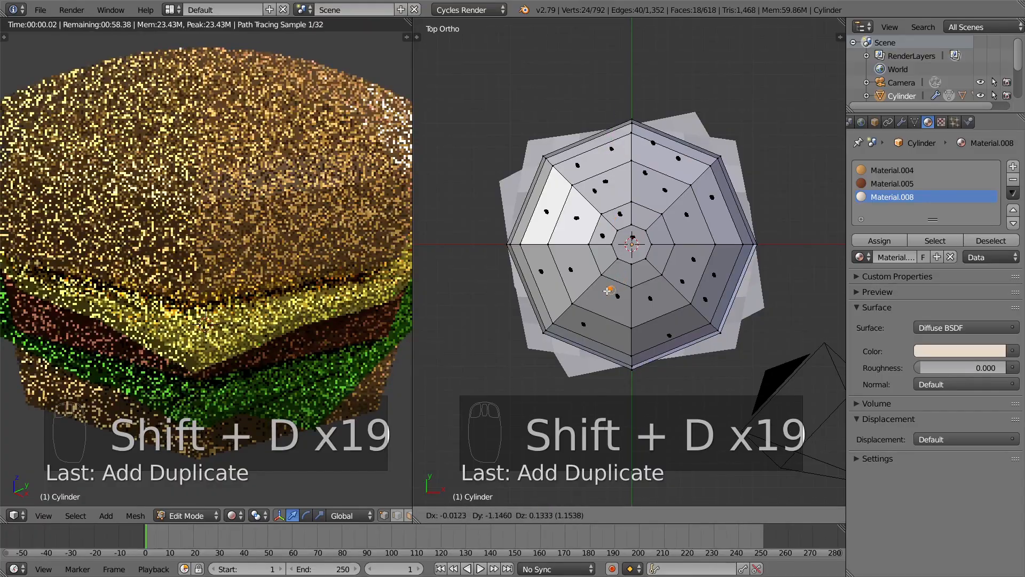
left_click(595, 292)
key("shift+d")
left_click(634, 317)
key("shift+d")
left_click(620, 336)
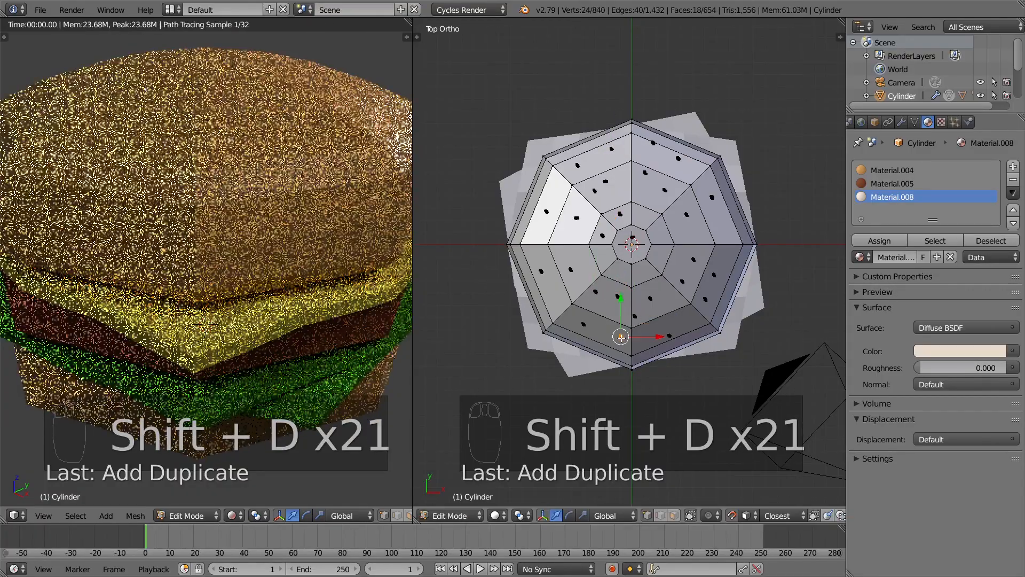
key("shift+d")
left_click(643, 340)
Step: Scatter four seed copies on the faces surrounding the crown, three to its right and one in front
key("shift+d")
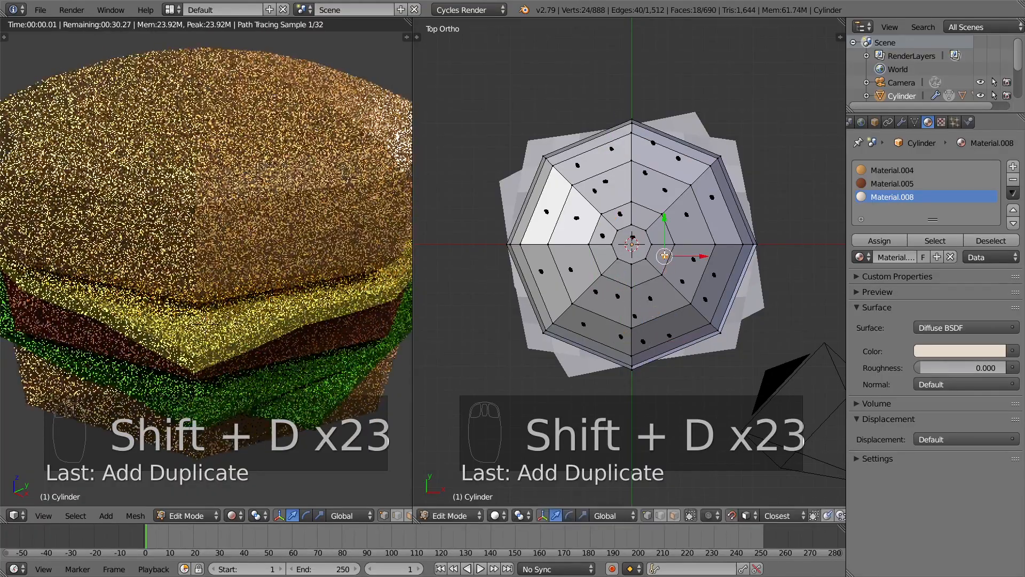
left_click(665, 257)
key("shift+d")
left_click(622, 272)
key("shift+d")
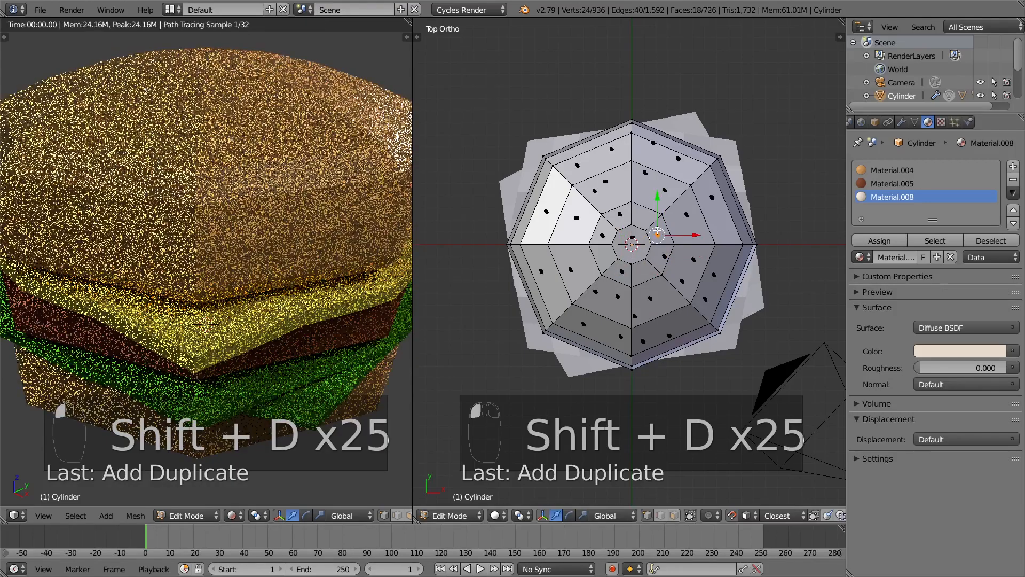
left_click(657, 235)
key("shift+d")
left_click(651, 216)
Step: Duplicate the seed onto the bun's left middle face, its right rim and the middle face on the right
key("shift+d")
left_click(581, 256)
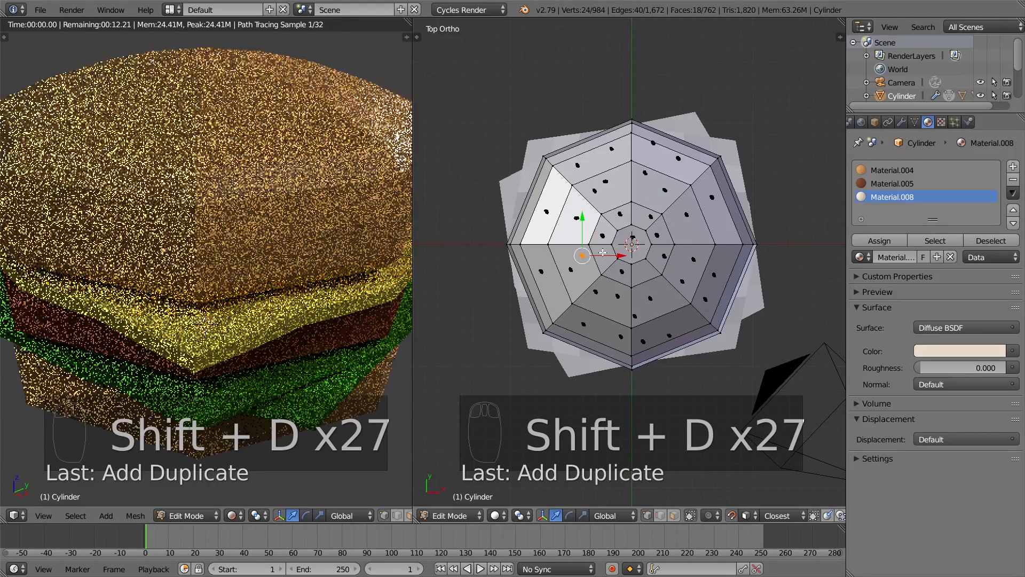
key("shift+d")
left_click(734, 229)
key("shift+d")
left_click(698, 237)
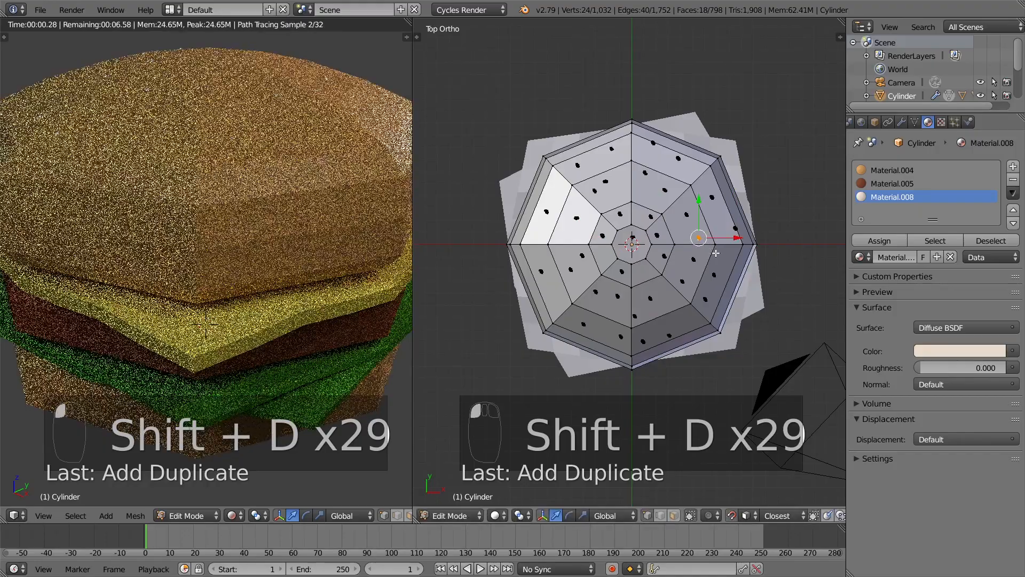
Step: Duplicate the seed onto three spots along the bun's rim: two on the right side and one at the rear right
key("shift+d")
left_click(737, 267)
key("shift+d")
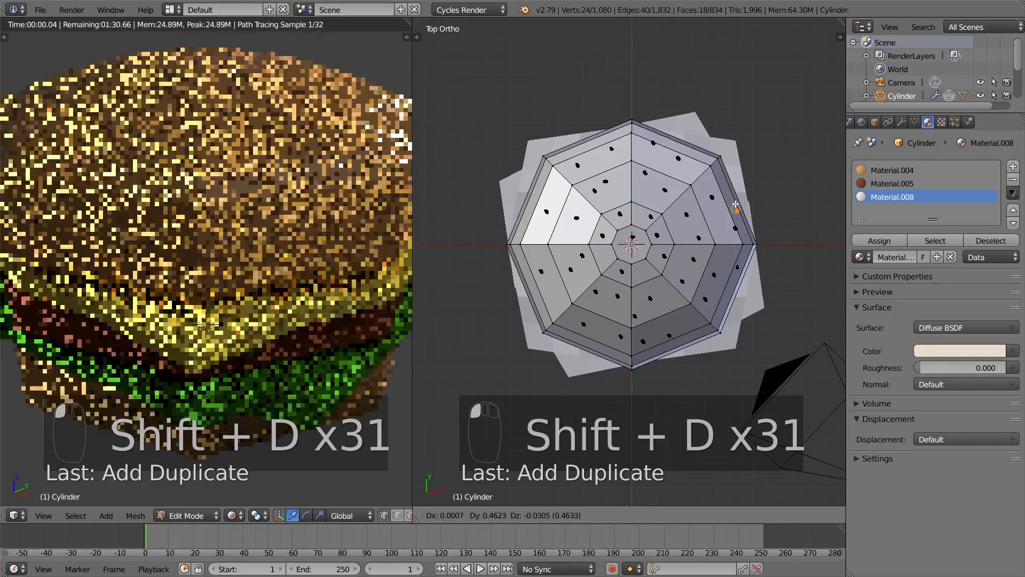
left_click(733, 197)
key("shift+d")
left_click(691, 146)
Step: Duplicate the seed onto the bun's rear-left rim and onto two spots along its left rim
key("shift+d")
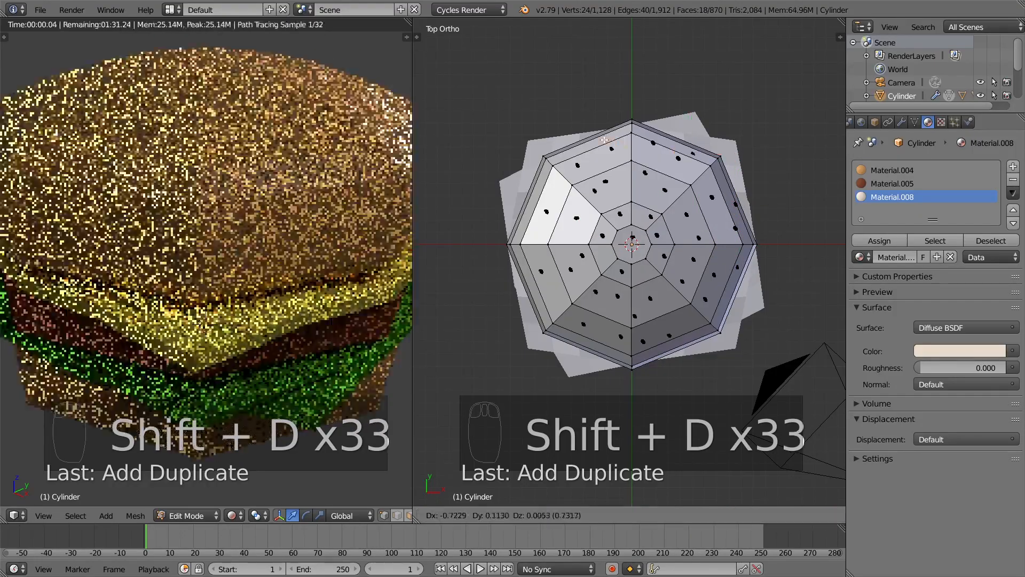
left_click(555, 131)
key("shift+d")
left_click(536, 202)
key("shift+d")
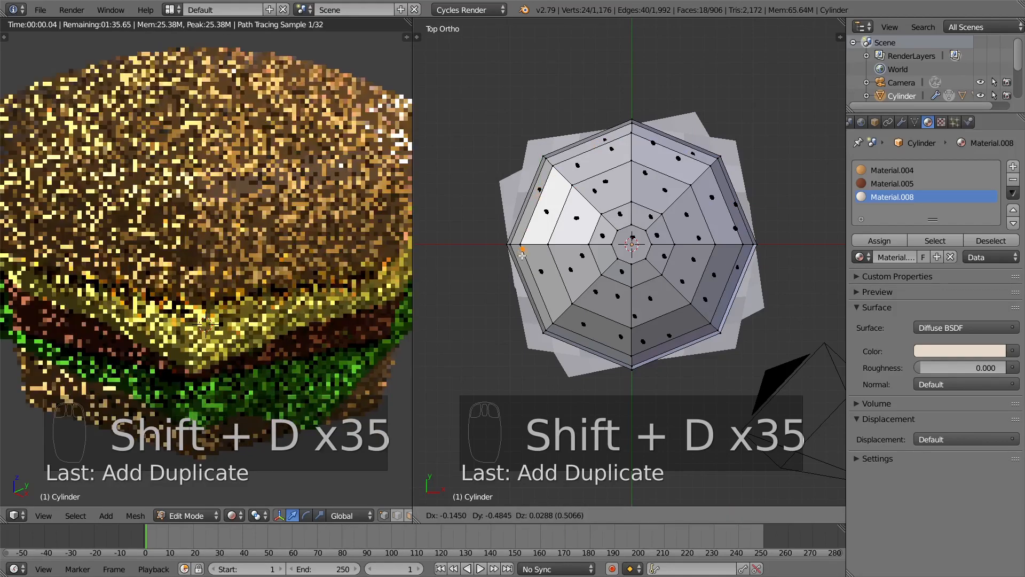
left_click(517, 269)
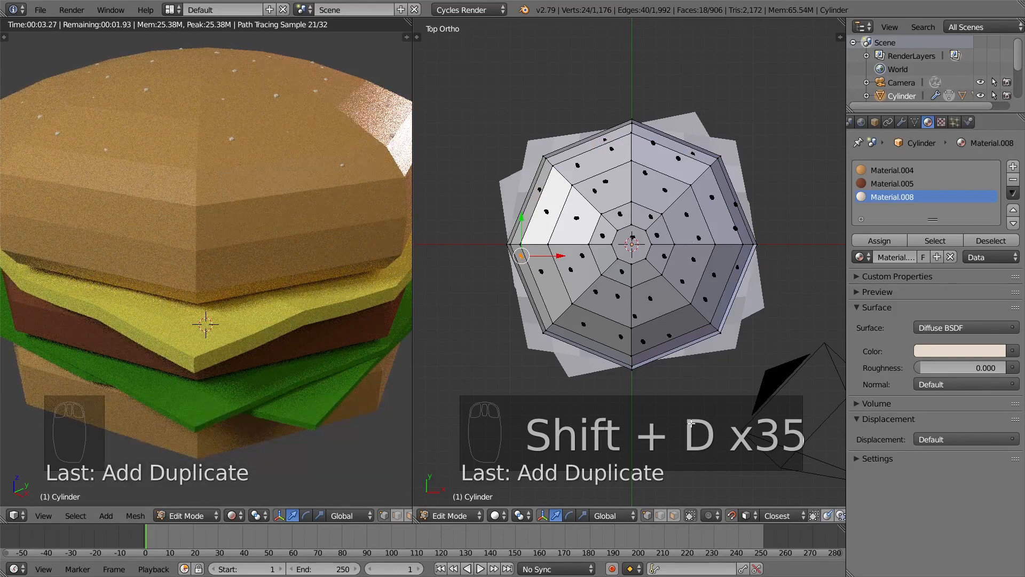
Step: Set the snap element to Increment and select nine of the scattered seeds completely, including all linked geometry
left_click(746, 516)
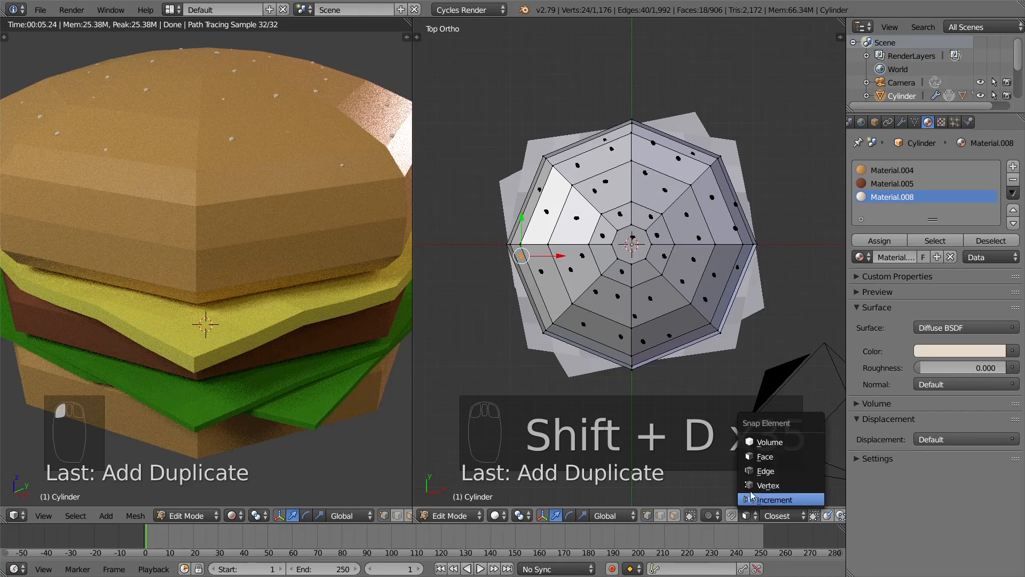
left_click(762, 501)
right_click(697, 238)
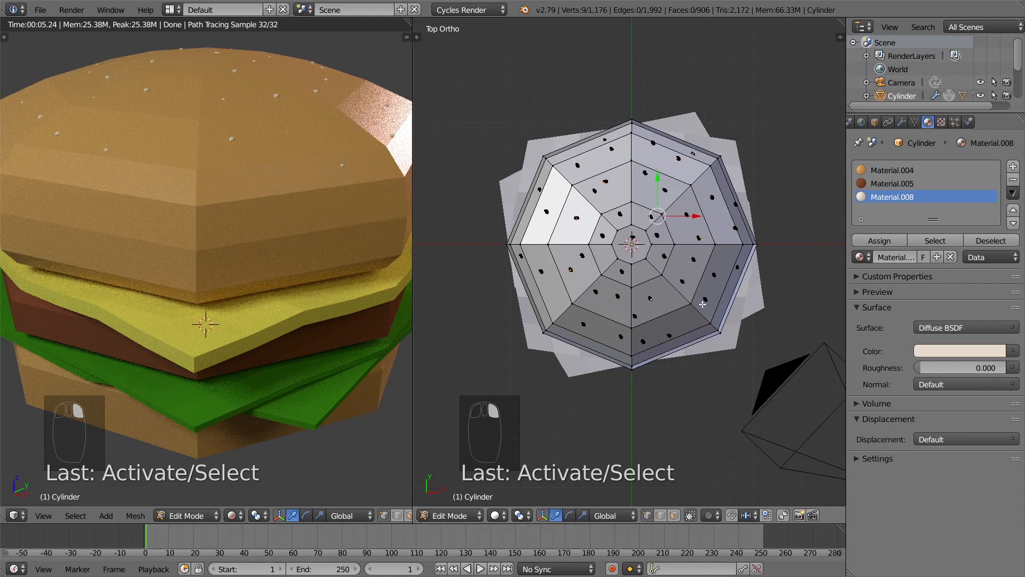
key("r")
right_click(721, 281)
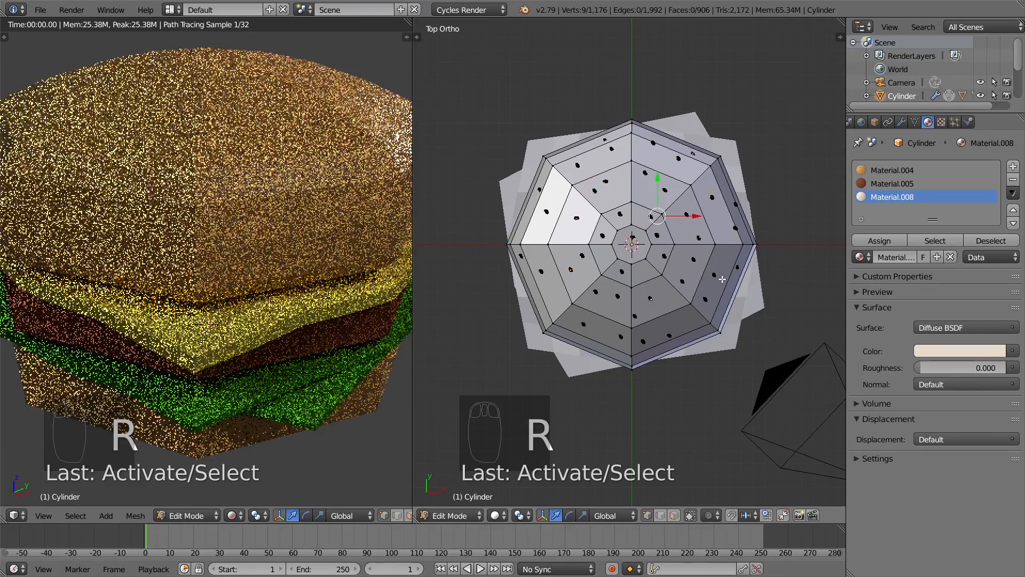
key("ctrl+l")
Step: Try to rotate the selected seeds together in top view and check the transform orientation options
key("r")
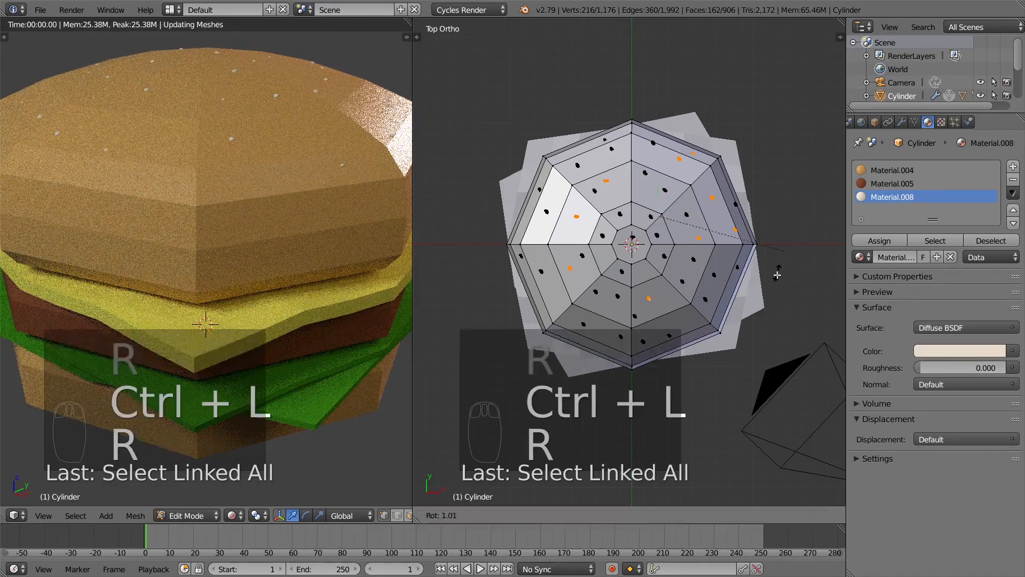
key("r")
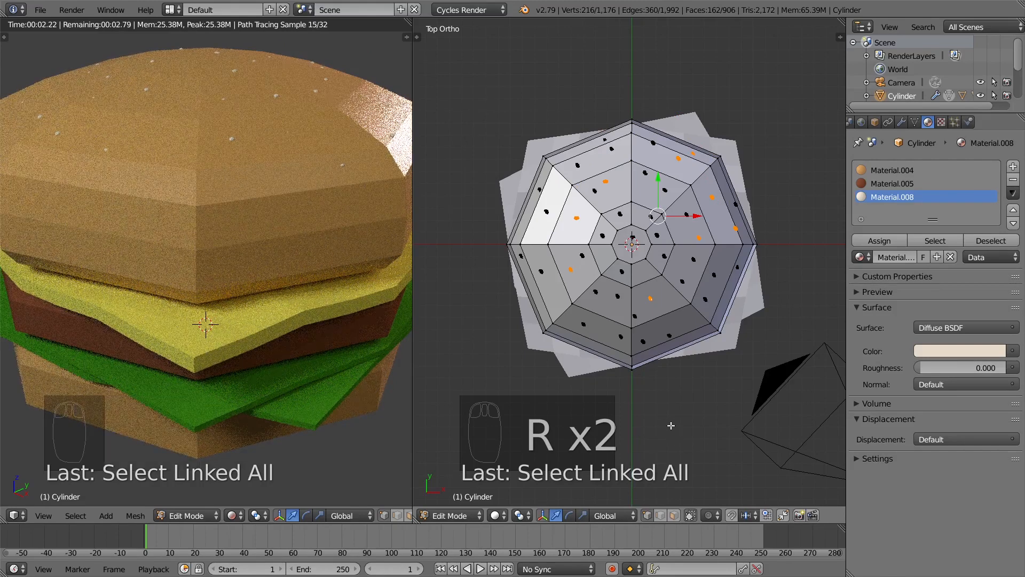
left_click(613, 516)
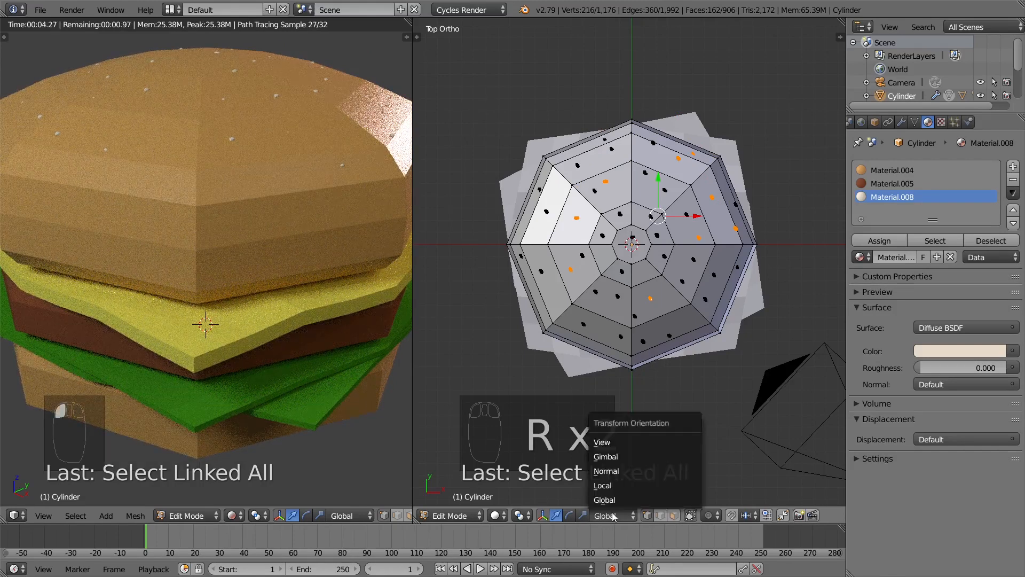
left_click(614, 516)
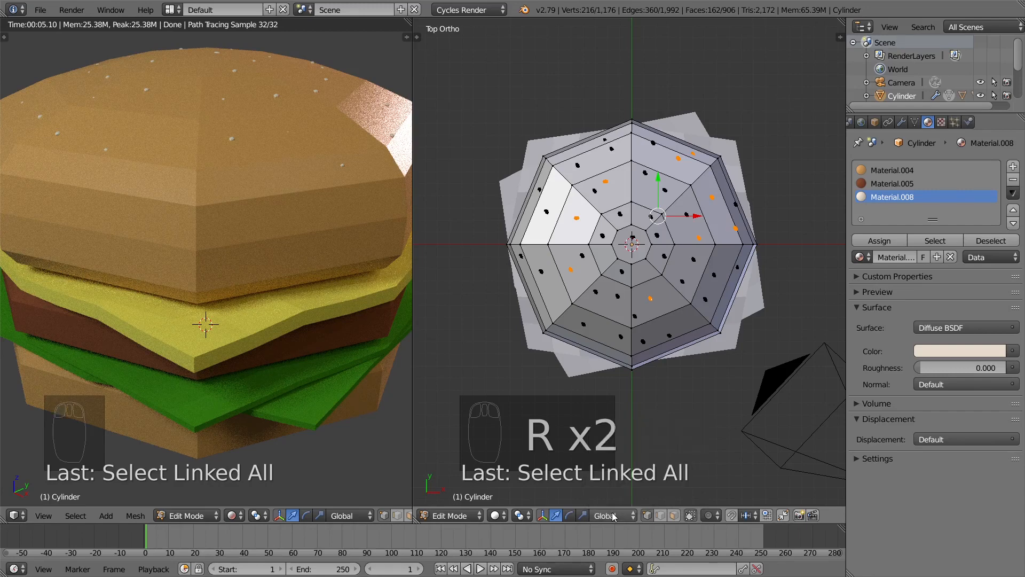
scroll(614, 516, "down", 1)
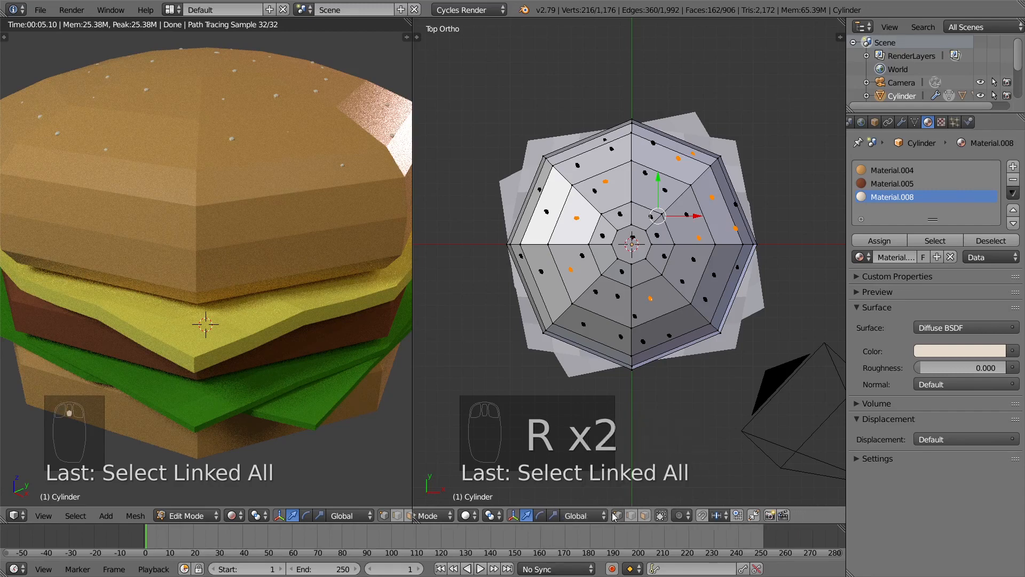
Step: Set the pivot point to Individual Origins and rotate the selected seeds about 75° in top view
left_click(497, 515)
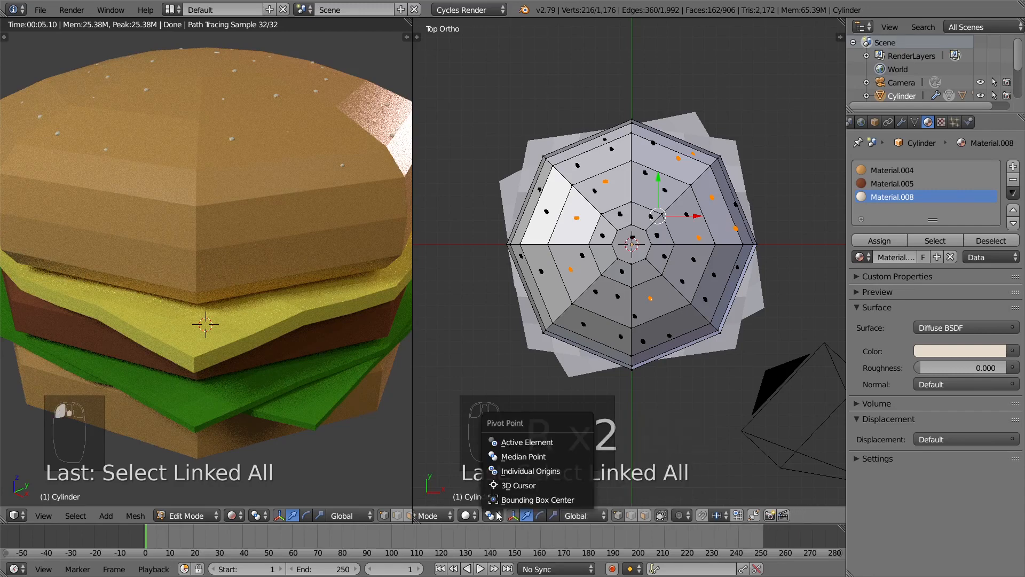
left_click(526, 470)
key("r")
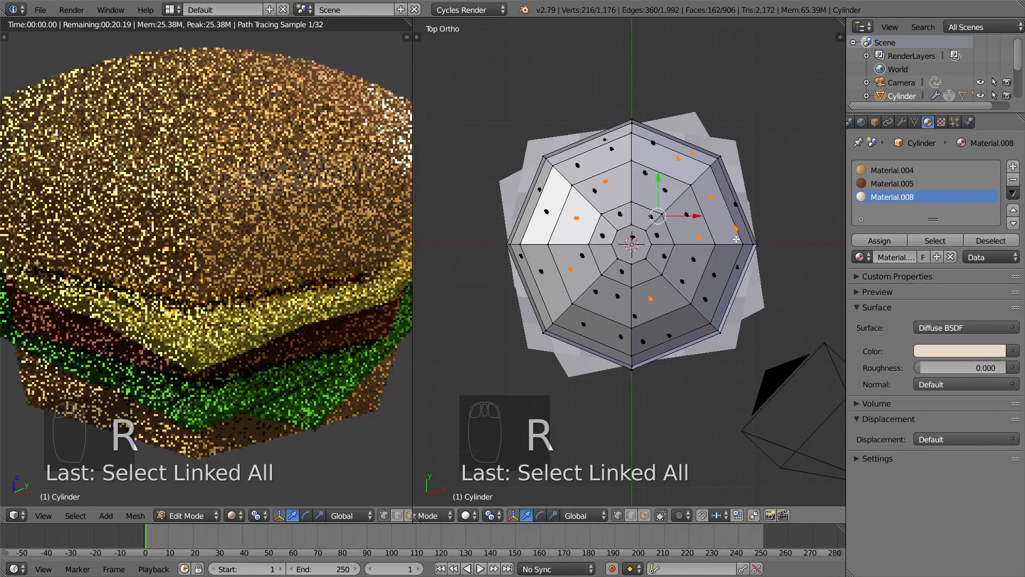
scroll(669, 293, "up", 5)
key("r")
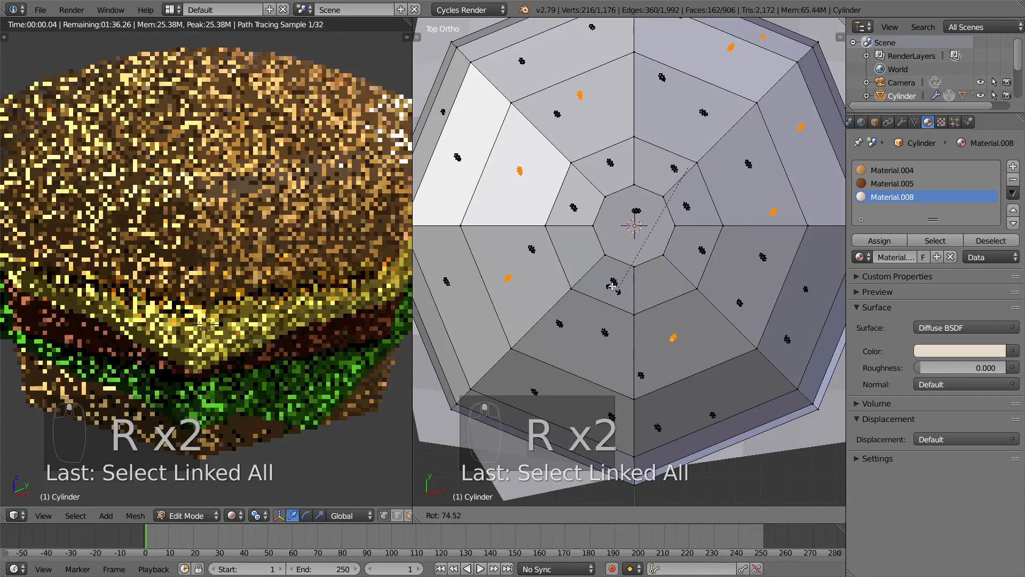
left_click(612, 287)
Step: Select five other seeds on the bun's front and left faces with their linked geometry and rotate them about 63°
right_click(641, 377)
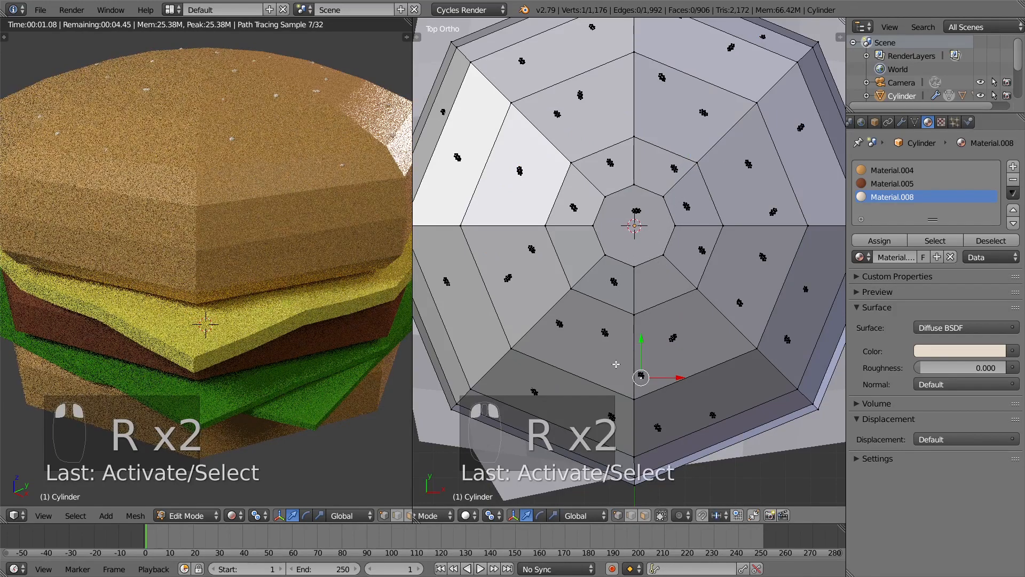
right_click(559, 326, "shift")
right_click(606, 333, "shift")
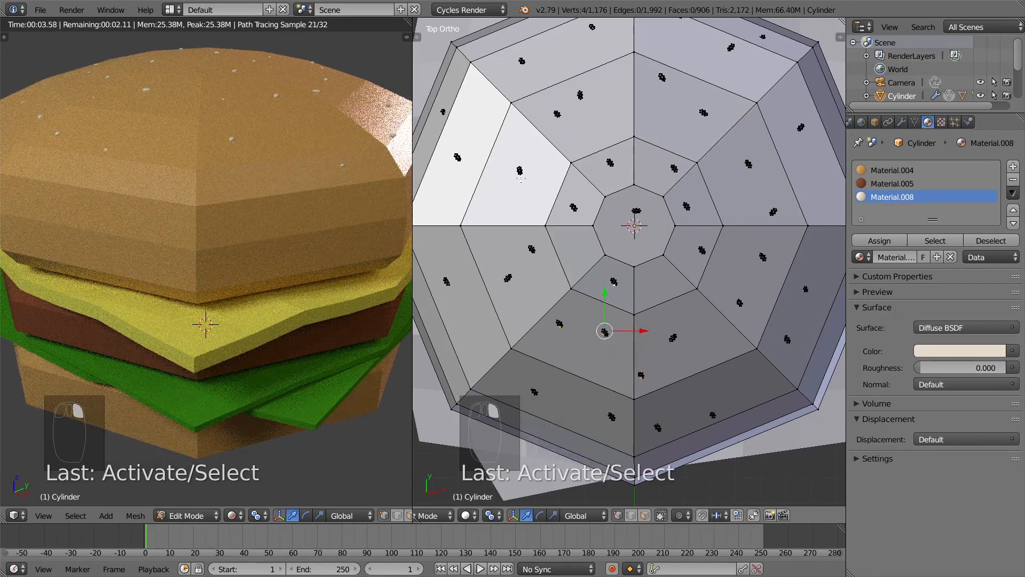
key("ctrl+l")
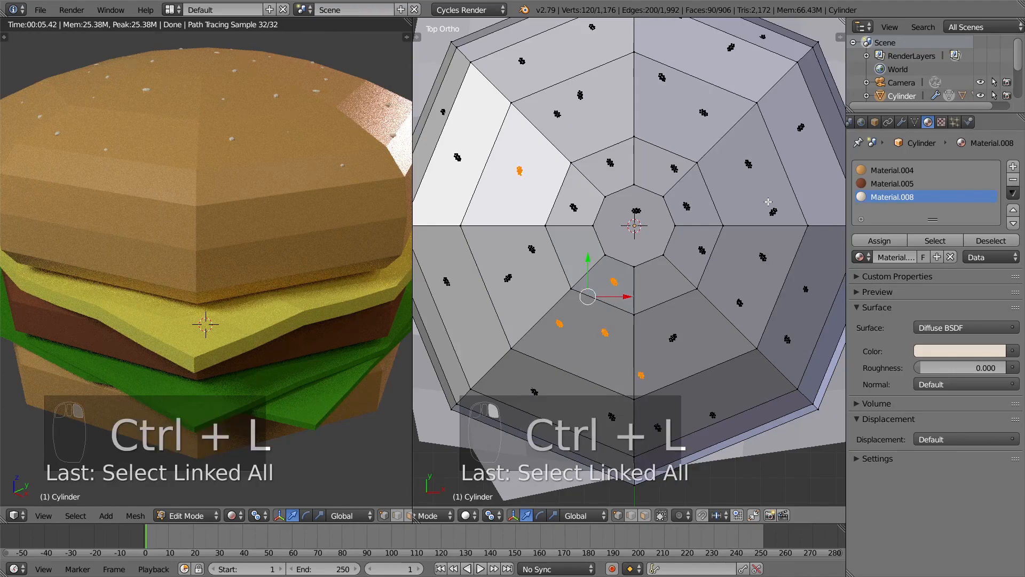
key("r")
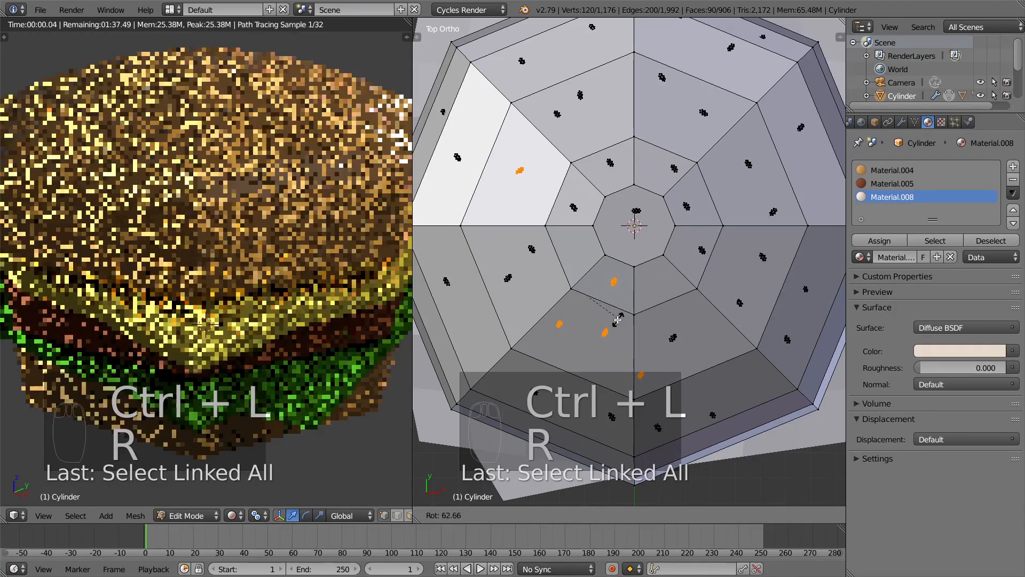
left_click(618, 320)
Step: Set the pivot point back to Median Point and return the bun to Object Mode
left_click(489, 516)
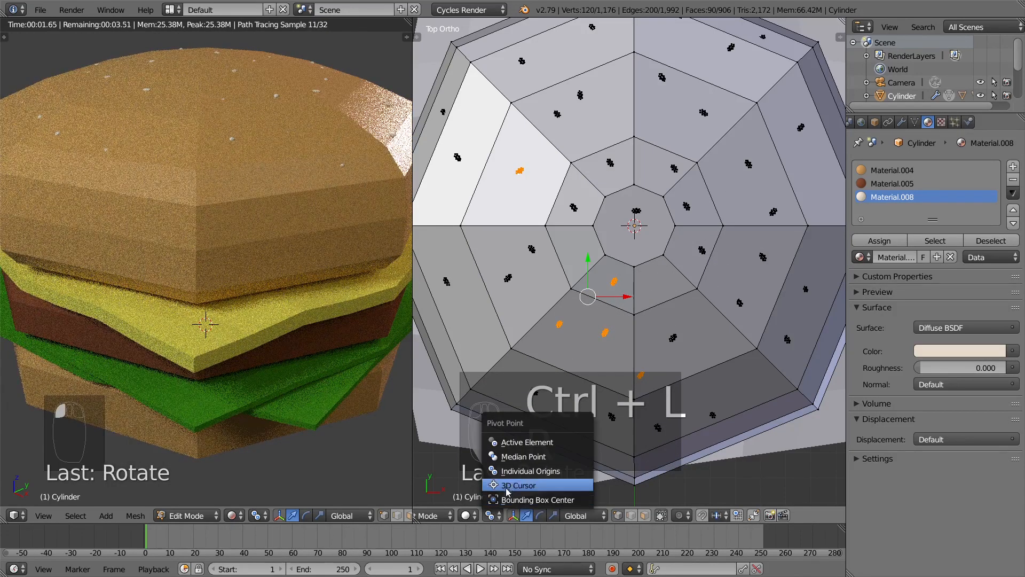
left_click(523, 456)
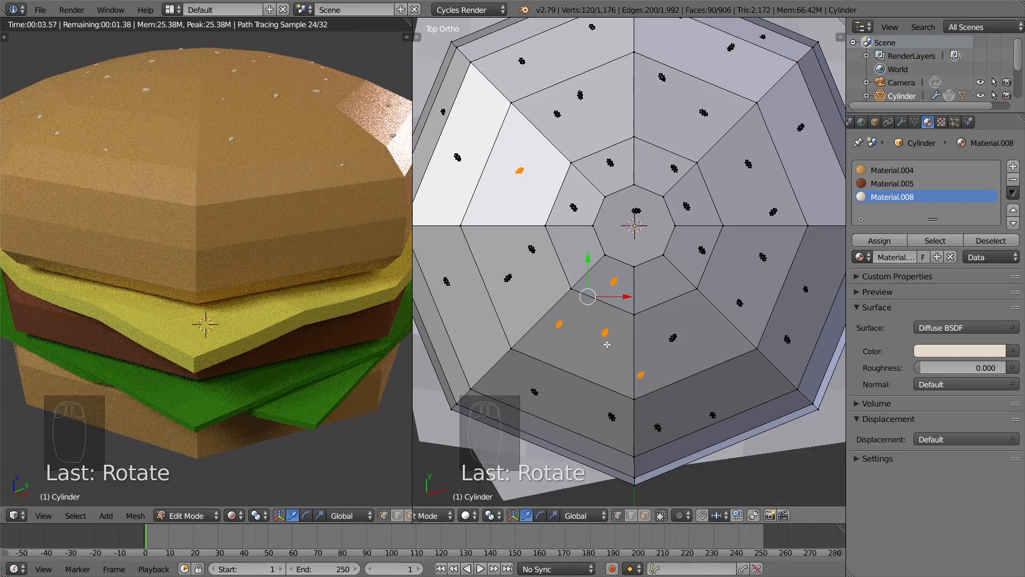
scroll(606, 344, "down", 3)
key("Tab")
scroll(270, 276, "down", 4)
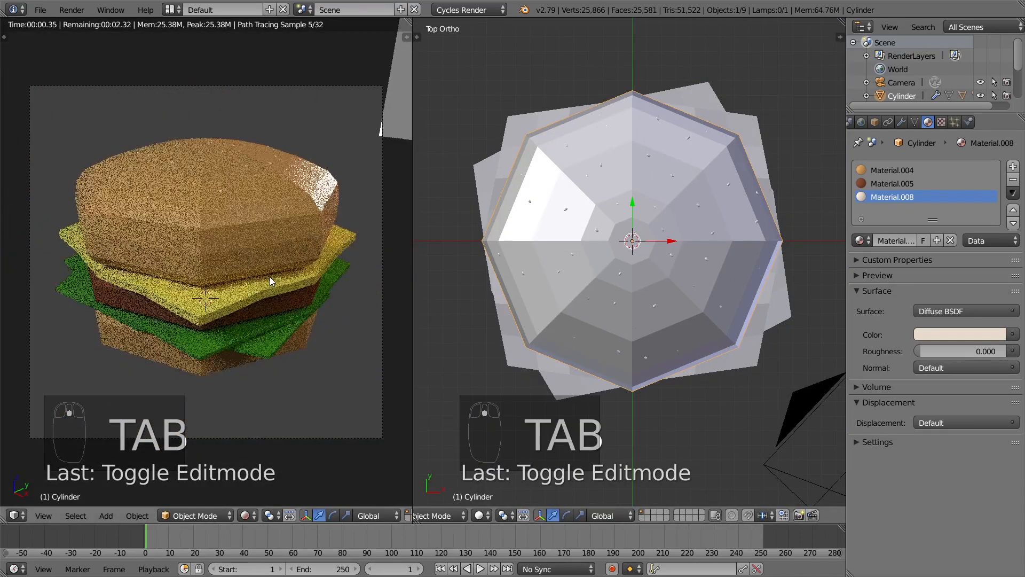
scroll(644, 197, "down", 5)
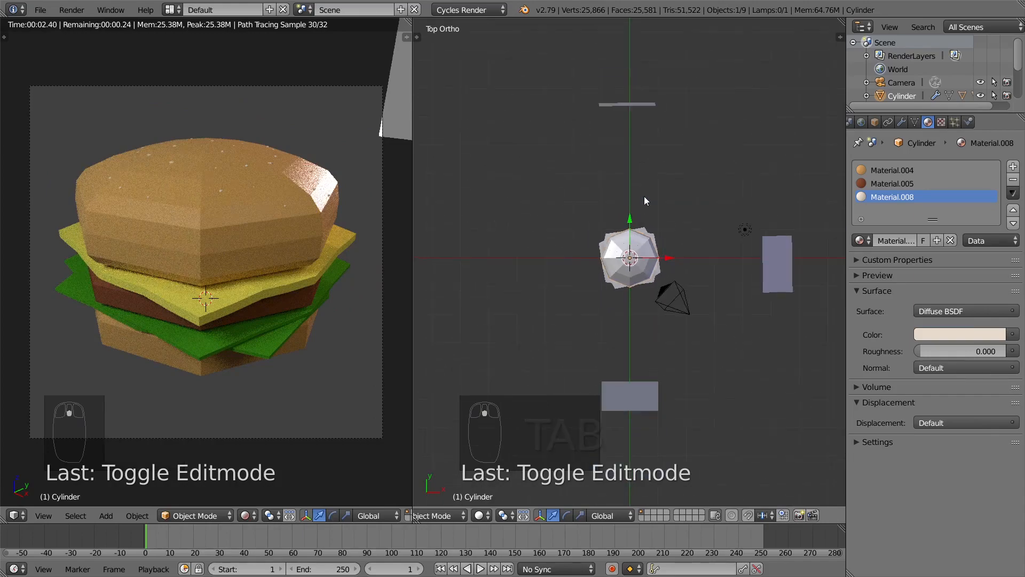
Step: Move the pink emission plane behind the burger slightly farther away from it in top view
middle_click_drag(644, 196, 627, 201)
right_click(664, 110)
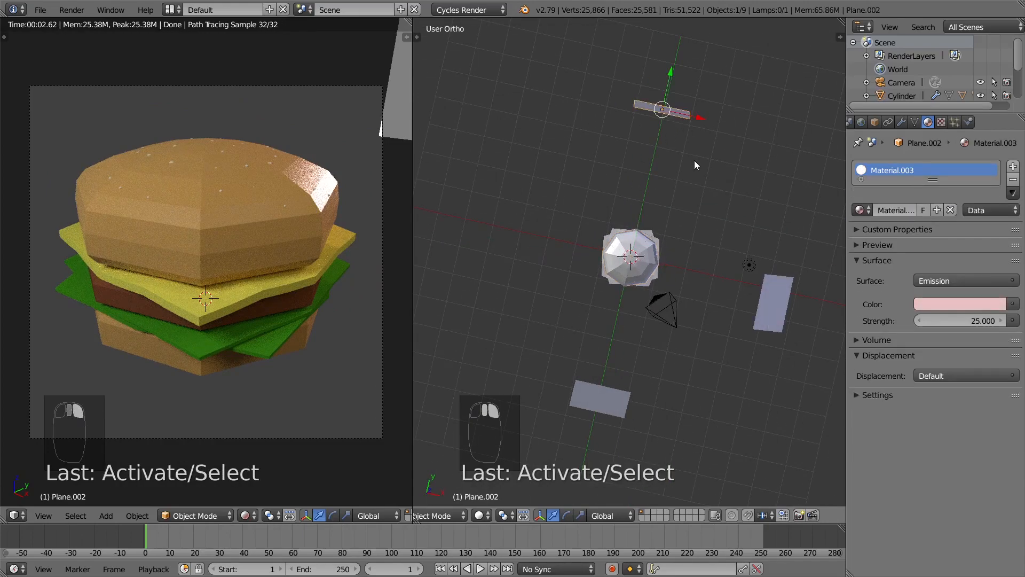
key("KP_7")
key("g")
left_click(715, 161)
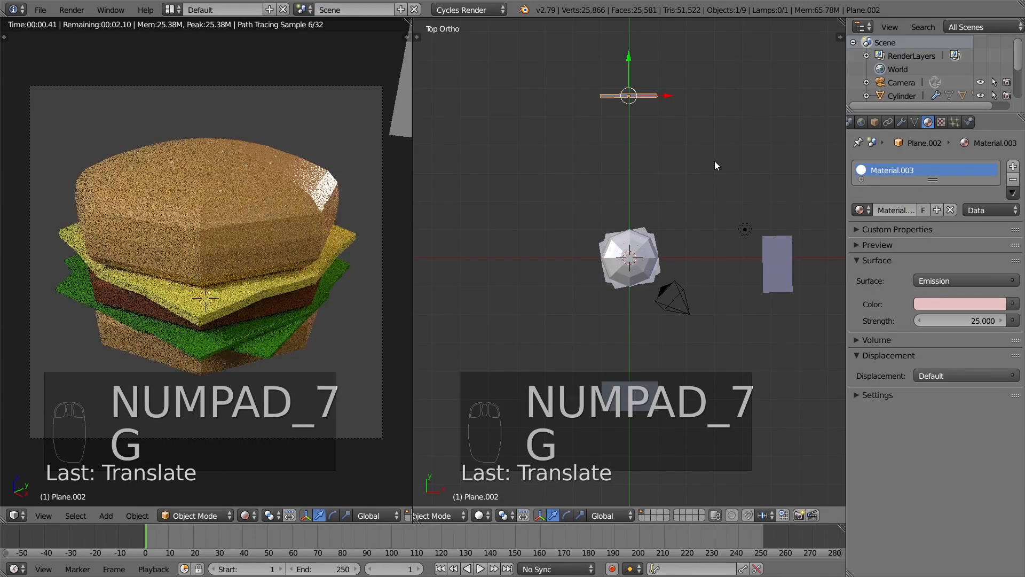
Step: Save over the existing junk food.blend file and render the camera view
key("ctrl+s")
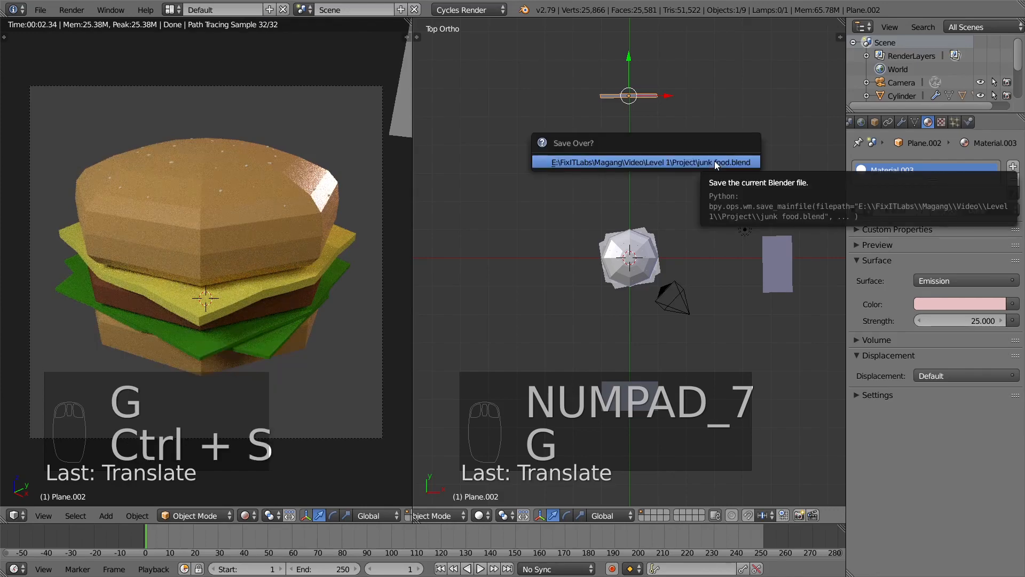
left_click(715, 162)
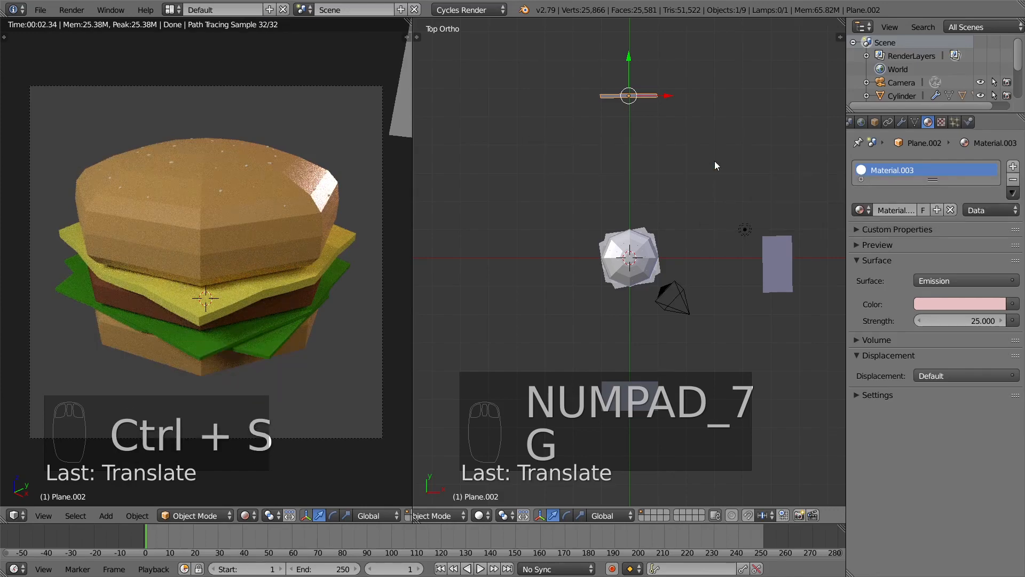
key("F12")
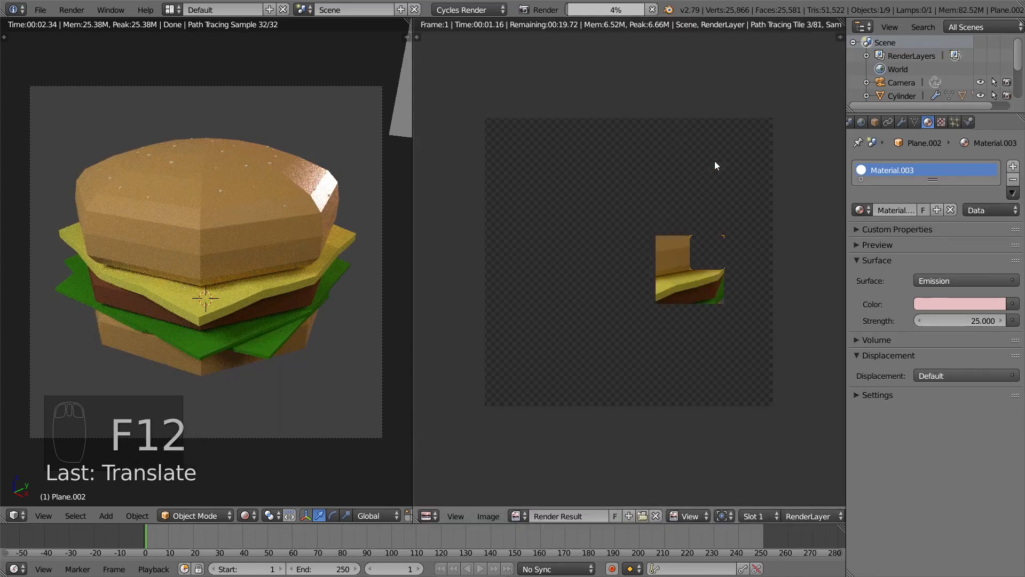